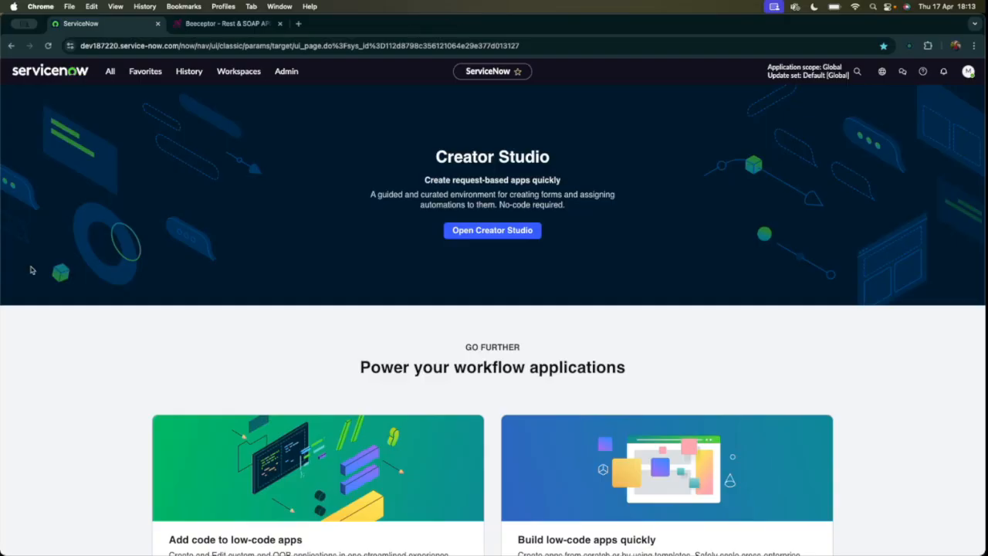
Find the flow designer through the navigator filter "flow de" and start creating a new action in Workflow Studio.
click(112, 71)
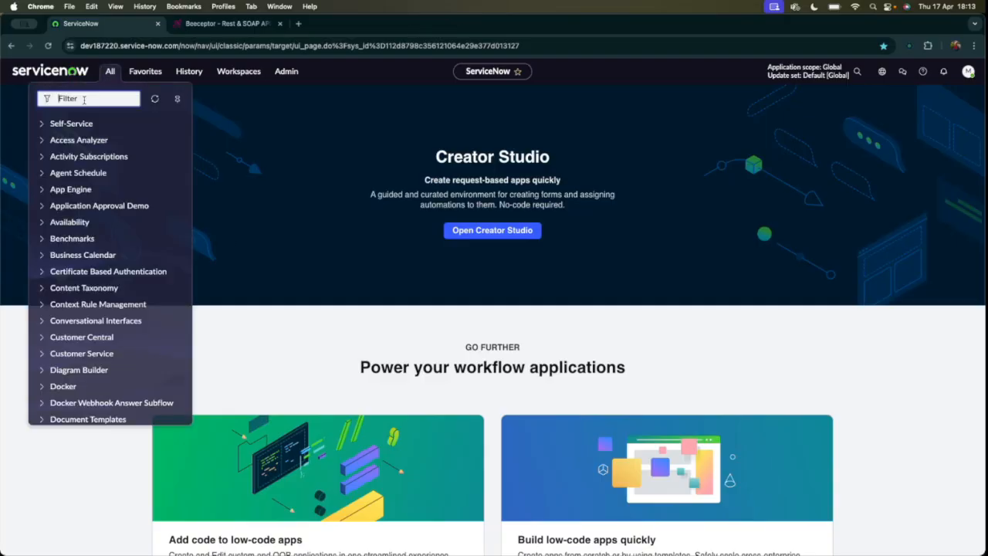
text(flow de)
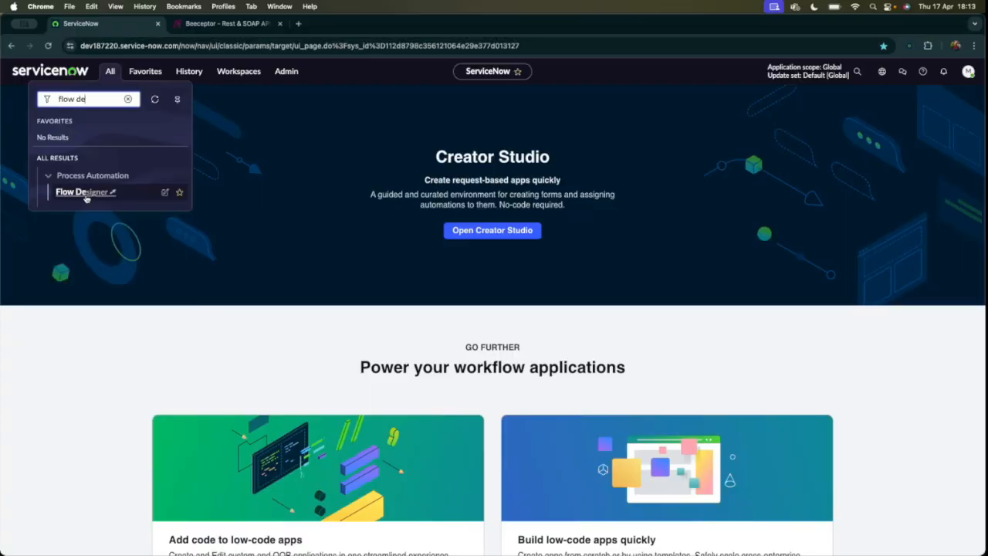
click(82, 192)
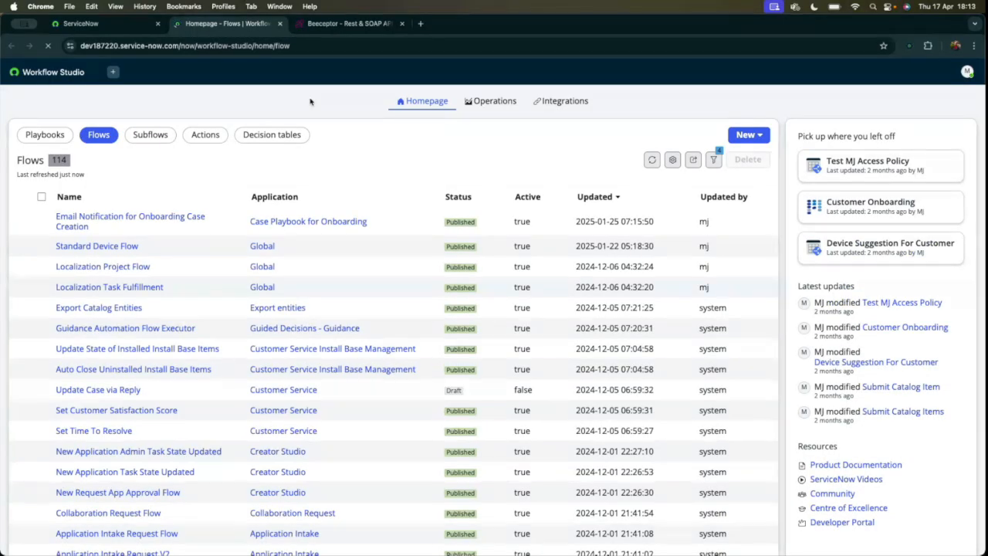
click(745, 136)
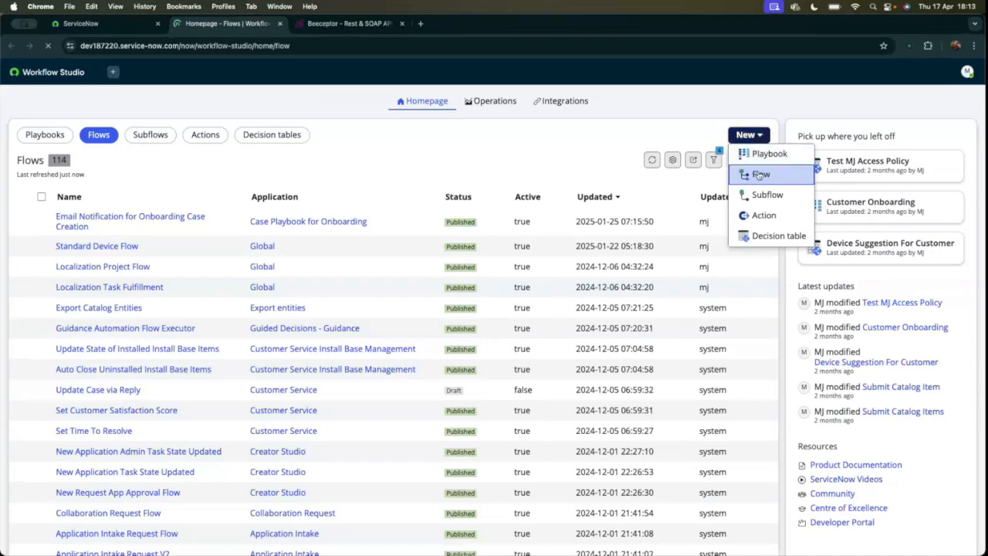
click(761, 195)
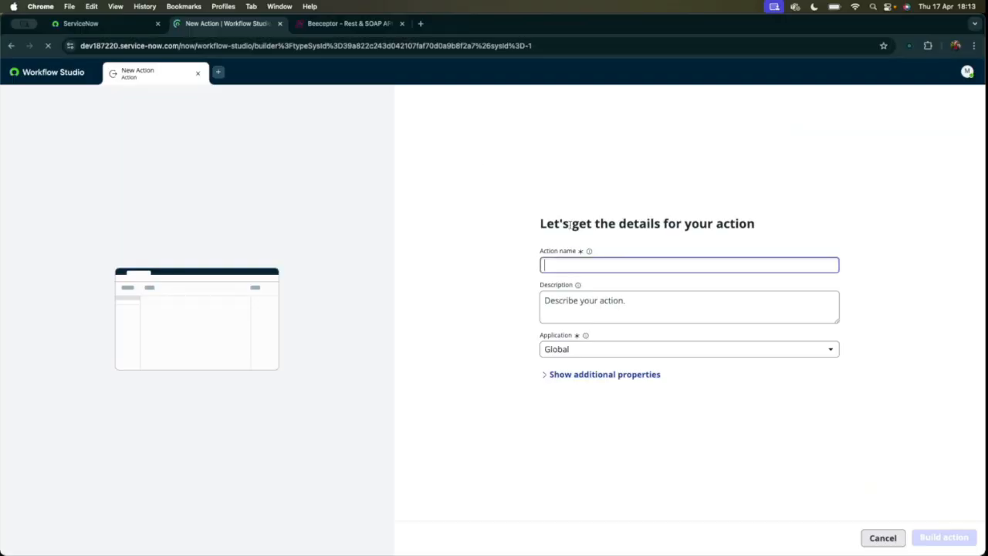
Name the action Kumori Demo Session Action and use the same text as its description.
click(591, 262)
text(Kumori Demo)
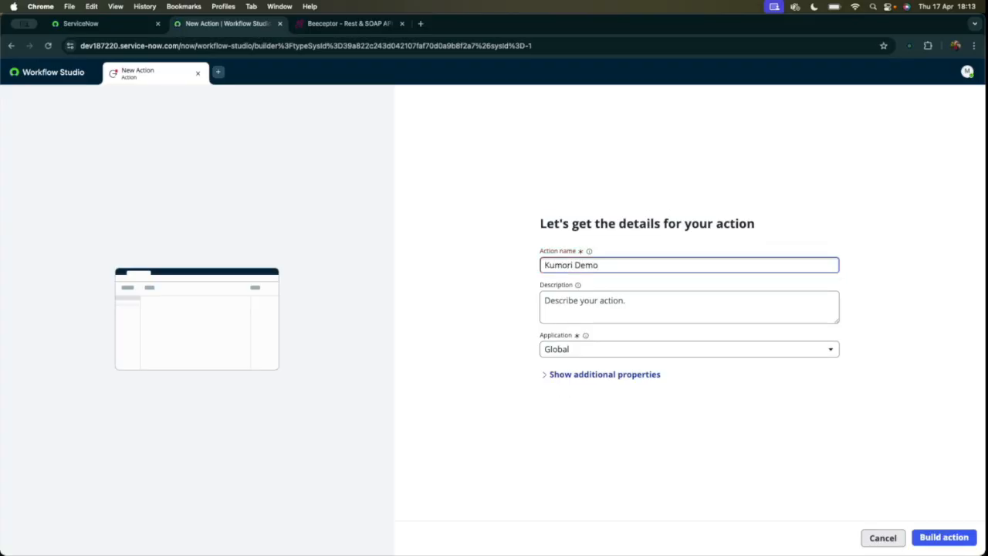
text( Session Action)
triple_click(602, 267)
key(super+c)
click(572, 302)
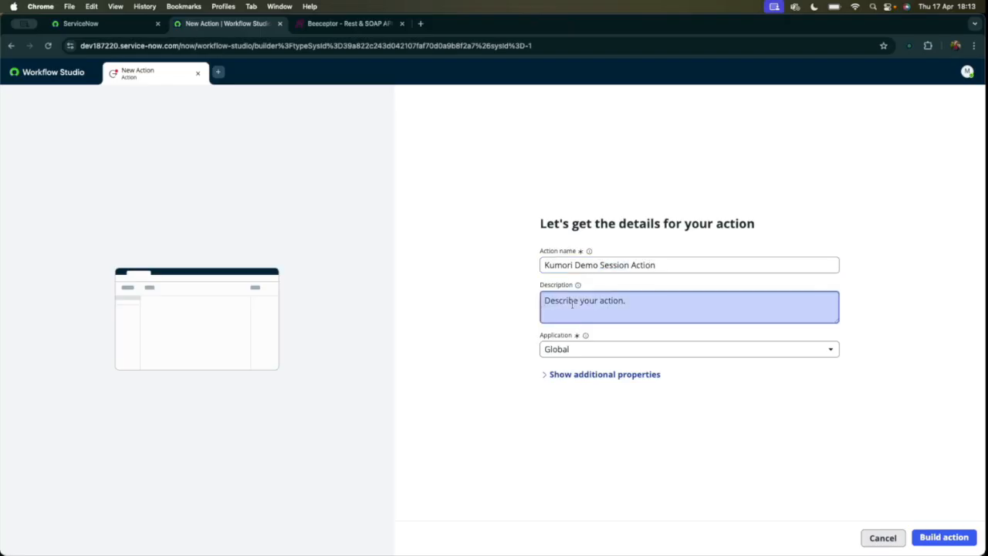
key(super+v)
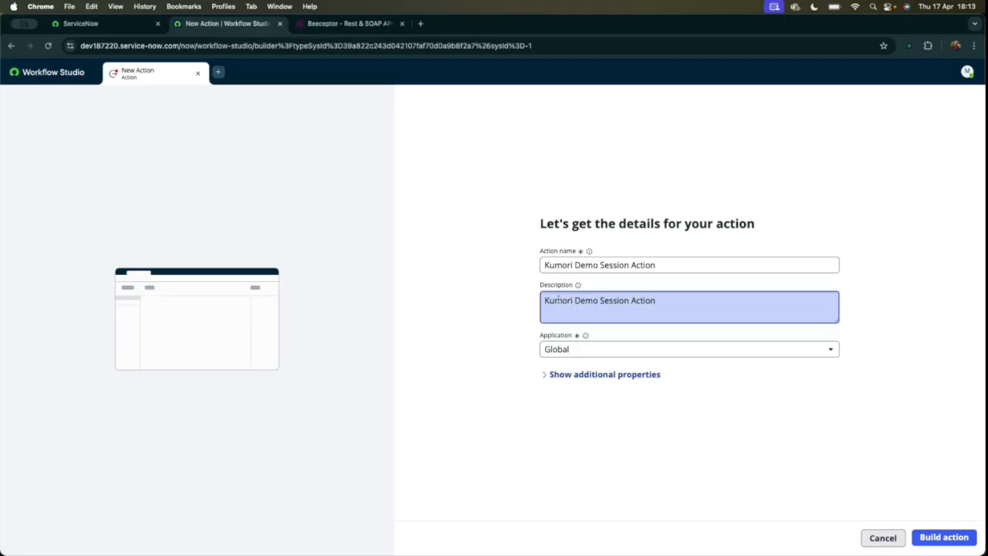
drag(543, 289, 580, 289)
click(497, 283)
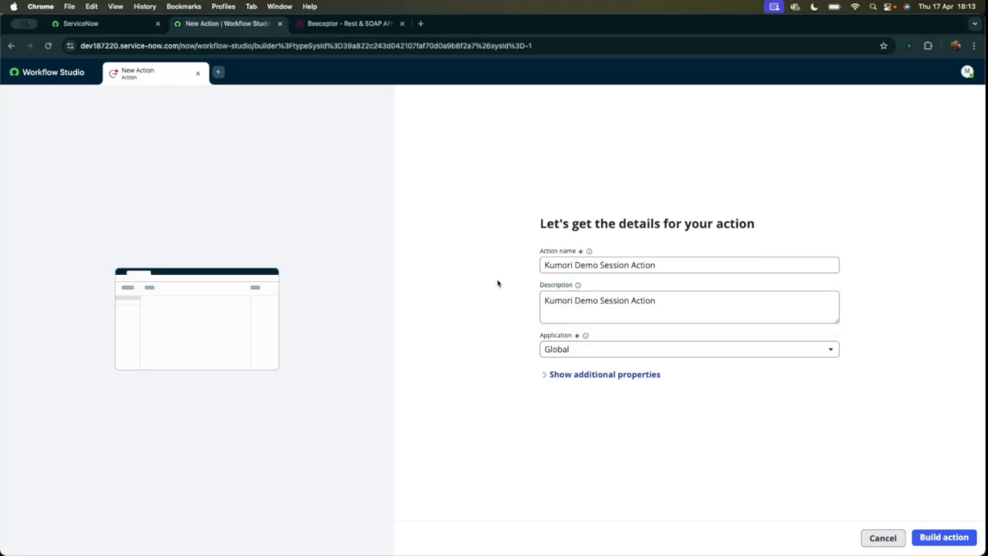
Show the action's additional properties and create a new category named Kumori Demo for it.
click(548, 379)
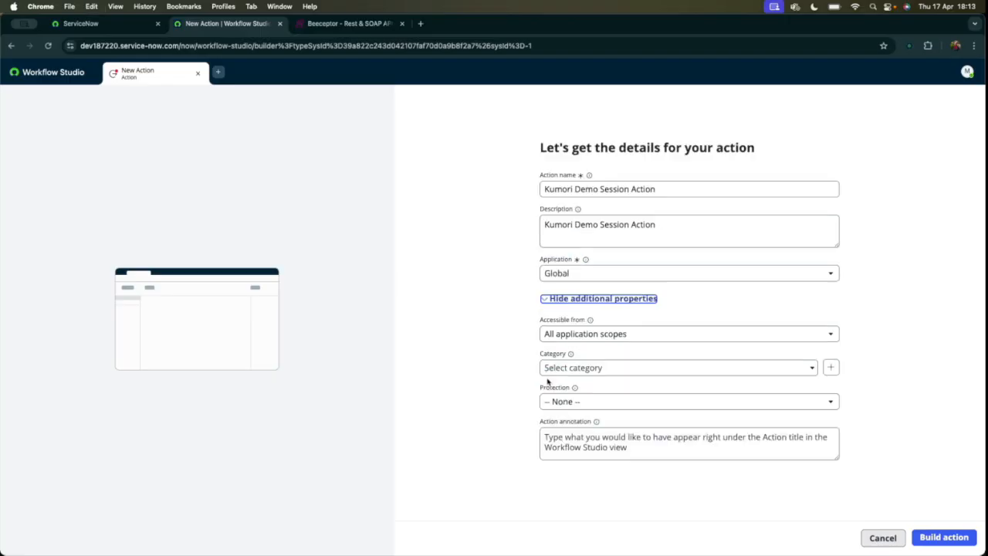
triple_click(557, 223)
key(super+c)
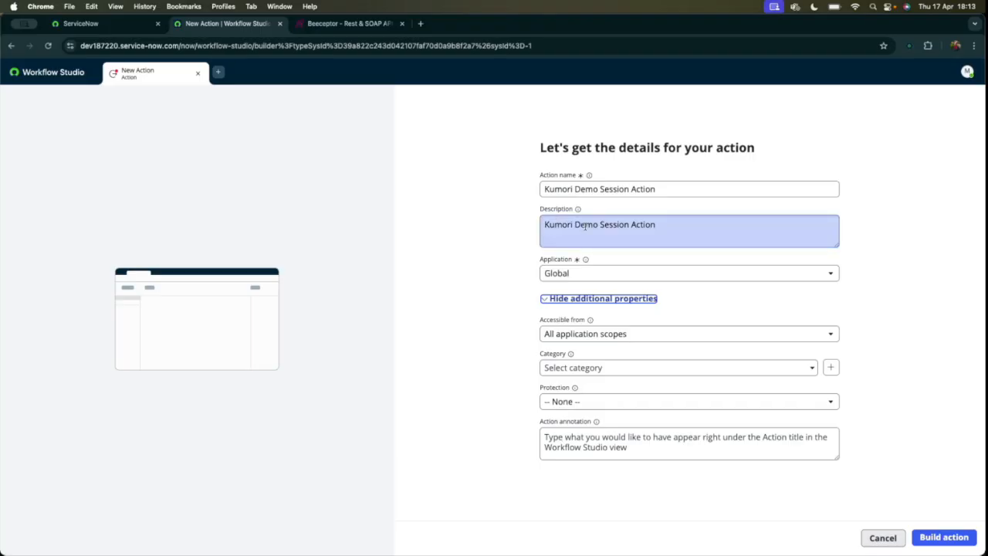
drag(541, 320, 574, 319)
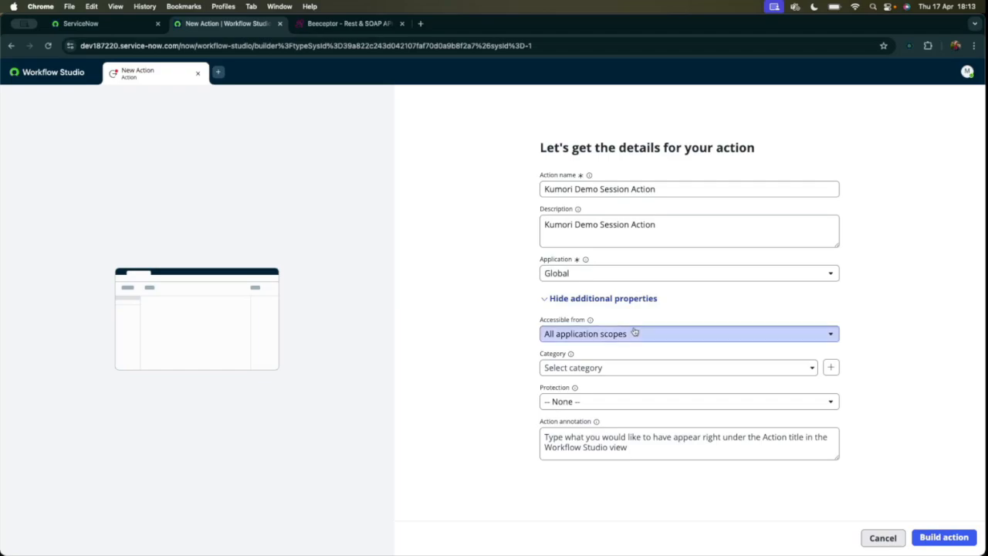
click(587, 369)
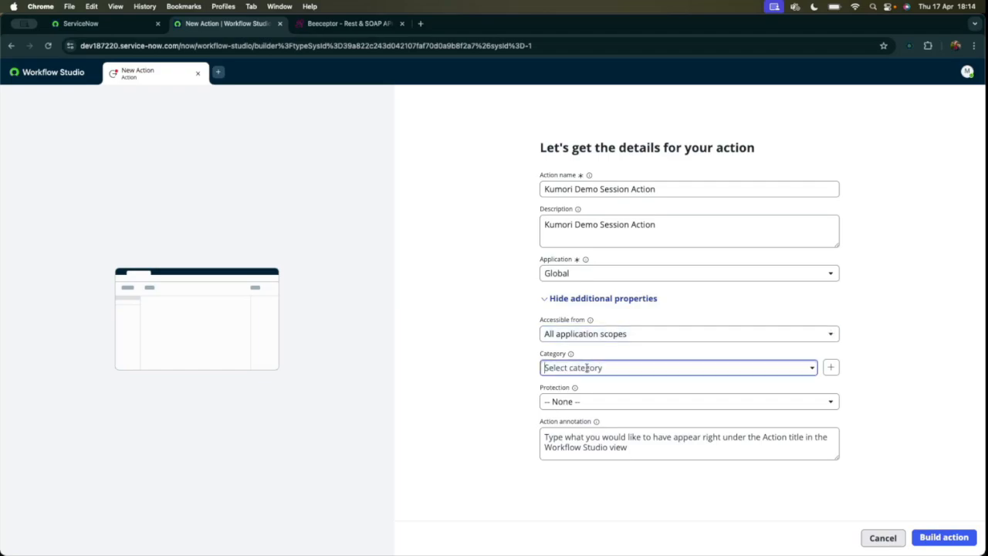
scroll(599, 461, down, 3)
scroll(737, 379, up, 3)
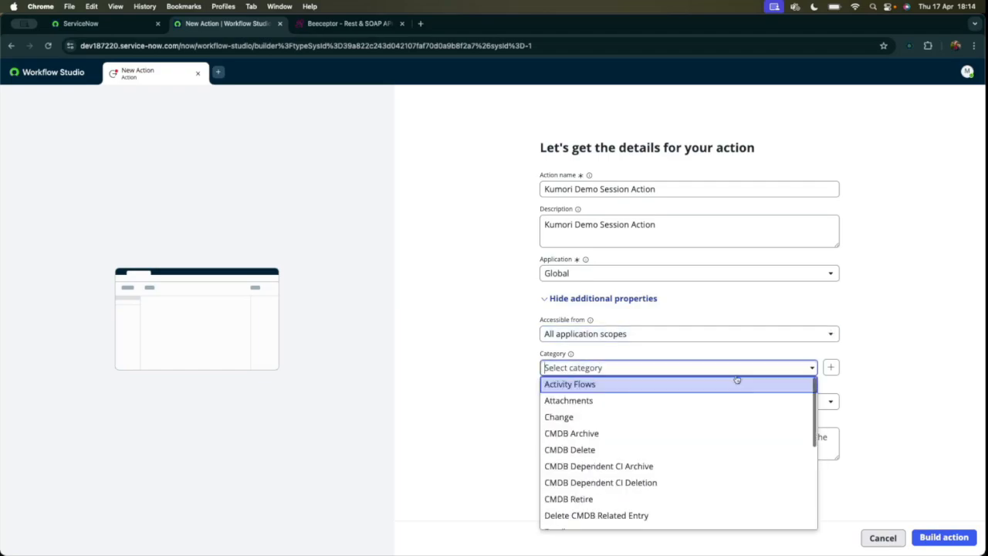
click(832, 366)
click(440, 285)
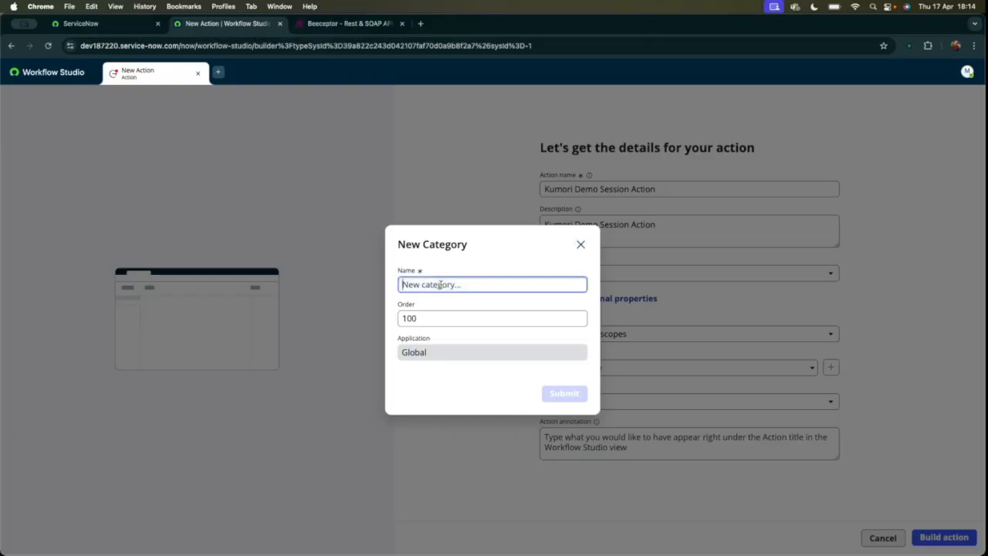
text(Kumori Demo)
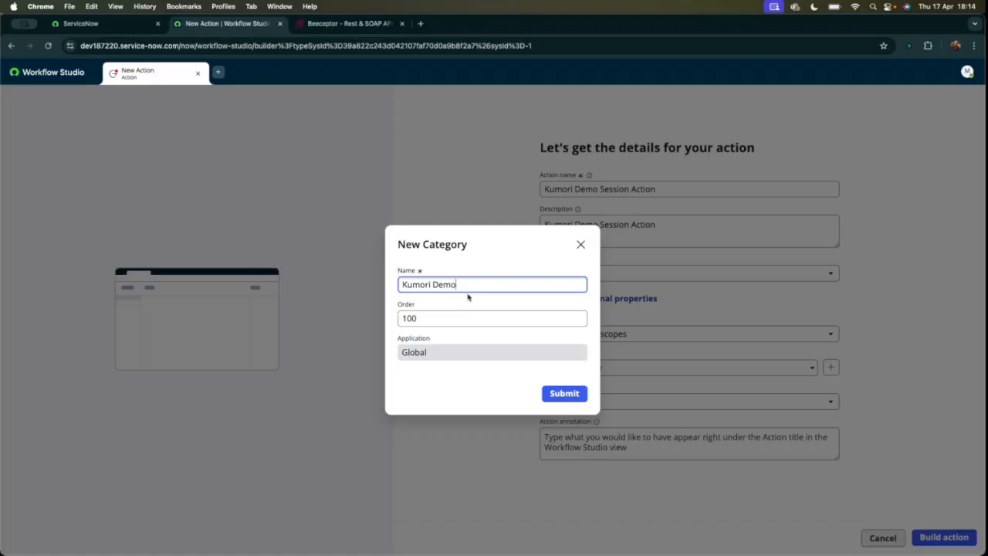
click(566, 393)
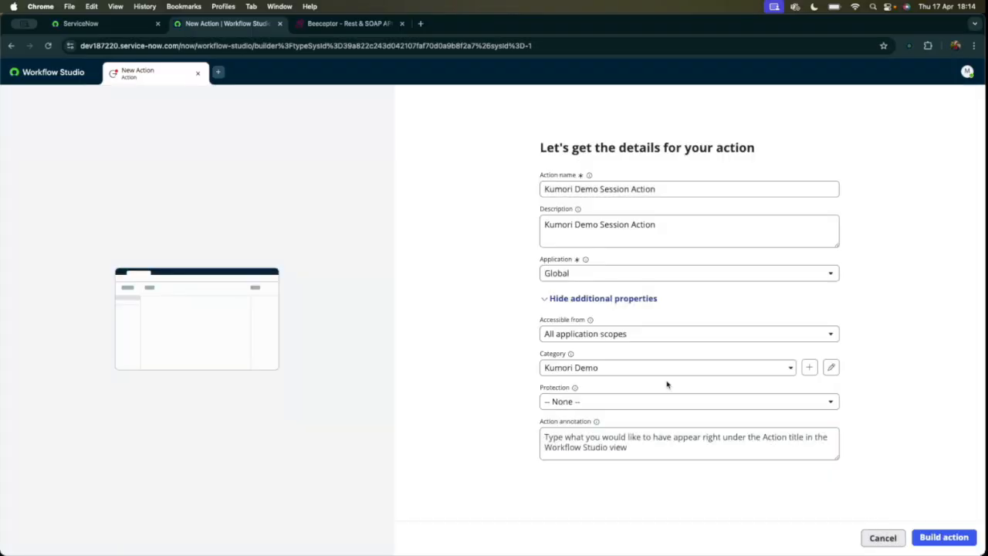
Enter the action annotation "Kumori Demo Session Action for Dummy Integration" and build the action.
click(621, 403)
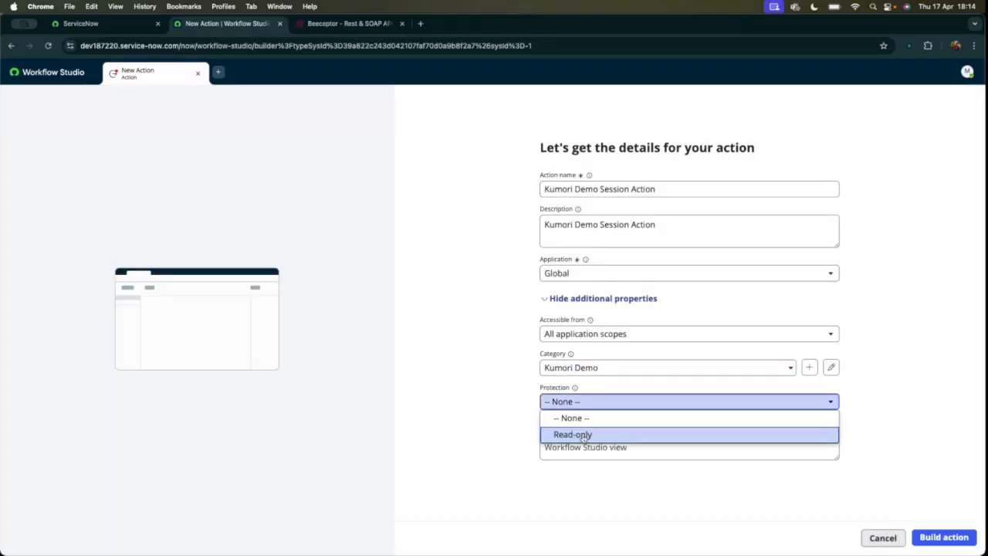
click(490, 388)
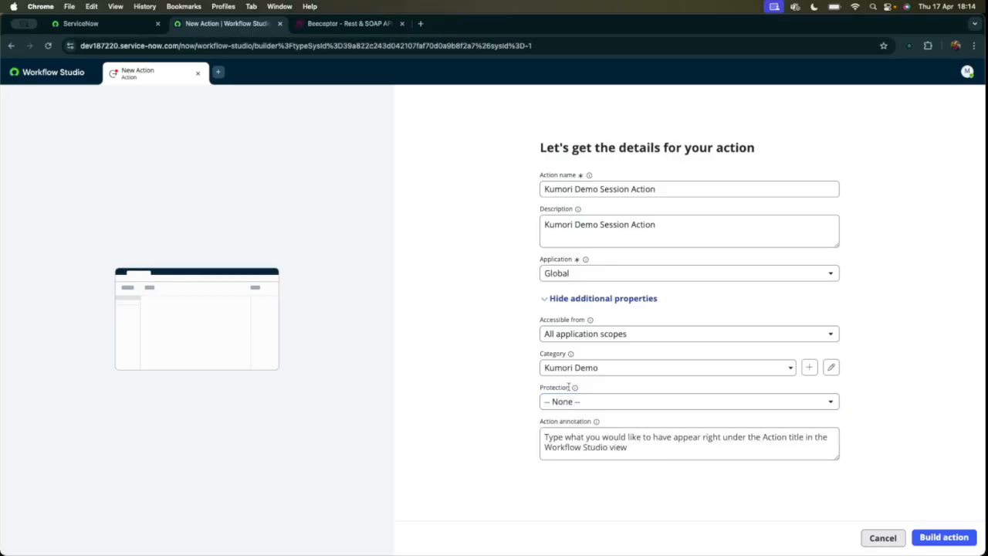
click(586, 441)
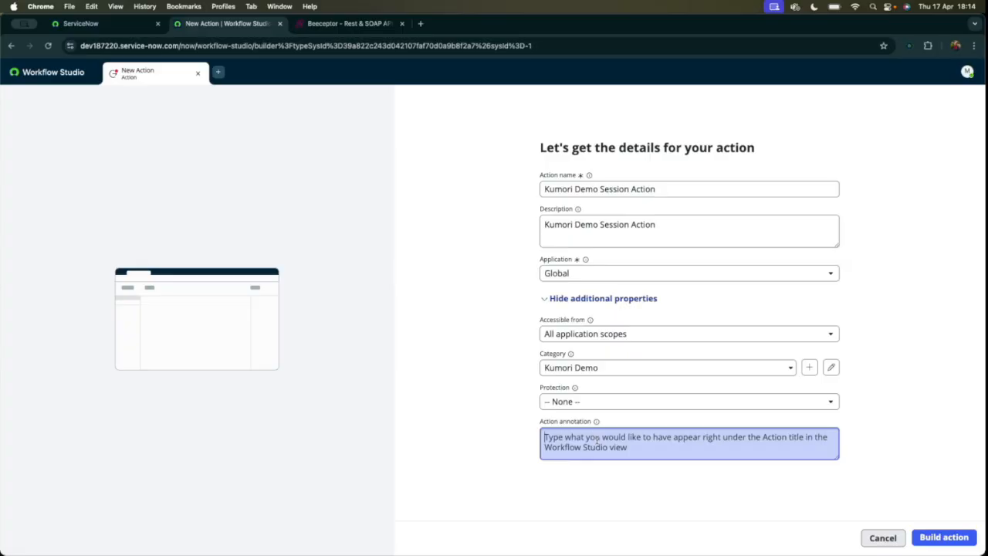
text(De)
key(BackSpace)
key(BackSpace)
key(super+v)
text(for)
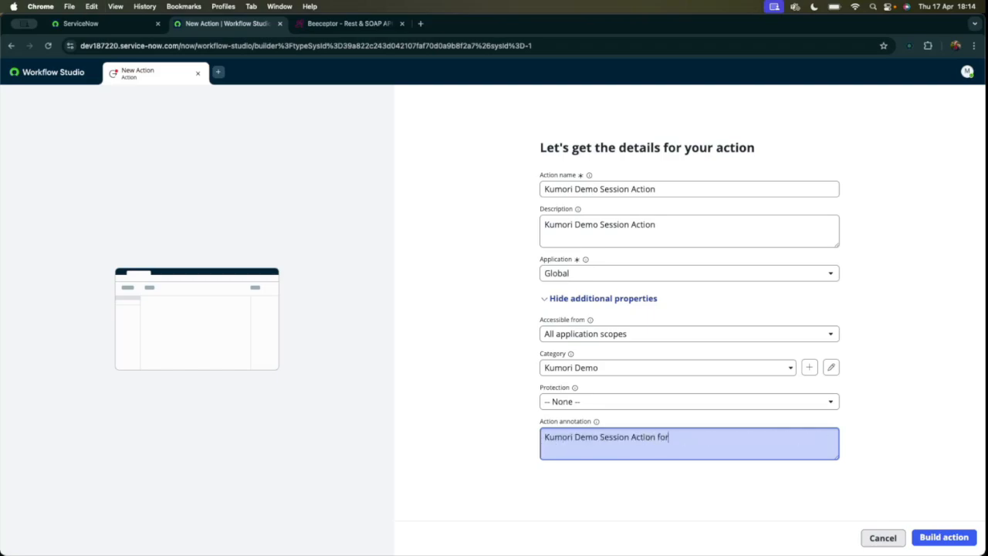
text( Dummy Integration)
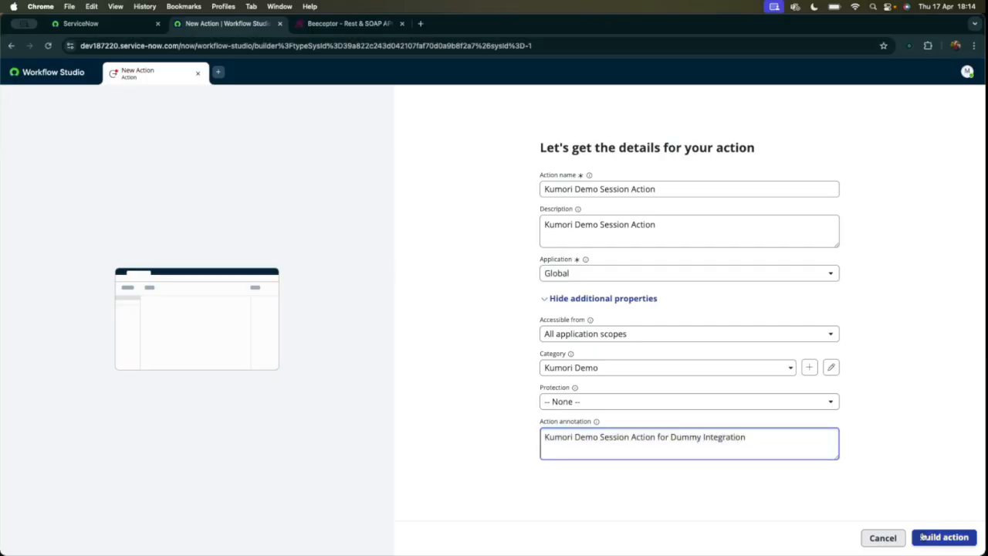
click(934, 534)
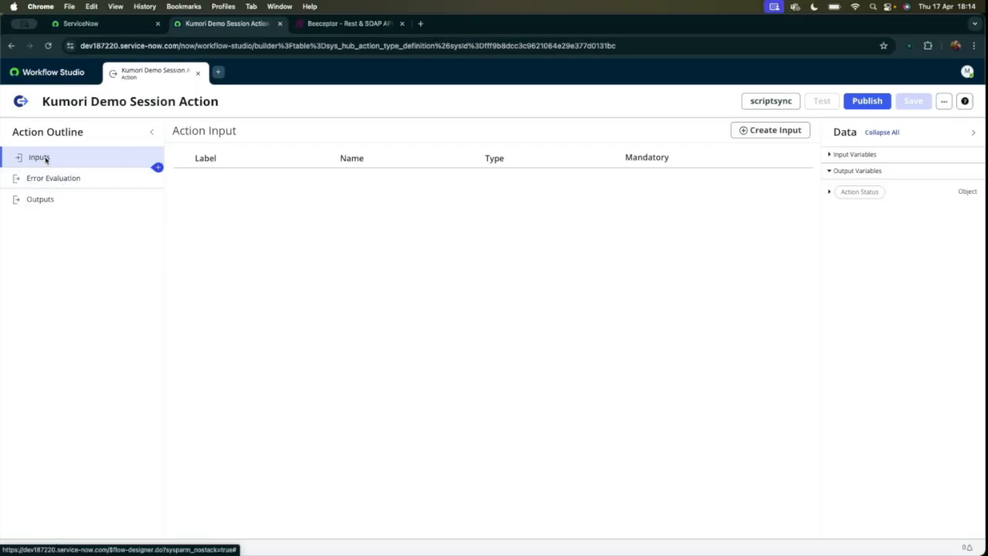
Create an action input labelled task_id.
click(772, 131)
click(270, 183)
click(212, 183)
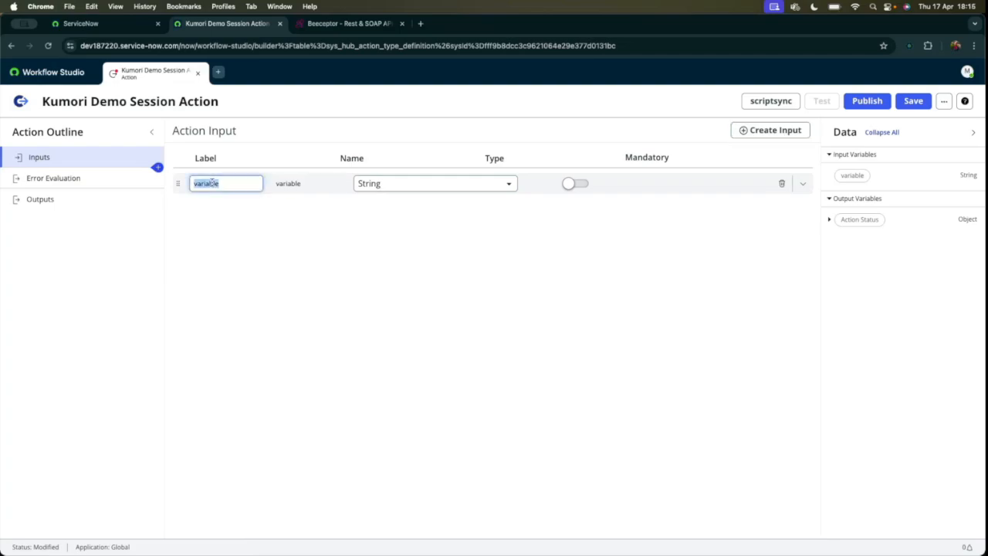
text(task_id)
click(247, 209)
double_click(214, 183)
click(479, 212)
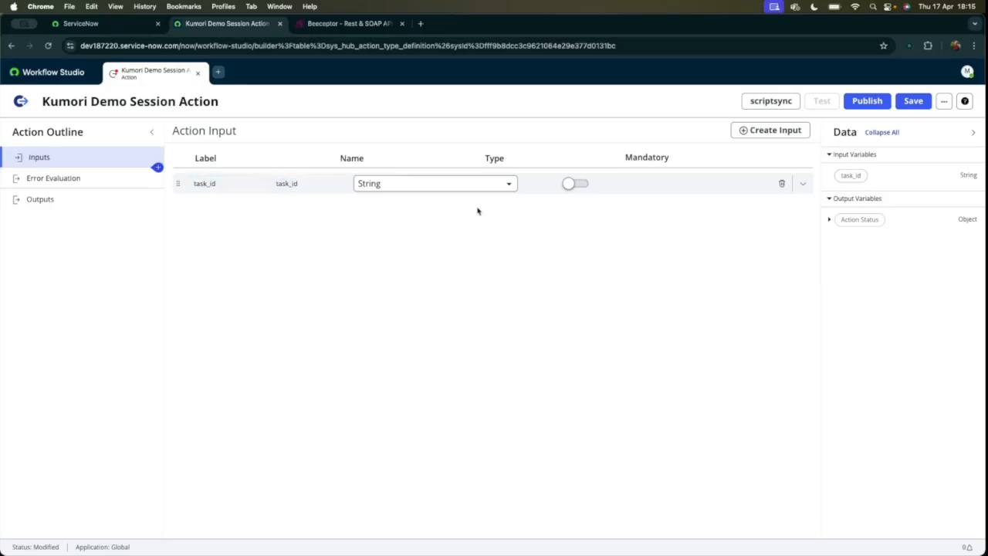
Keep String as the type of the task_id input and make it mandatory.
click(435, 188)
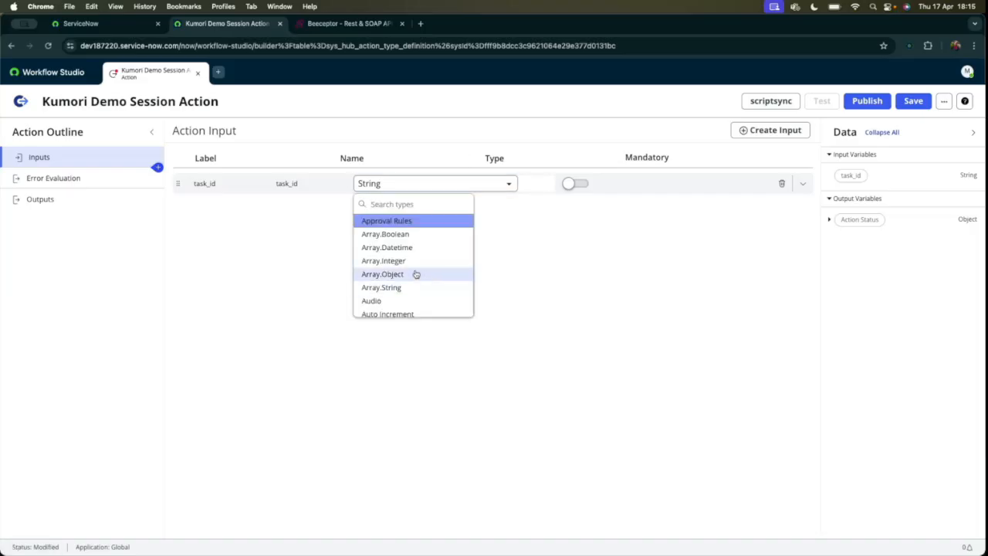
scroll(415, 271, down, 2)
click(419, 160)
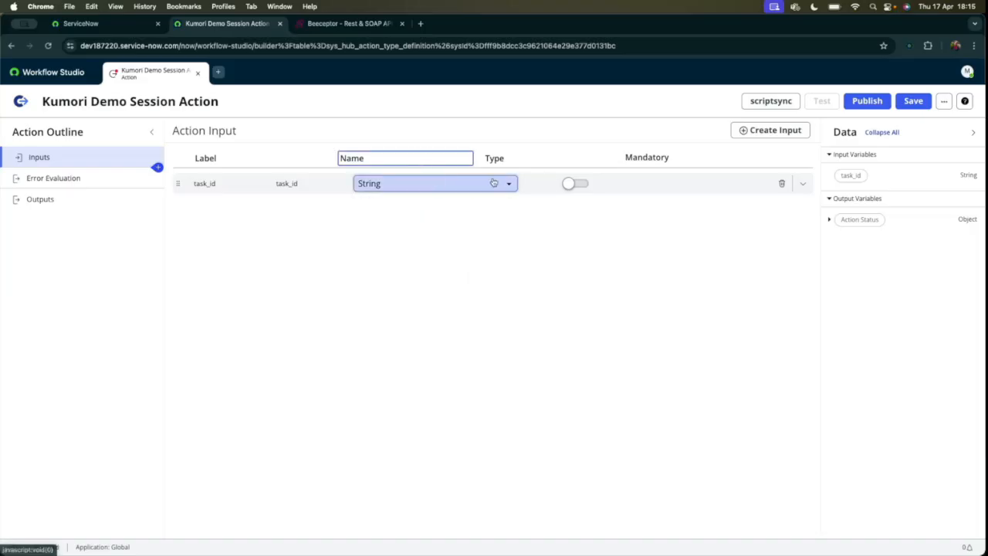
click(575, 185)
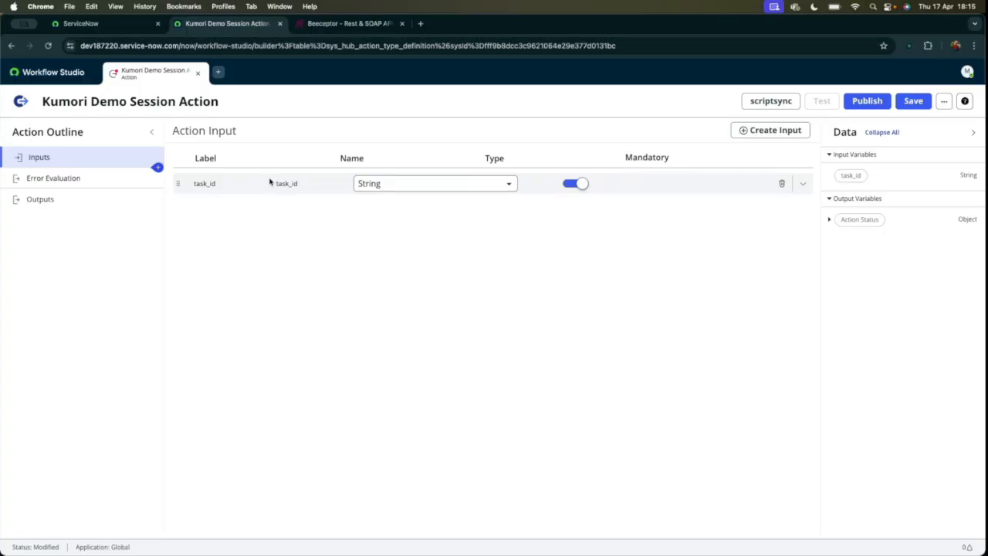
Add a REST integration step to the action after its inputs.
click(156, 168)
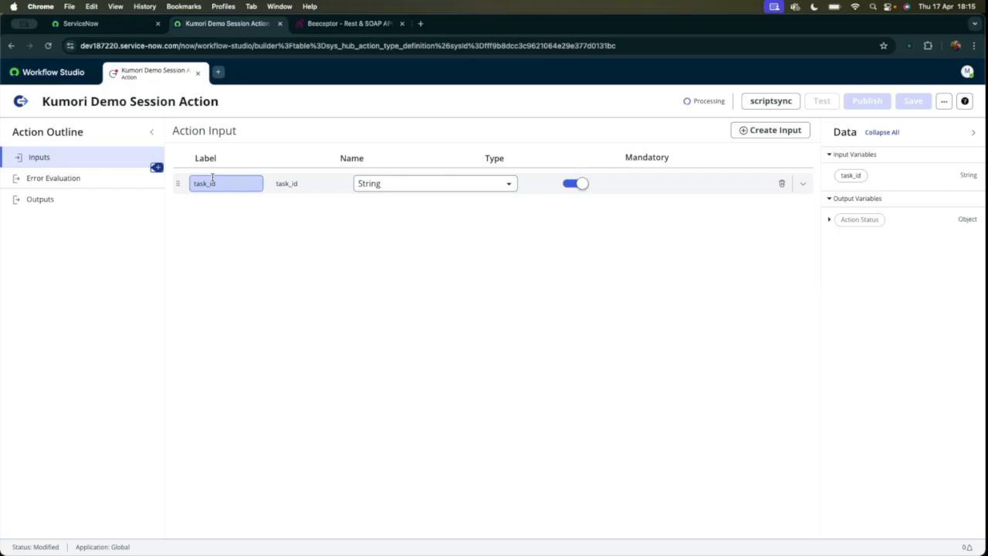
click(157, 167)
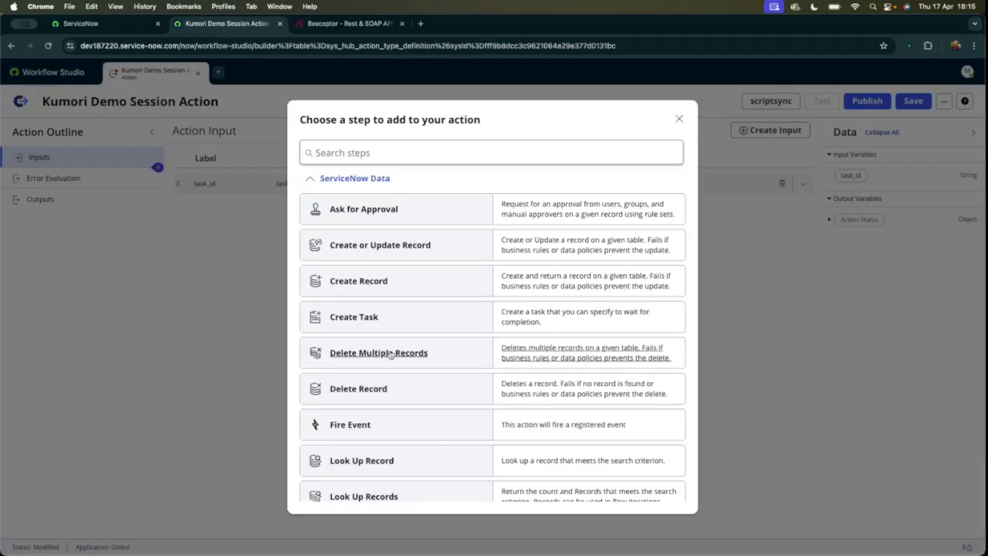
scroll(392, 353, down, 15)
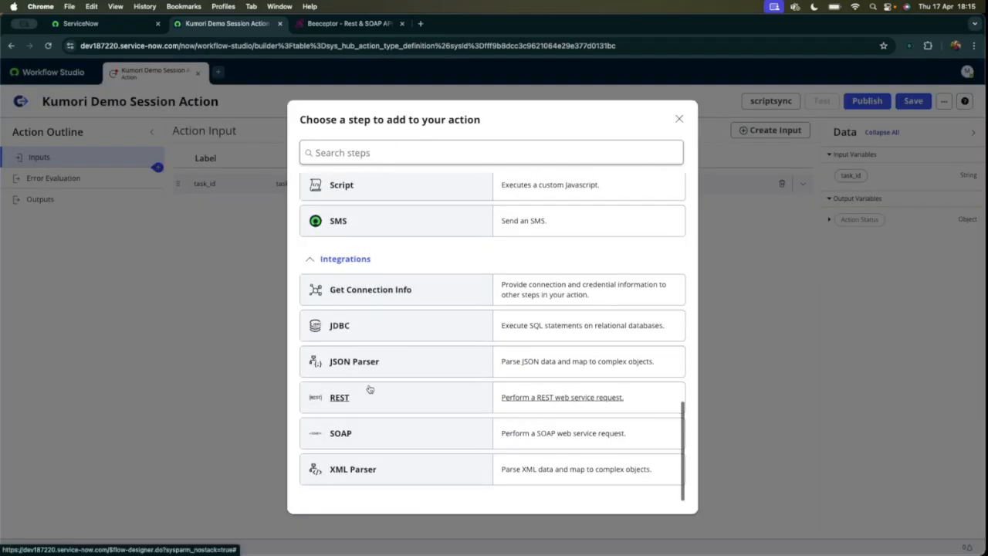
click(370, 391)
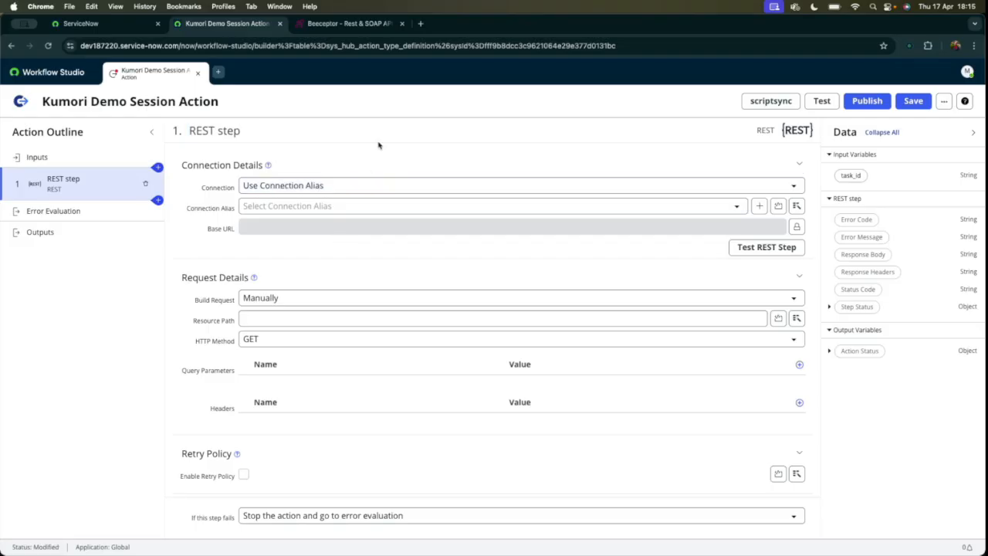
Compare the Define Connection Inline and Use Connection Alias options of the REST step, ending on Use Connection Alias.
click(274, 190)
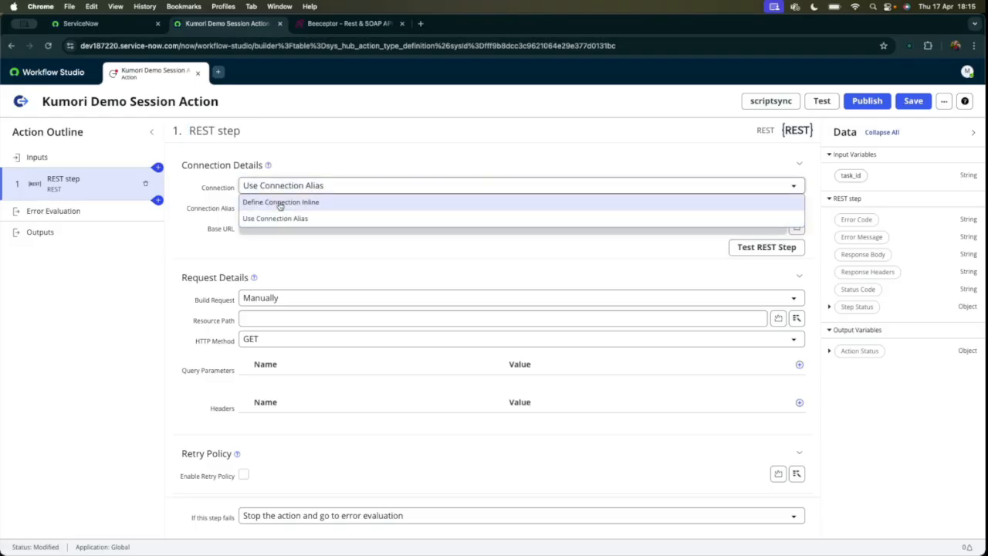
click(280, 202)
click(275, 187)
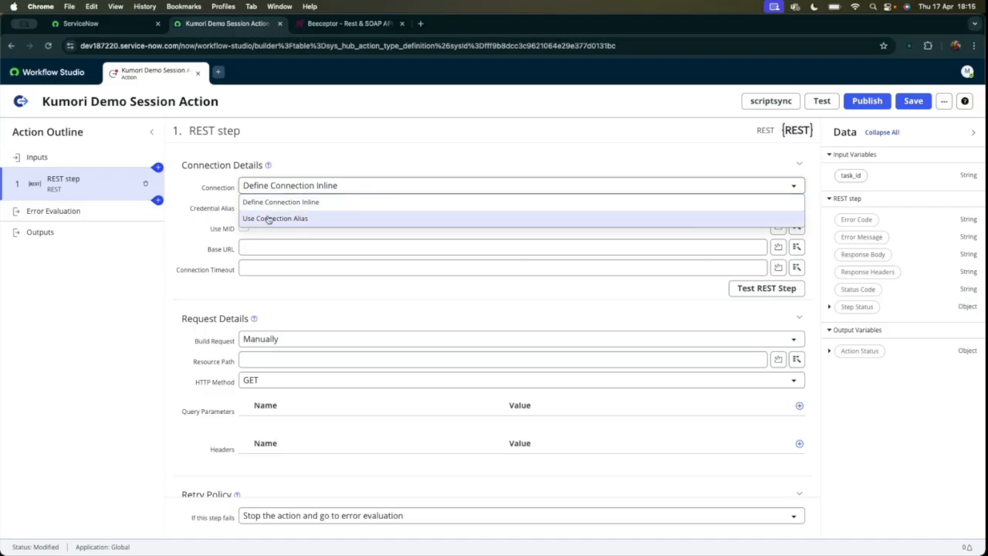
click(277, 218)
click(270, 185)
click(280, 201)
click(274, 185)
click(280, 218)
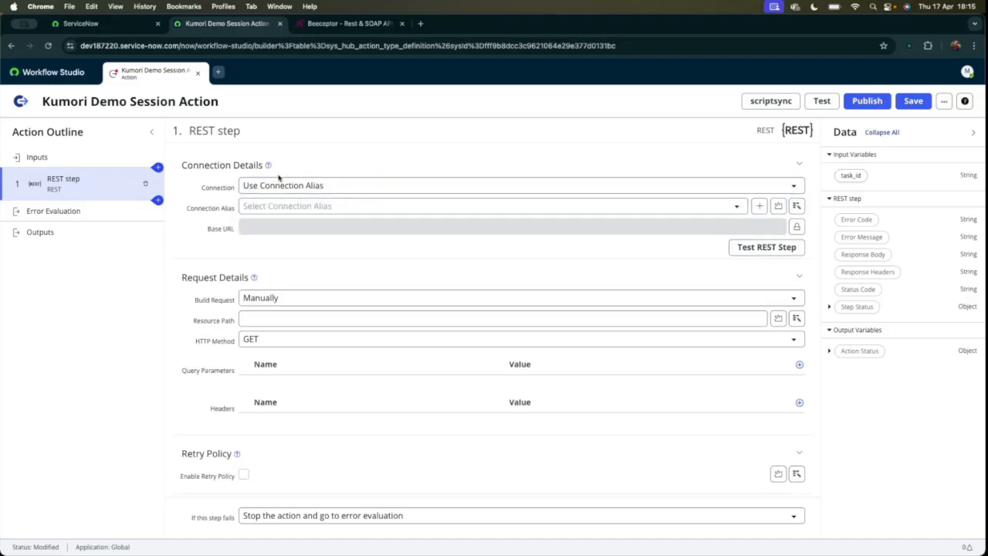
Browse the connection aliases available for the REST step without selecting one.
click(284, 207)
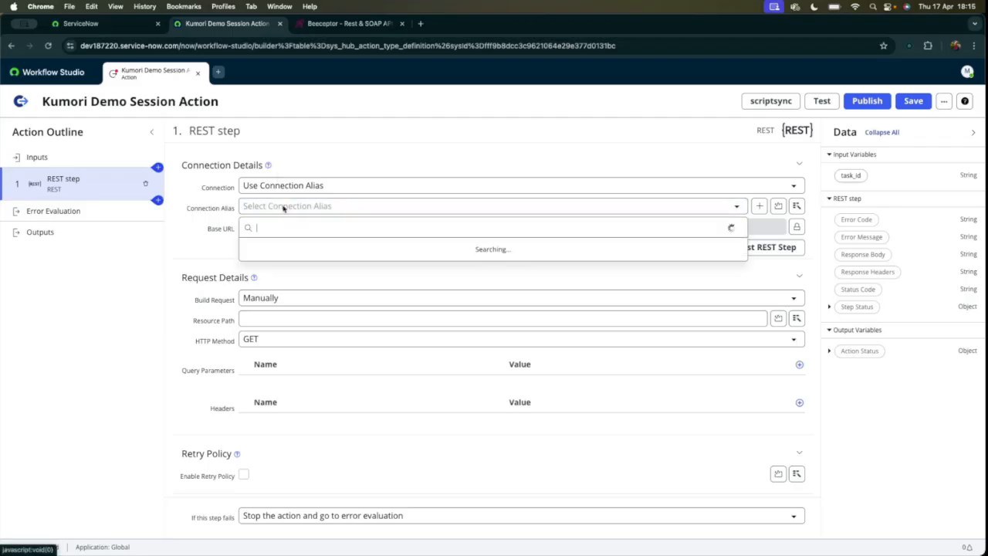
scroll(309, 314, down, 2)
scroll(309, 313, up, 2)
scroll(315, 280, down, 2)
scroll(319, 284, up, 2)
key(Escape)
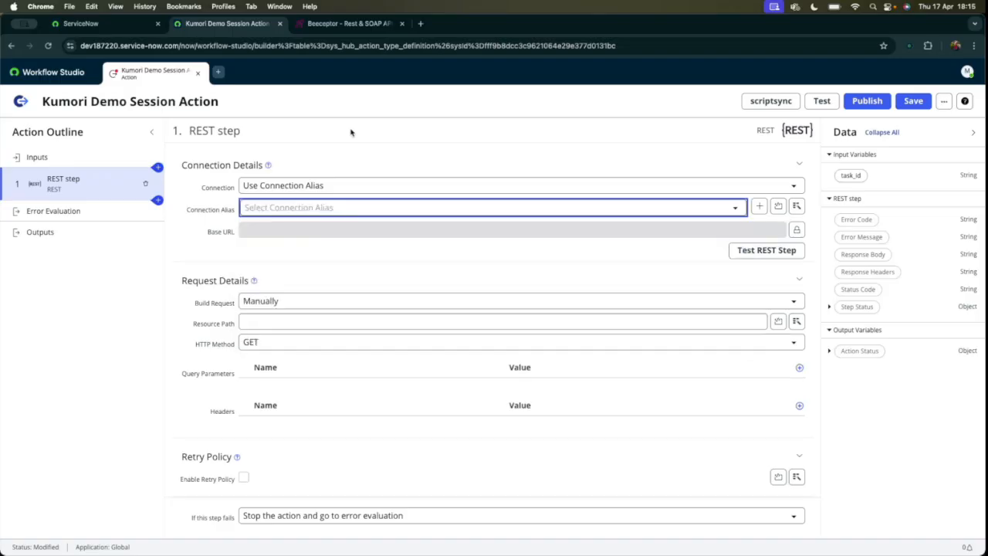
Find Connection & Credential Aliases under IntegrationHub in the ServiceNow instance and start a new alias record.
click(80, 23)
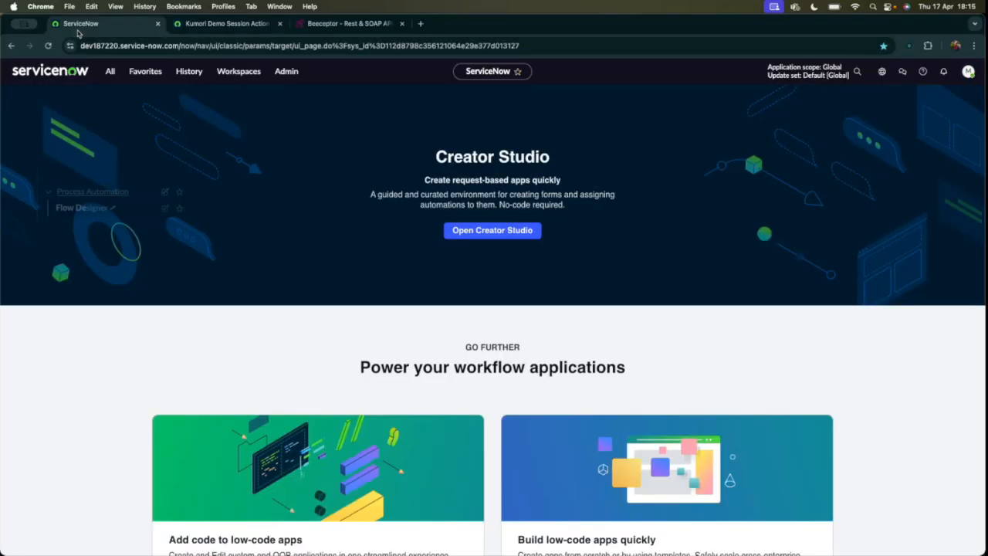
click(110, 71)
click(77, 98)
key(super+a)
text(conn)
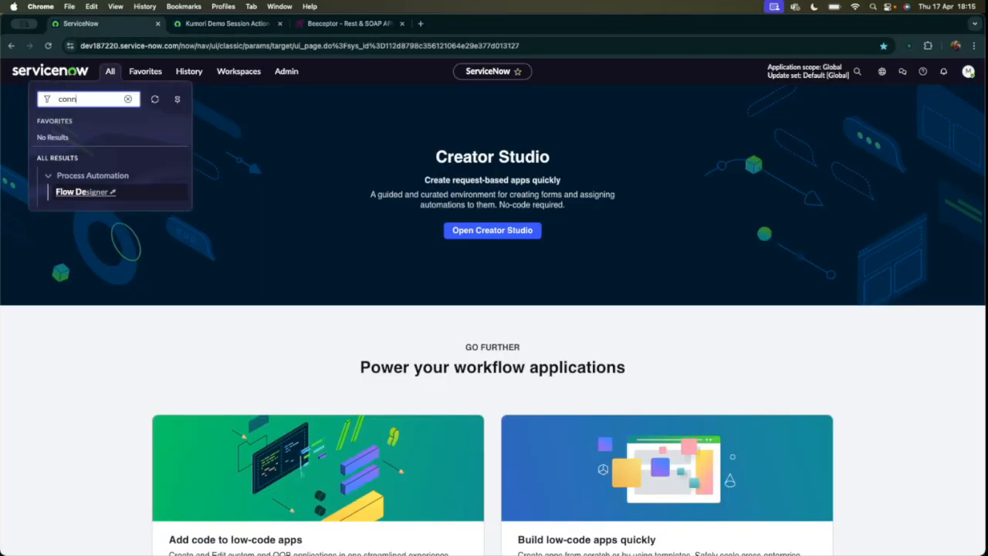
text(ection)
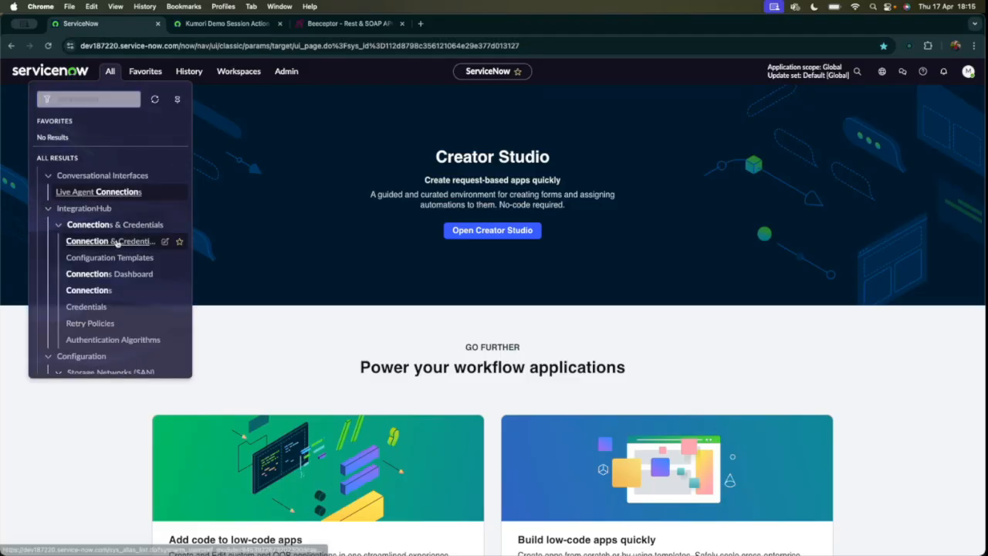
click(116, 243)
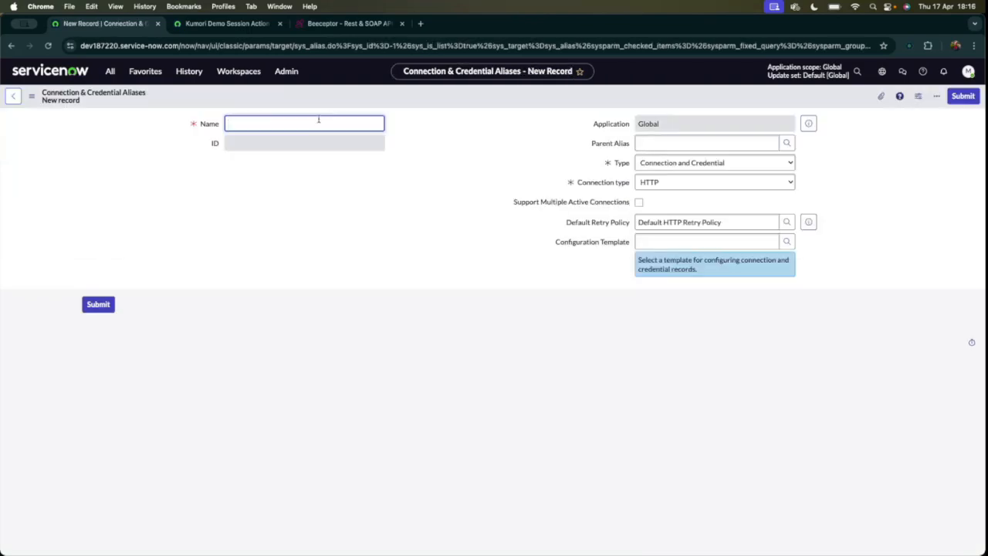
Name the new alias Kumori Demo Connection Alias.
text(Kumoir)
text( Demo Connection Alias)
Review the new alias's type, connection type and multiple-connection options, keeping Connection and Credential as the type and HTTP as the connection type.
drag(593, 145, 636, 146)
click(661, 168)
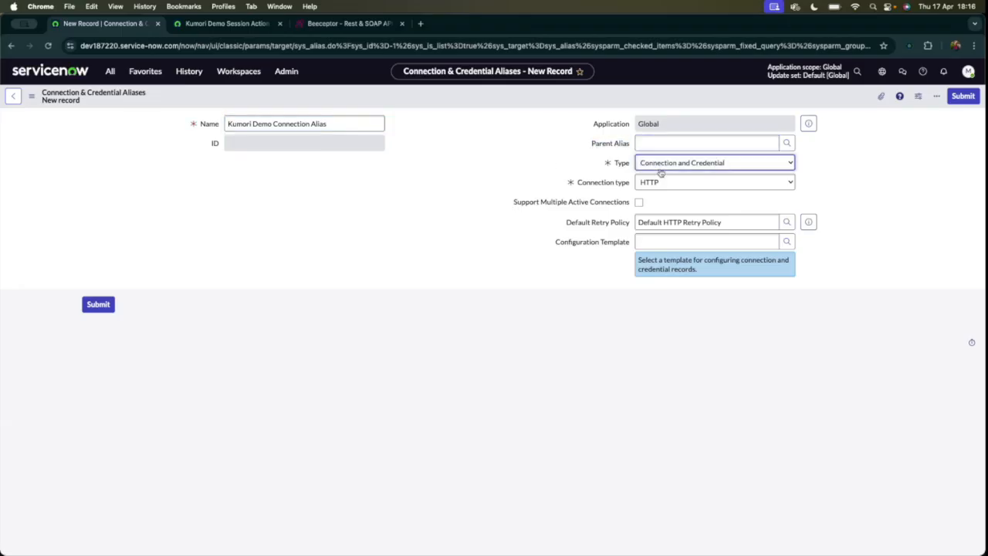
click(661, 166)
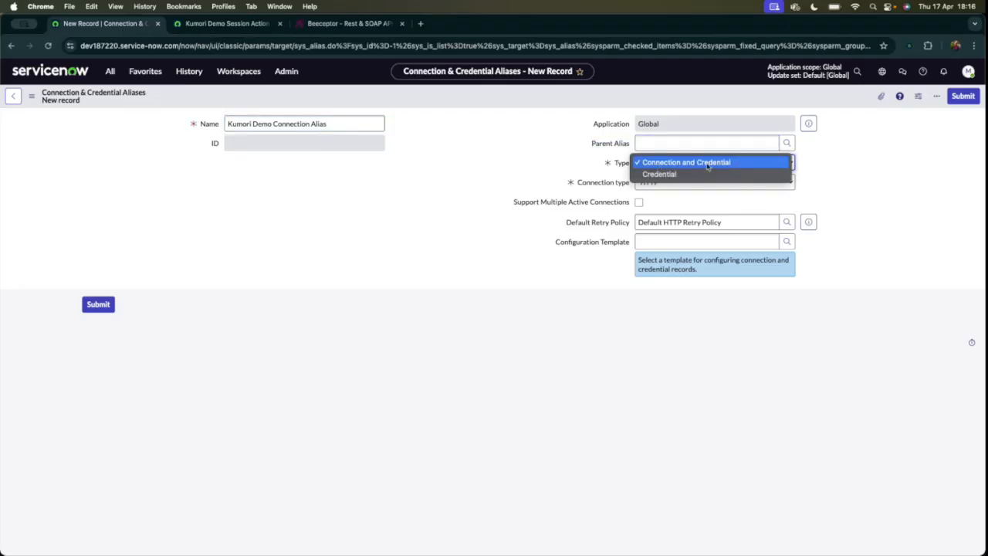
click(515, 149)
click(657, 183)
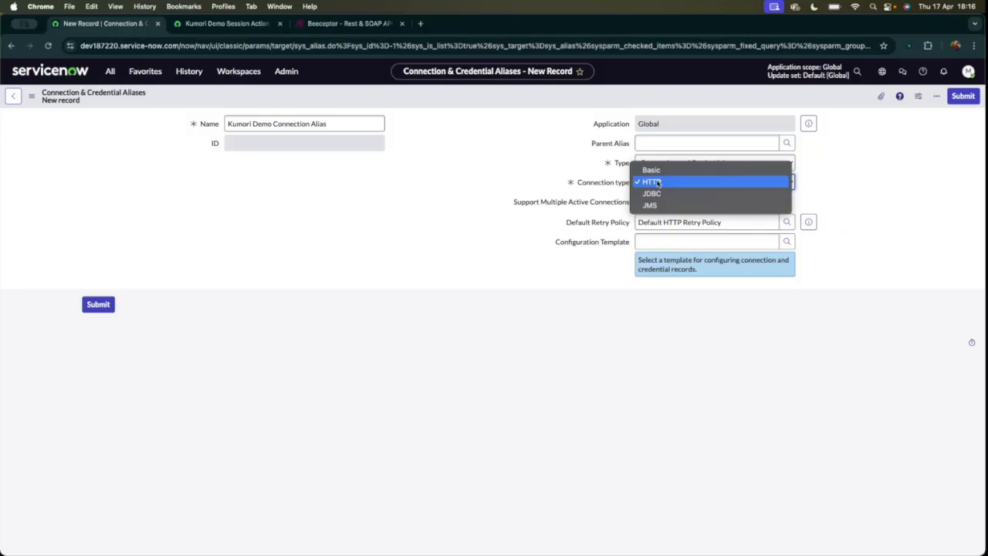
click(675, 215)
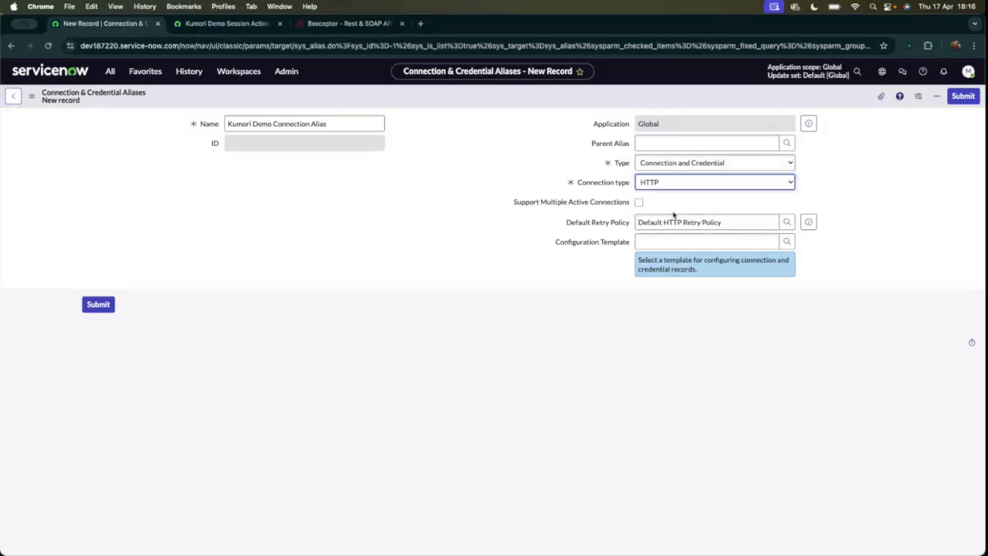
drag(522, 202, 676, 202)
click(676, 202)
Open the alias's Default HTTP Retry Policy record and examine its connection type and retry conditions.
triple_click(673, 223)
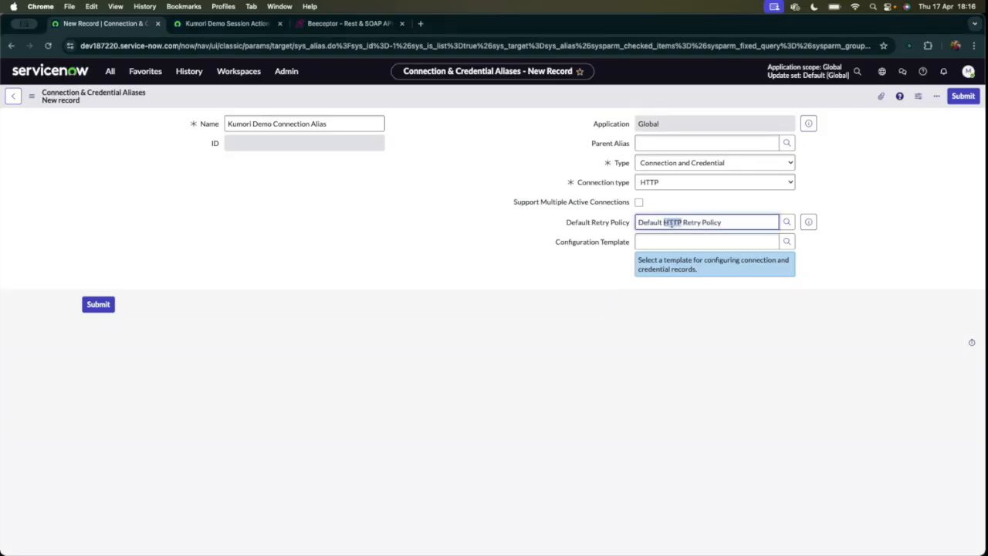
drag(565, 223, 679, 222)
triple_click(725, 222)
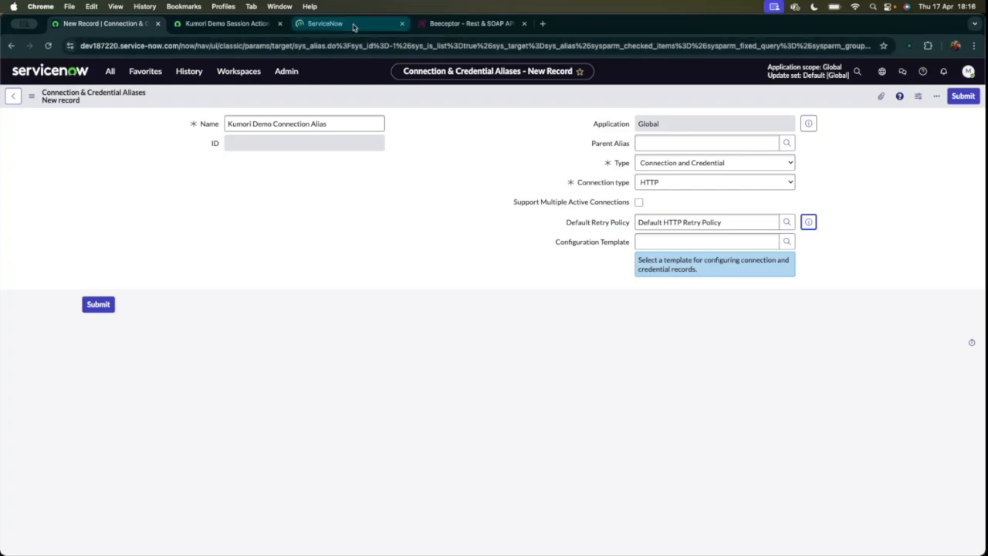
click(335, 24)
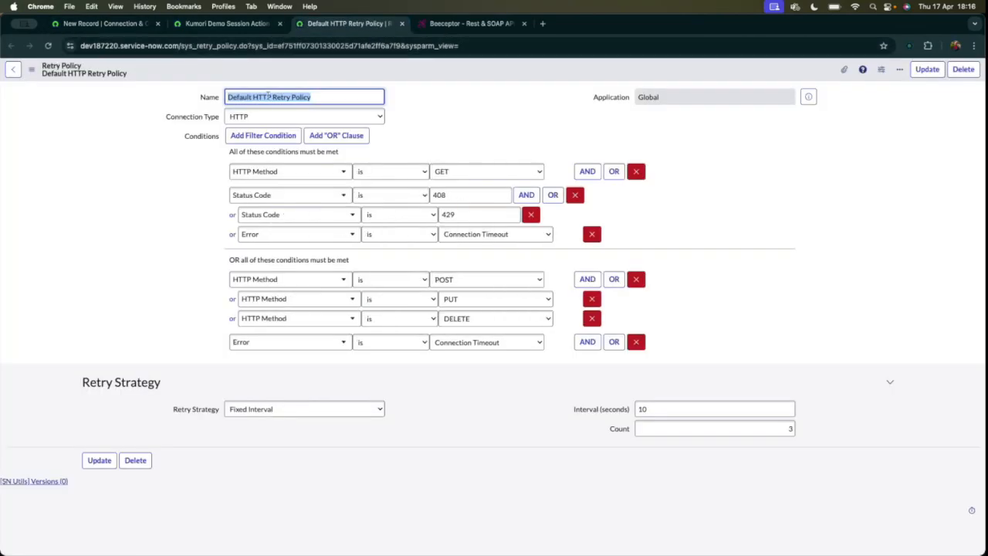
click(114, 198)
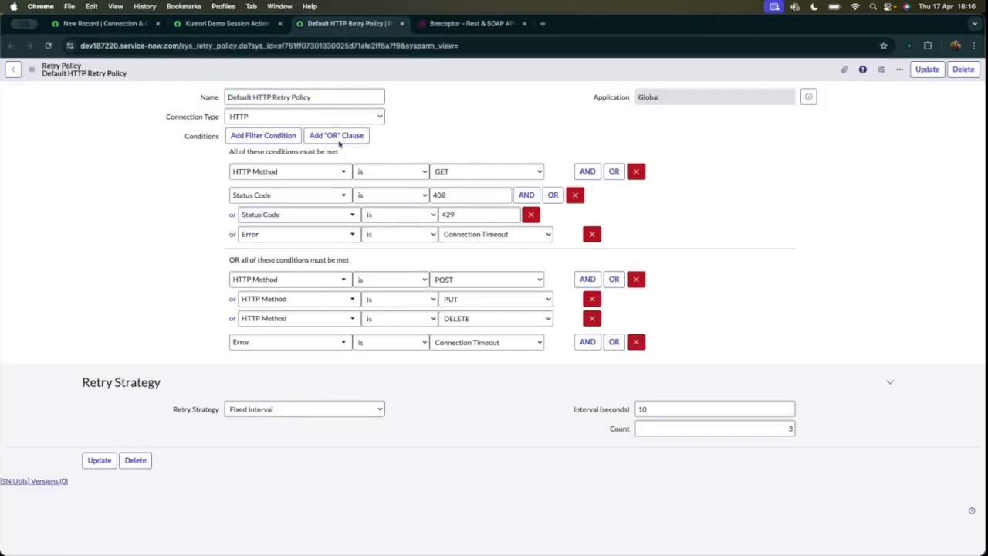
click(240, 118)
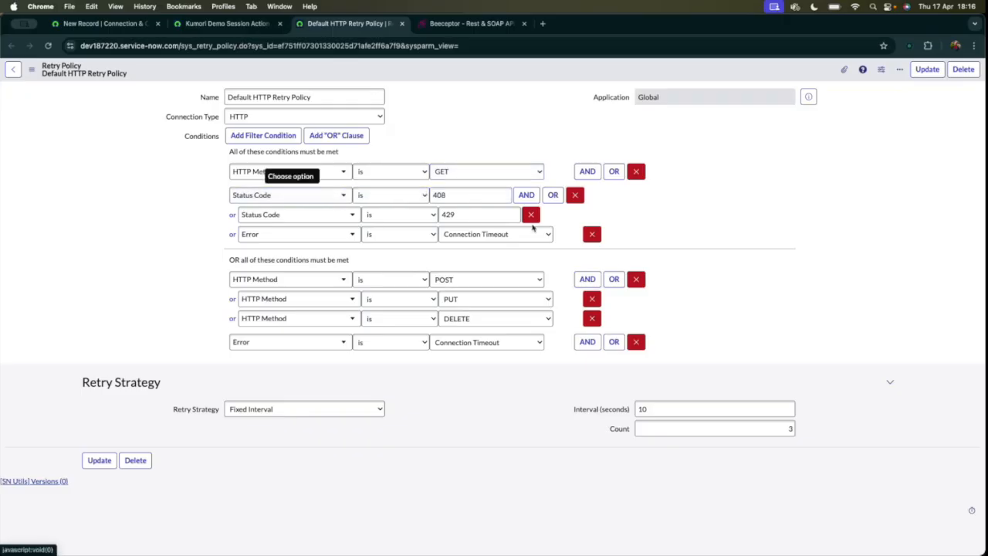
click(471, 216)
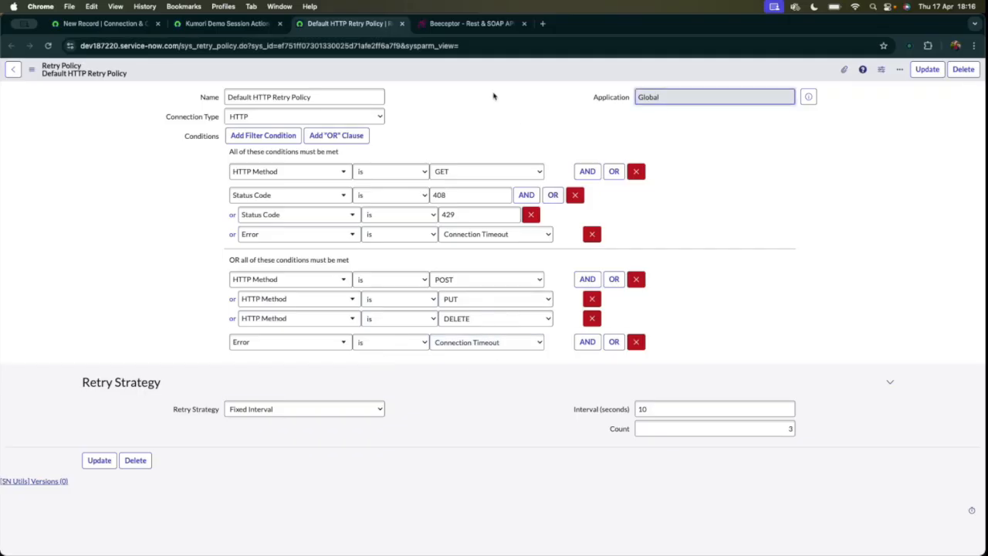
Compare the policy's Fixed Interval and Honor "Retry-After" Header retry strategies, discard the changes and close the policy record.
drag(171, 410, 285, 412)
click(284, 412)
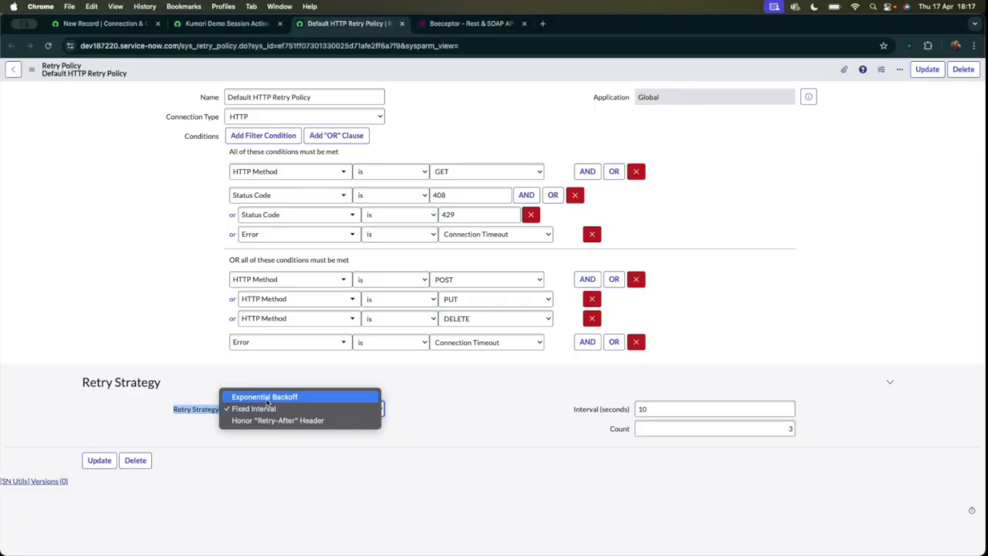
click(269, 409)
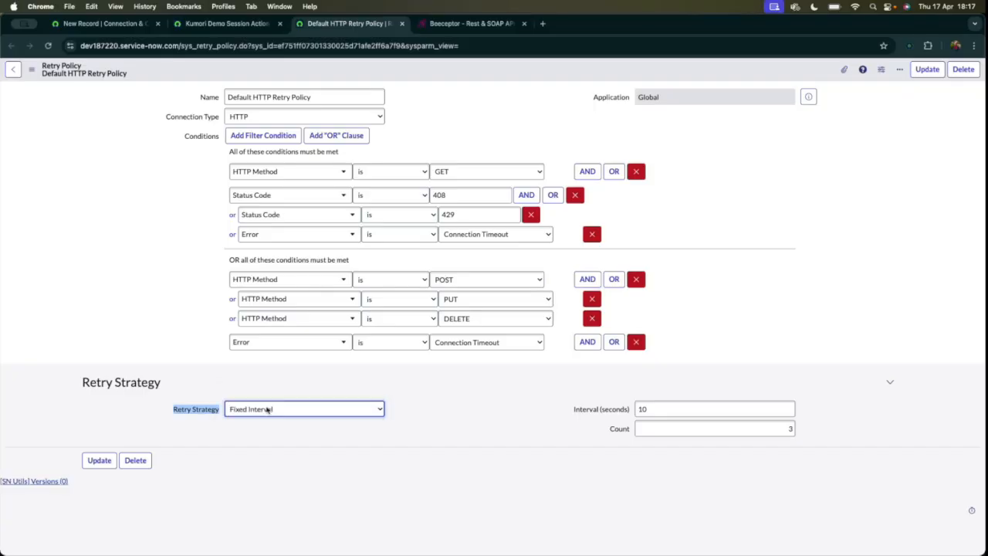
click(316, 415)
click(303, 423)
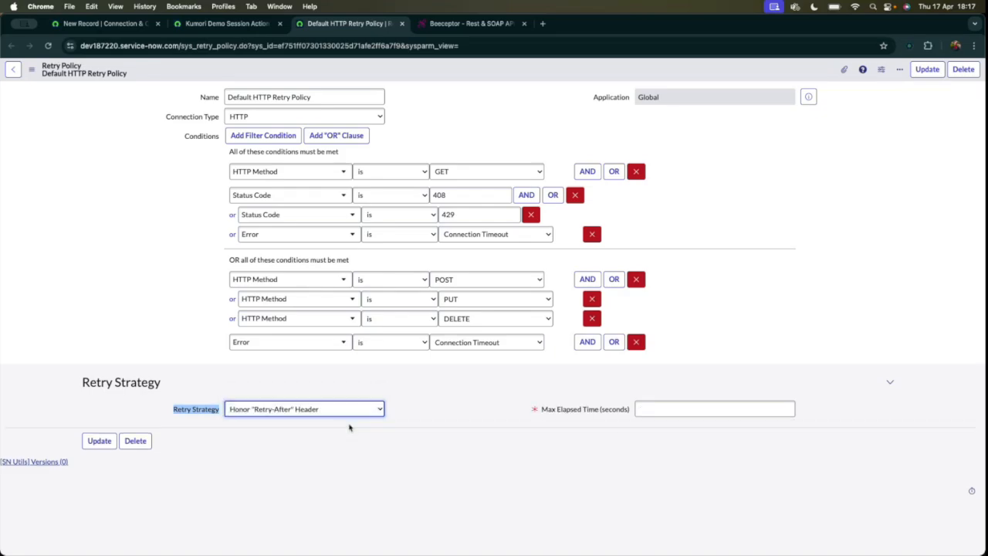
click(293, 416)
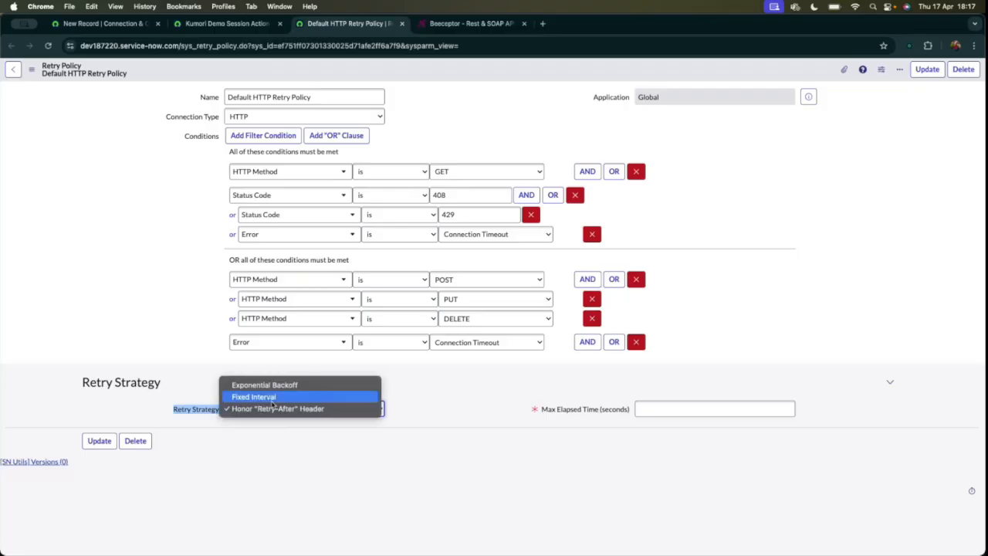
click(270, 398)
click(48, 45)
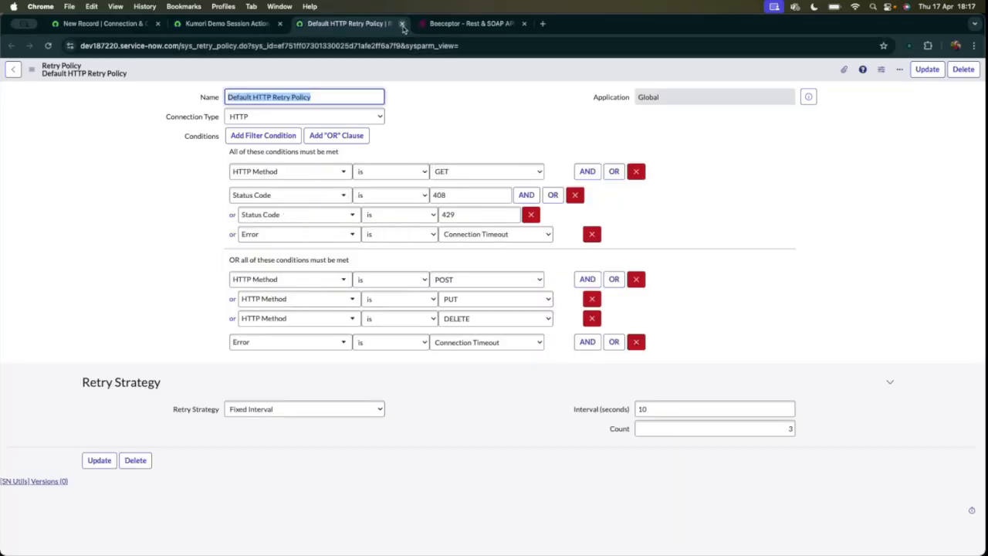
click(402, 24)
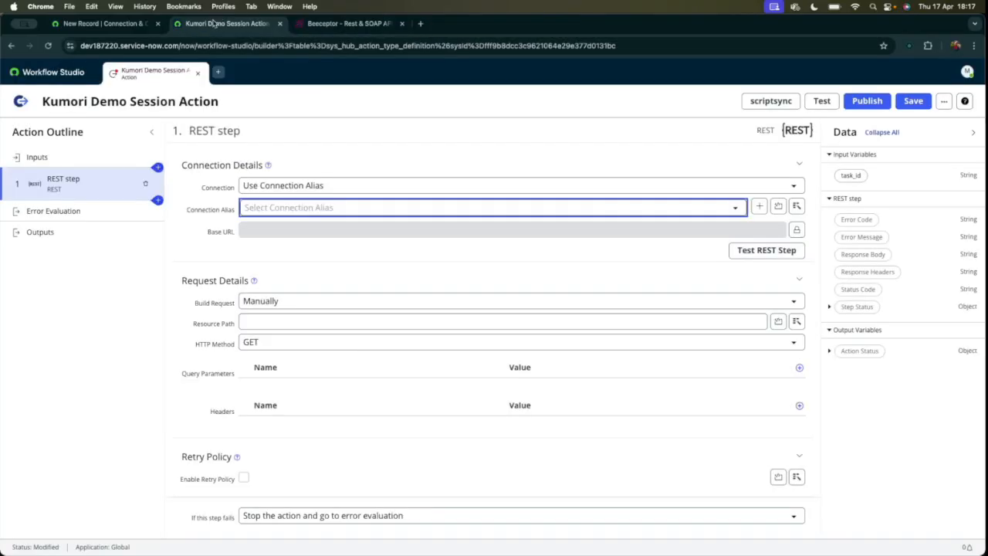
Set the new alias's Configuration Template to Basic Auth Demo Configuration and save the record.
click(131, 27)
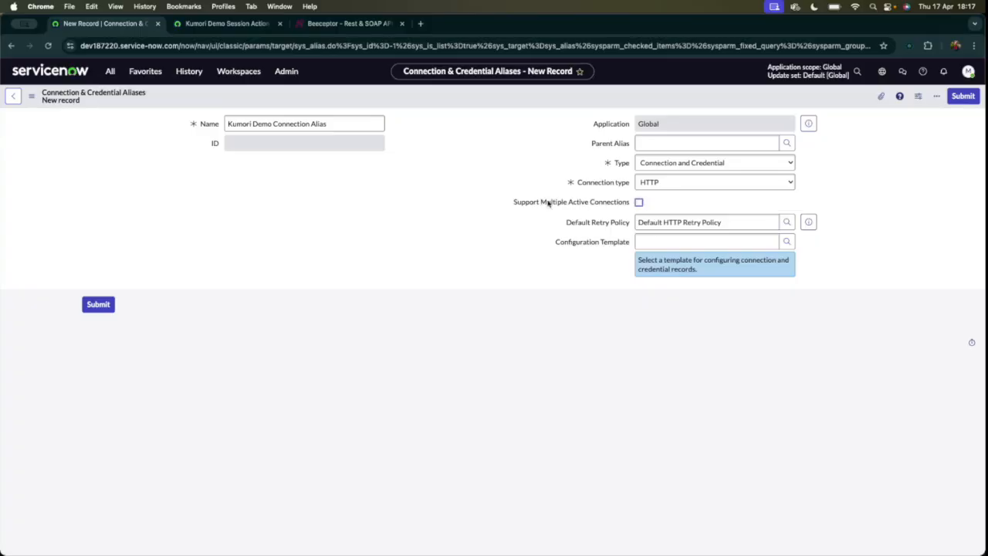
click(710, 241)
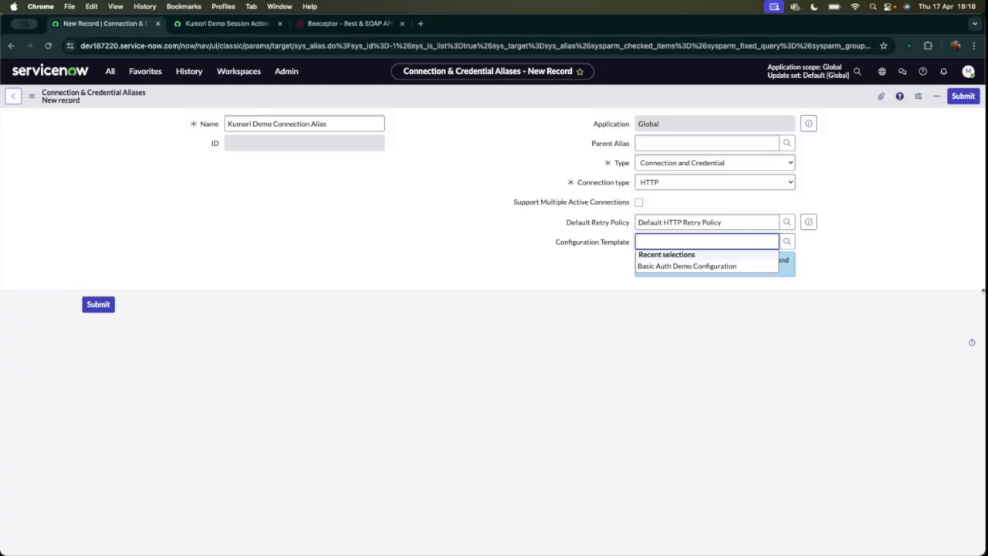
drag(555, 244, 563, 245)
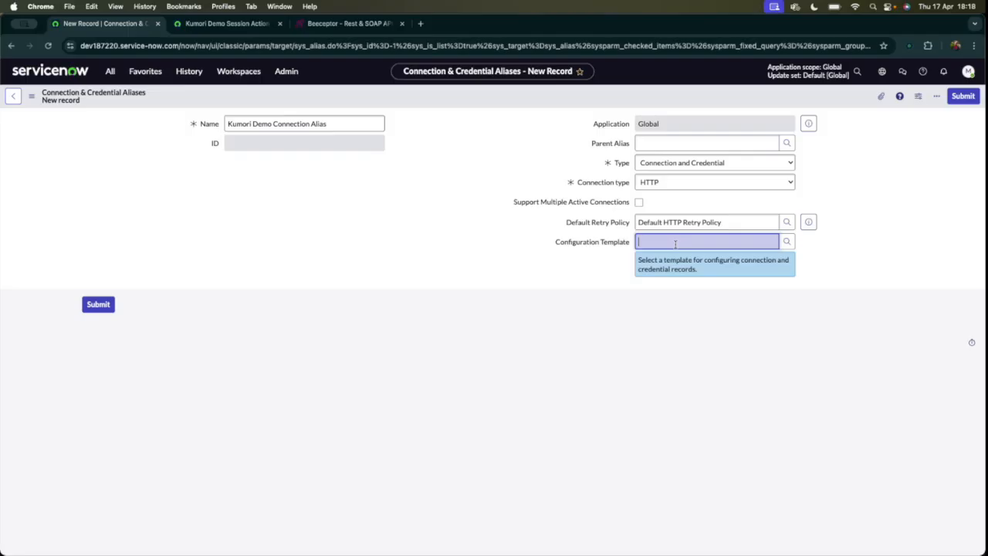
click(787, 242)
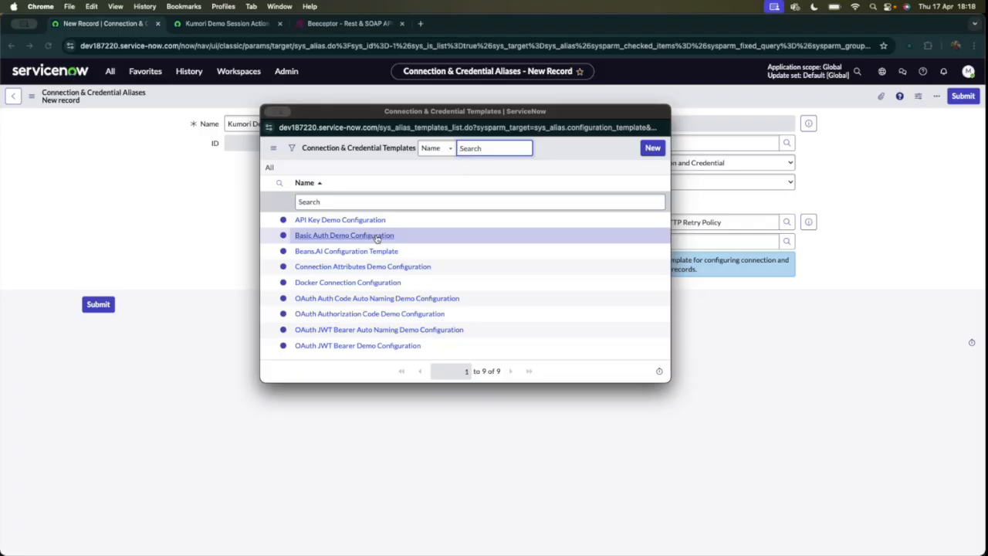
click(338, 240)
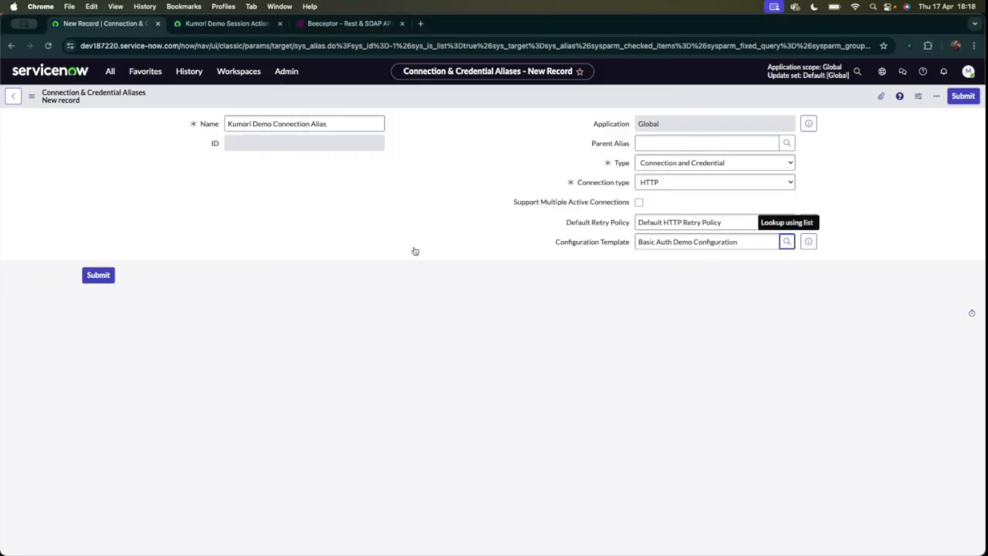
right_click(487, 101)
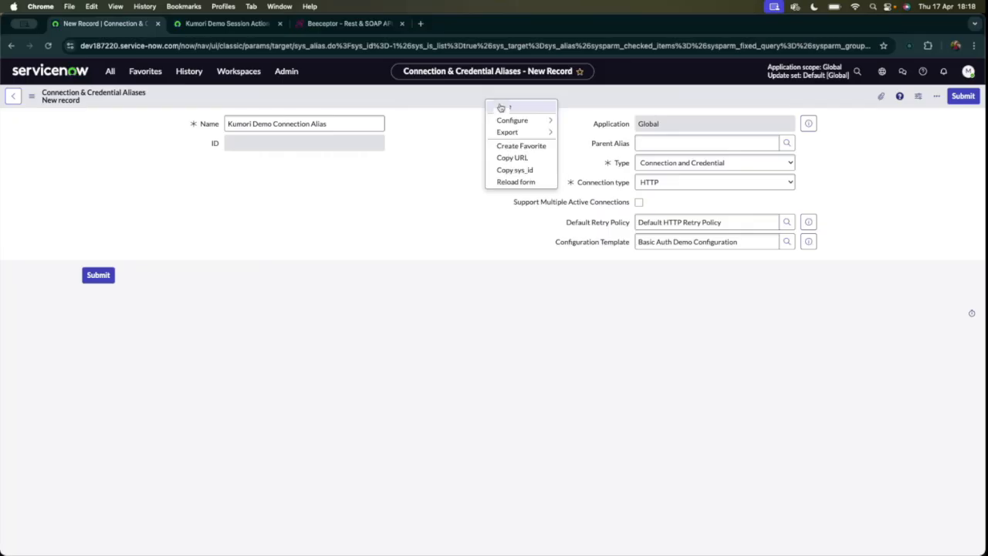
click(501, 108)
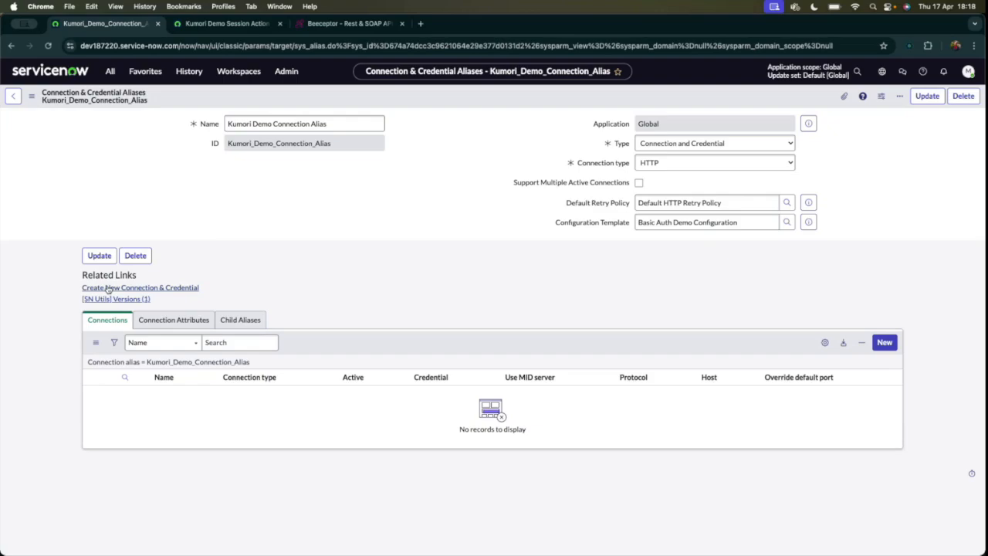
Start a new connection and credential for the alias, and copy the mock endpoint's base URL from Beeceptor.
click(126, 289)
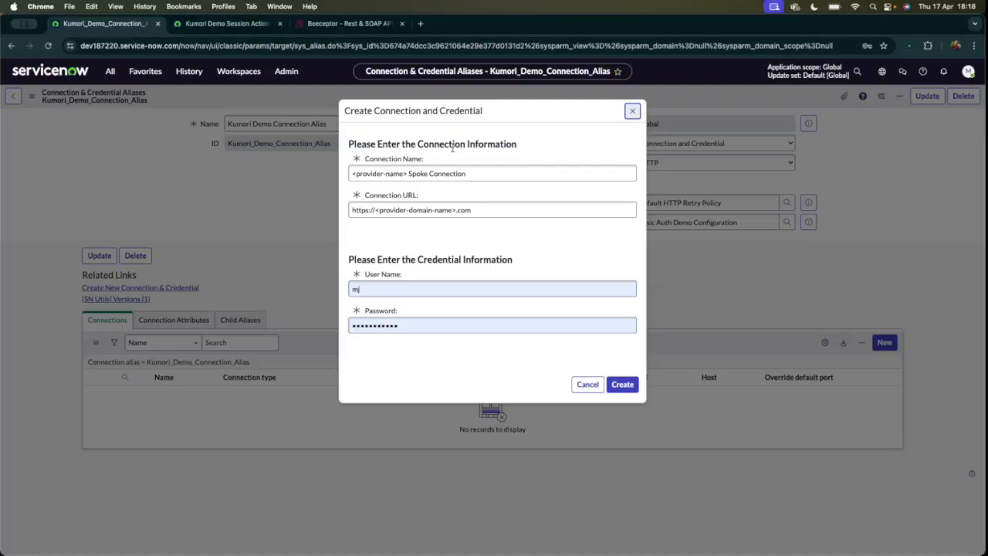
click(348, 23)
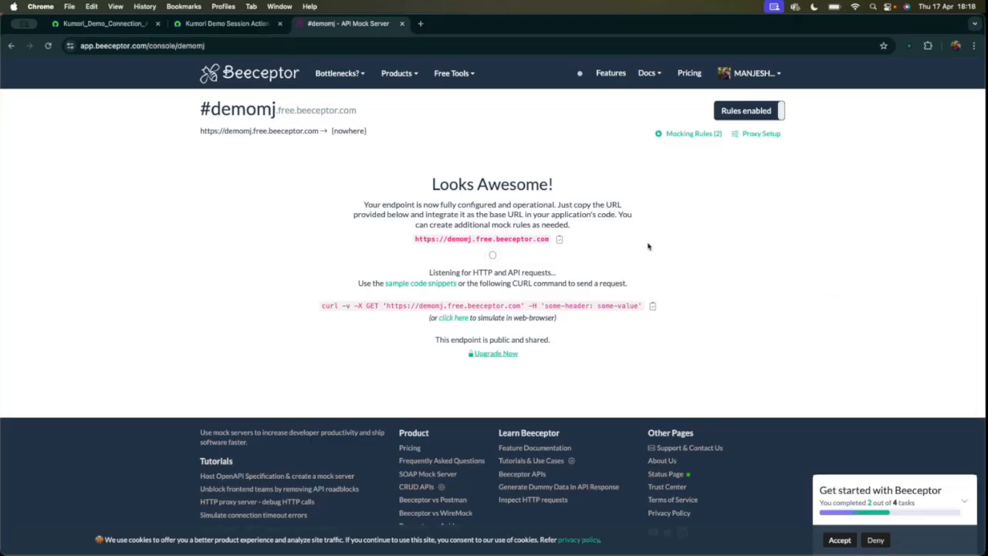
drag(415, 240, 549, 240)
key(cmd+c)
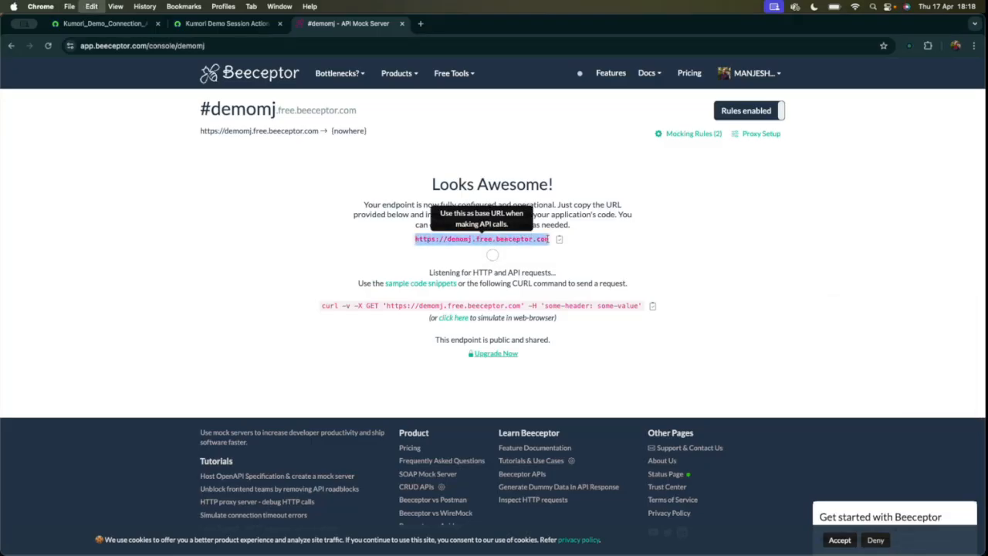
mouse_move(334, 79)
click(100, 24)
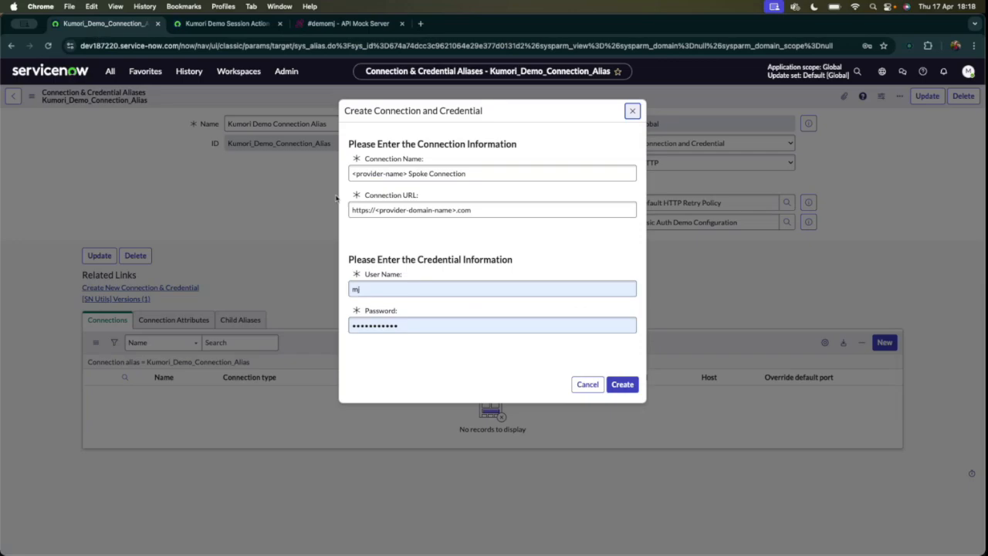
triple_click(422, 173)
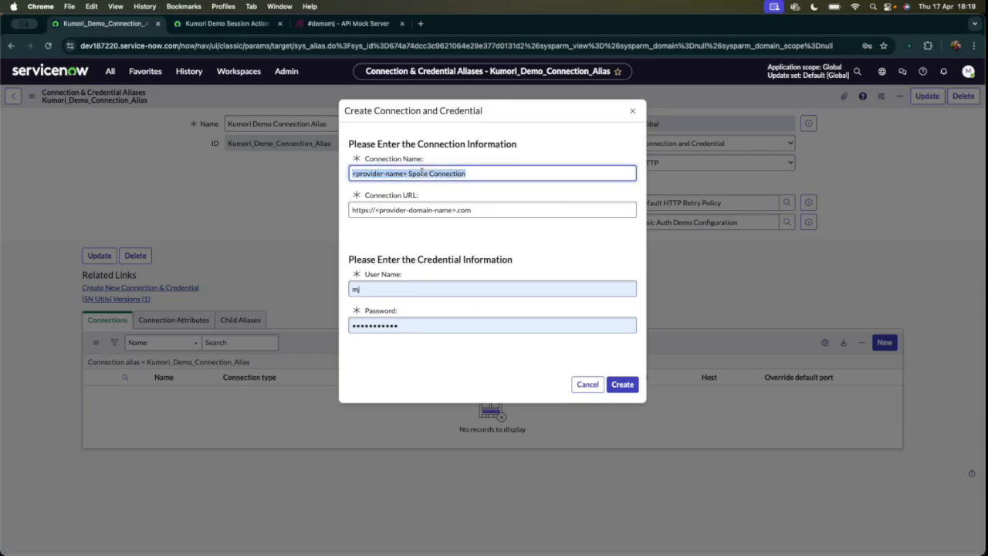
key(cmd+v)
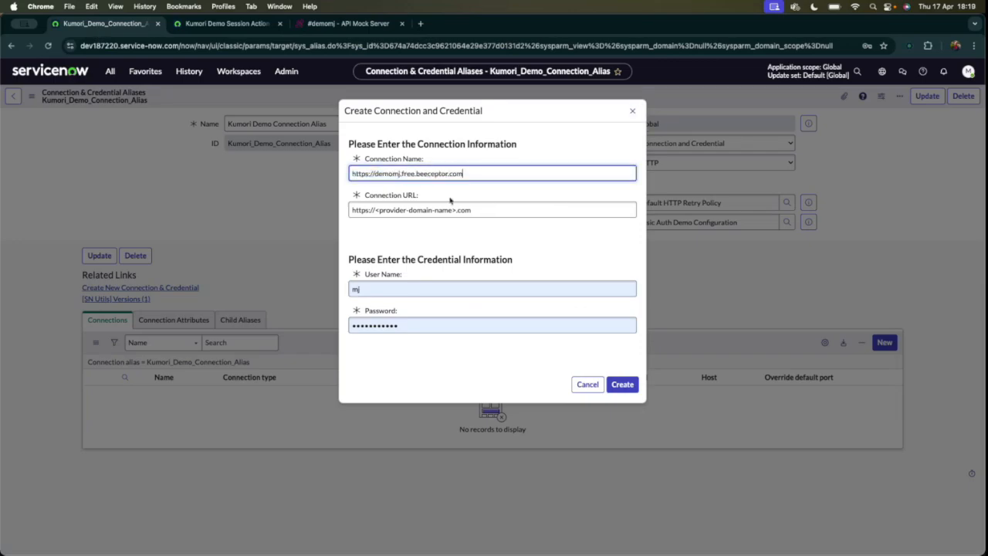
Undo the URL pasted as the connection name and name the connection Kumori Demo Connection.
key(cmd+z)
triple_click(435, 174)
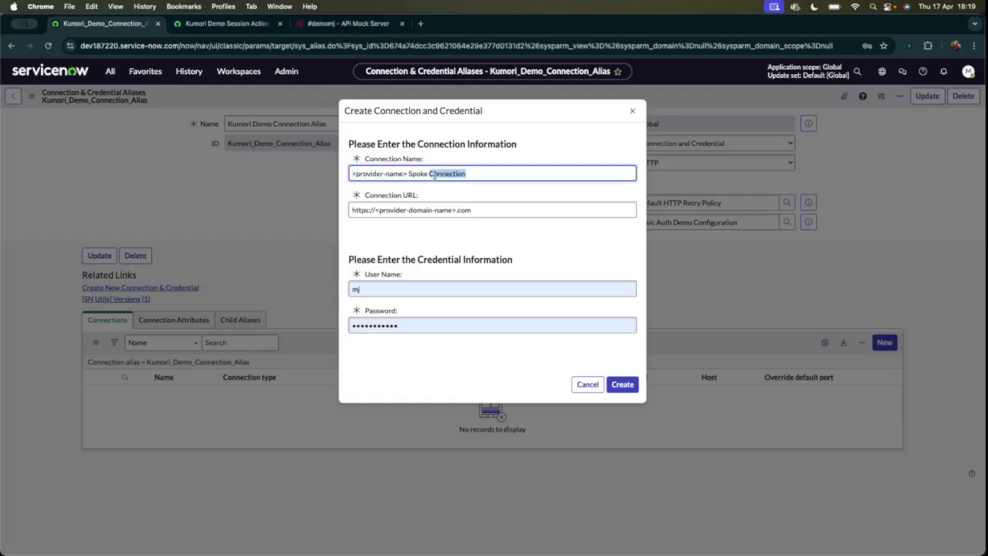
text(Kumori)
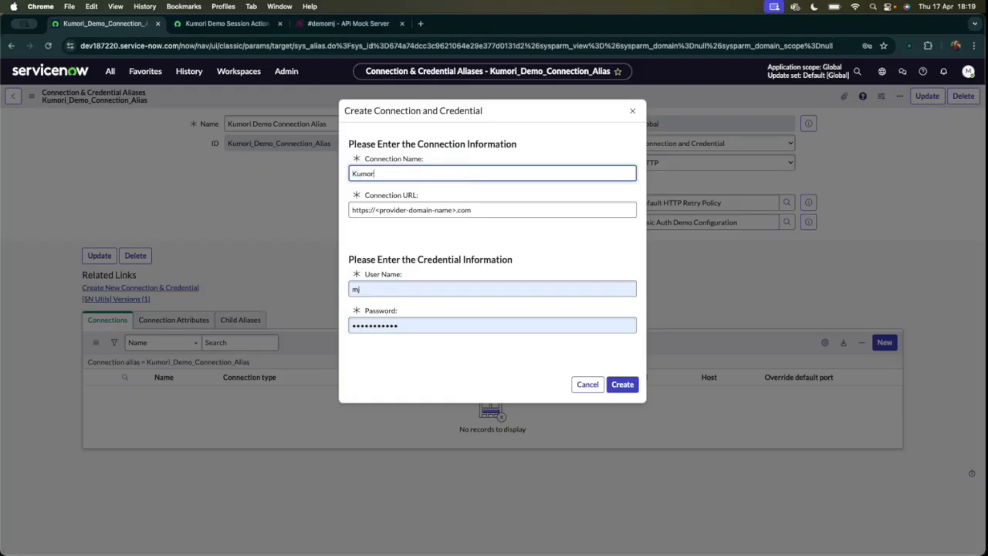
text( Demo Connection)
triple_click(454, 210)
key(super+v)
click(468, 234)
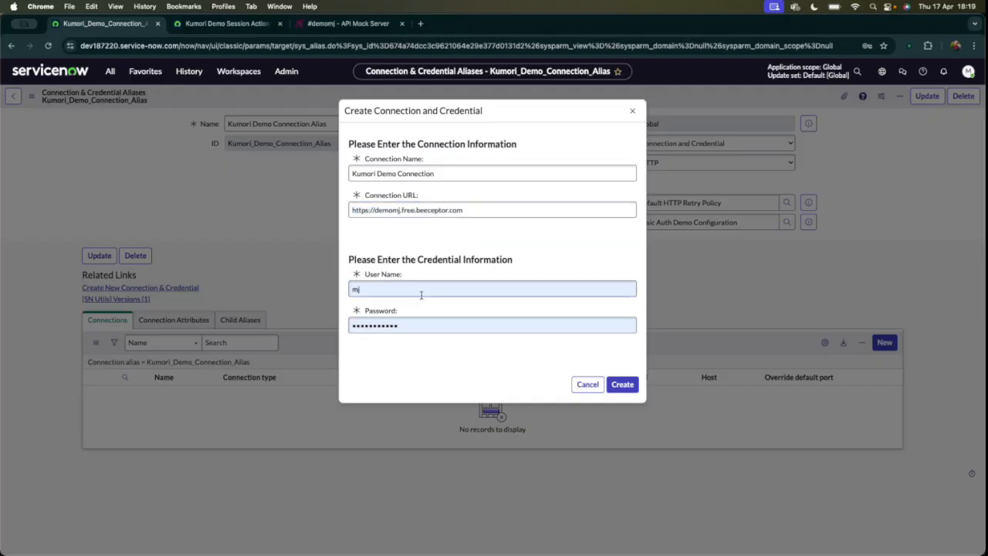
Set the credential's user name to test, enter its password, create the connection and credential, and decline saving the password in the browser.
triple_click(397, 290)
text(test)
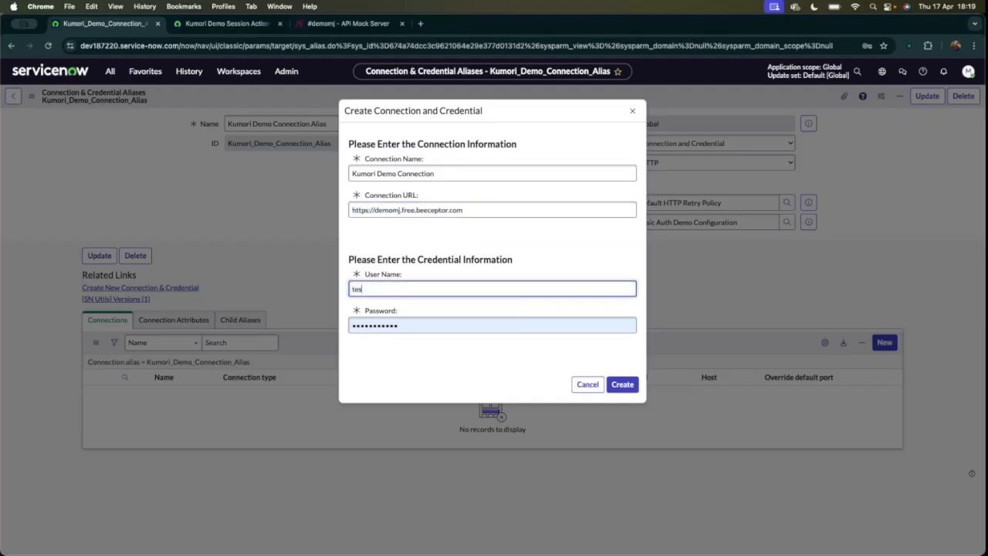
key(Tab)
text(password)
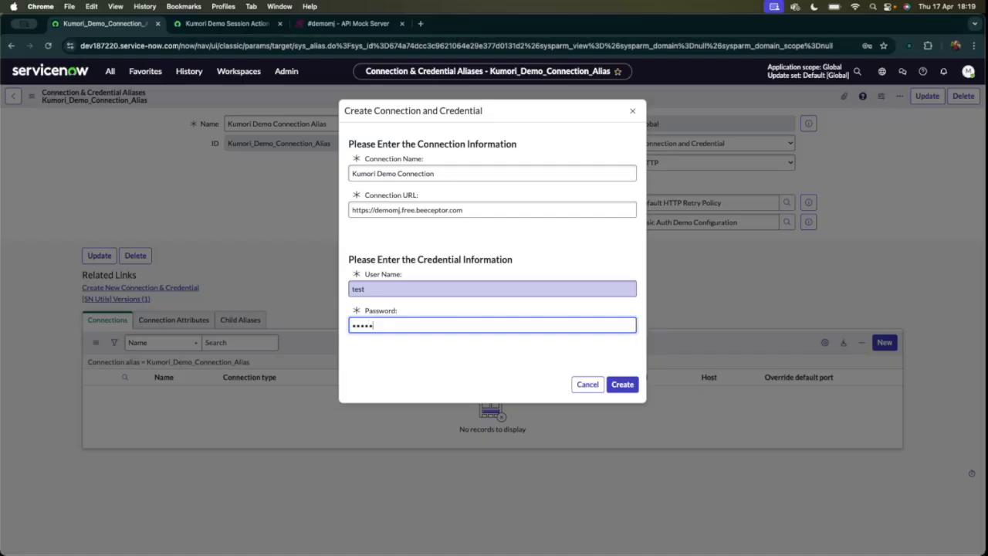
text(123)
key(Tab)
click(622, 385)
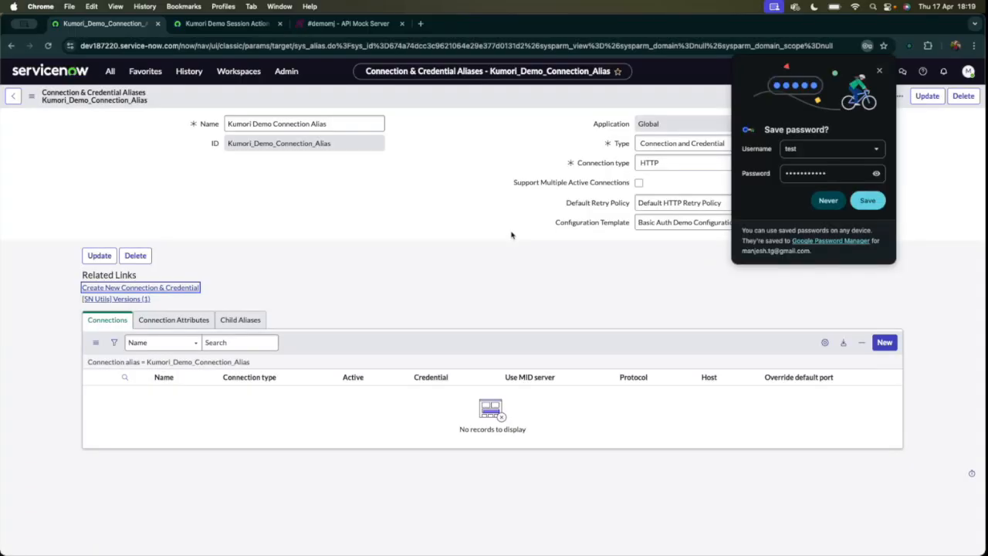
click(834, 203)
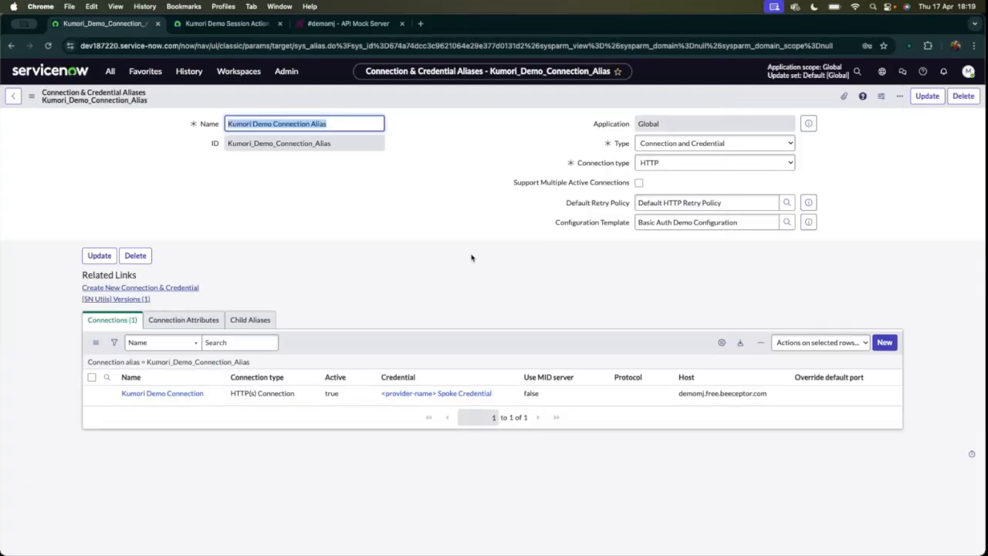
Open the new connection and credential records in separate tabs and check the connection's alias, URL and linked credential.
super+click(162, 393)
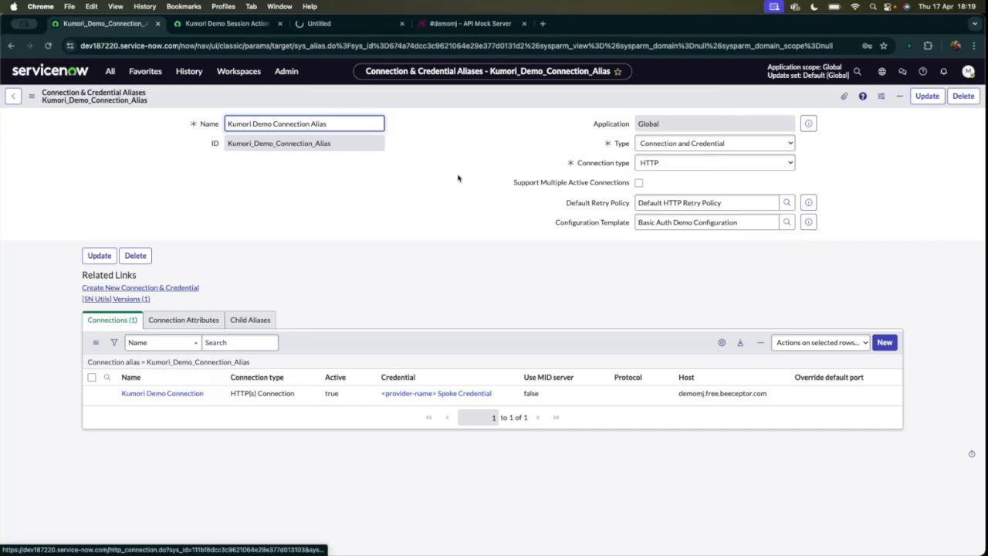
super+click(433, 393)
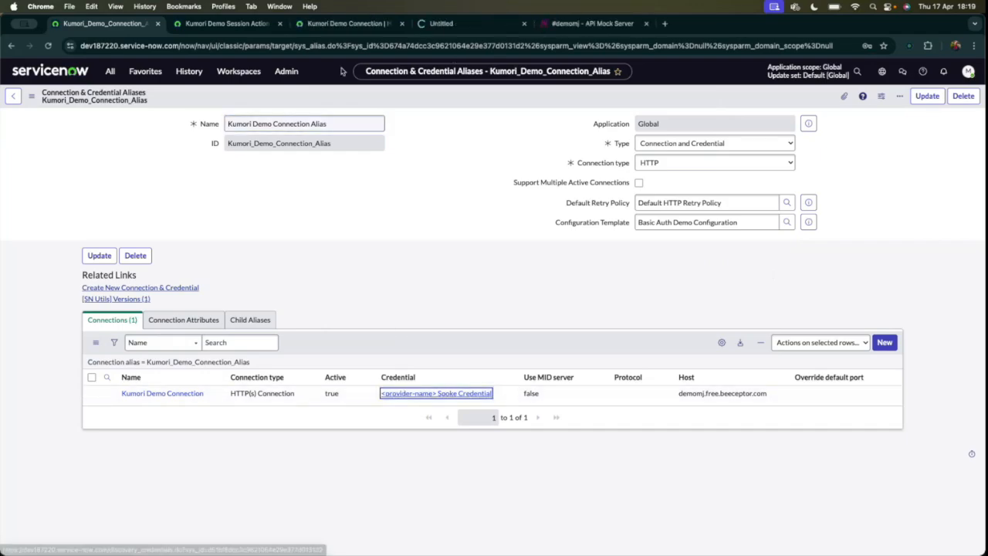
click(332, 24)
double_click(298, 168)
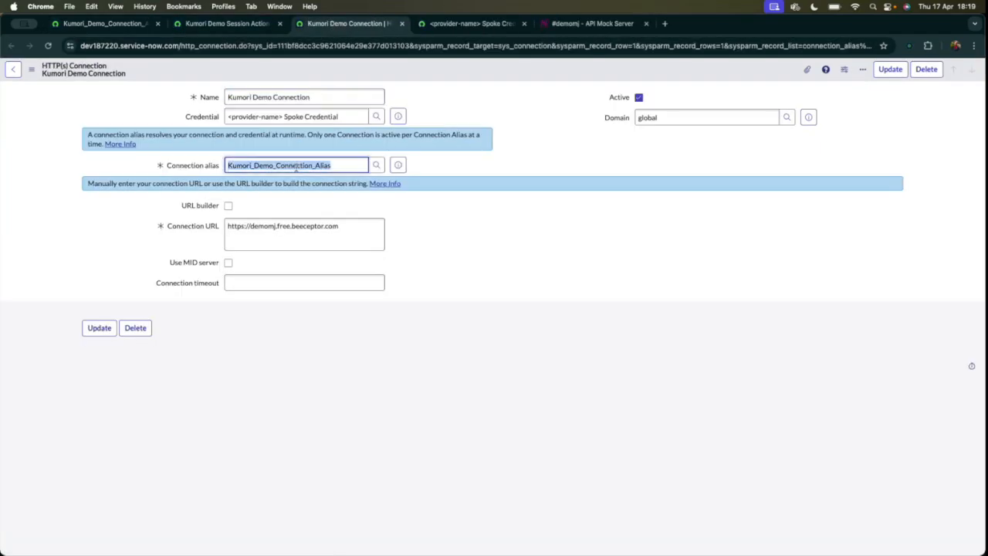
drag(339, 235, 322, 234)
key(super+a)
triple_click(287, 118)
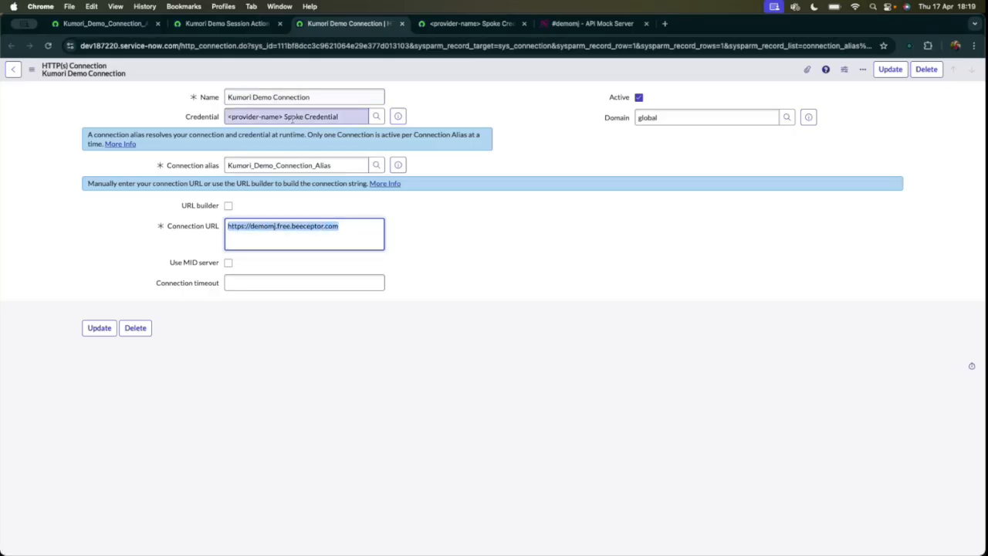
Rename the basic auth credential to Kumori Demo Credential and save the record.
click(446, 27)
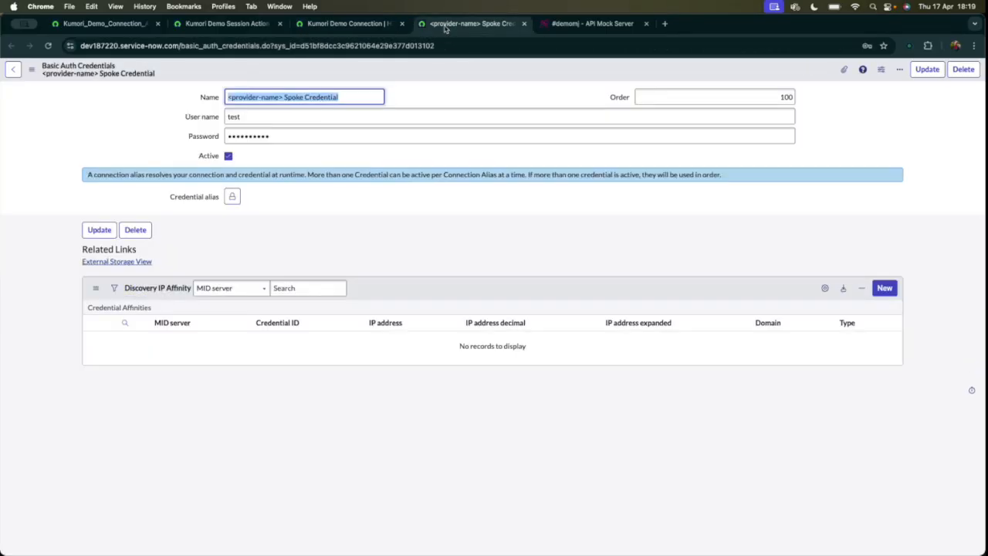
click(301, 98)
drag(300, 96, 111, 98)
text(Kumori)
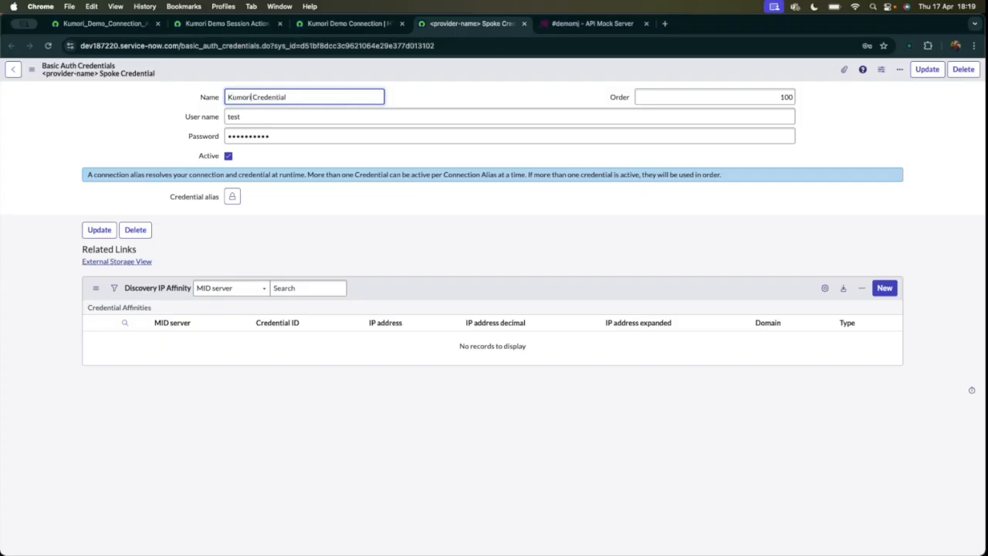
text( Demo)
key(Return)
Close the connection and credential records and set the REST step's Connection Alias to Kumori_Demo_Connection_Alias.
click(352, 23)
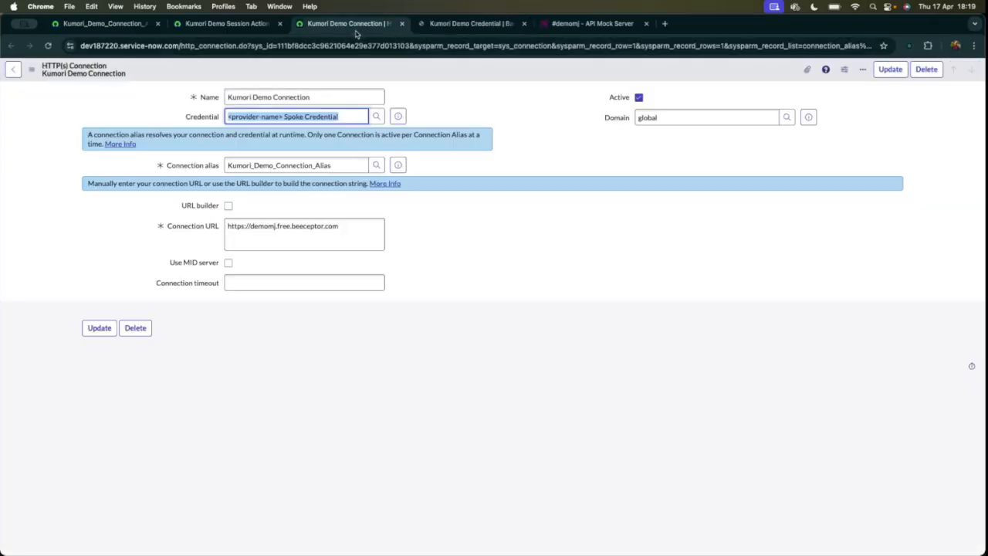
click(401, 24)
click(402, 24)
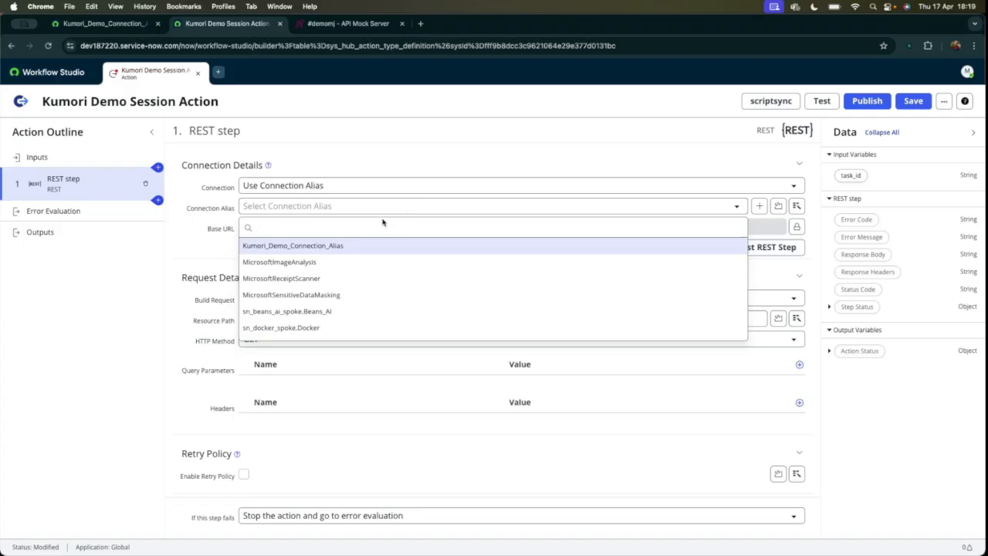
click(306, 247)
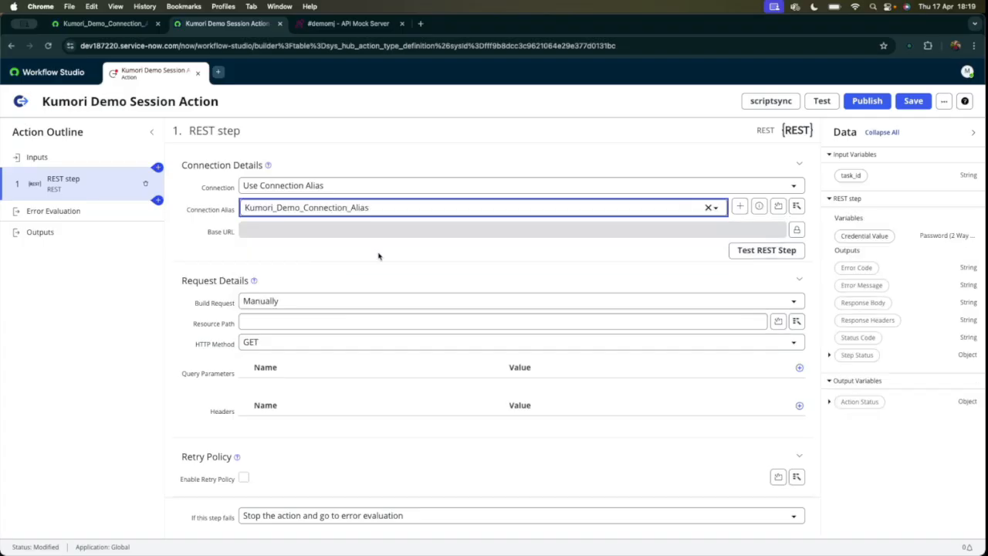
drag(245, 228, 461, 230)
click(441, 246)
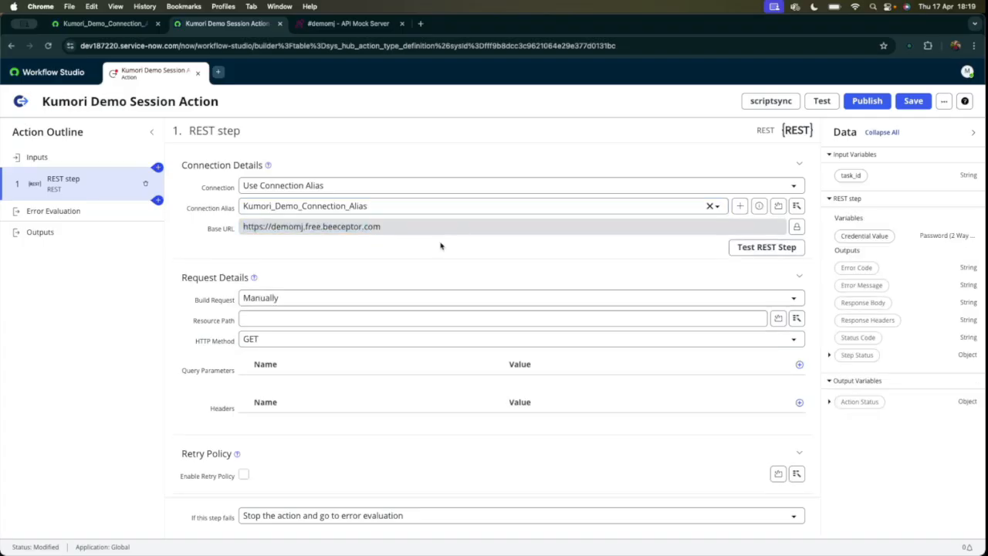
Review the REST step's Build Request options, keeping Manually selected.
scroll(328, 318, down, 1)
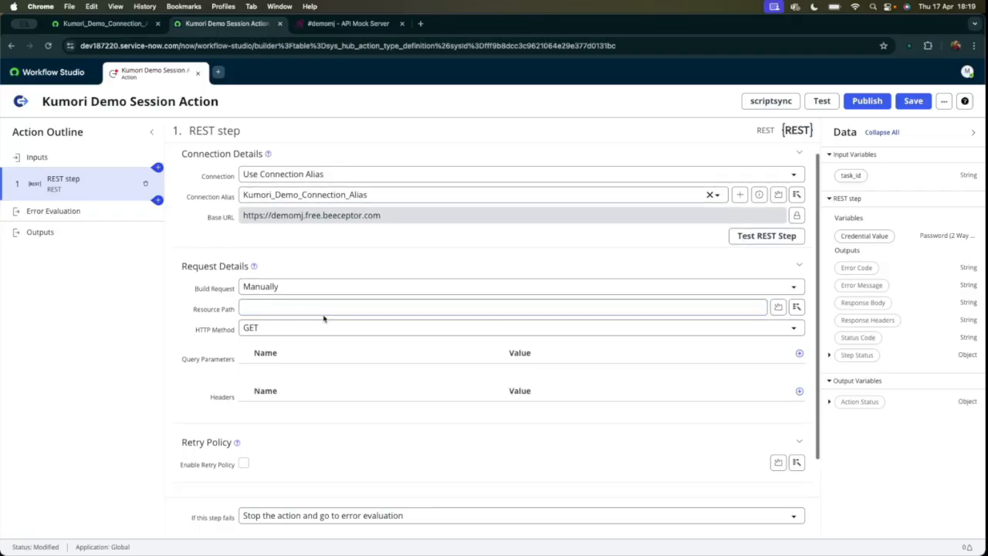
click(273, 293)
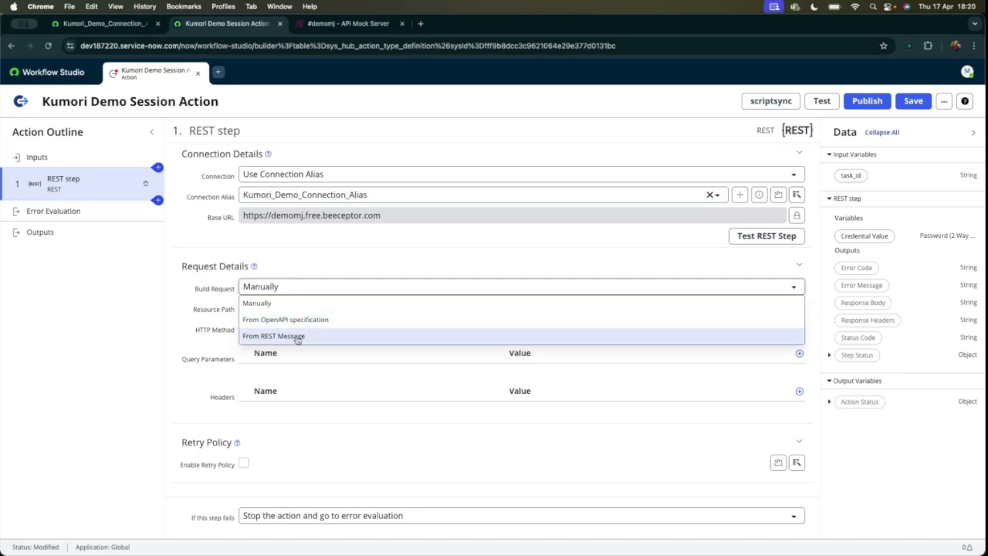
click(283, 289)
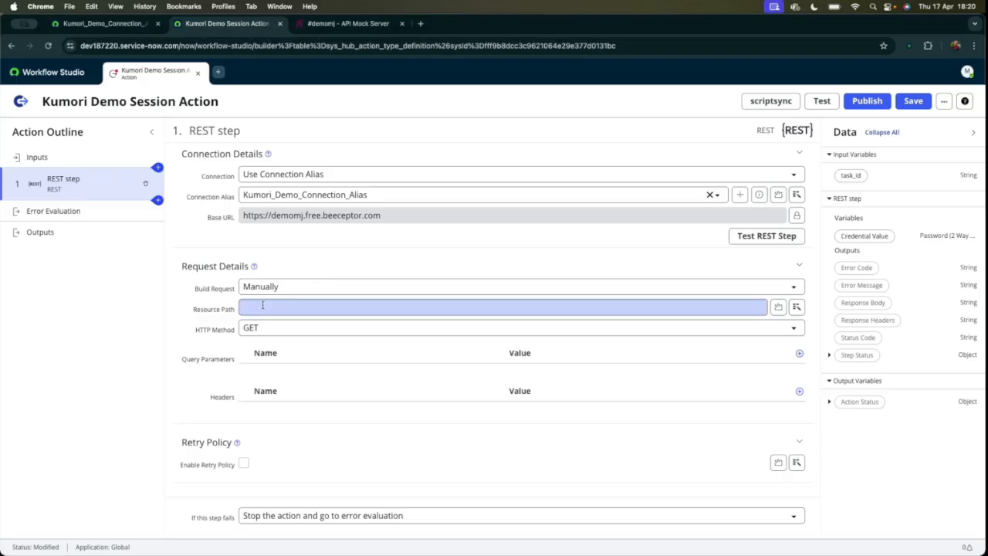
Copy the /status path from the Beeceptor GET mocking rule and use it as the REST step's Resource Path.
click(351, 23)
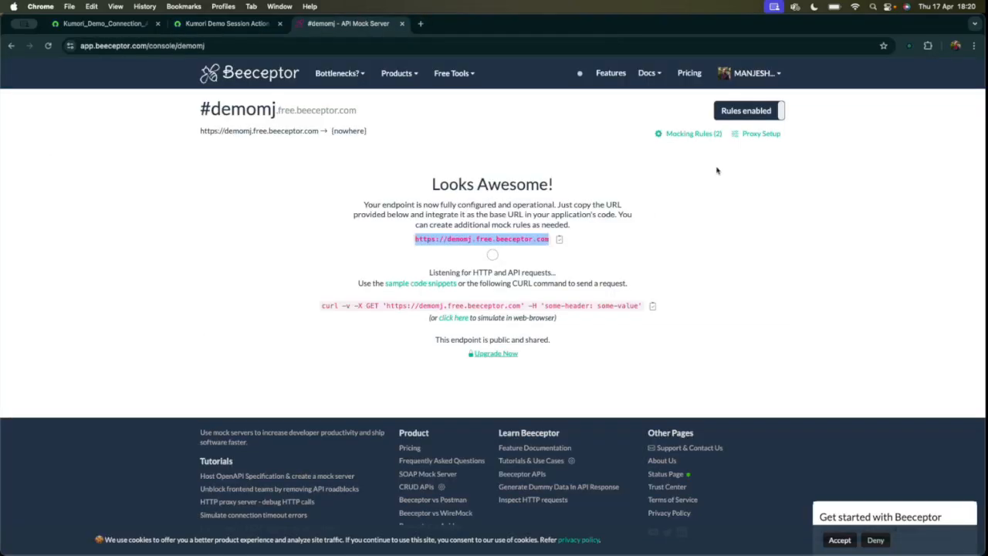
click(698, 135)
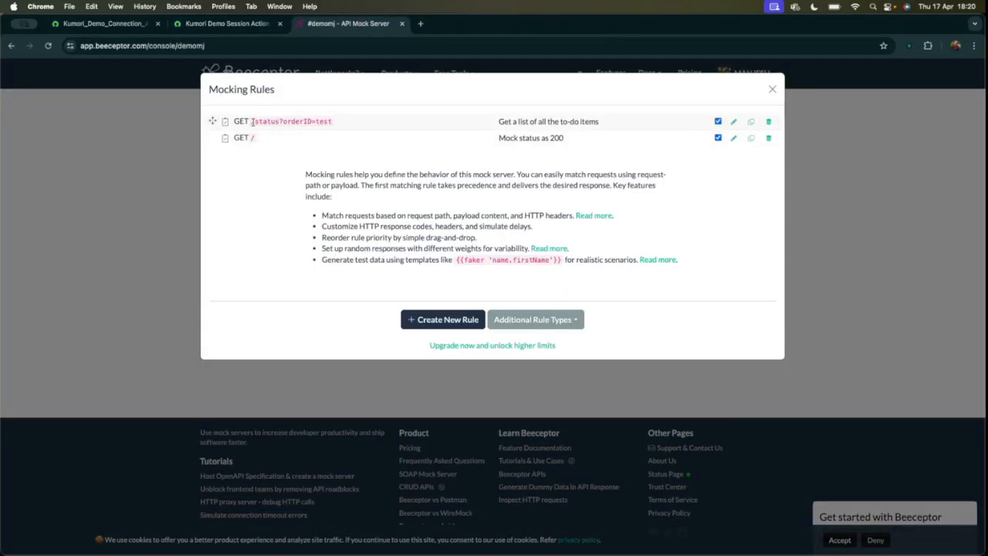
drag(253, 124, 432, 125)
click(735, 123)
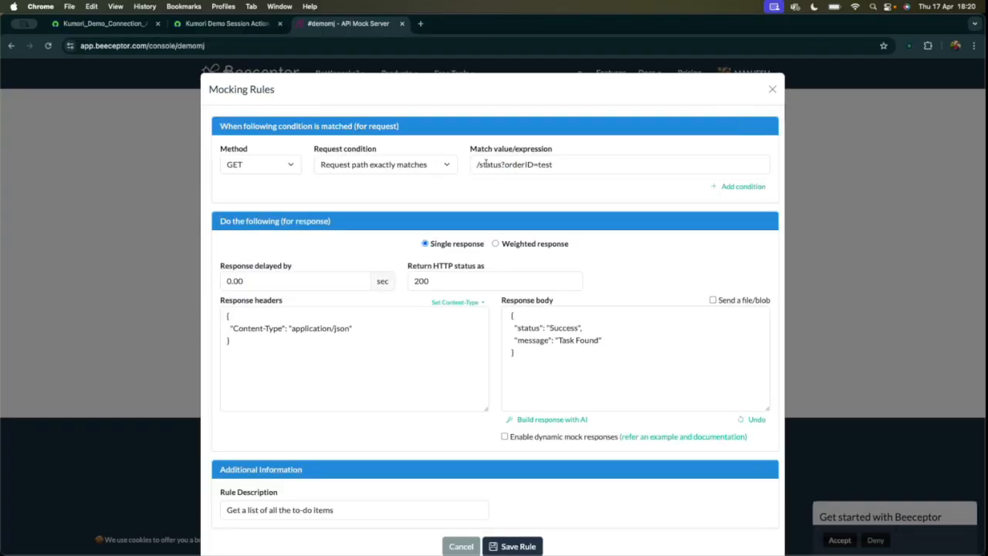
drag(478, 165, 501, 164)
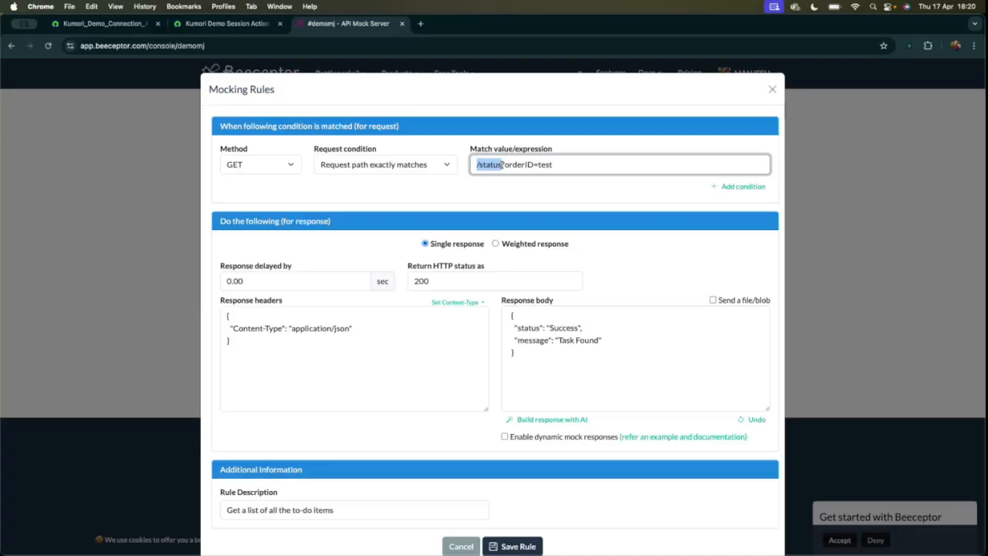
key(ctrl+shift+Tab)
text(/status)
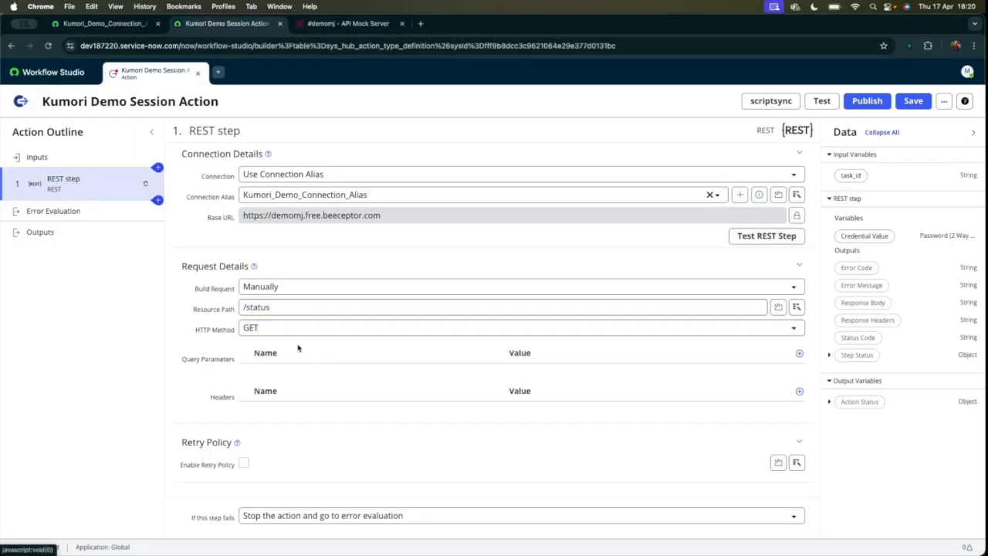
Add a query parameter to the REST step with the name orderID from the Beeceptor rule and the value test.
scroll(314, 360, down, 1)
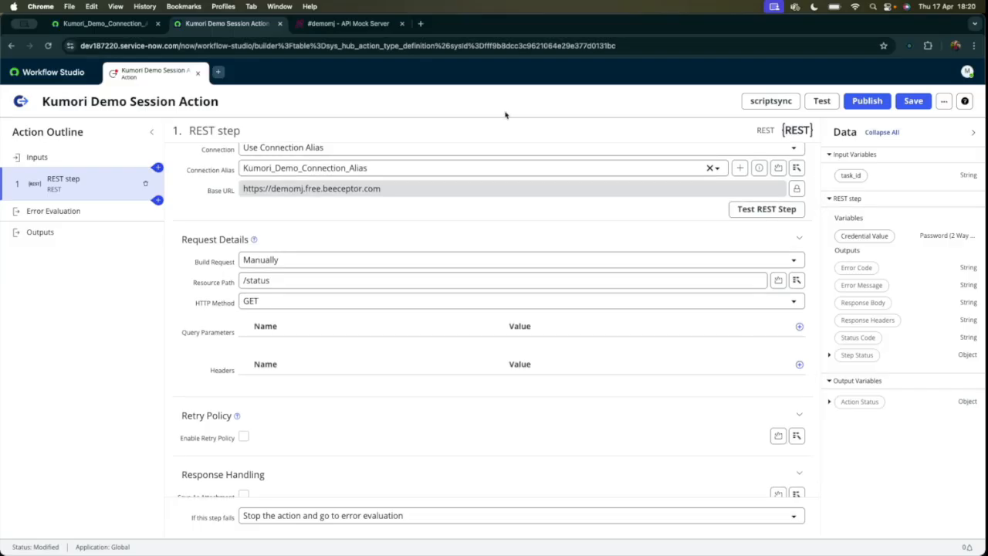
key(ctrl+Tab)
double_click(521, 165)
key(super+c)
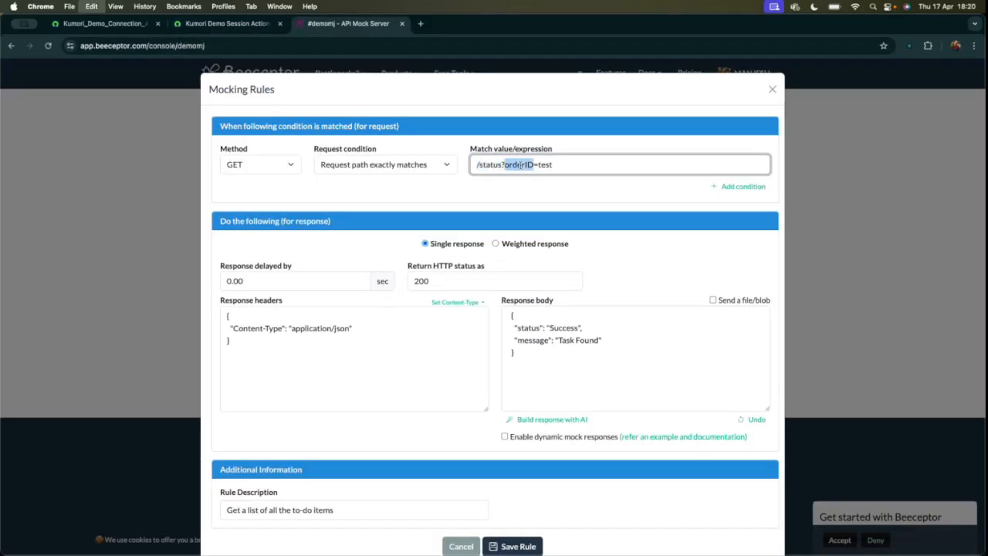
click(217, 23)
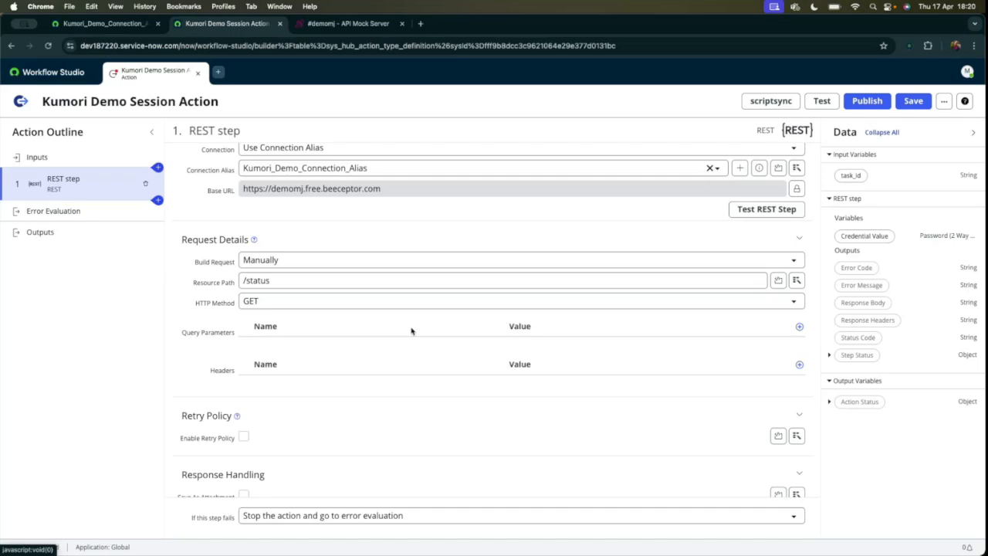
click(799, 326)
click(361, 355)
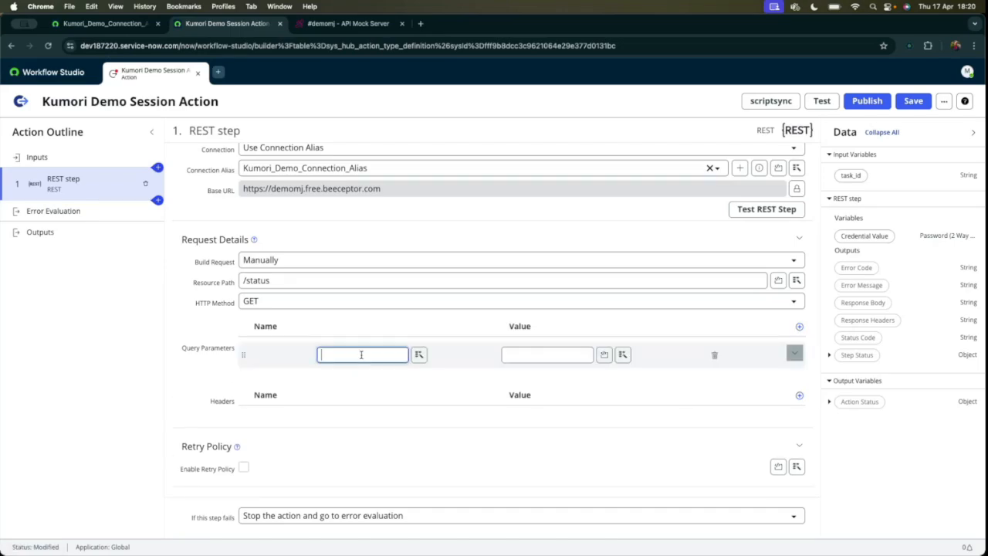
text(orderID)
click(509, 354)
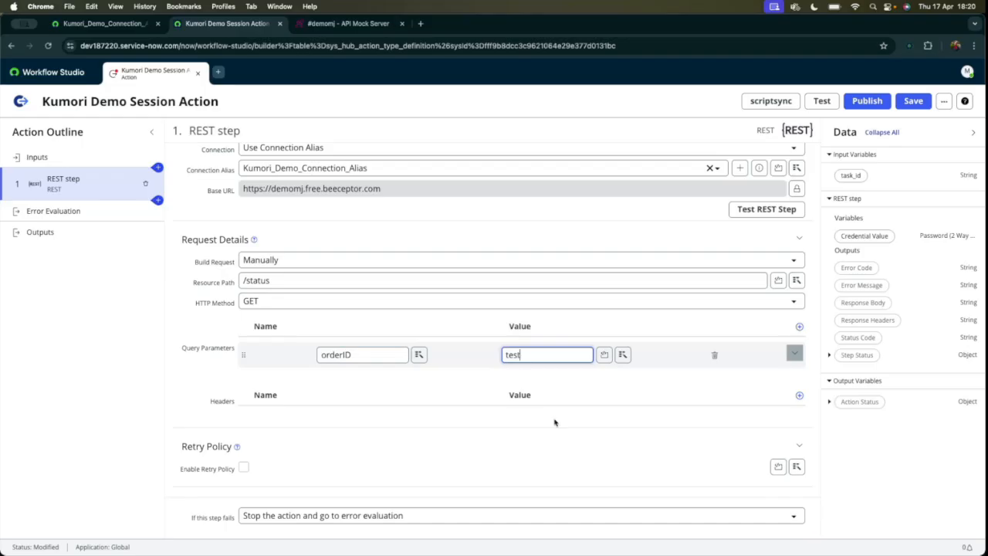
Compare the Beeceptor rule's orderID=test match expression with the REST step's query parameter.
key(ctrl+Tab)
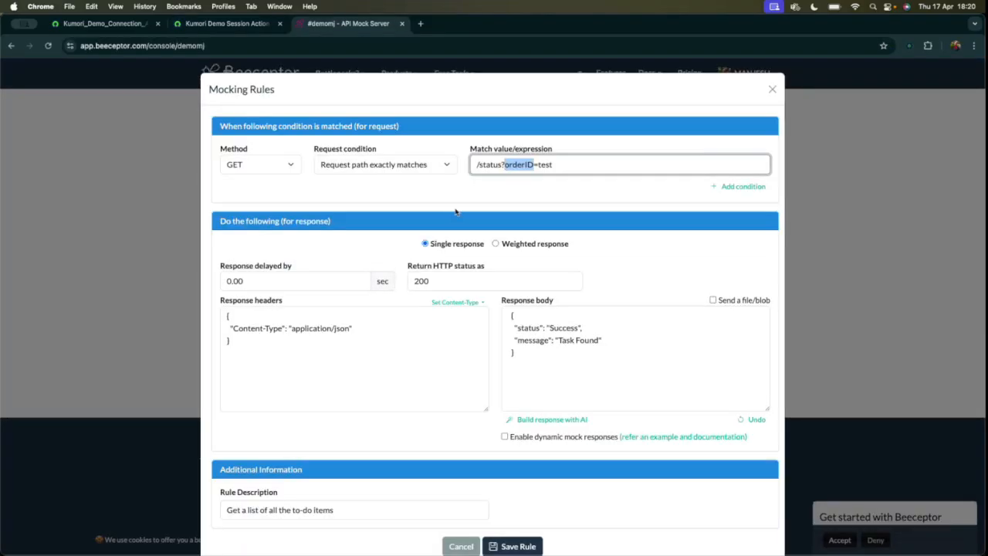
drag(553, 165, 503, 165)
click(539, 185)
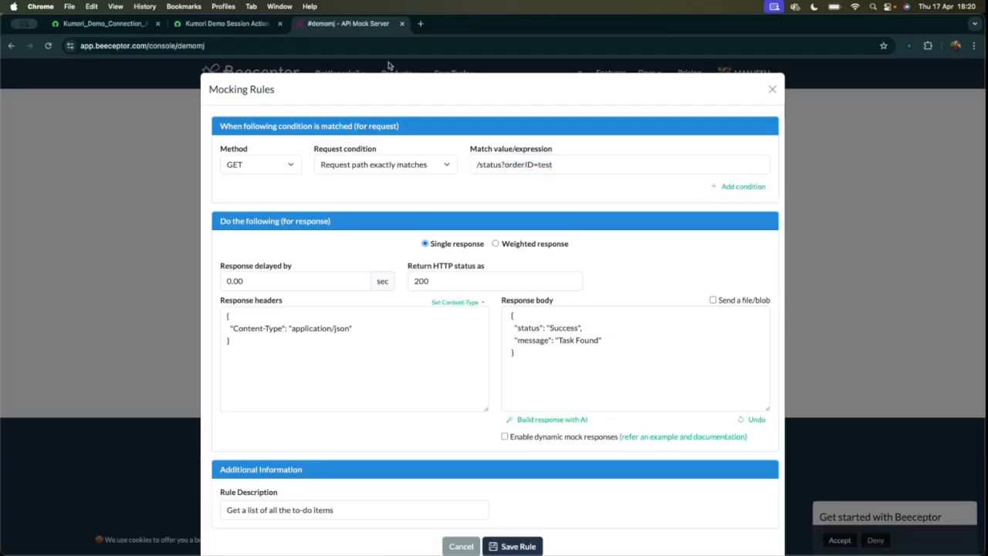
double_click(539, 166)
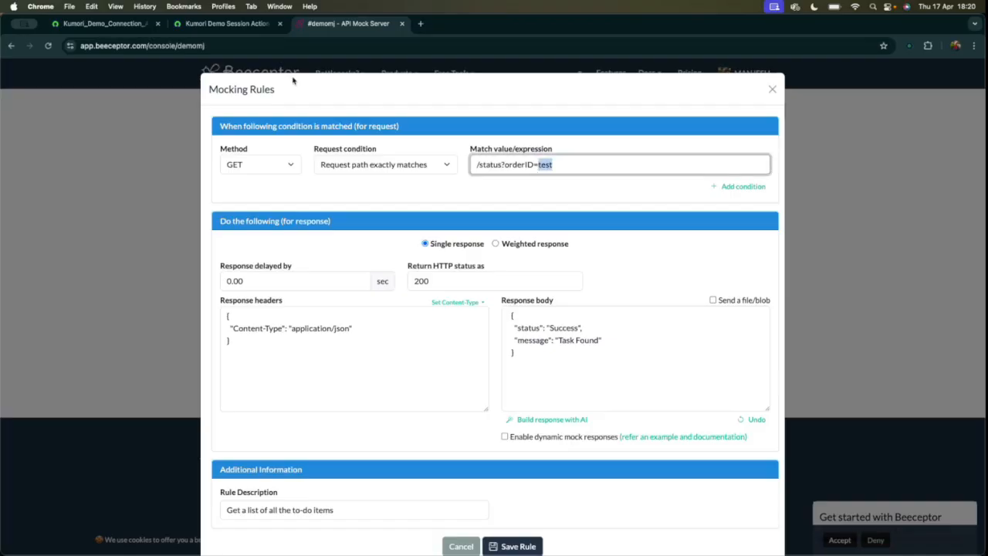
click(228, 23)
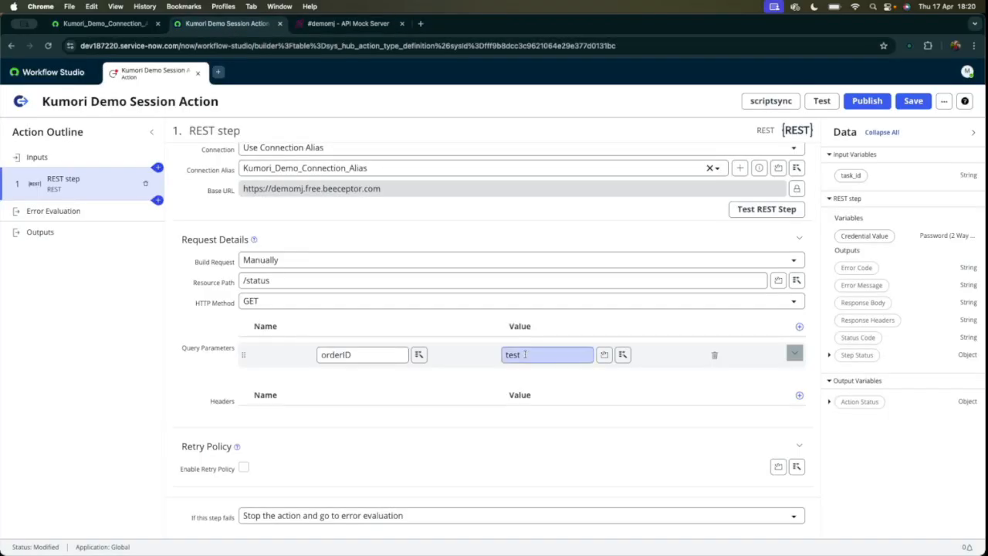
scroll(437, 397, down, 1)
scroll(437, 397, up, 3)
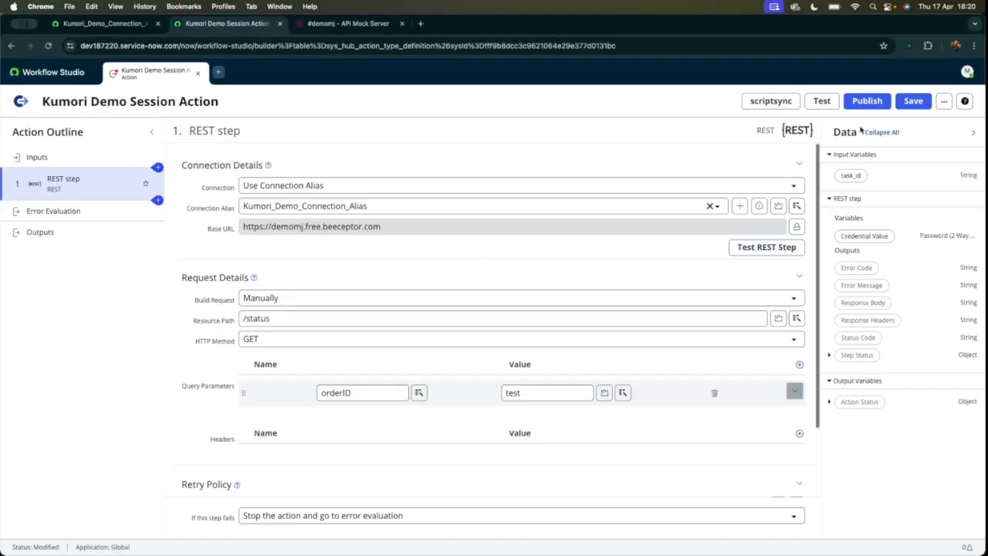
Save the action and review the return status and response body in the Beeceptor GET mocking rule.
click(913, 102)
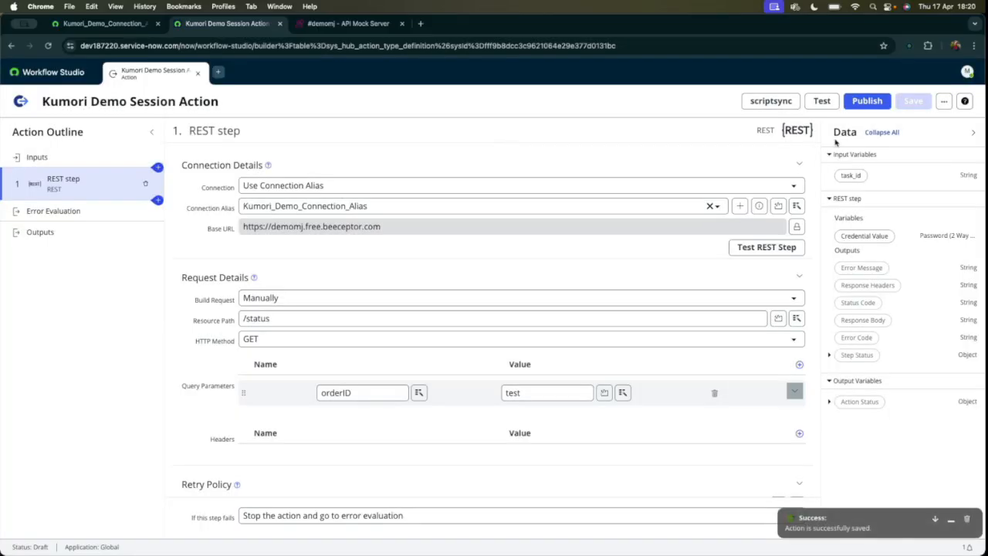
click(369, 27)
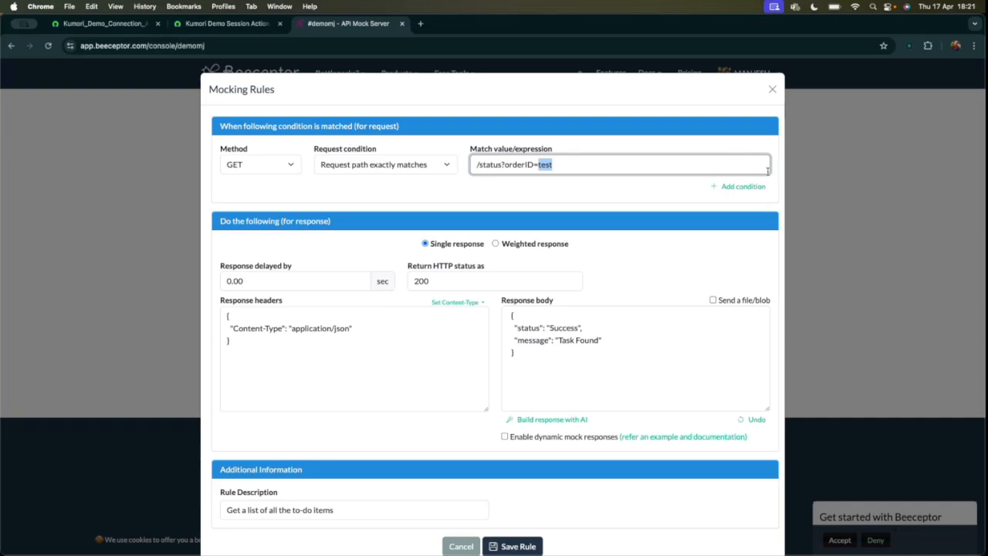
click(600, 340)
double_click(425, 280)
click(531, 360)
drag(531, 361, 491, 298)
click(408, 95)
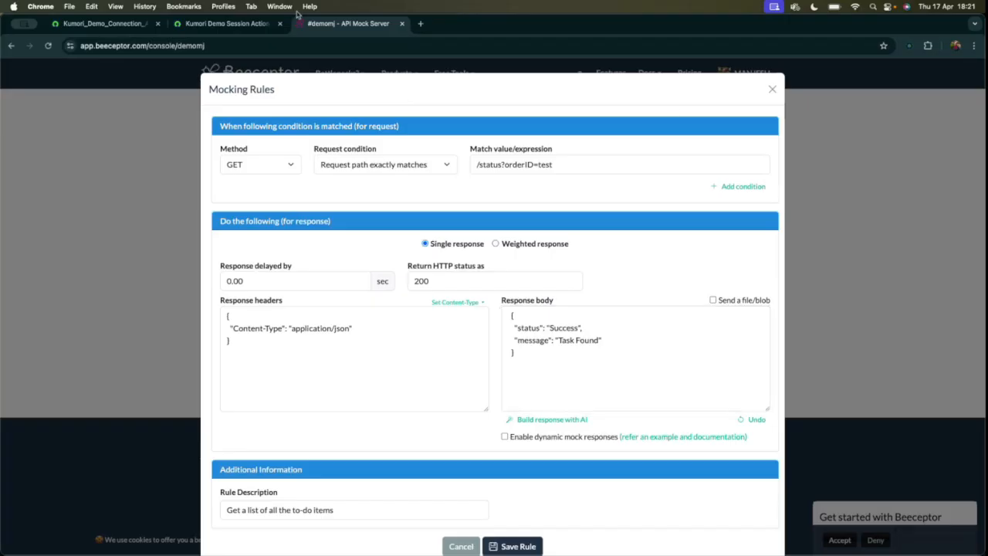
Test Kumori Demo Session Action in Workflow Studio with task_id 1 and open its execution details.
click(194, 26)
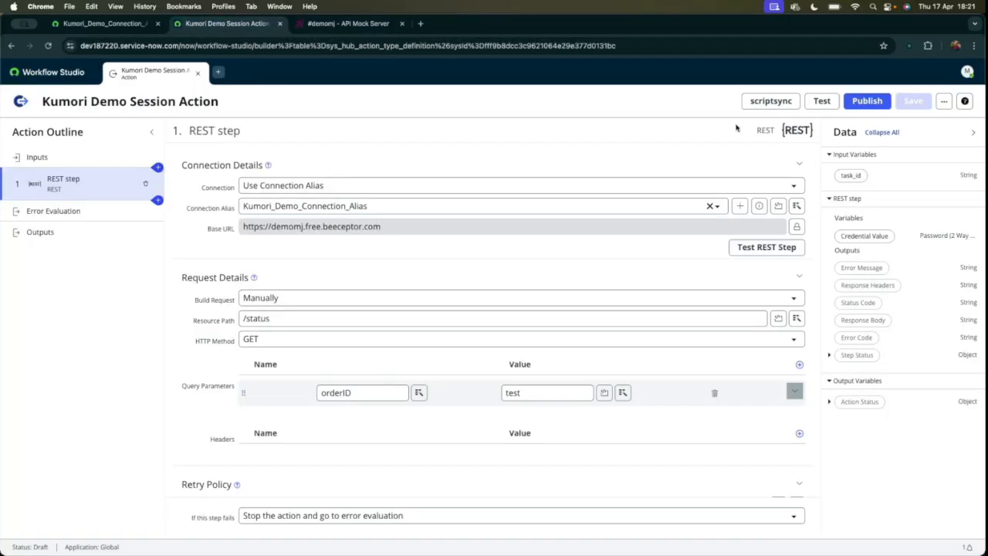
click(822, 101)
text(1)
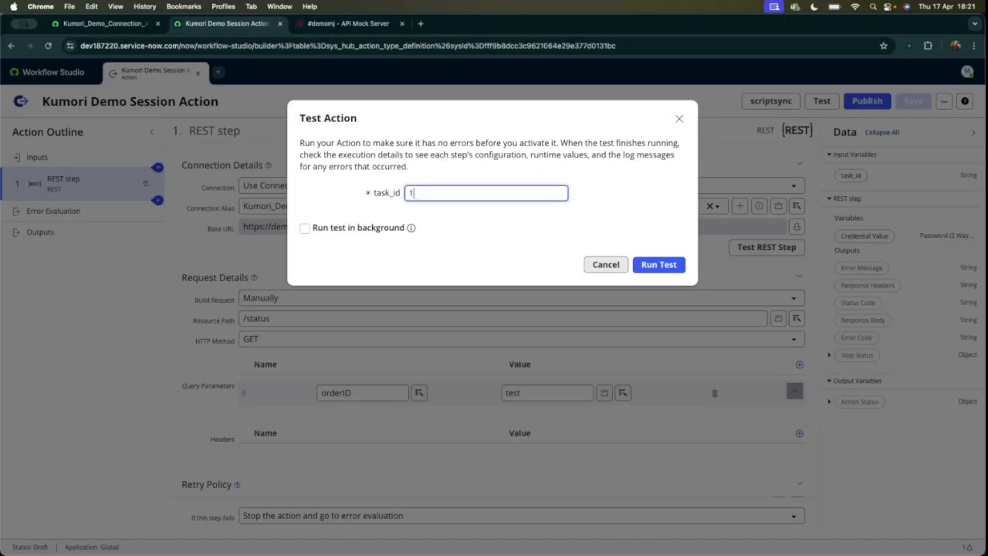
click(636, 265)
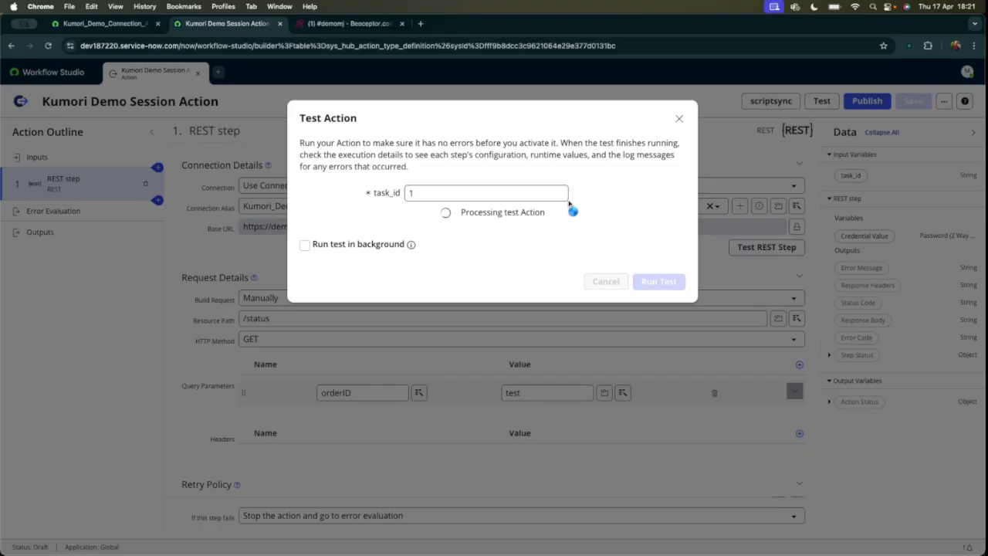
click(541, 212)
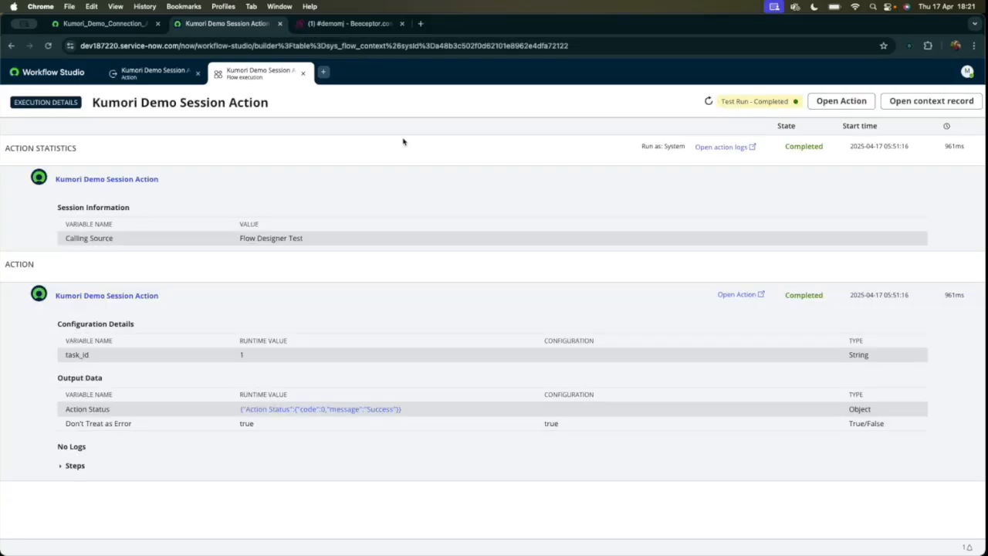
Examine the REST step's response body and status code in the test run's execution details.
click(60, 465)
scroll(198, 408, down, 10)
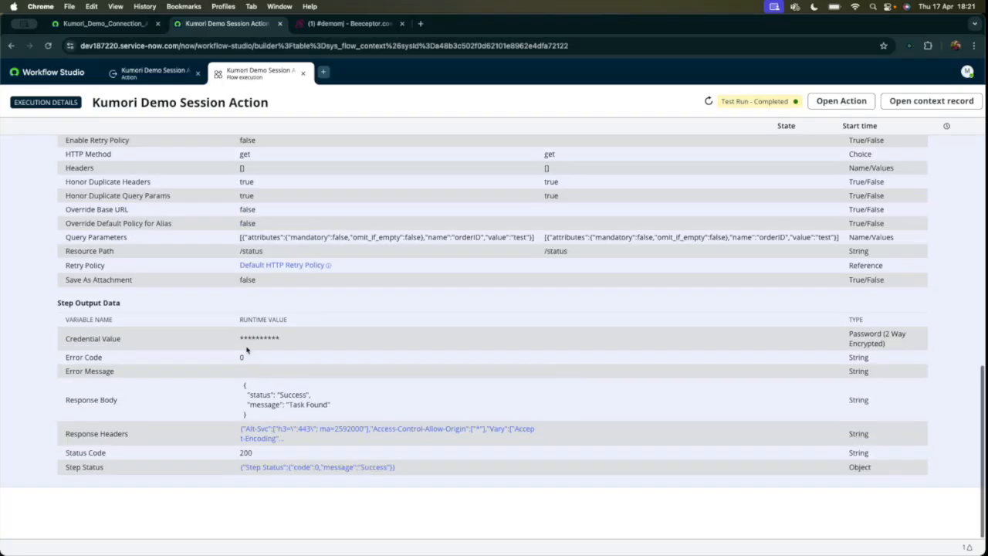
click(242, 385)
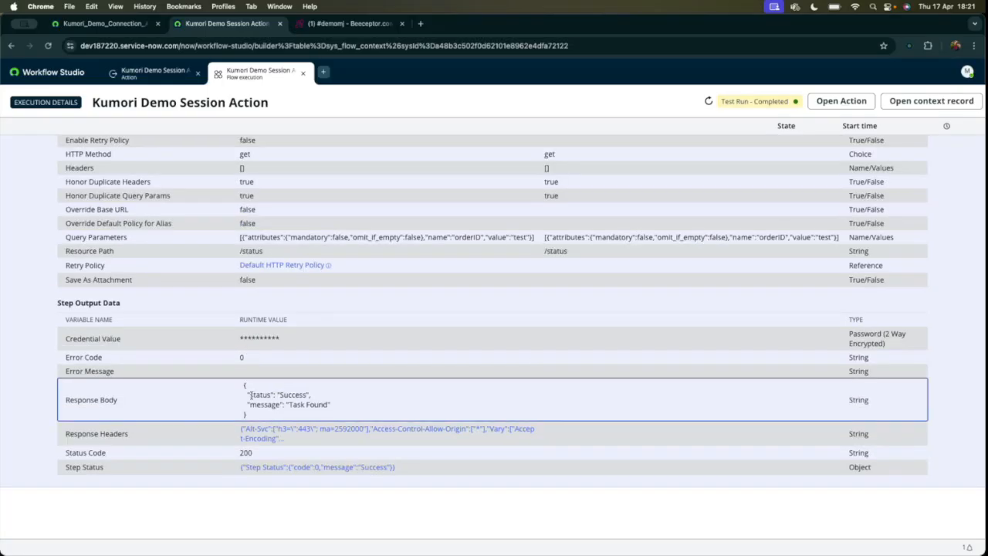
drag(244, 385, 244, 401)
drag(240, 456, 276, 457)
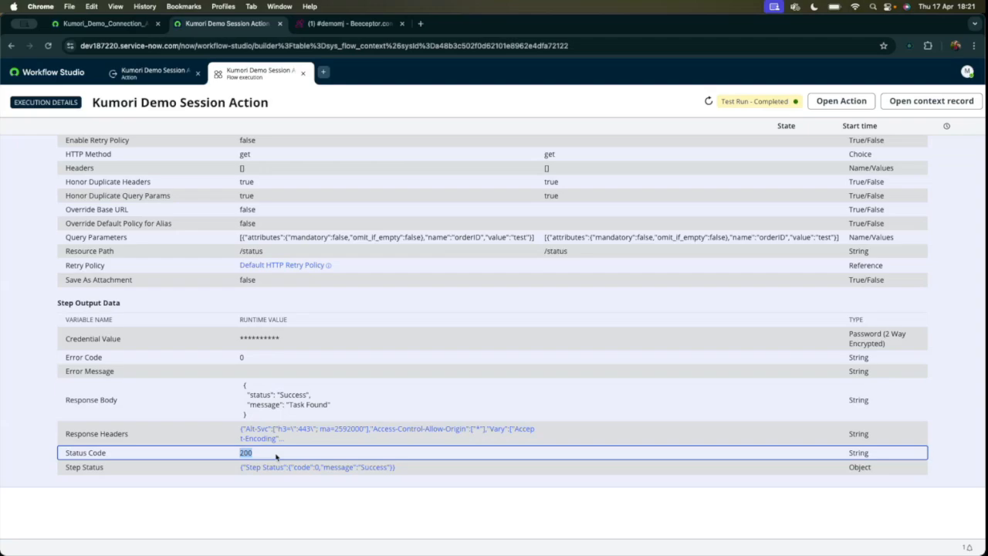
scroll(291, 384, up, 15)
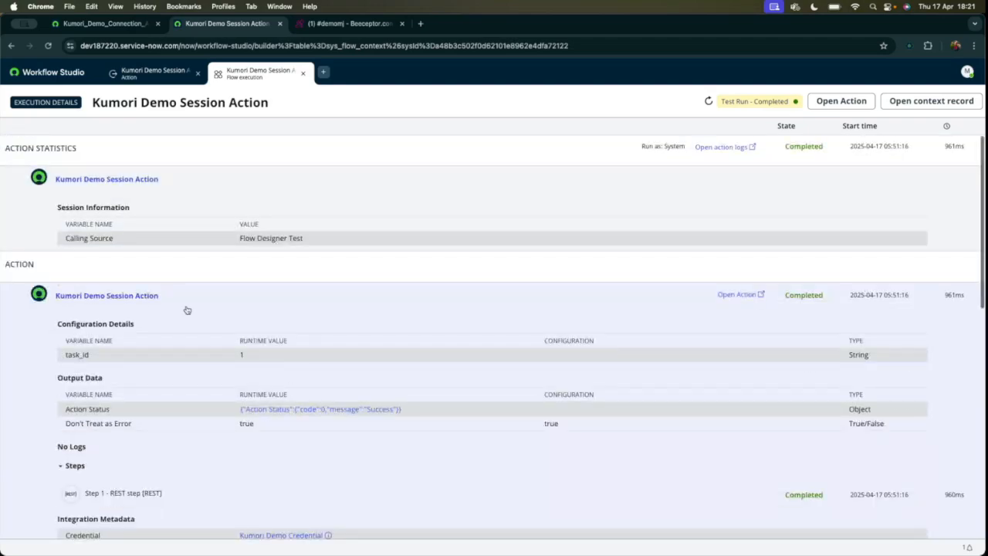
click(60, 466)
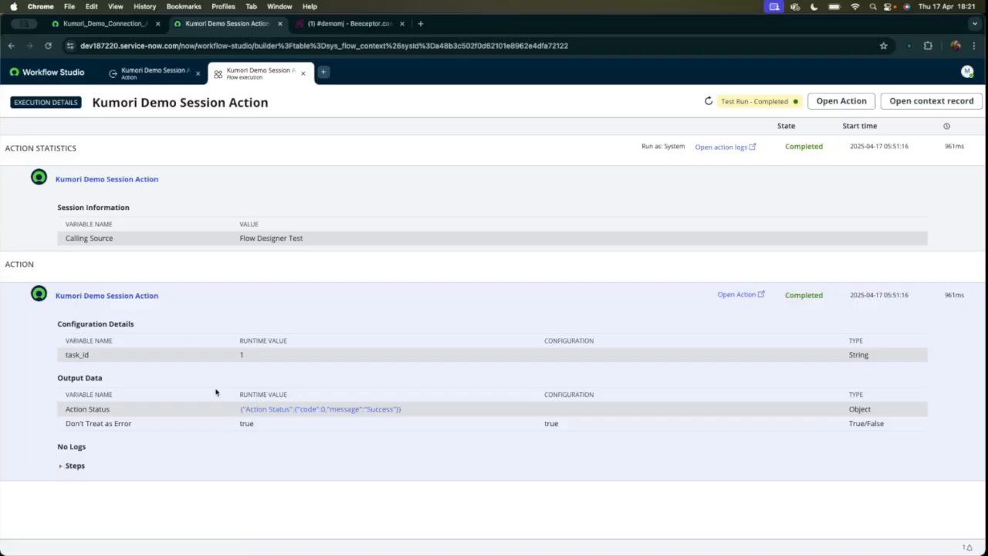
Return to the action, dismiss the test dialog and enable the retry policy for the REST step.
click(151, 72)
click(606, 294)
scroll(451, 291, down, 2)
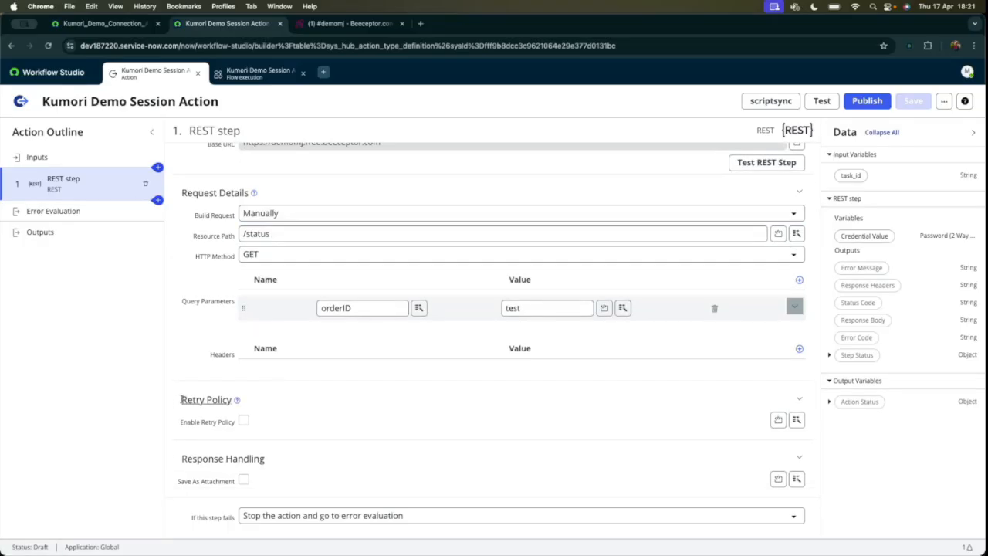
click(244, 422)
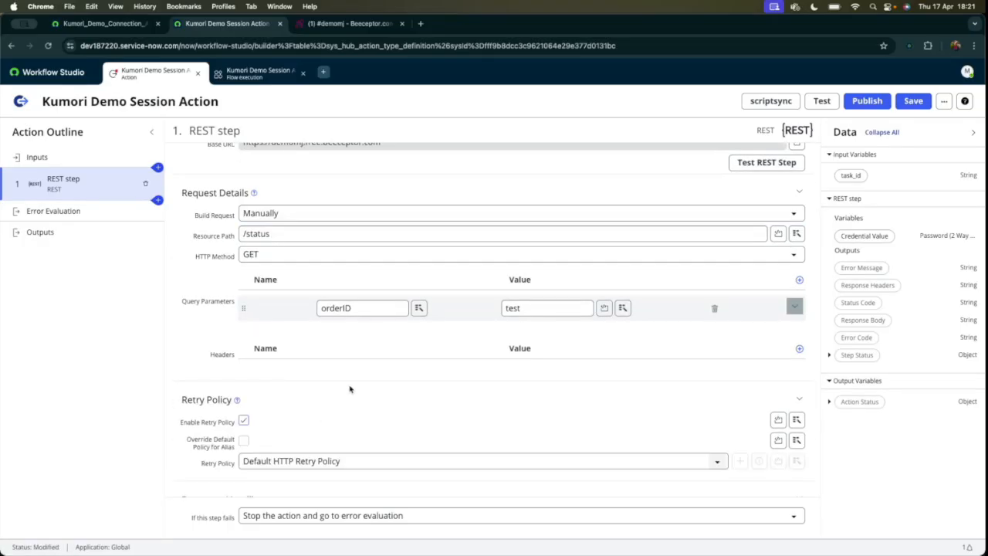
scroll(348, 389, down, 1)
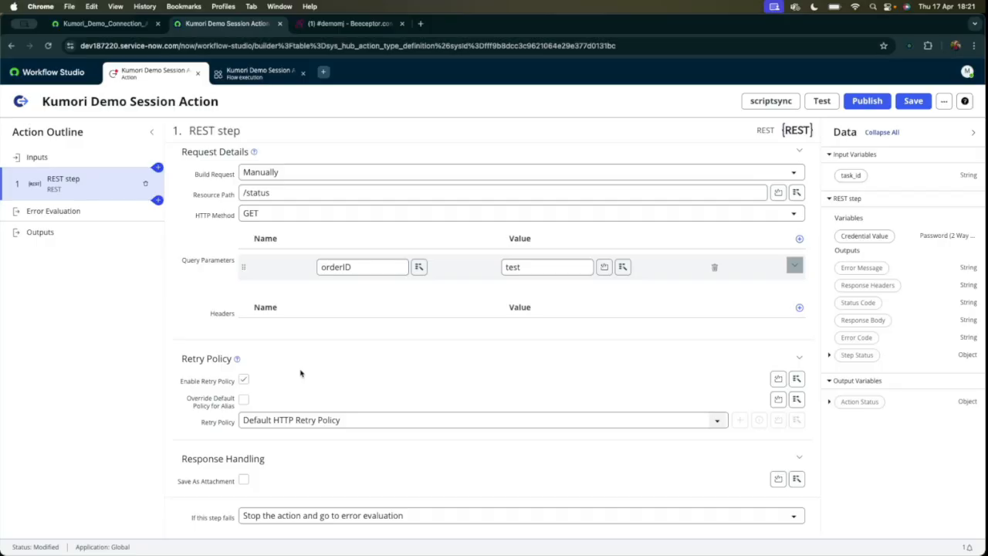
Compare the connection alias's default retry policy with the retry policy set in the REST step.
click(105, 24)
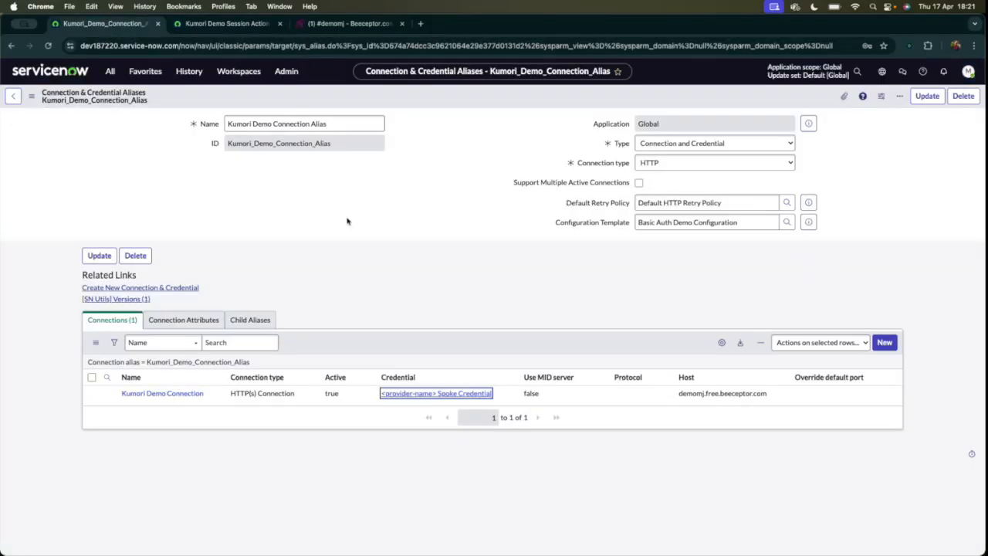
triple_click(685, 203)
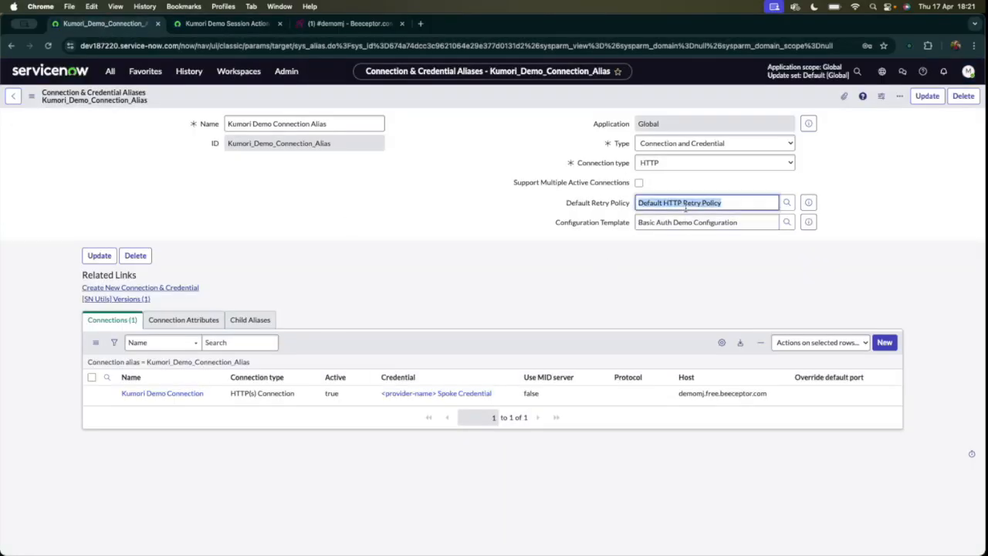
key(ctrl+Tab)
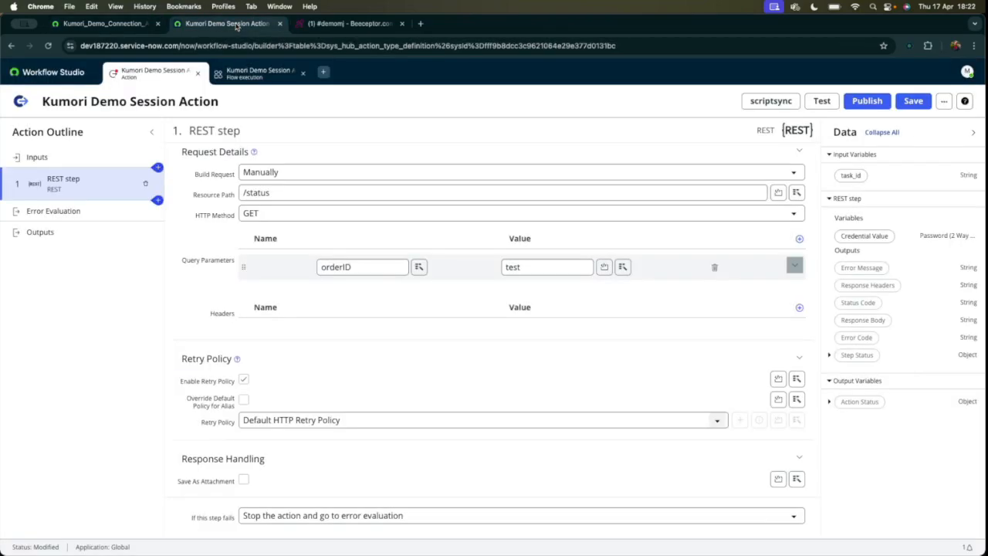
drag(182, 384, 289, 383)
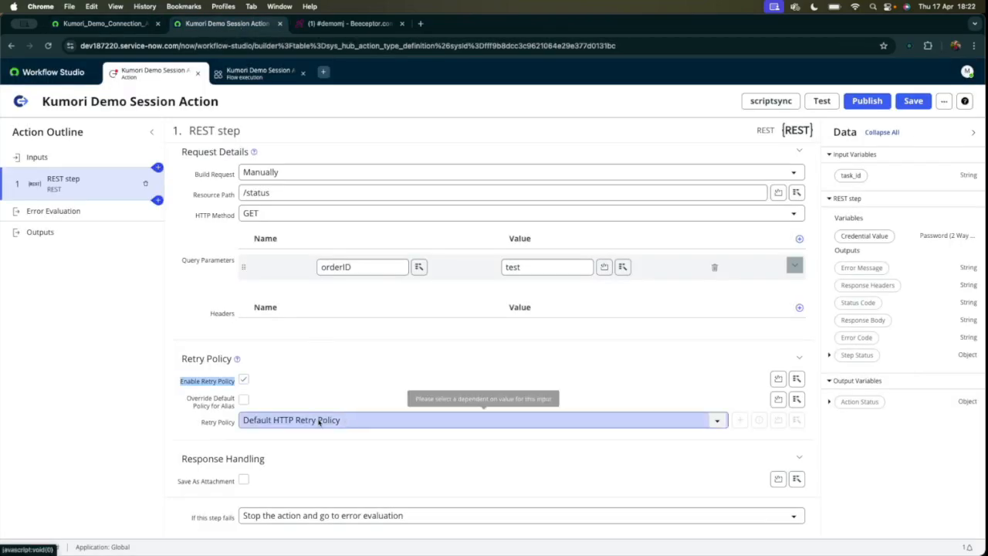
click(329, 363)
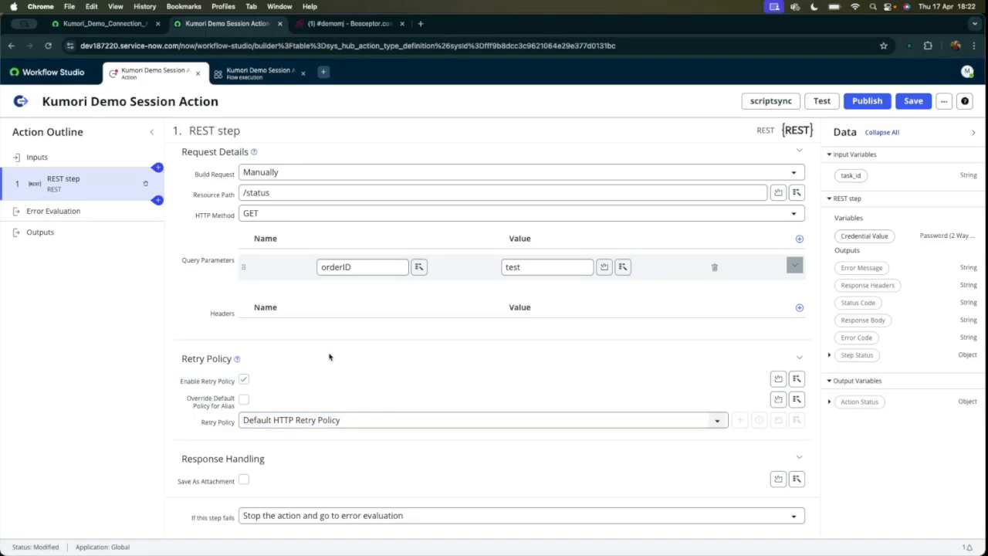
Save the action and open the alias's Default HTTP Retry Policy record to review its conditions, interval and count.
click(913, 101)
click(102, 24)
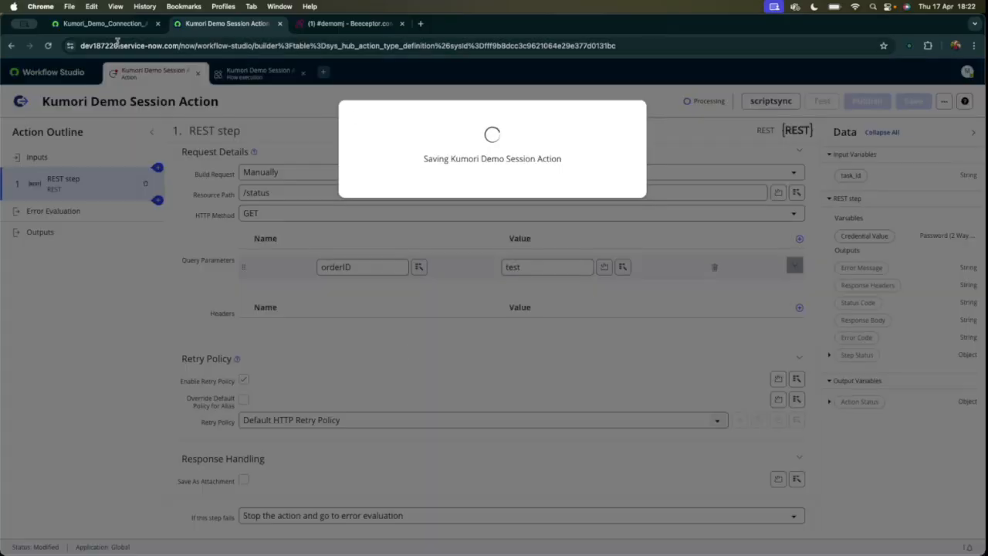
click(213, 25)
click(104, 27)
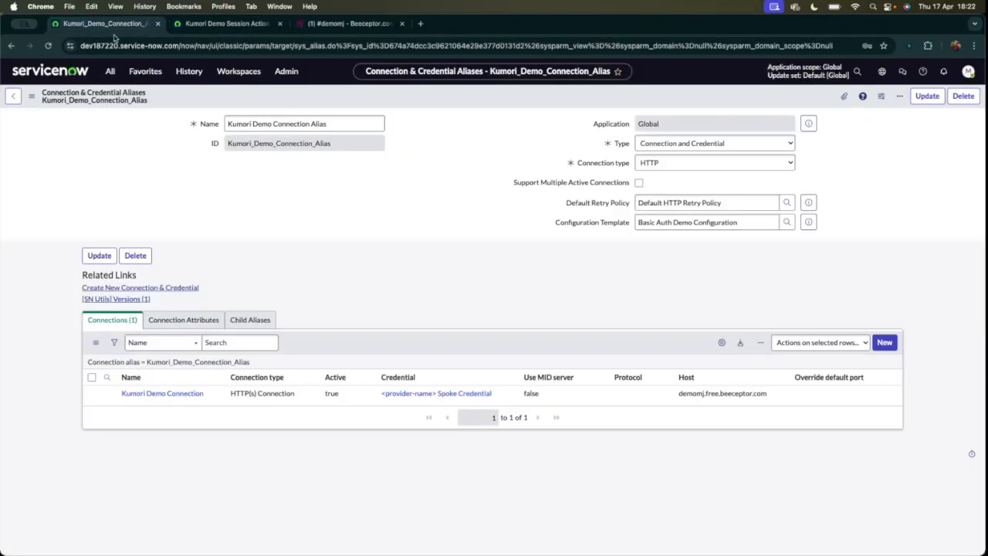
super+click(809, 202)
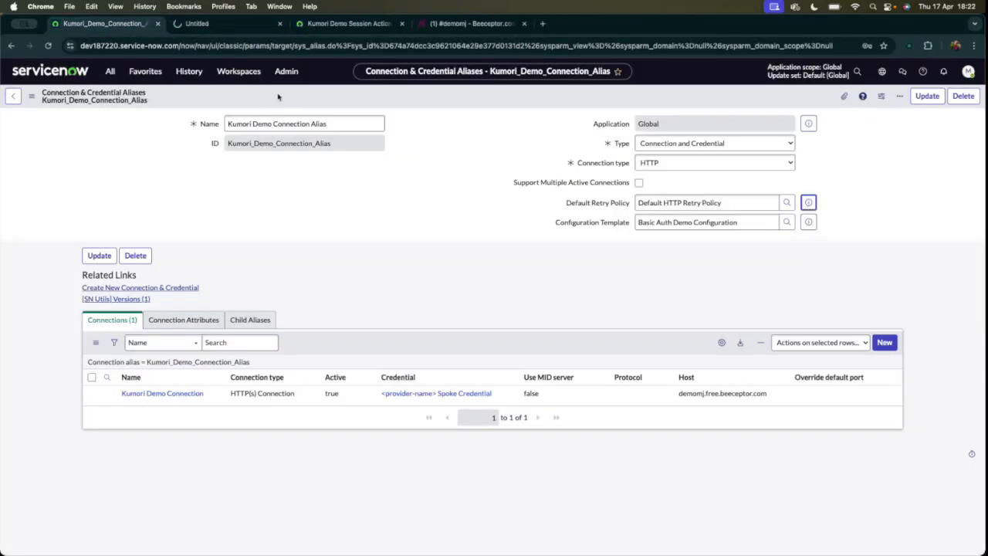
click(232, 26)
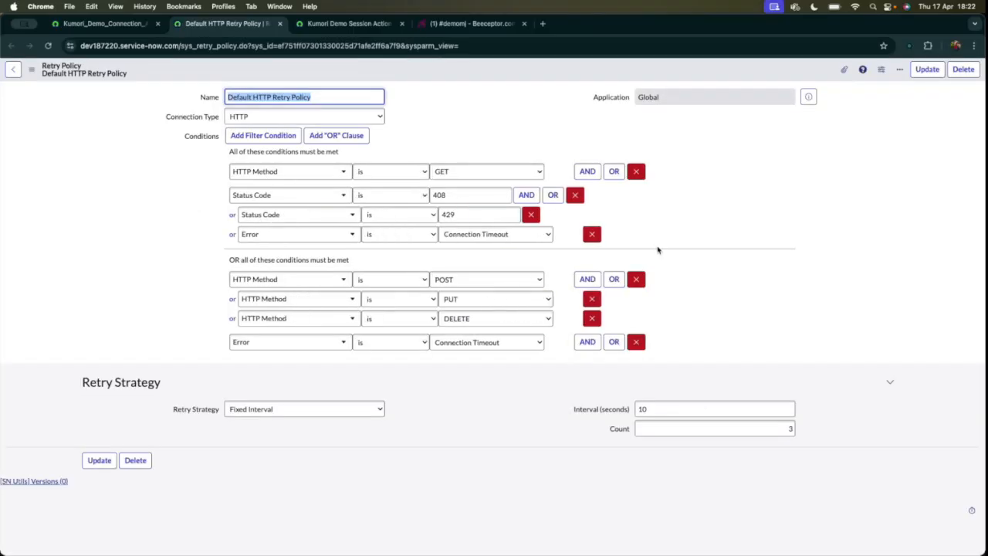
double_click(670, 407)
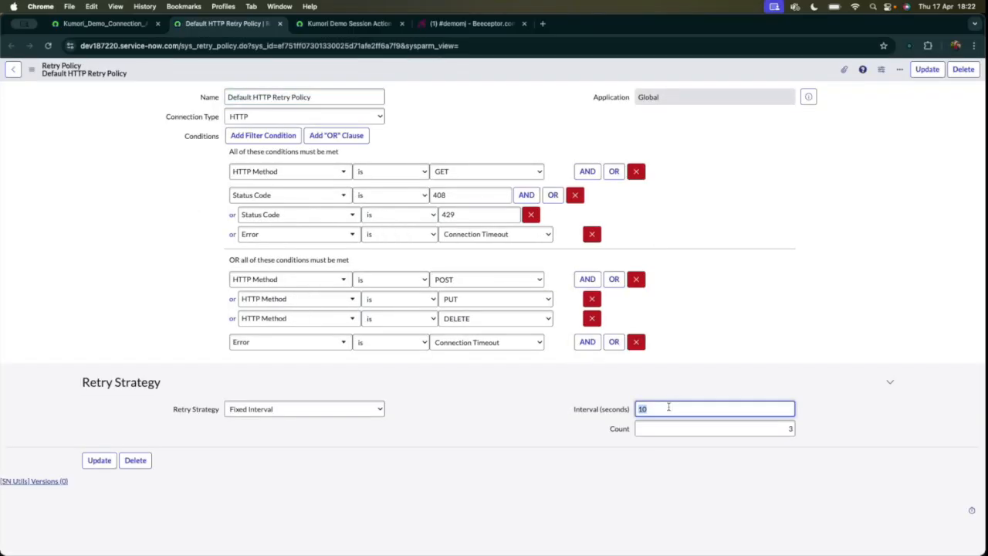
double_click(764, 431)
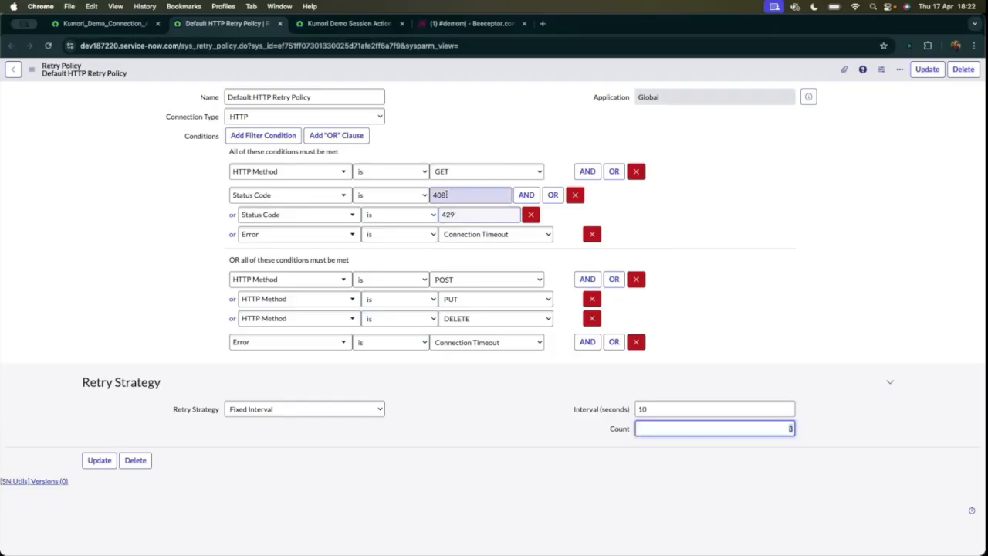
Set the Beeceptor GET rule's returned HTTP status to 408 and save the rule.
click(473, 23)
click(431, 279)
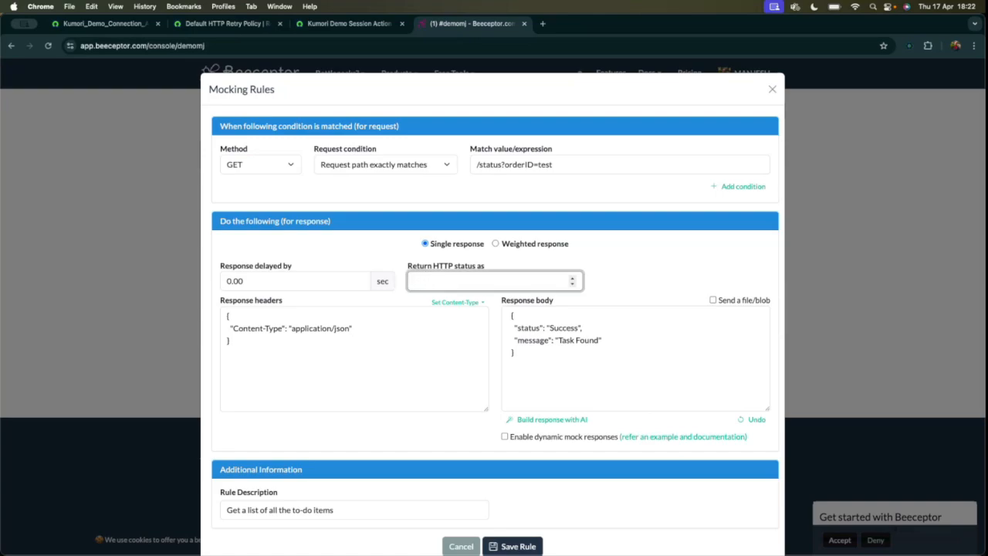
text(408)
click(521, 546)
Run the action test again with task_id 1 against the changed mock rule and open the new execution details.
click(303, 24)
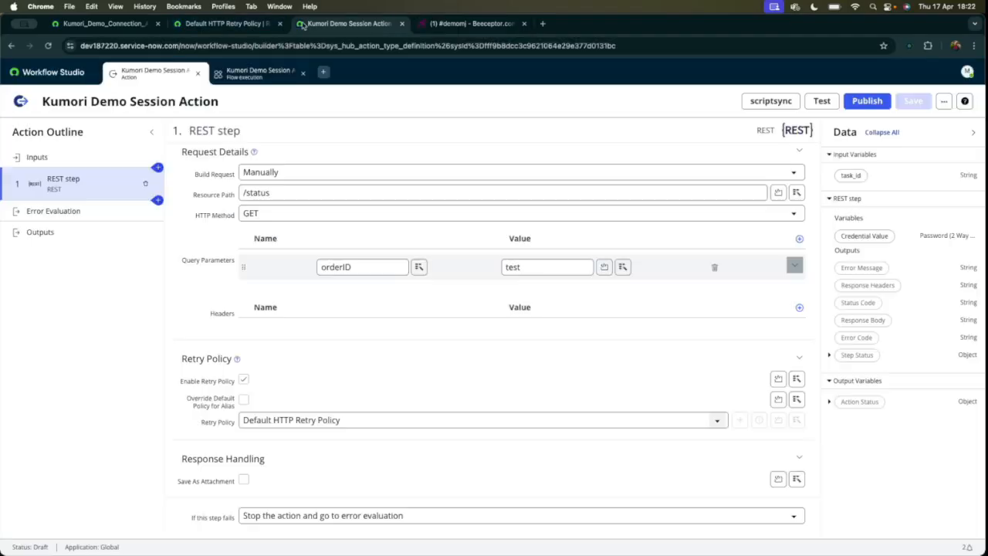
click(822, 101)
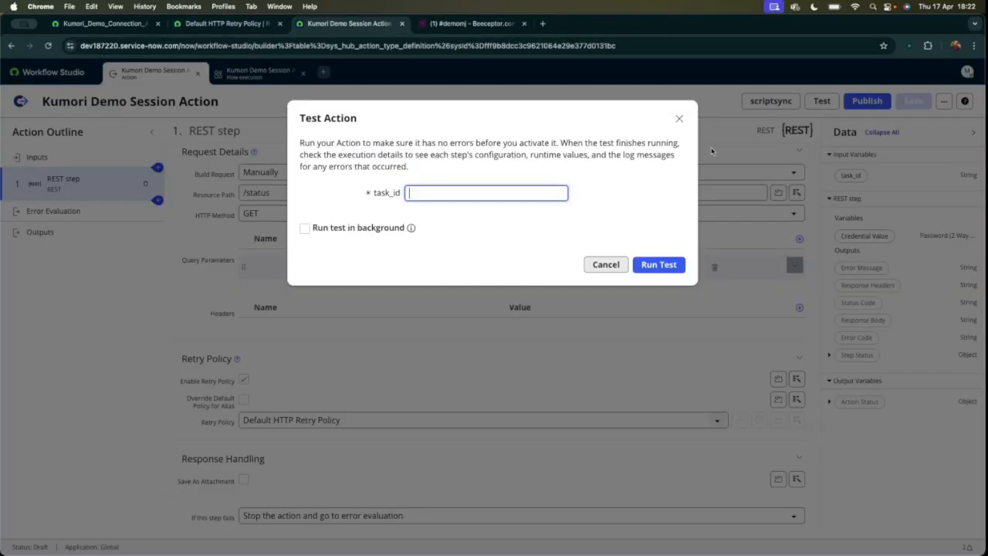
text(1)
click(658, 264)
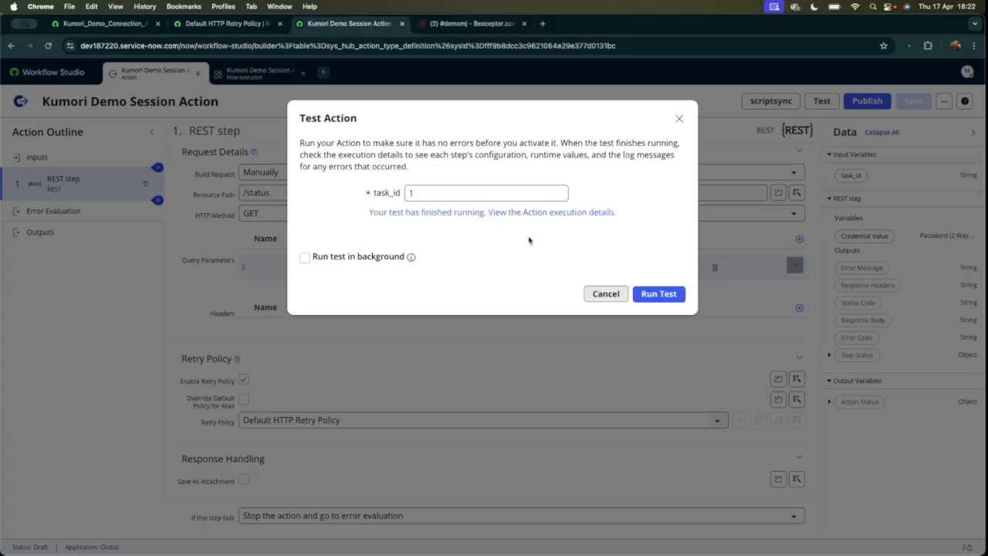
click(482, 210)
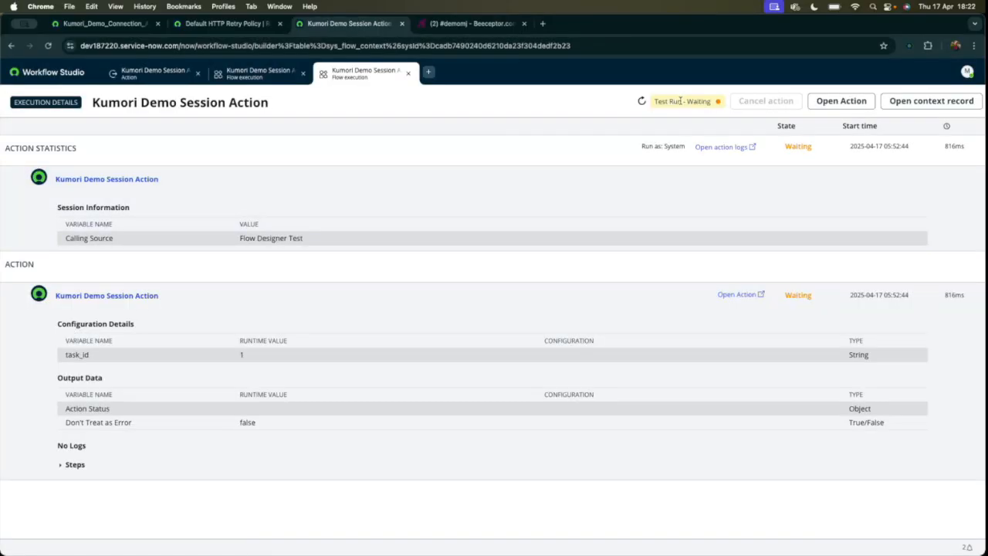
Examine the REST step's retry message and output status code in the new execution details.
click(61, 464)
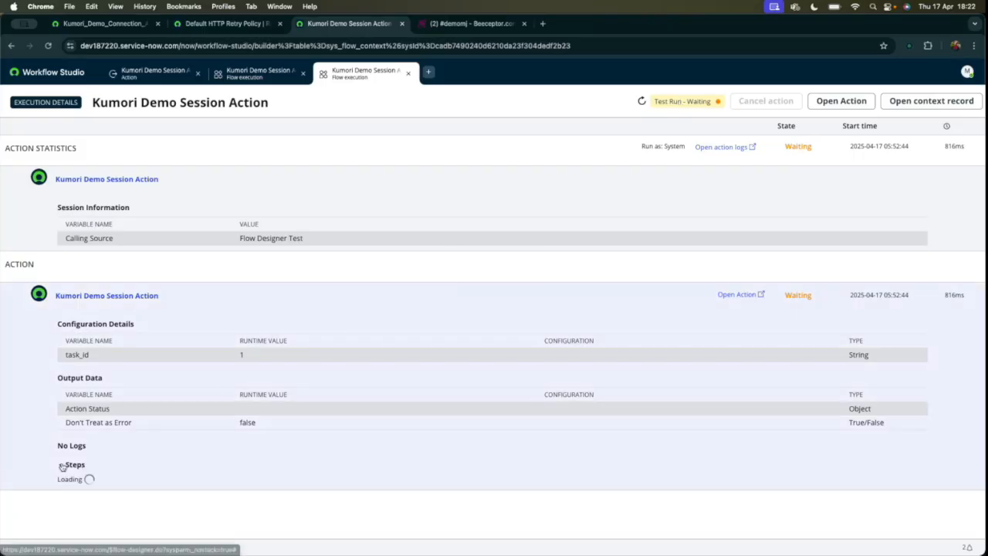
scroll(171, 406, down, 2)
scroll(170, 406, down, 3)
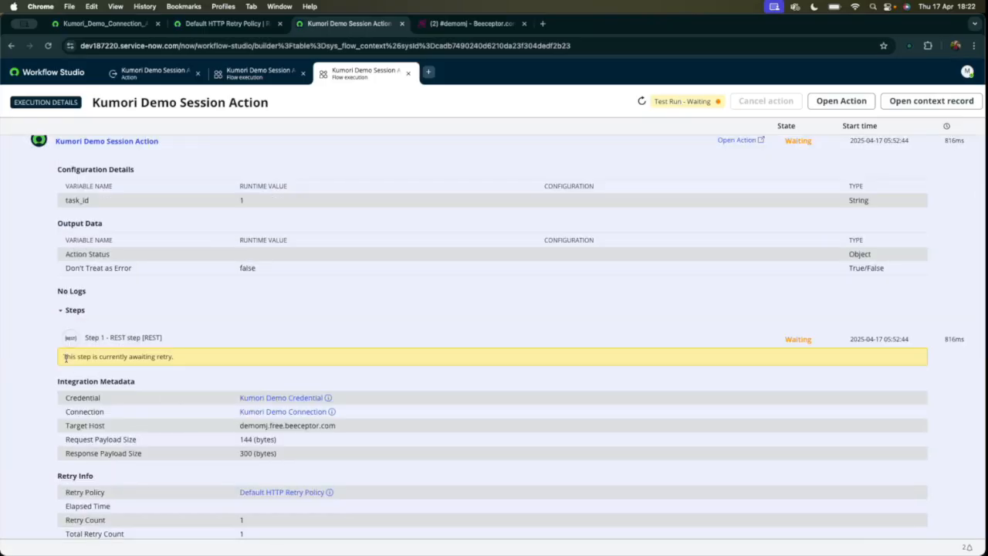
drag(63, 356, 187, 360)
scroll(197, 398, down, 15)
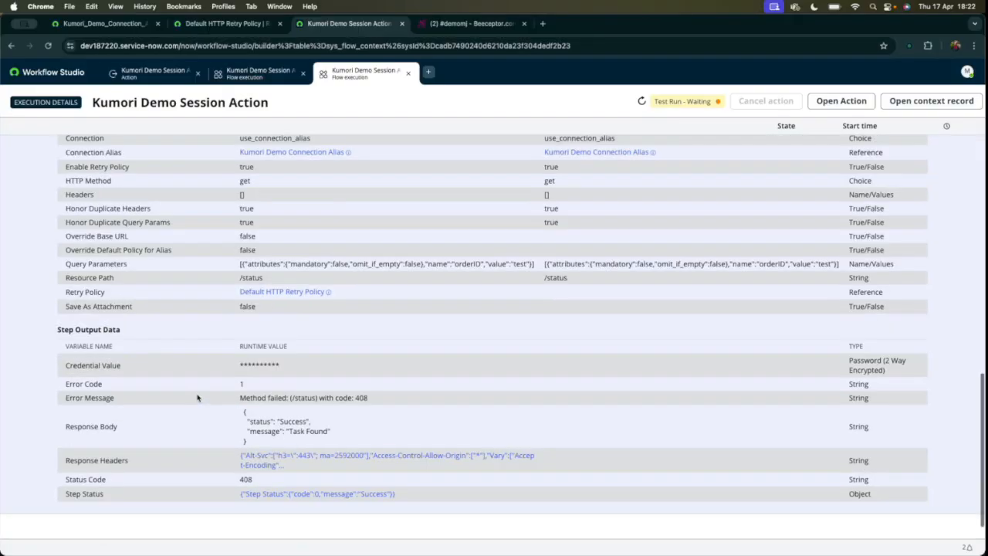
drag(241, 453, 272, 457)
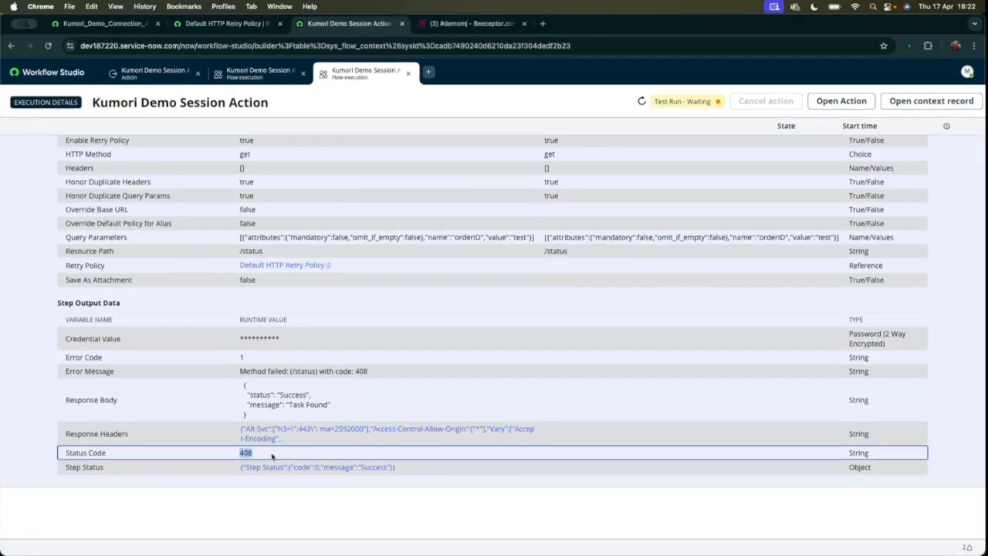
Examine the REST step's retry message and retry info, and compare them with the Default HTTP Retry Policy's interval and count.
click(225, 357)
scroll(225, 356, up, 10)
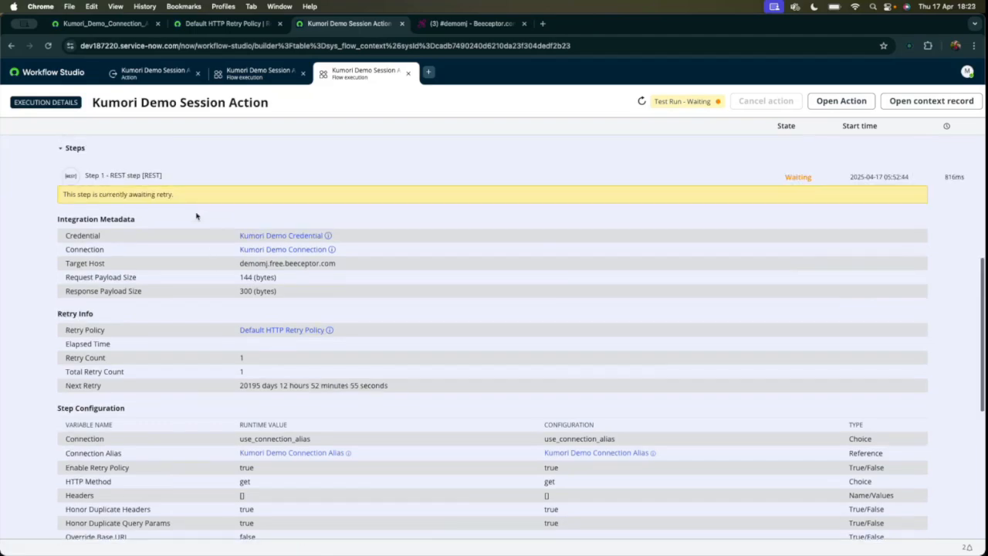
scroll(197, 216, up, 1)
drag(63, 233, 189, 234)
scroll(189, 234, up, 1)
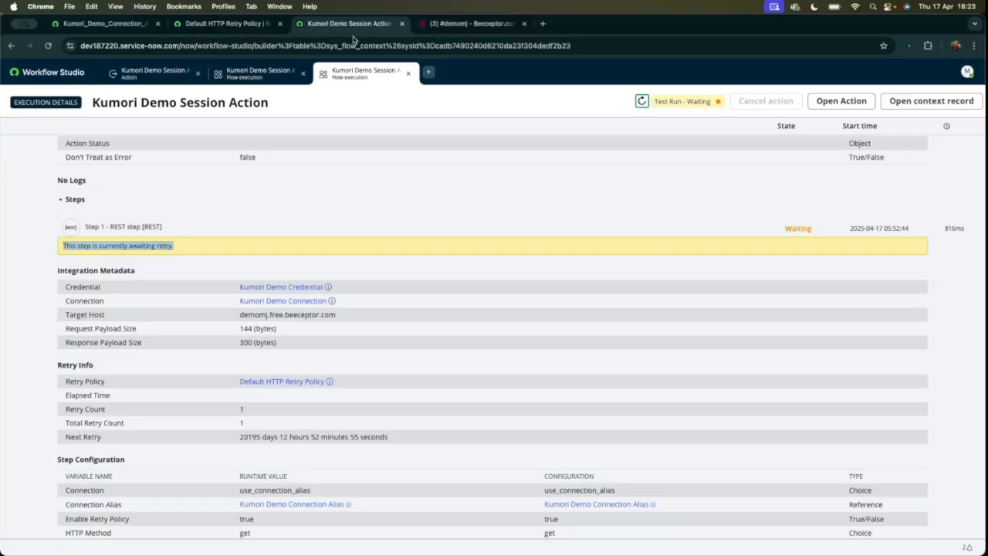
click(245, 25)
drag(681, 412, 628, 414)
drag(766, 433, 808, 434)
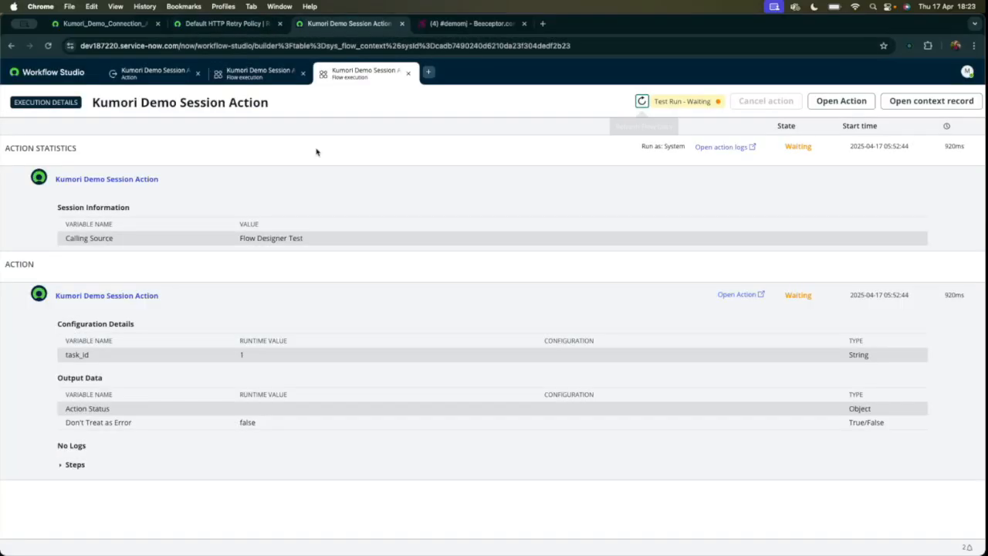
Refresh the execution details and expand the steps to check the REST step's updated retry info.
click(643, 101)
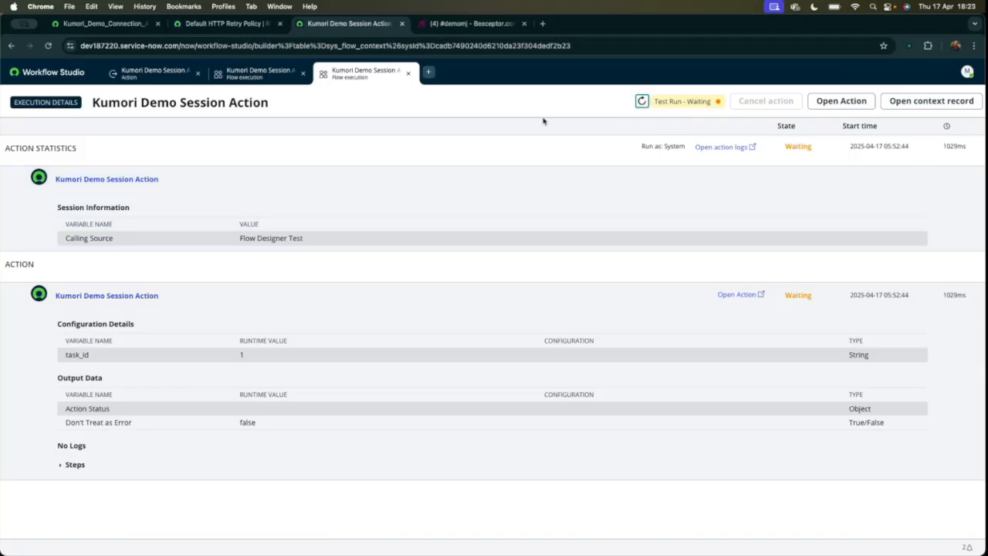
click(643, 101)
click(68, 466)
scroll(157, 416, down, 3)
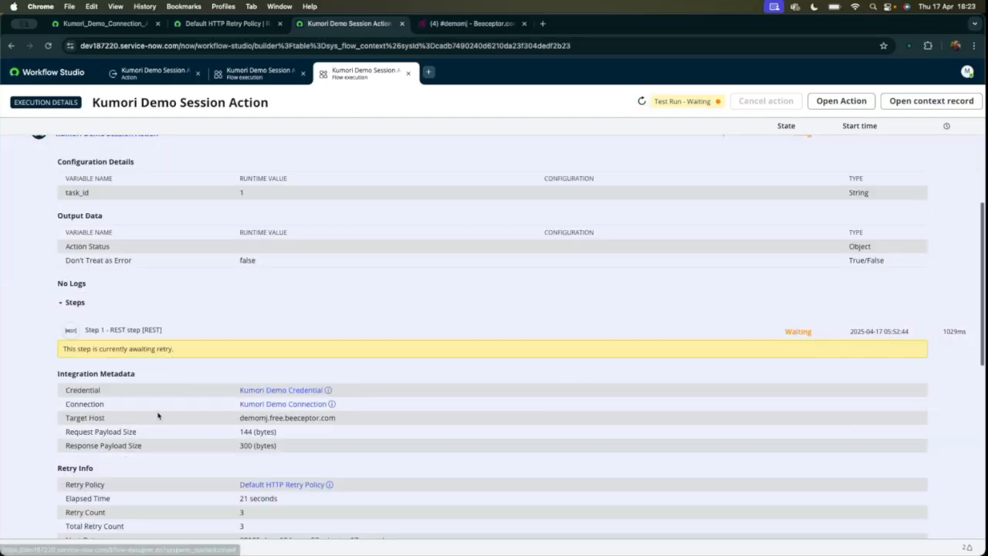
scroll(158, 416, down, 4)
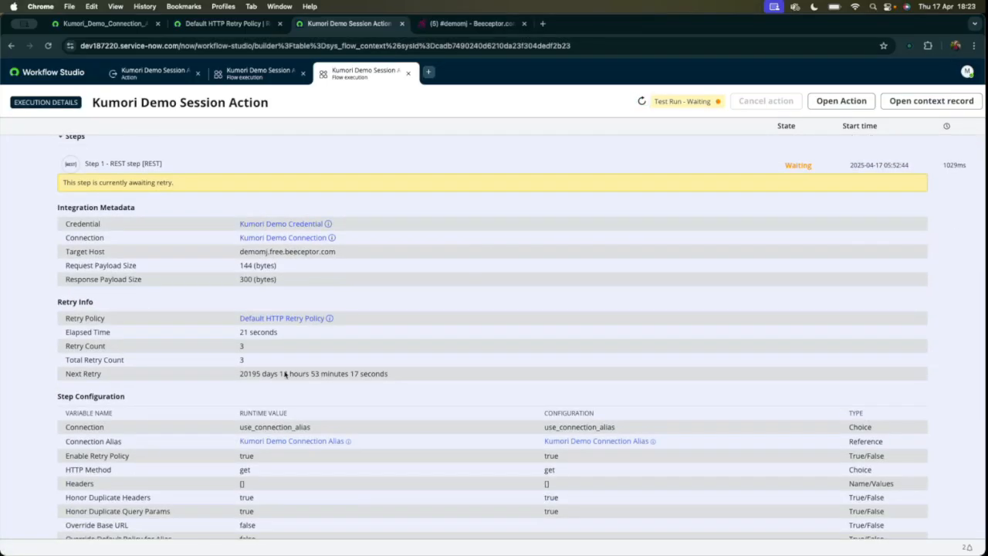
scroll(415, 245, up, 1)
Refresh the execution details again and examine the test run state, retry counts and elapsed time.
click(643, 103)
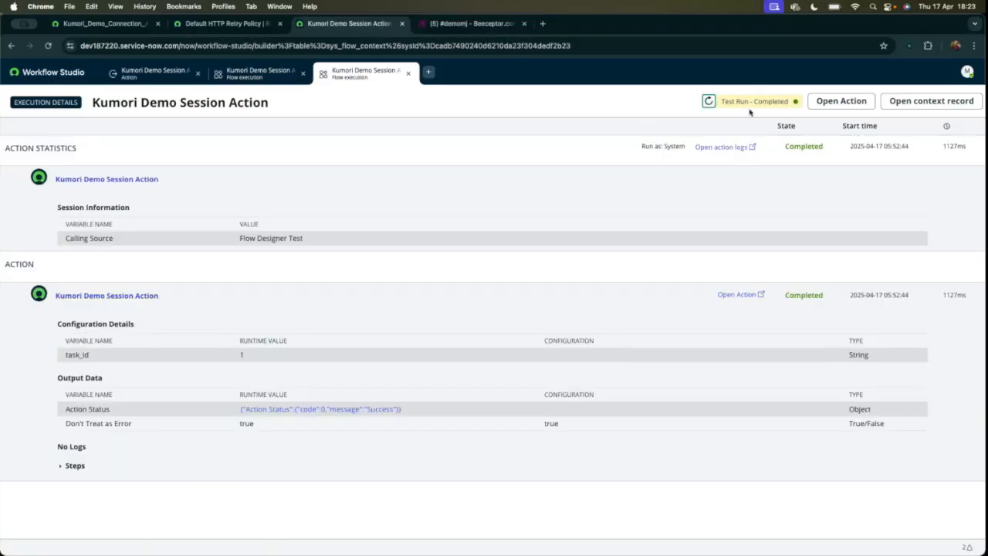
drag(724, 101, 800, 103)
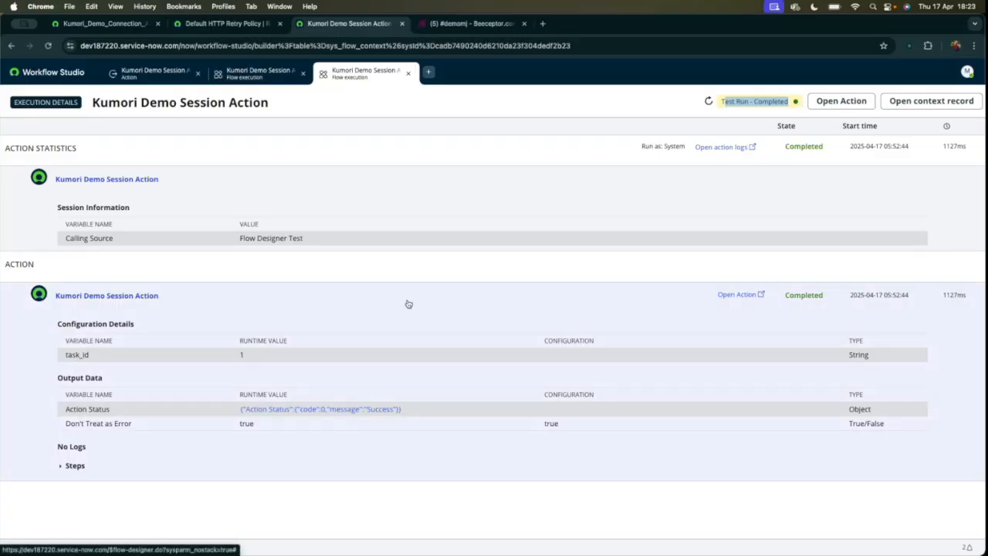
click(75, 465)
scroll(111, 419, down, 5)
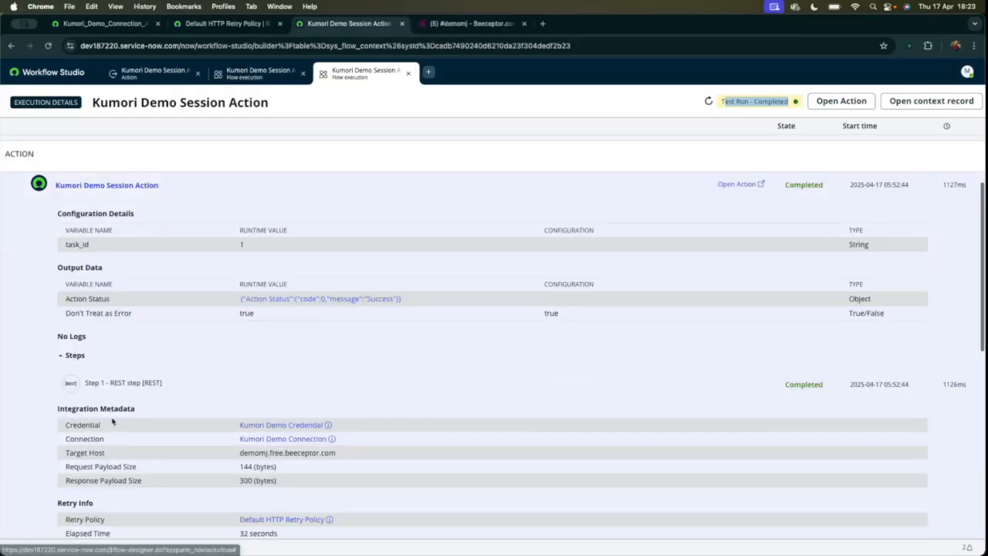
scroll(112, 421, down, 4)
drag(66, 243, 261, 255)
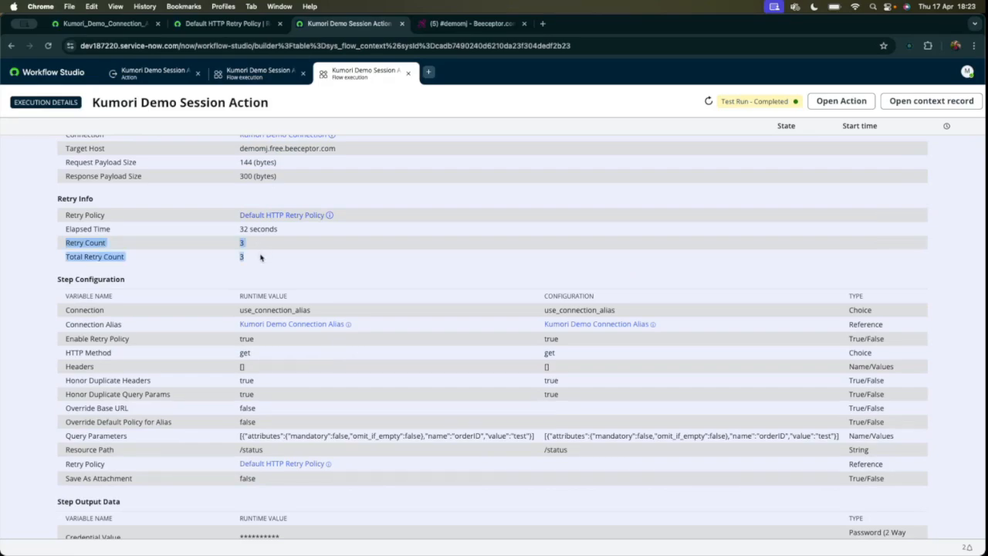
click(249, 242)
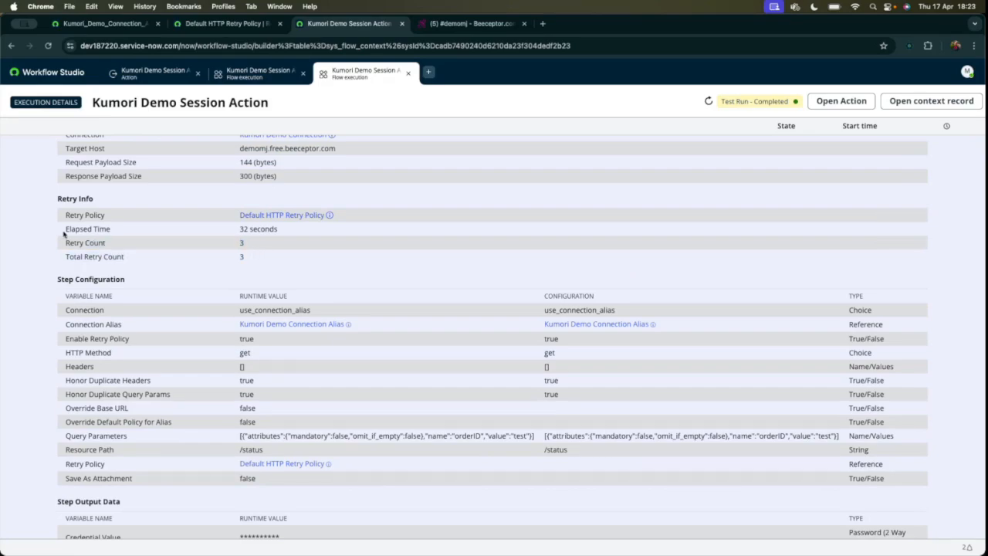
drag(64, 234, 315, 230)
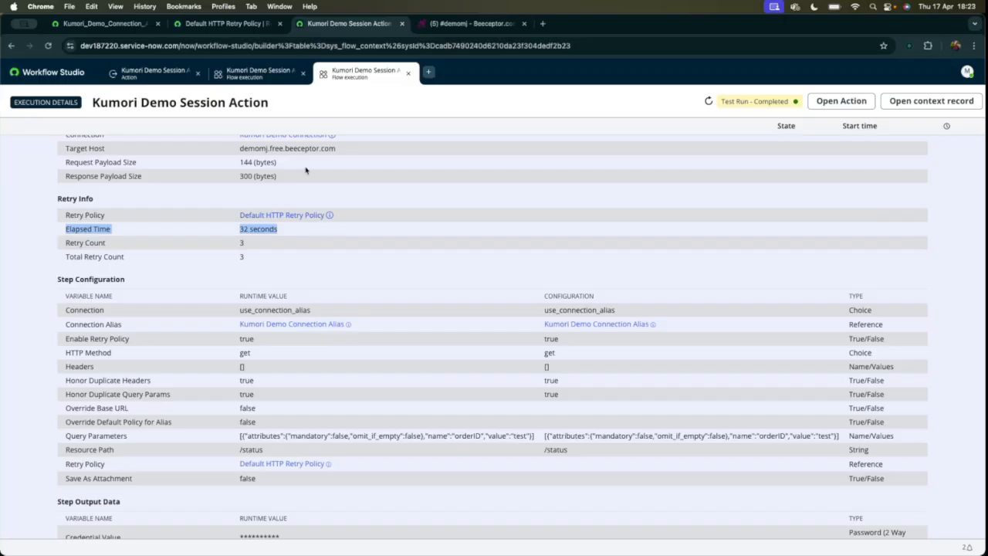
Review the retry policy settings in the action's REST step and the Default HTTP Retry Policy record.
click(158, 72)
click(606, 293)
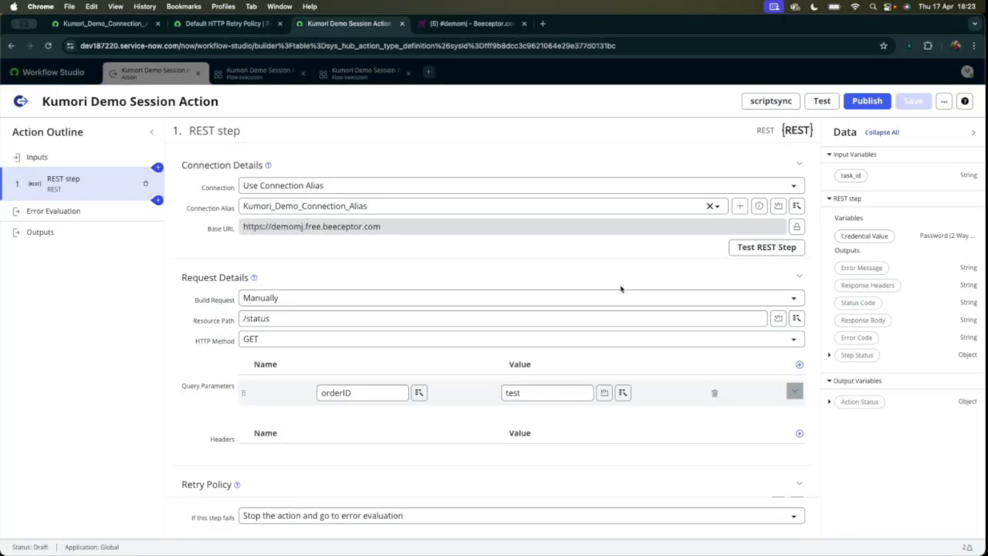
scroll(339, 367, down, 3)
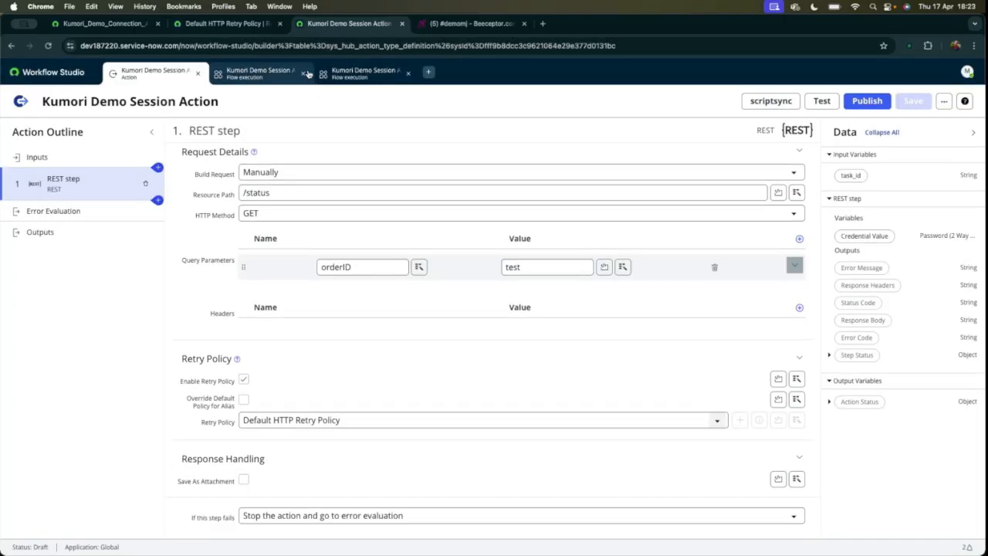
click(224, 23)
click(422, 84)
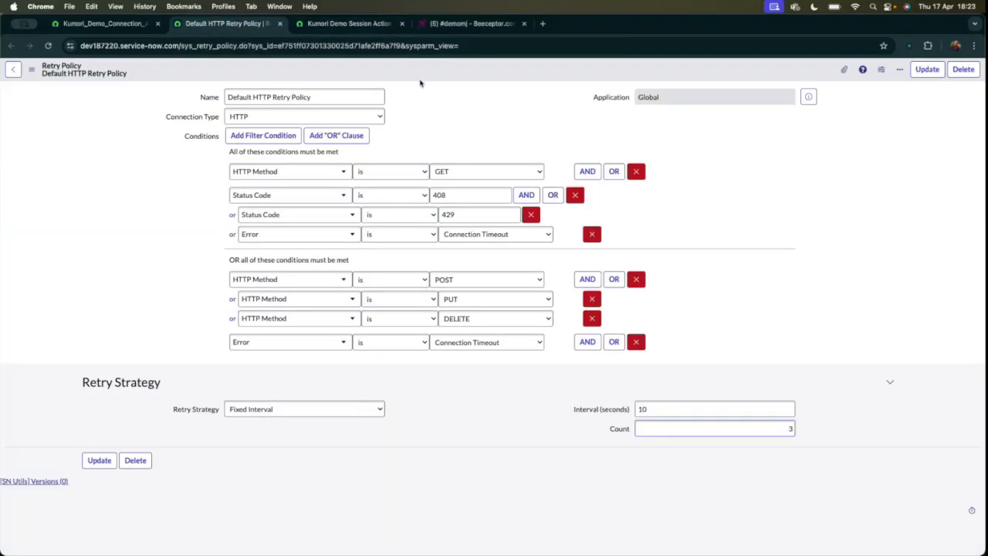
Open the Retry Policies list and start a new record named Kumori Demo HTTP Retry Policy.
key(slash)
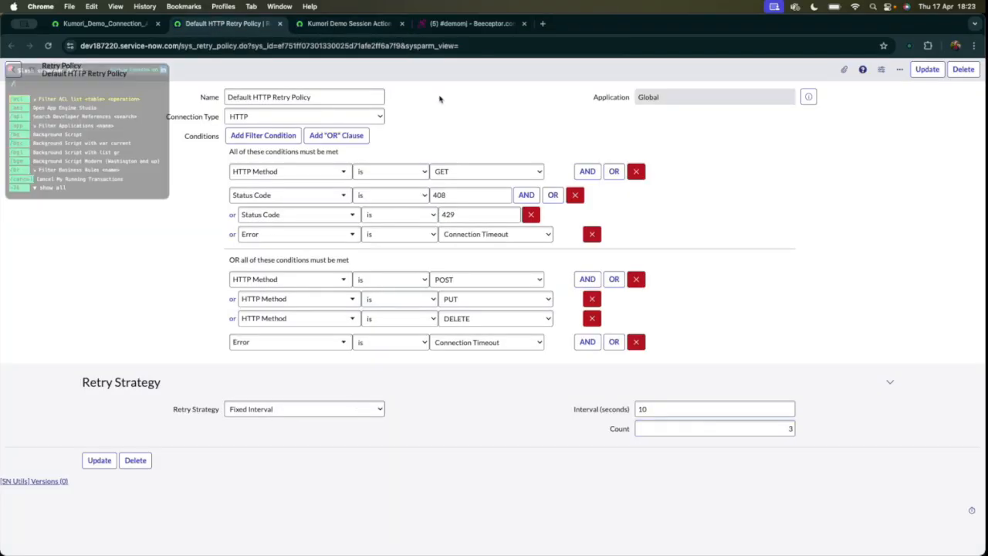
text(list)
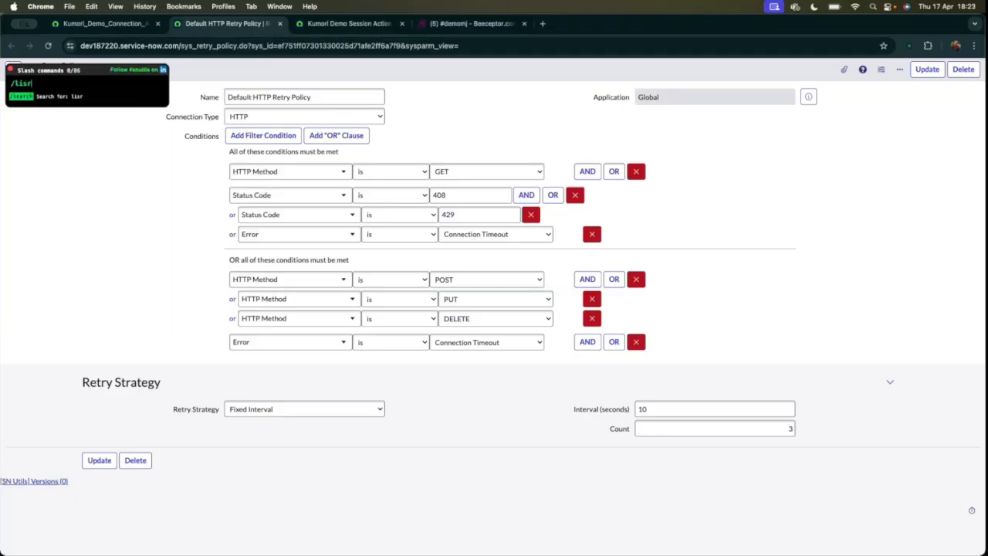
key(Return)
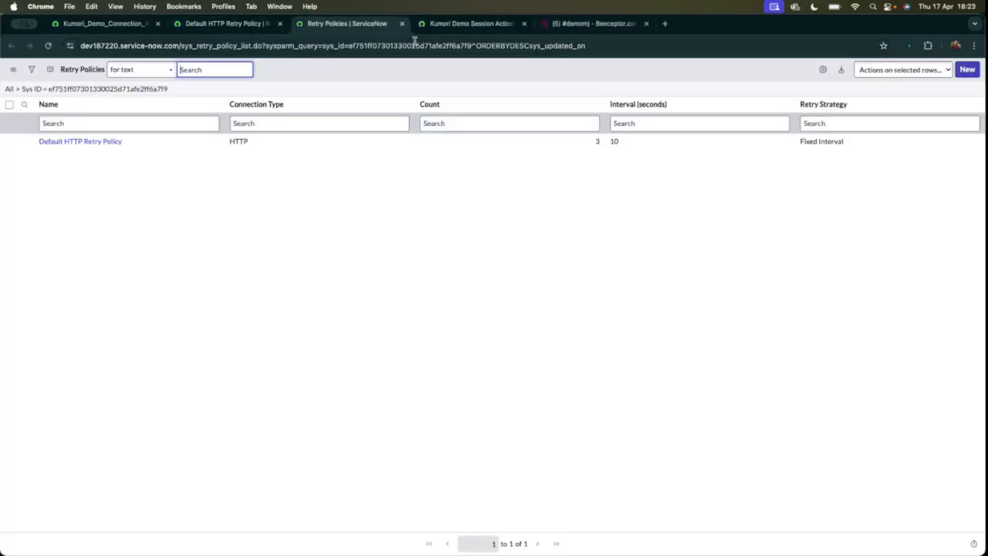
click(968, 69)
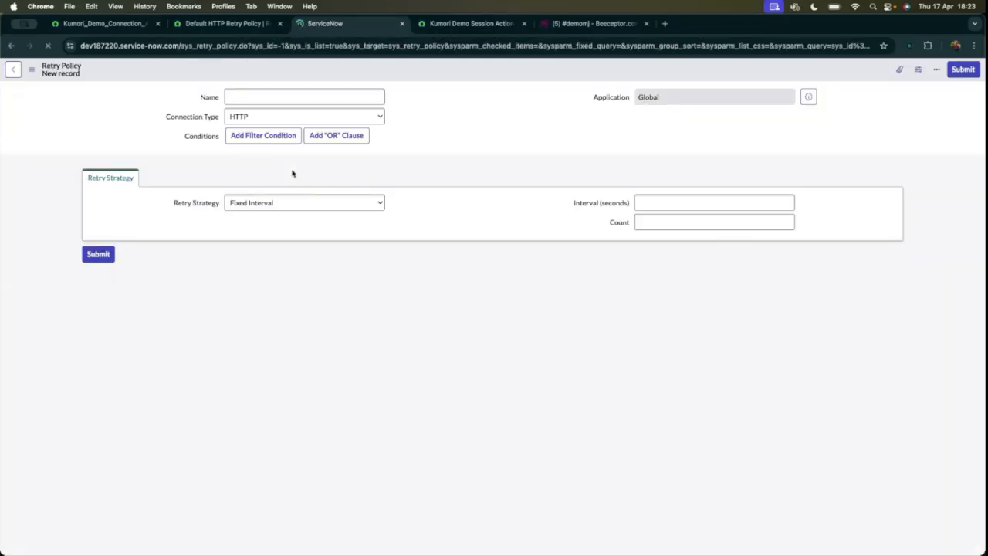
text(Kumori Demo HTTP)
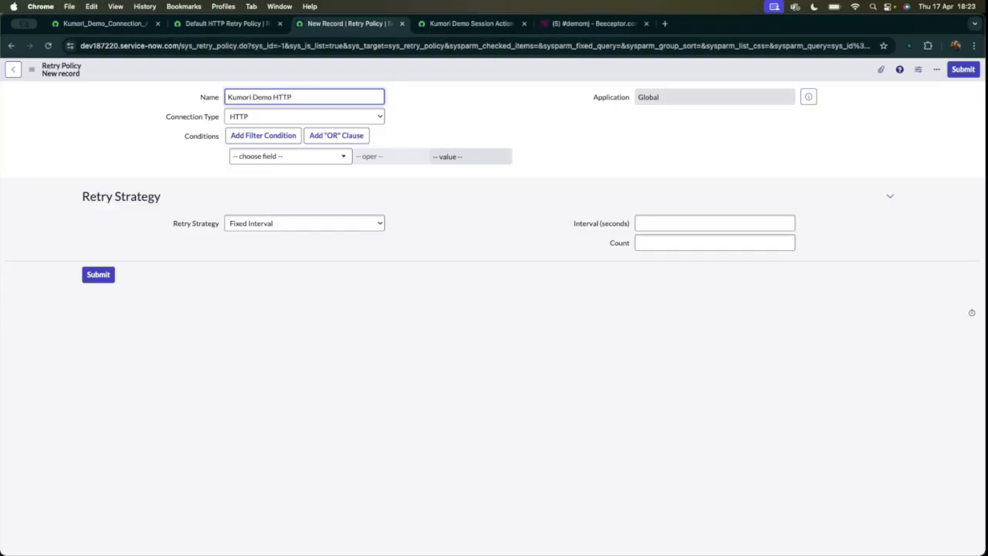
text( Retry Policy)
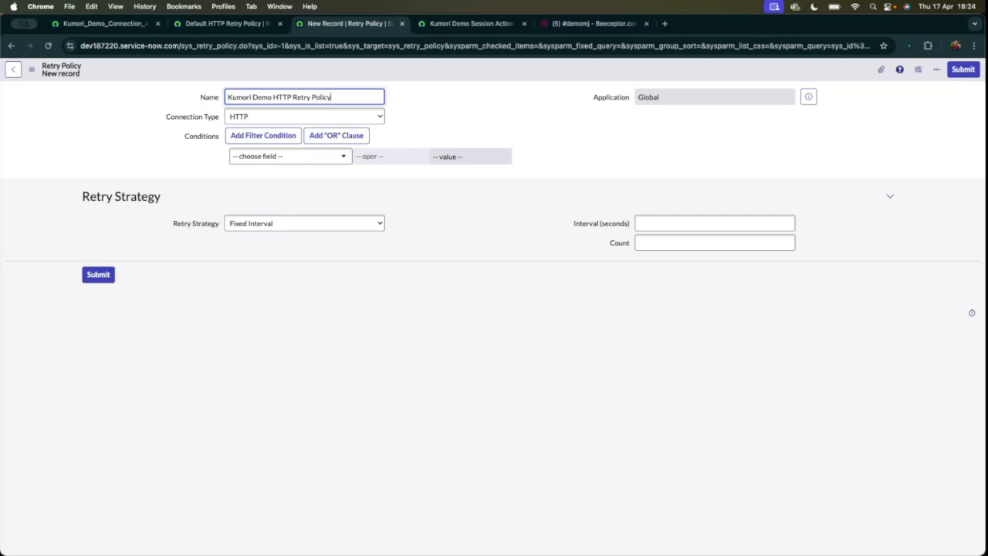
Add the condition Status Code is not 200 to the new retry policy.
click(262, 156)
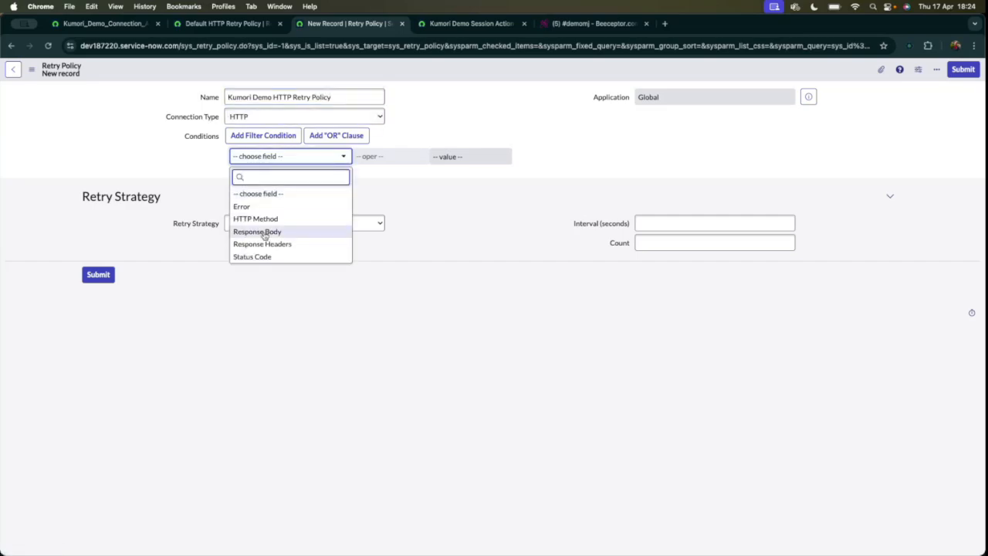
click(255, 256)
click(410, 156)
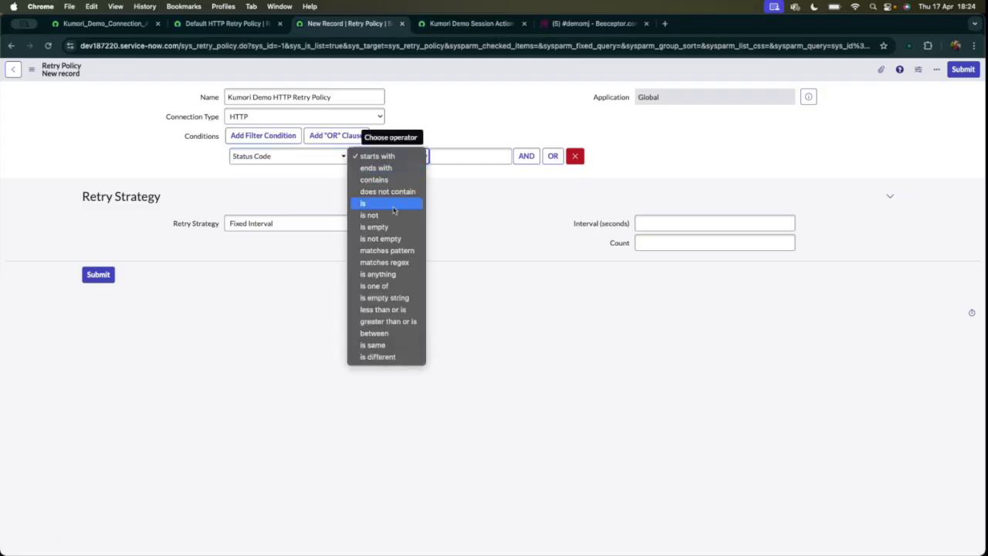
click(375, 211)
click(467, 155)
text(200)
key(Tab)
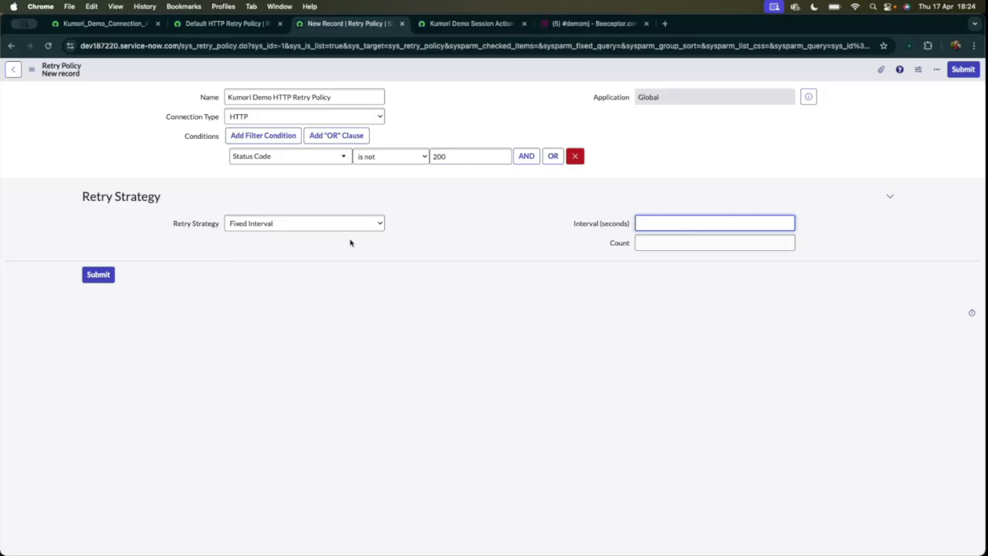
Set the retry interval to 5 seconds and the count to 2, and save the retry policy record.
text(5)
click(666, 243)
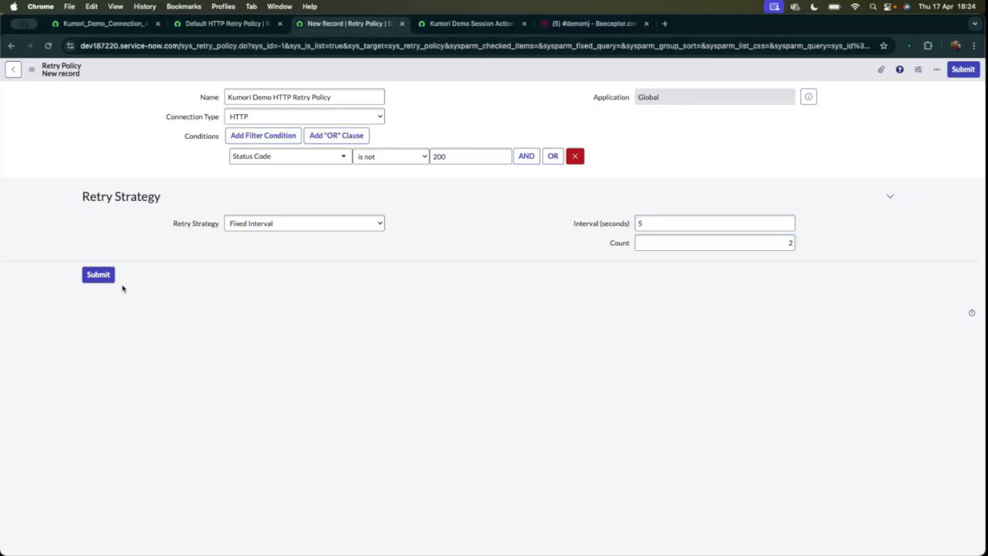
right_click(225, 73)
click(243, 78)
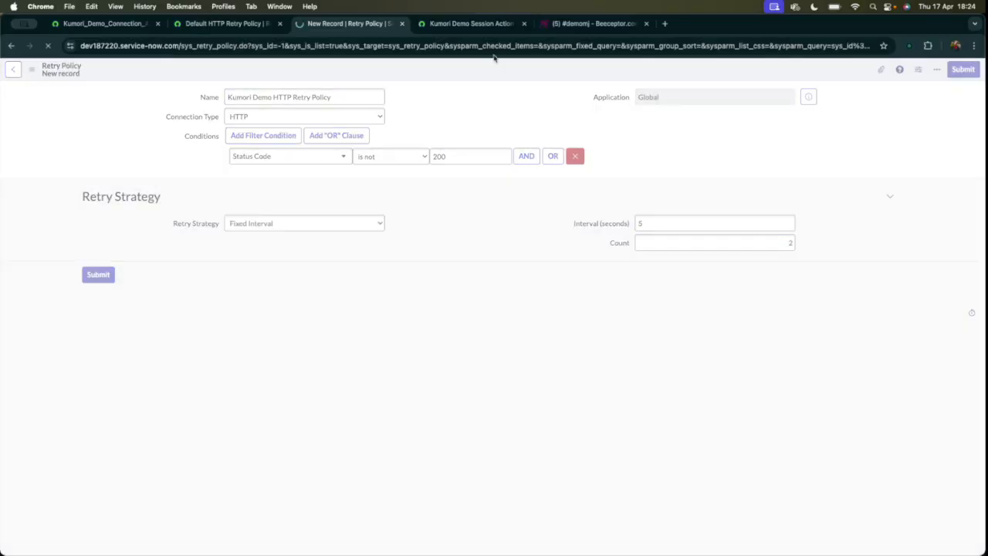
Override the alias's default policy in the REST step with Kumori Demo HTTP Retry Policy and save the action.
click(470, 24)
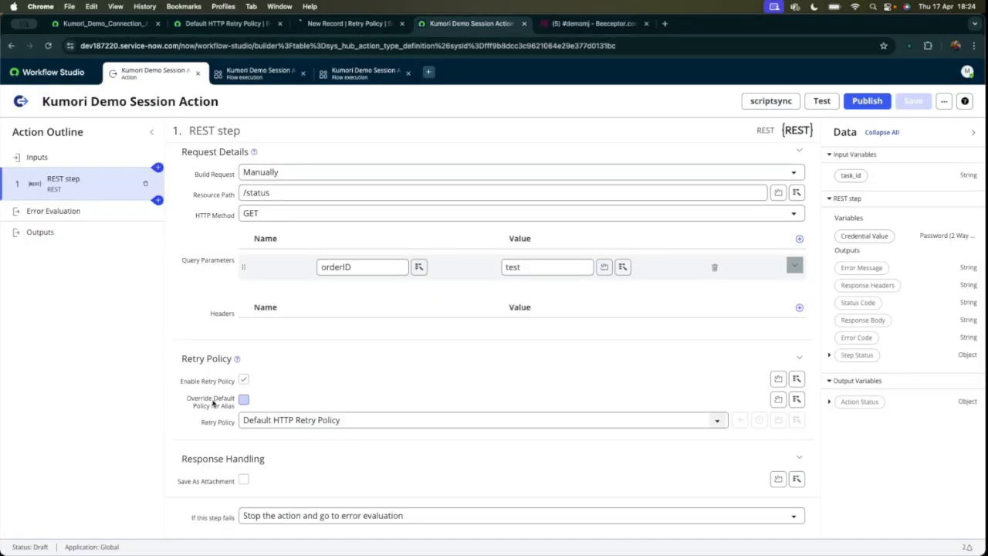
double_click(244, 400)
click(244, 400)
click(364, 421)
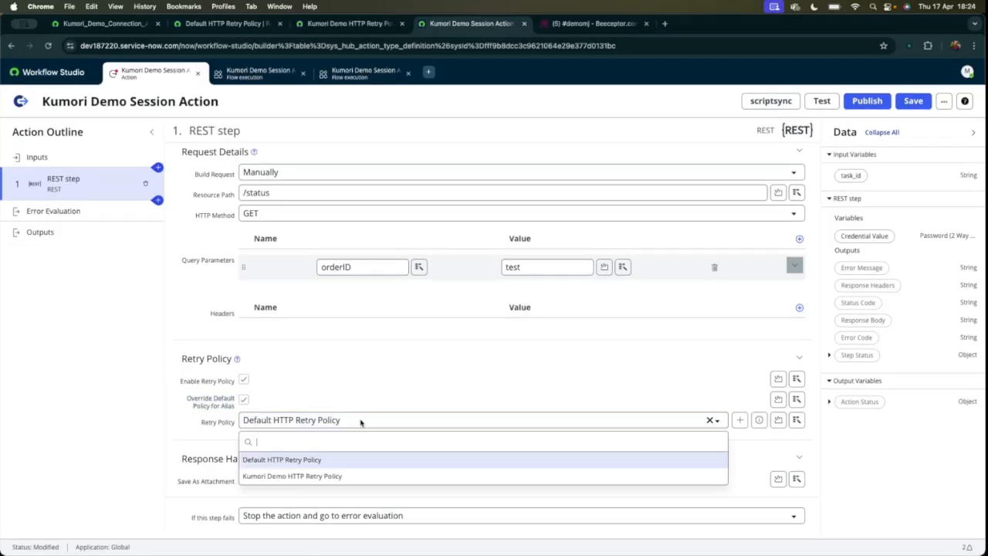
click(283, 476)
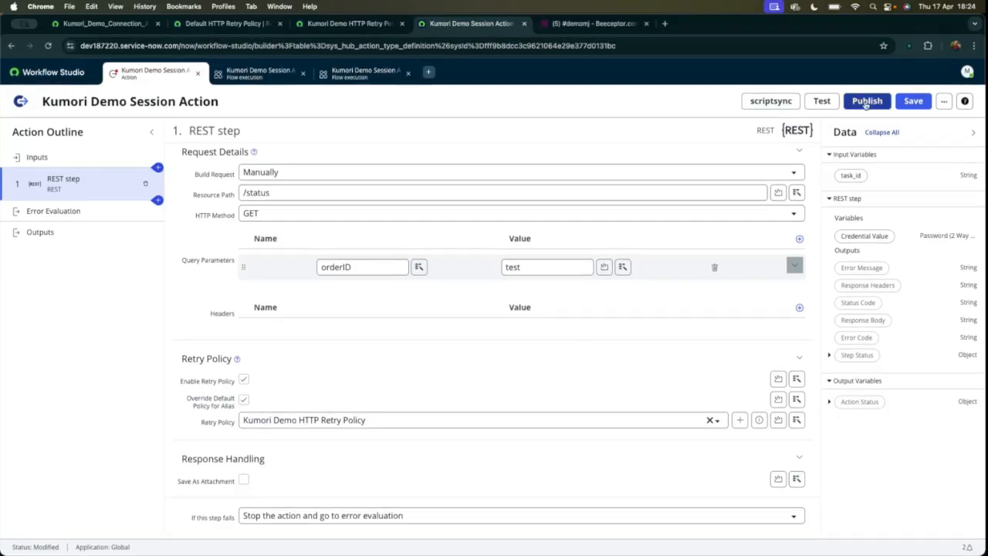
click(913, 101)
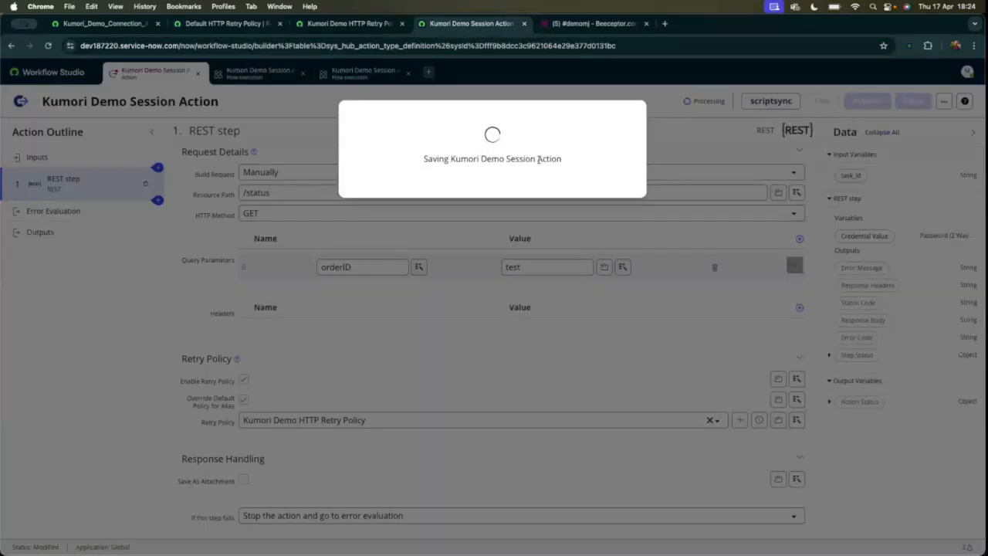
Switch to Beeceptor and check the HTTP status returned by the /status?orderID=test GET rule.
click(591, 24)
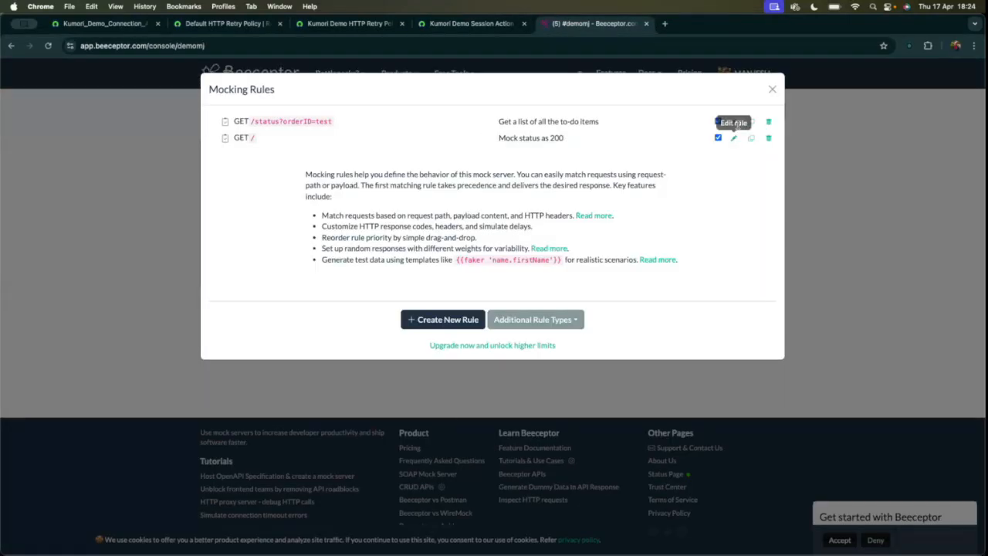
click(734, 121)
click(430, 280)
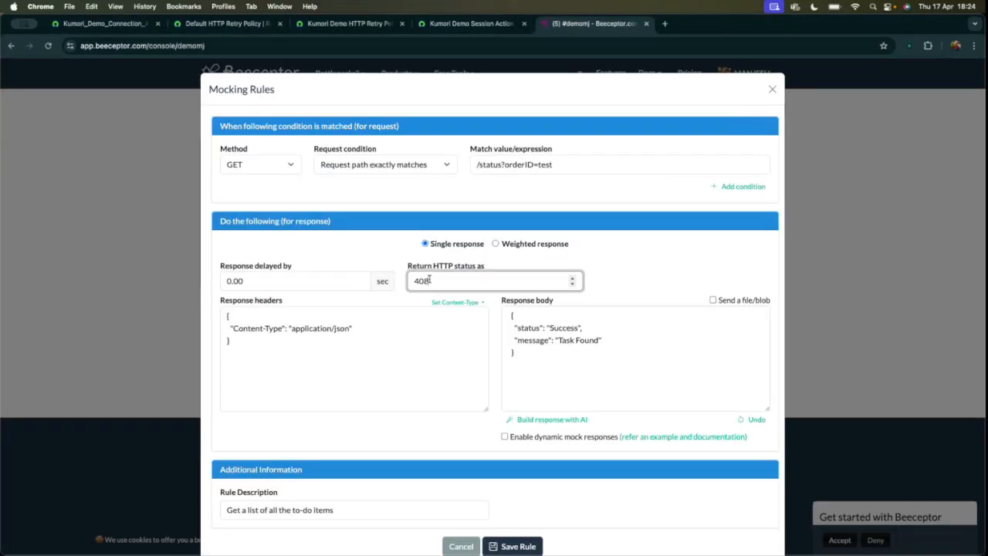
click(771, 91)
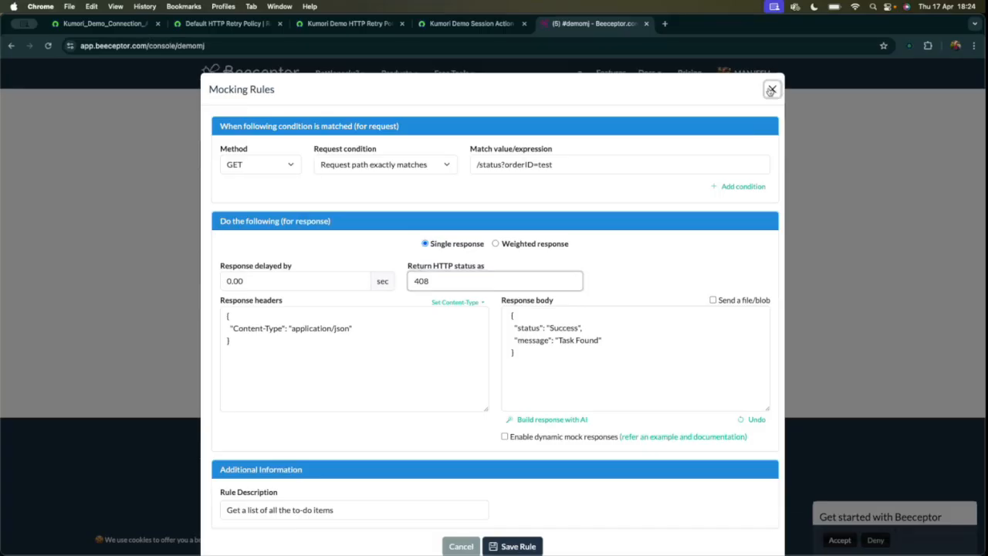
Switch to the action in Workflow Studio, run its test with task_id 1, and open the execution details.
click(471, 23)
click(351, 23)
click(471, 24)
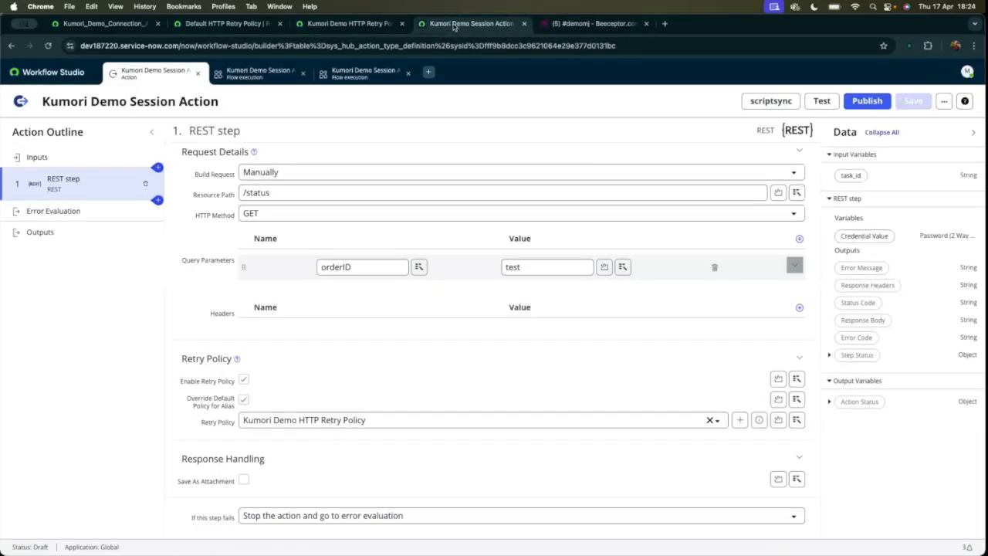
click(822, 101)
text(1)
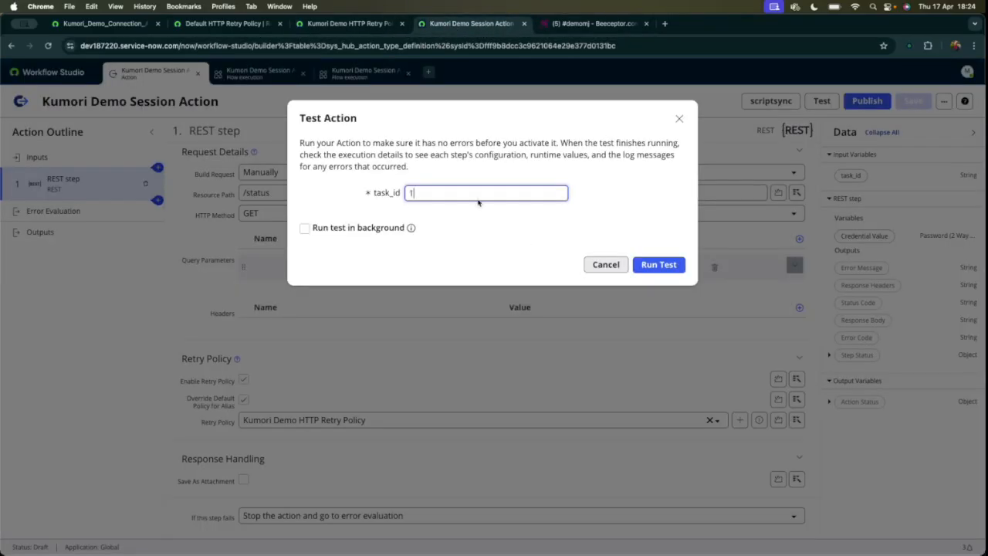
click(655, 265)
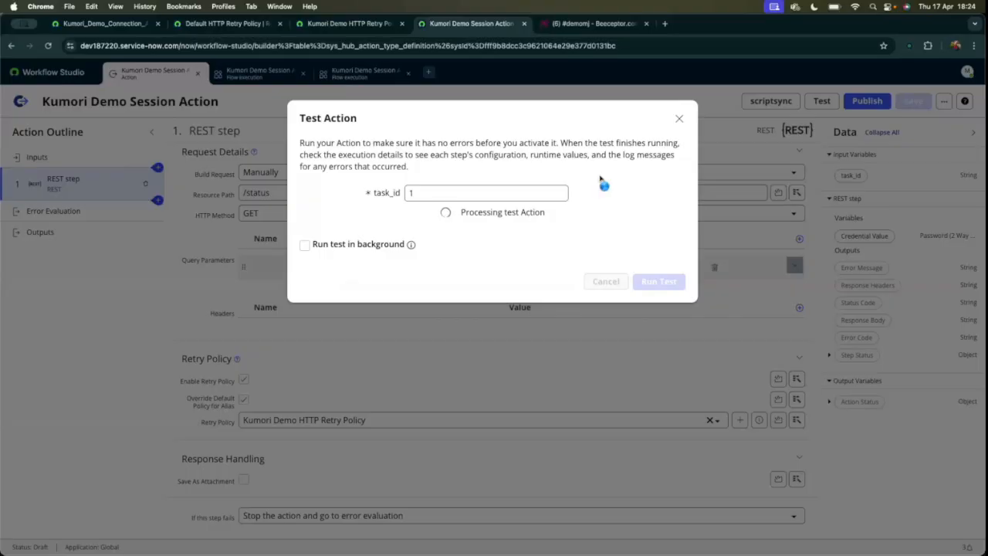
click(591, 212)
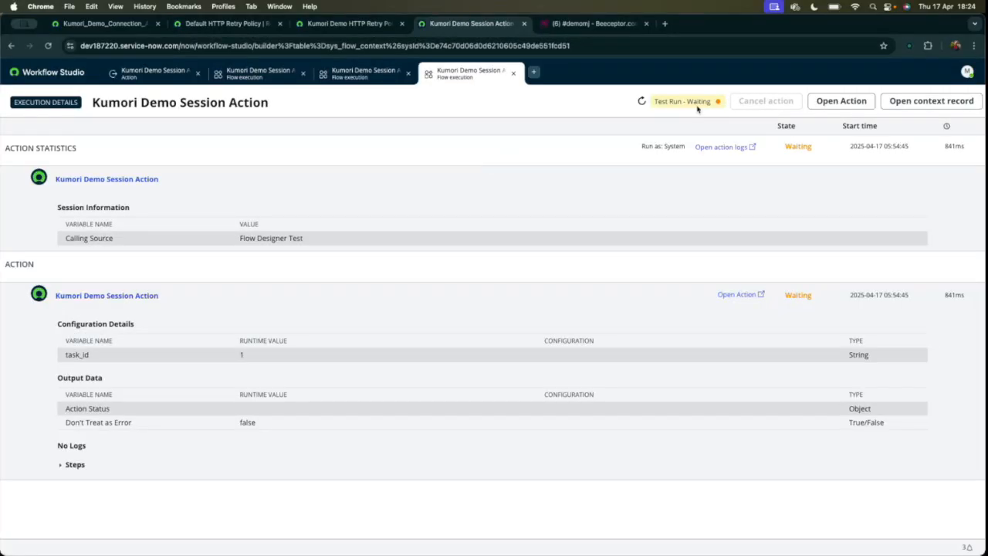
Examine the REST step's state and retry information in the execution details.
click(62, 465)
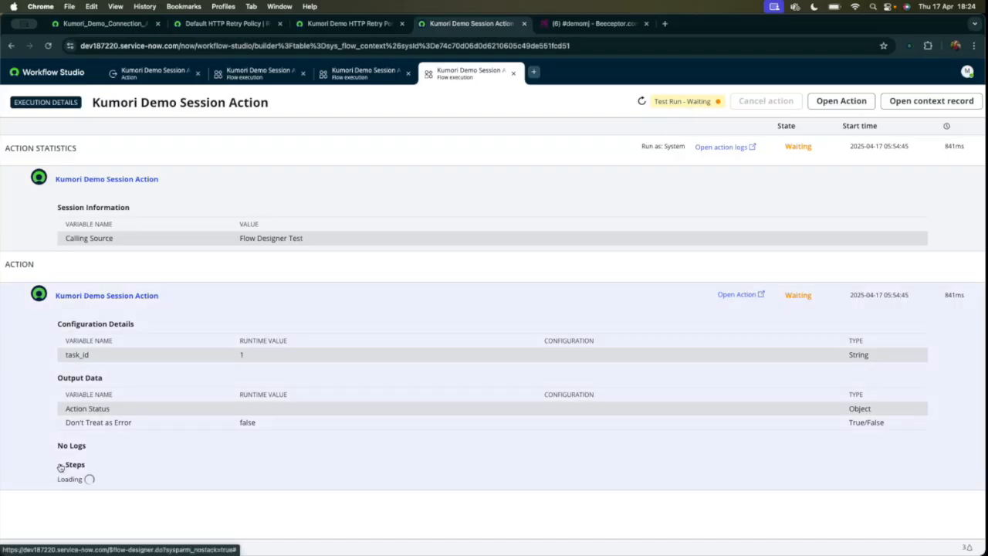
scroll(223, 432, down, 2)
scroll(223, 433, down, 2)
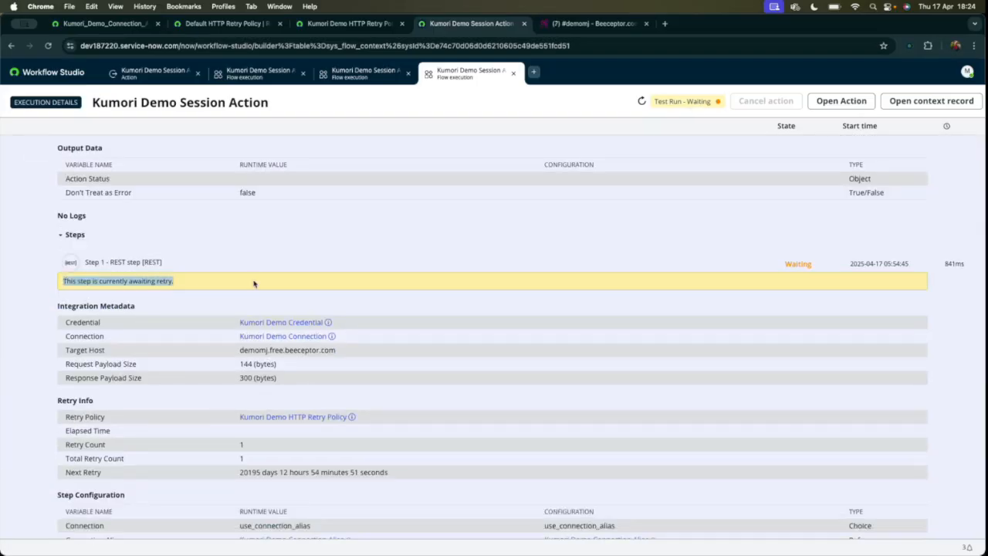
scroll(414, 418, up, 2)
drag(229, 371, 306, 366)
click(307, 366)
Refresh the execution details until the run finishes and inspect the REST step's output data and status code.
click(641, 102)
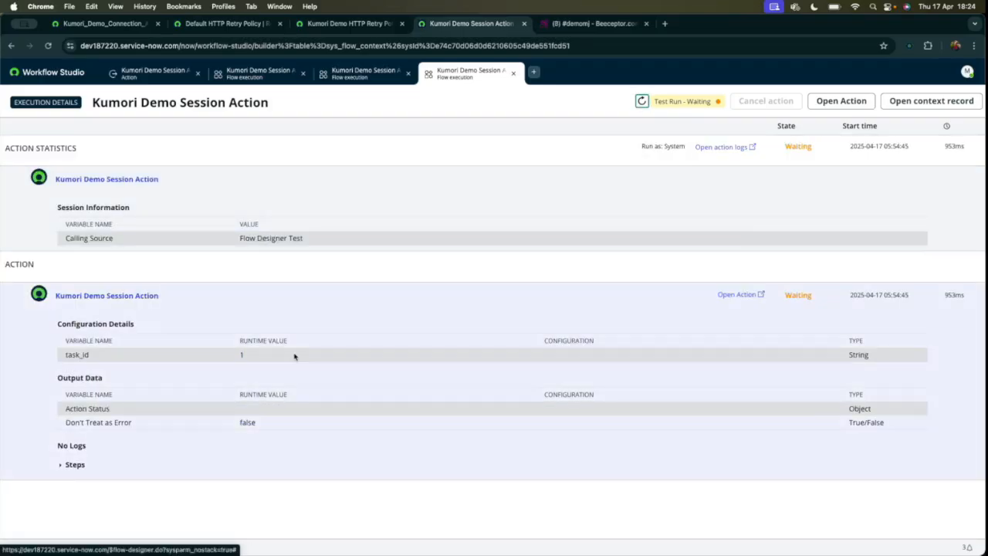
click(58, 466)
scroll(214, 404, down, 5)
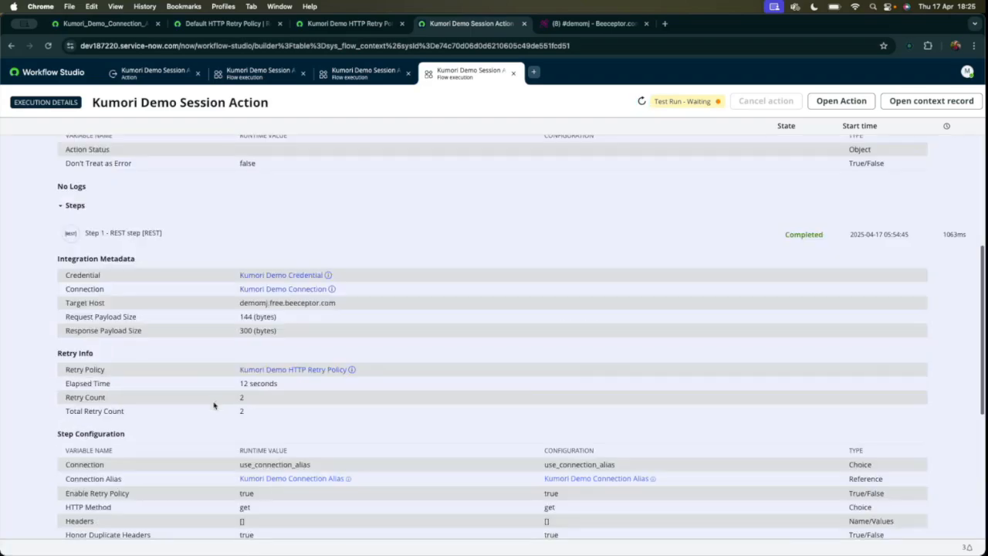
click(641, 101)
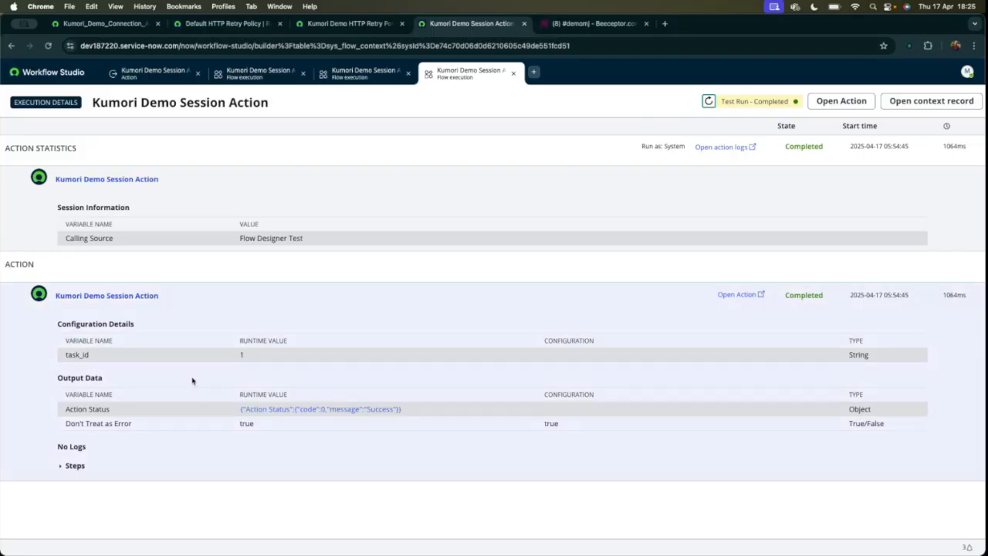
click(59, 467)
scroll(214, 450, down, 10)
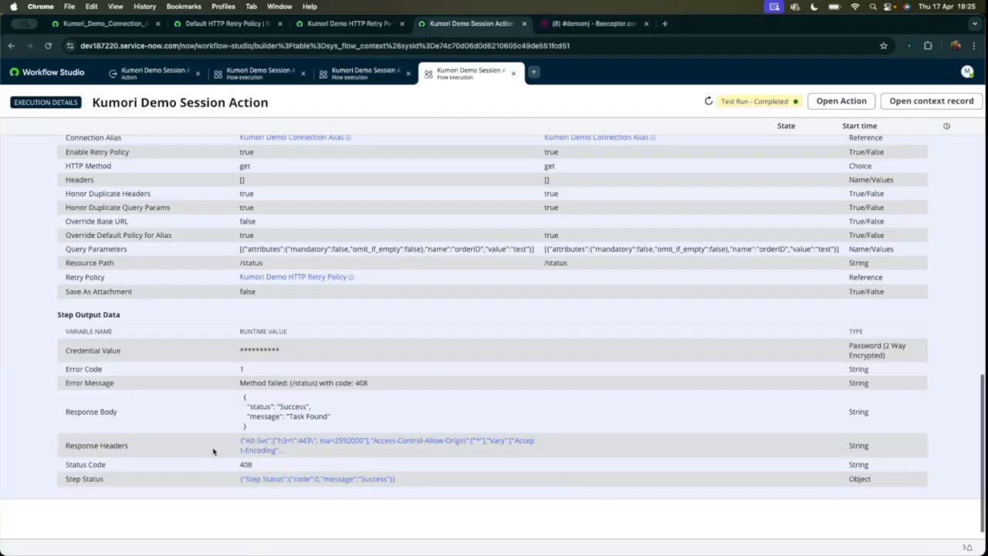
drag(239, 453, 268, 455)
scroll(262, 315, up, 5)
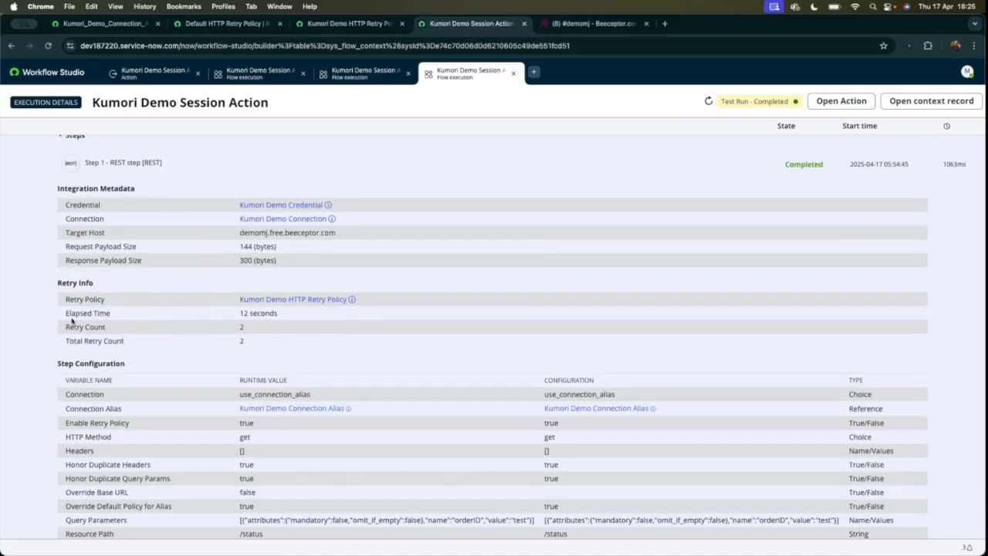
Check which retry policy the REST step used, along with its elapsed time and retry counts.
drag(67, 322, 311, 340)
drag(237, 300, 384, 305)
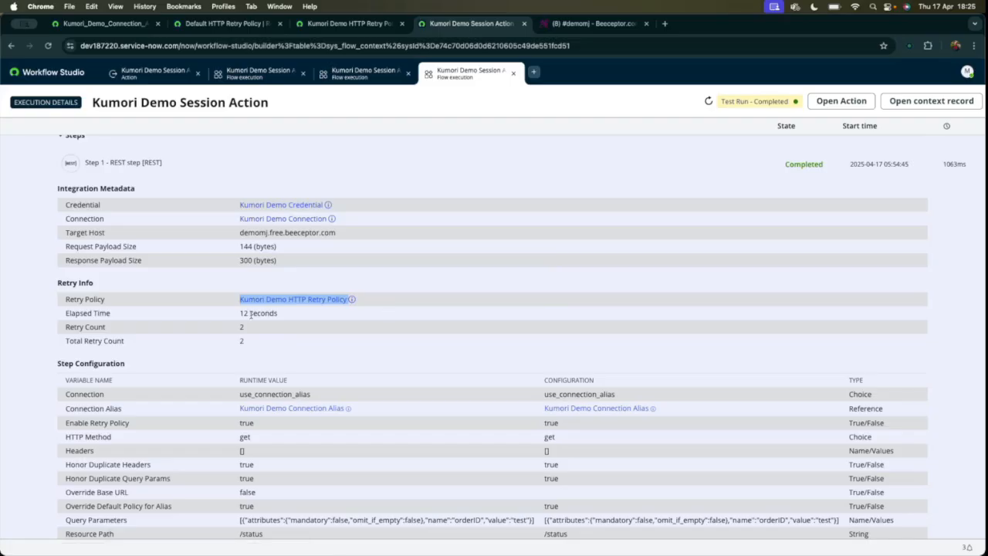
drag(236, 329, 325, 315)
click(325, 315)
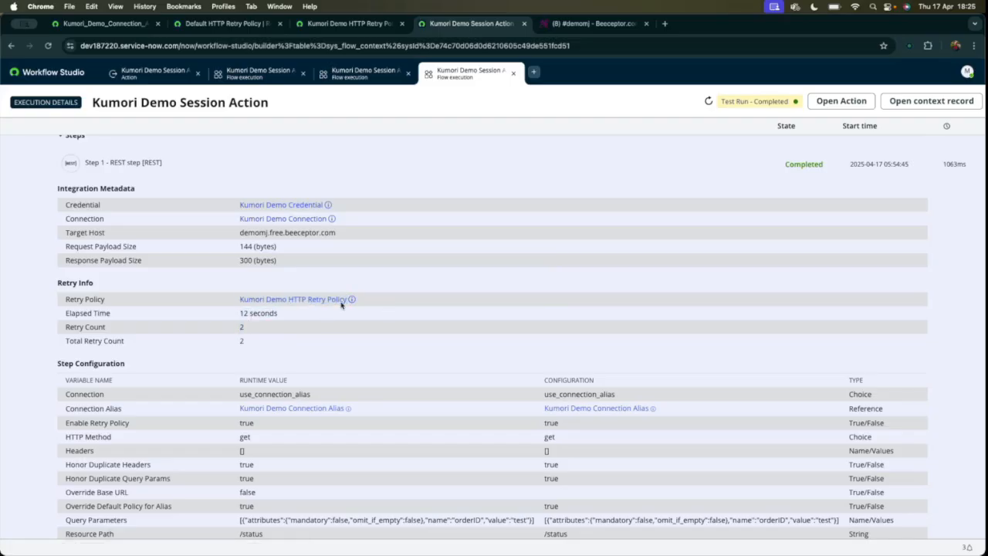
Return to the Kumori Demo Session Action editor and dismiss the Test Action dialog.
scroll(441, 225, up, 4)
click(246, 75)
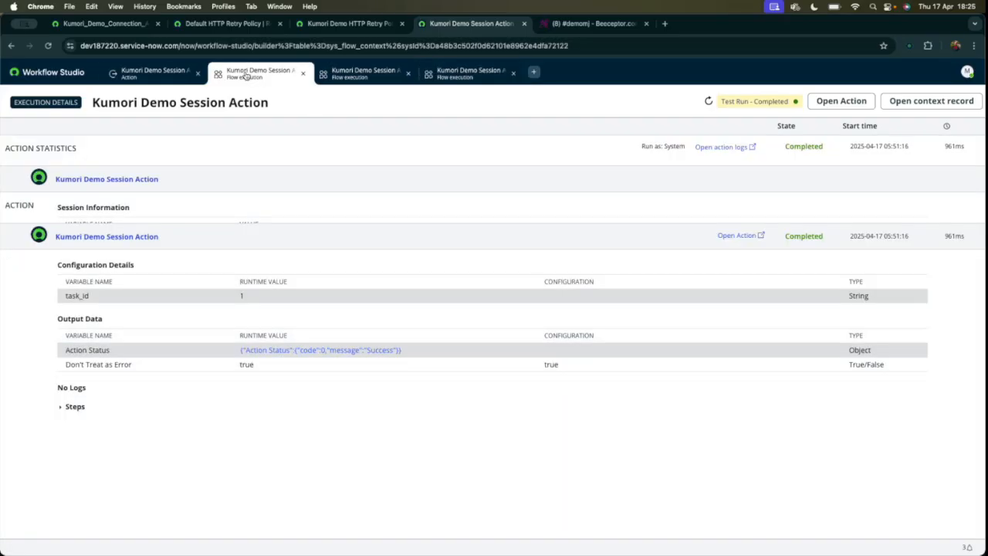
click(165, 76)
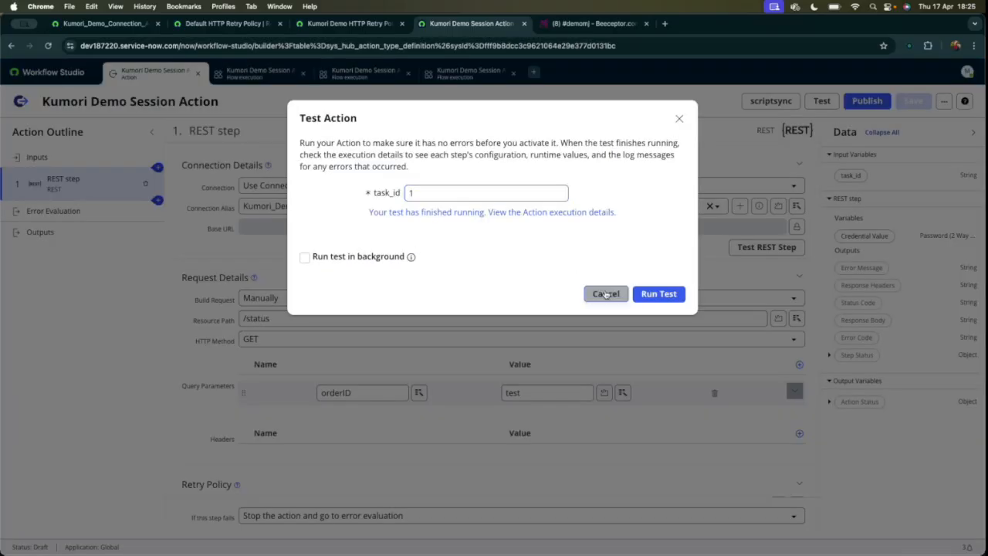
click(602, 294)
Enable Save As Attachment under the REST step's Response Handling to view its fields, and disable it again.
scroll(433, 386, down, 5)
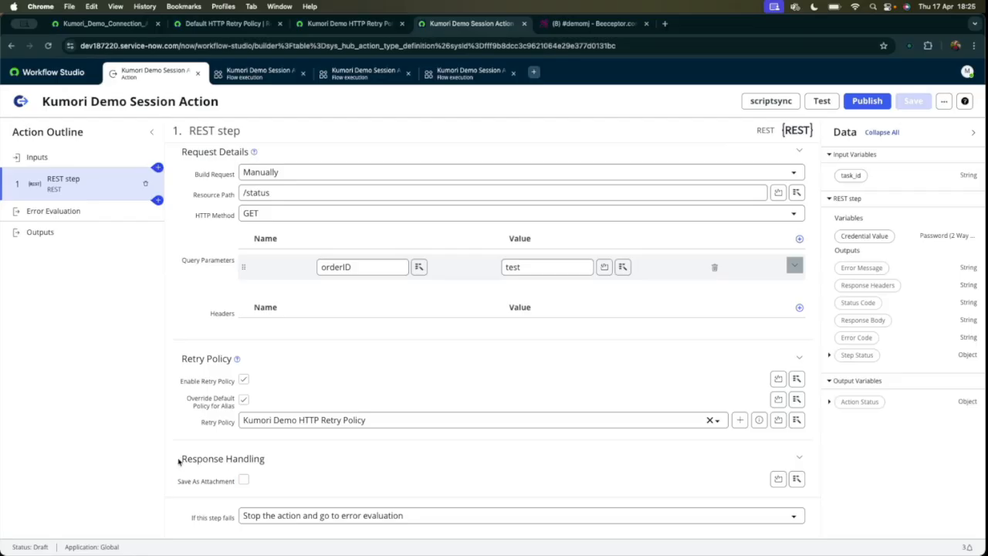
drag(178, 461, 309, 481)
click(243, 480)
scroll(337, 386, down, 2)
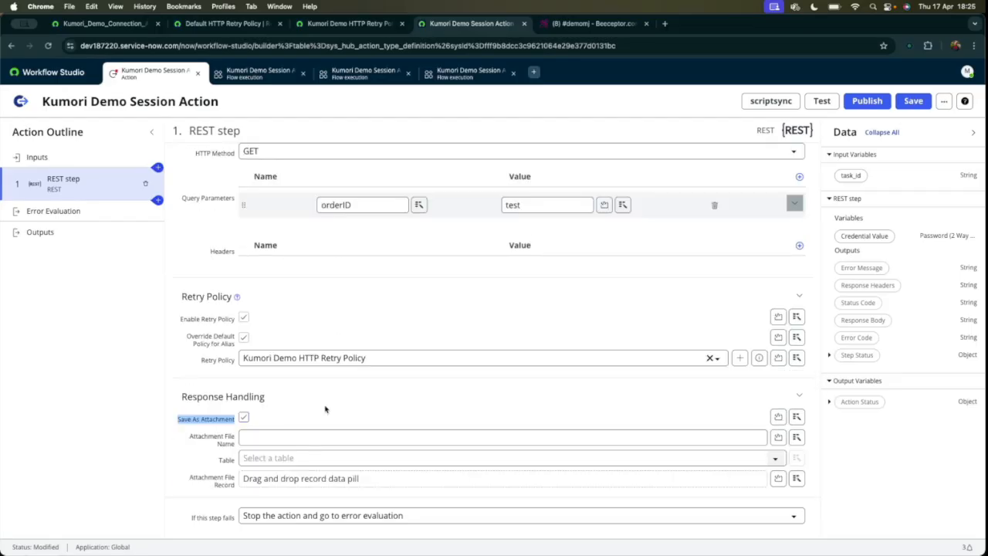
click(257, 436)
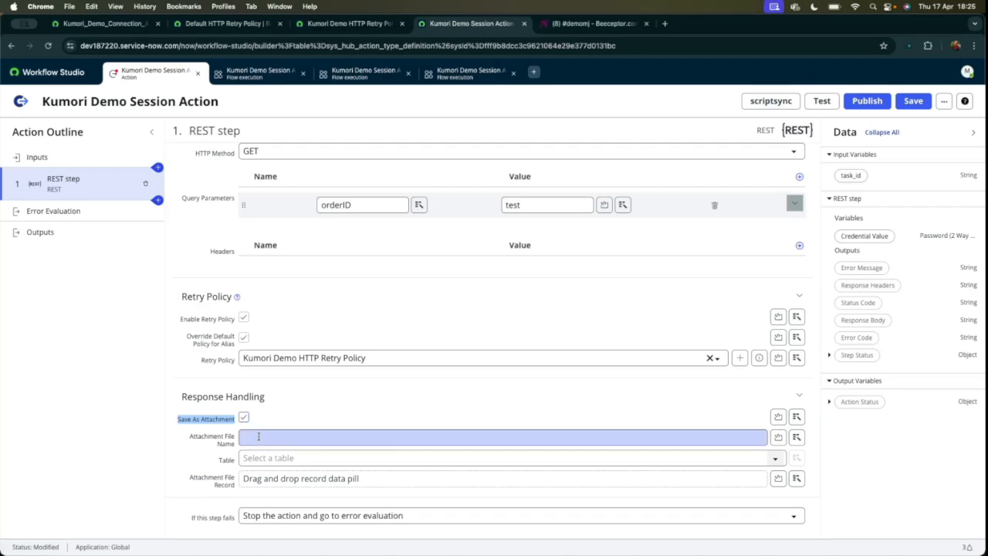
click(259, 436)
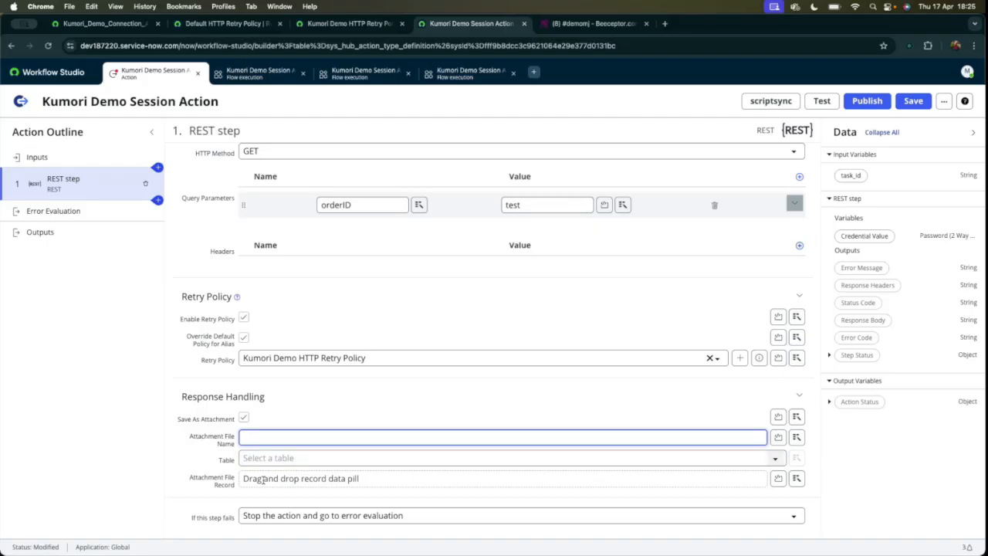
click(244, 418)
click(244, 419)
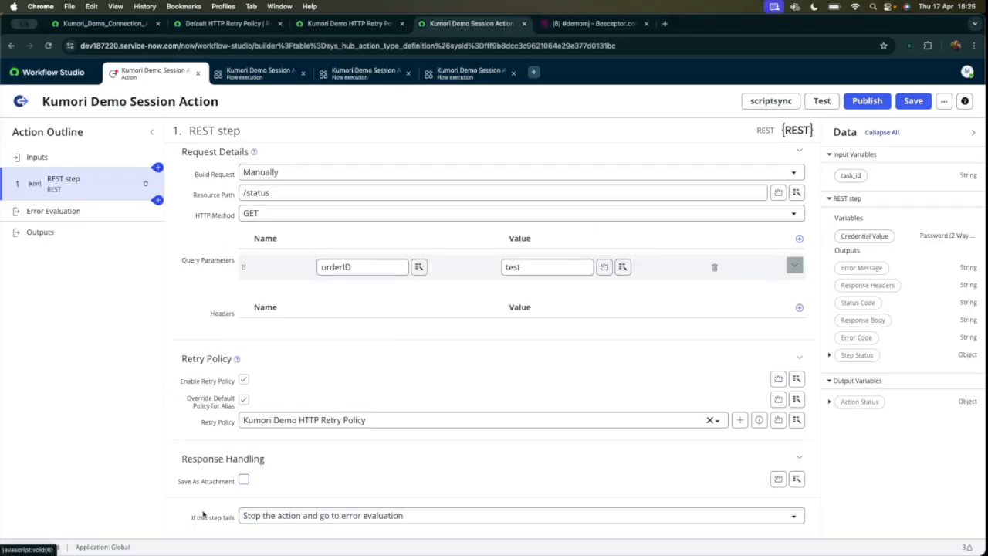
Try the REST step's failure option "Don't stop the action and go to the next step", and restore "Stop the action and go to error evaluation".
drag(185, 521, 246, 519)
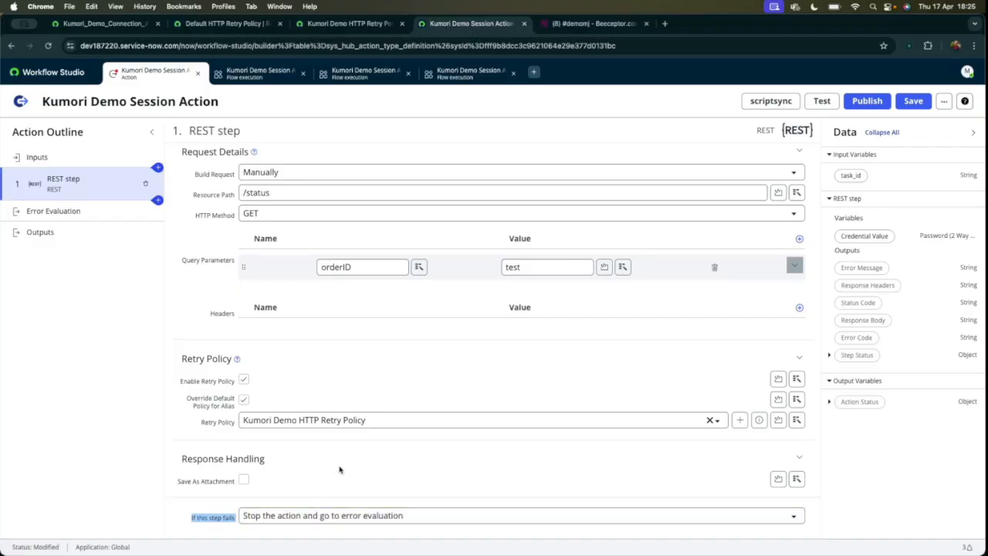
click(333, 515)
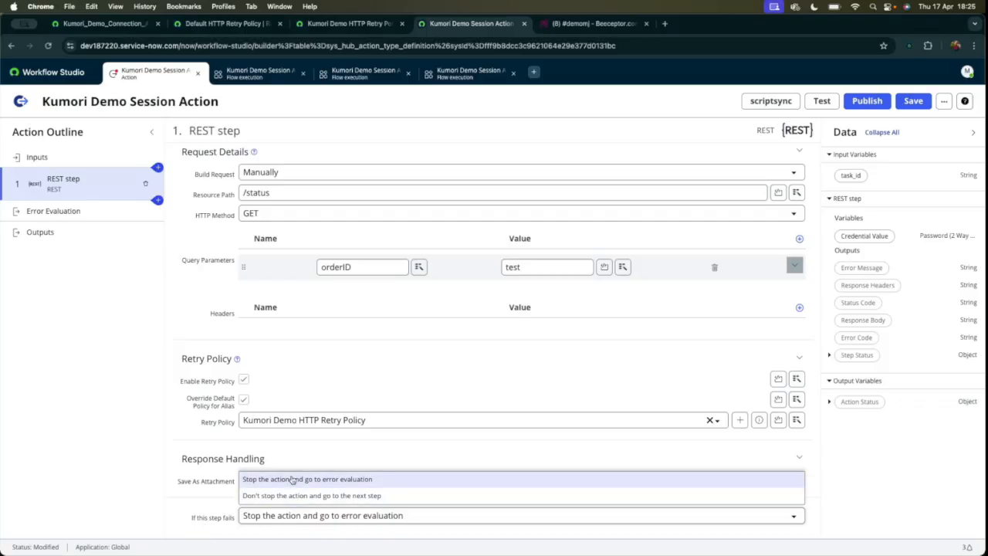
click(66, 215)
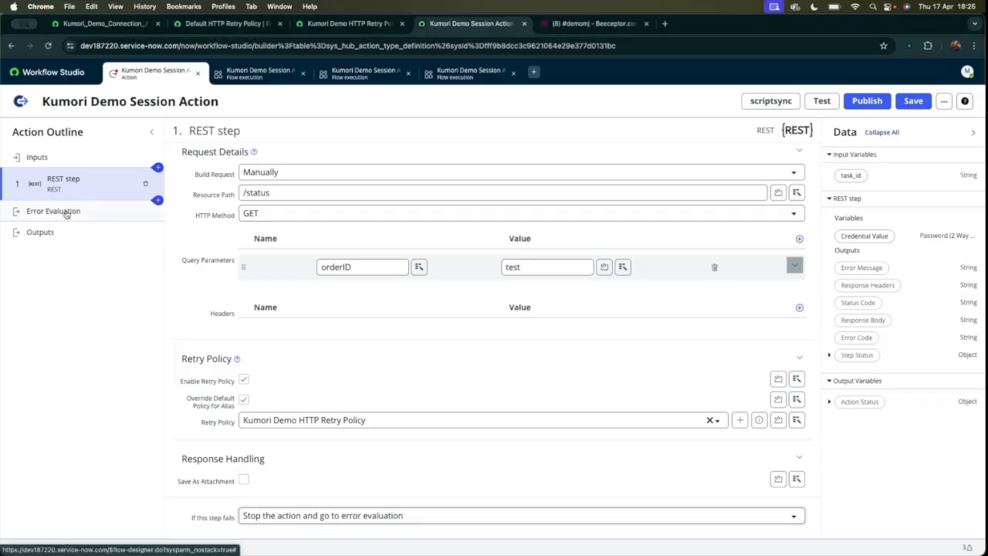
click(307, 521)
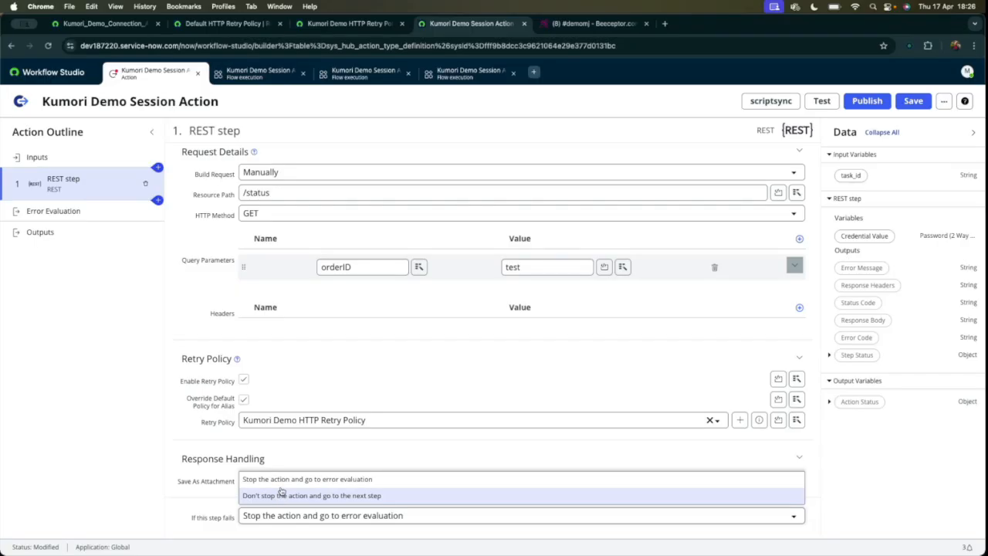
click(278, 499)
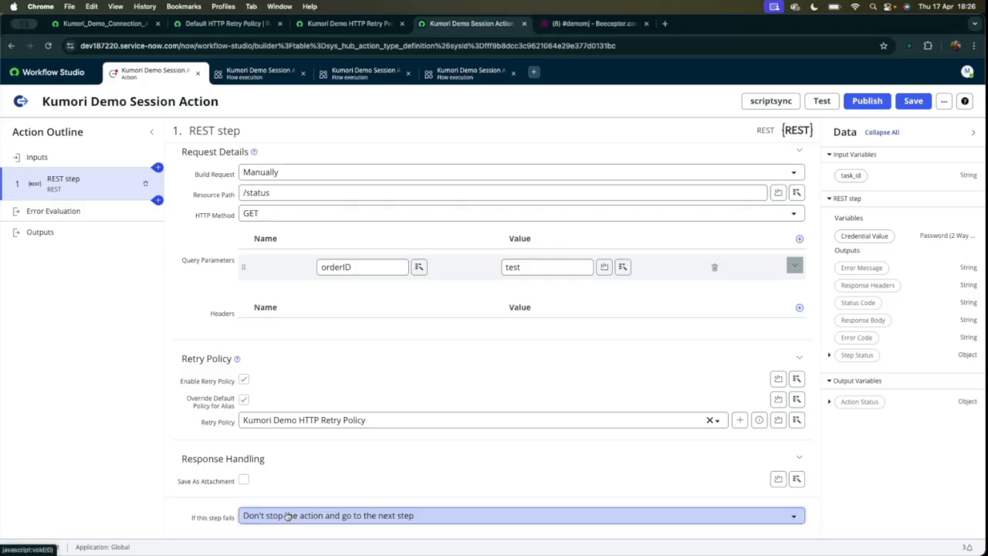
click(286, 516)
click(278, 477)
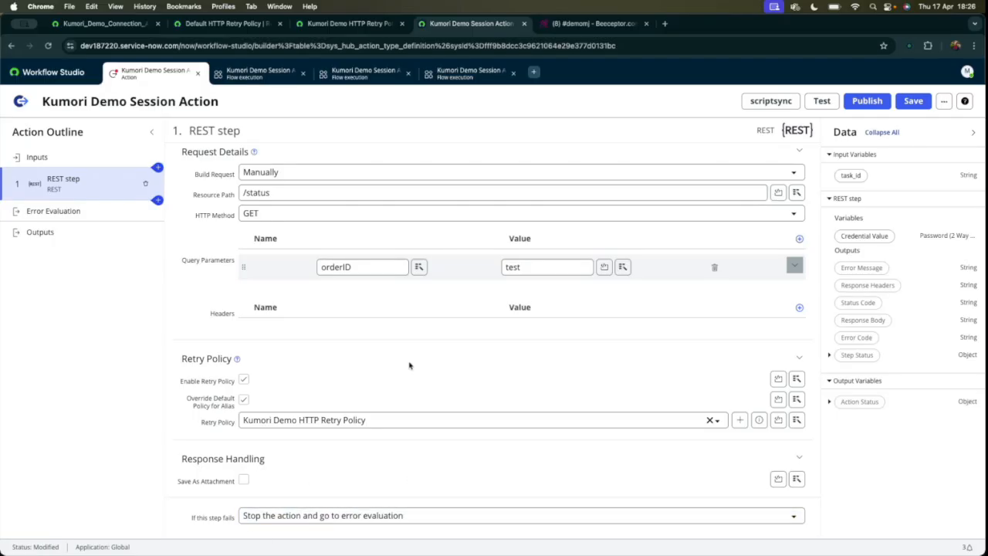
Add an error condition in Error Evaluation and label it "there is an error in the rest step".
click(71, 214)
click(82, 192)
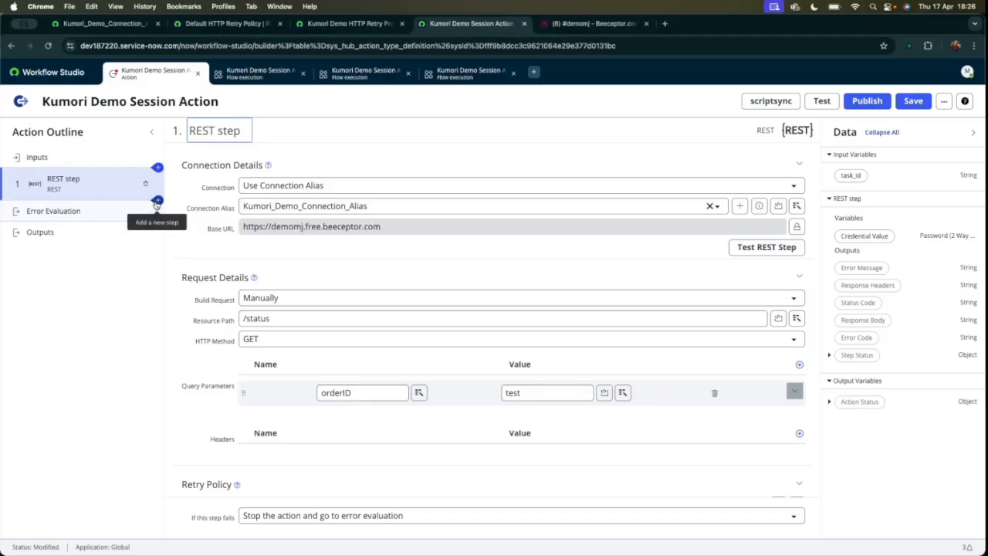
click(60, 211)
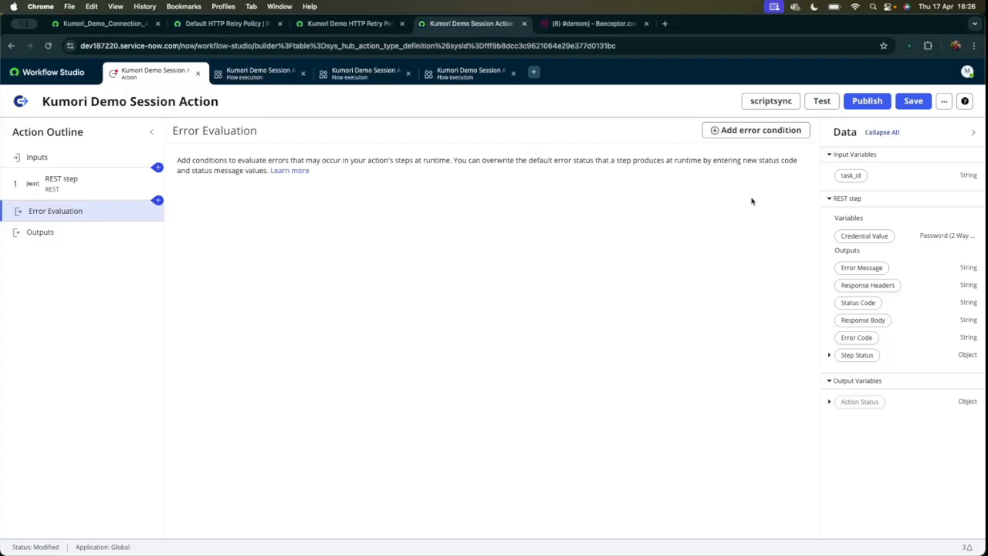
click(756, 130)
click(266, 205)
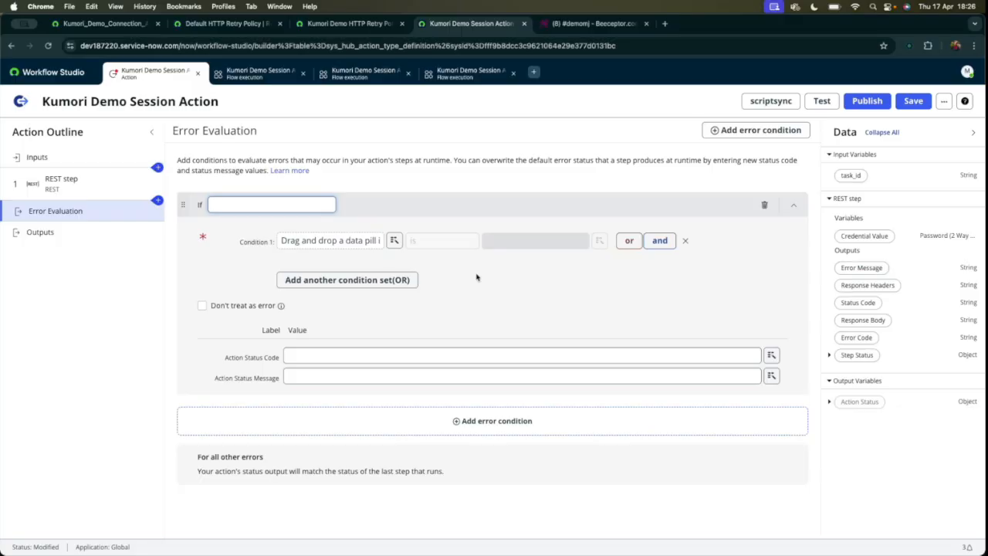
text(tehre)
key(BackSpace)
key(BackSpace)
text(here)
text( is an error in the)
text( rest ap)
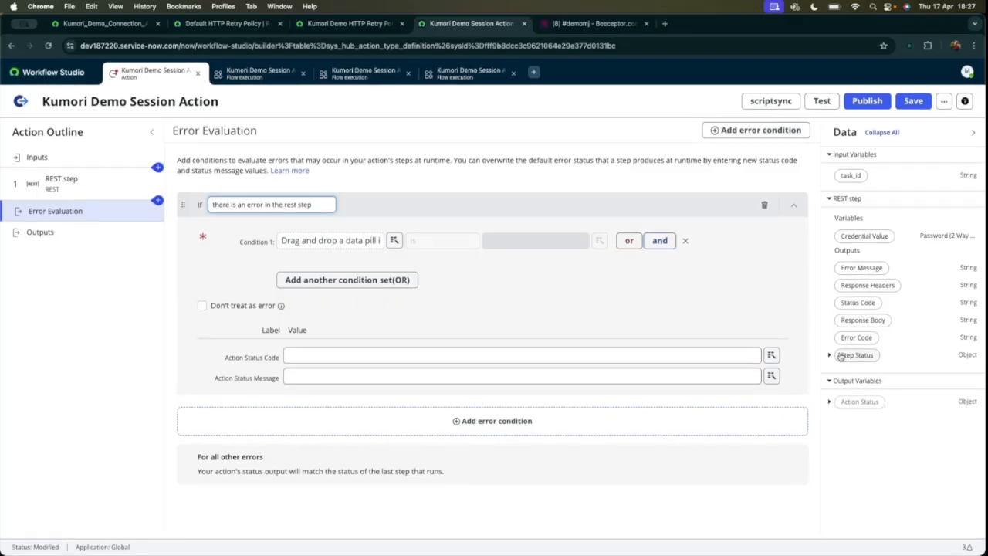
Define Condition 1 as the REST step's Status Code is not 200.
drag(864, 301, 332, 240)
click(421, 240)
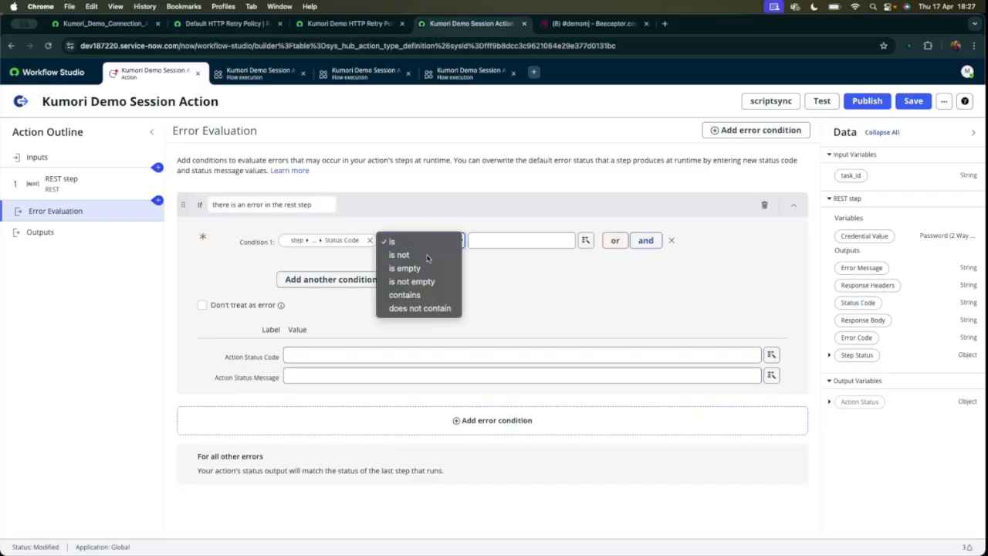
click(428, 255)
click(490, 238)
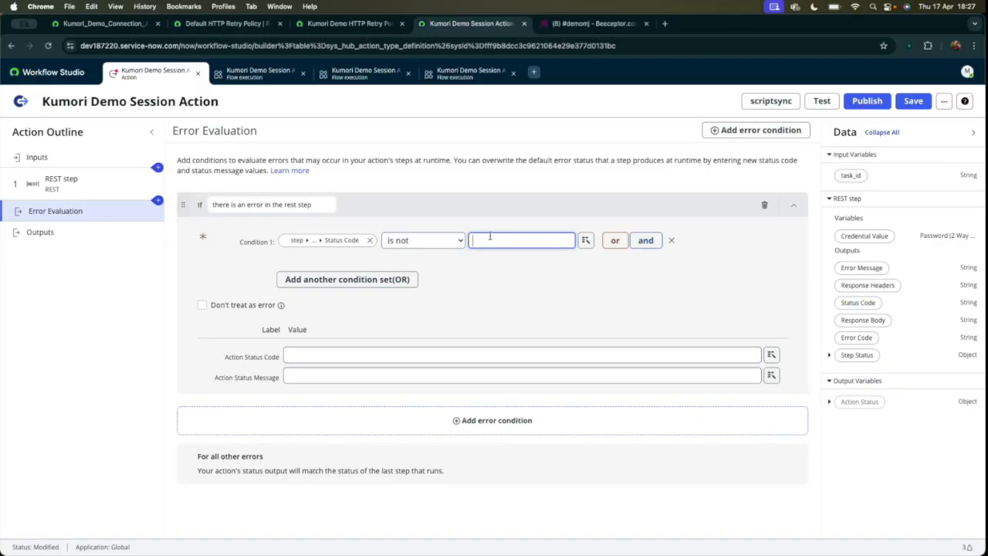
text(200)
click(544, 306)
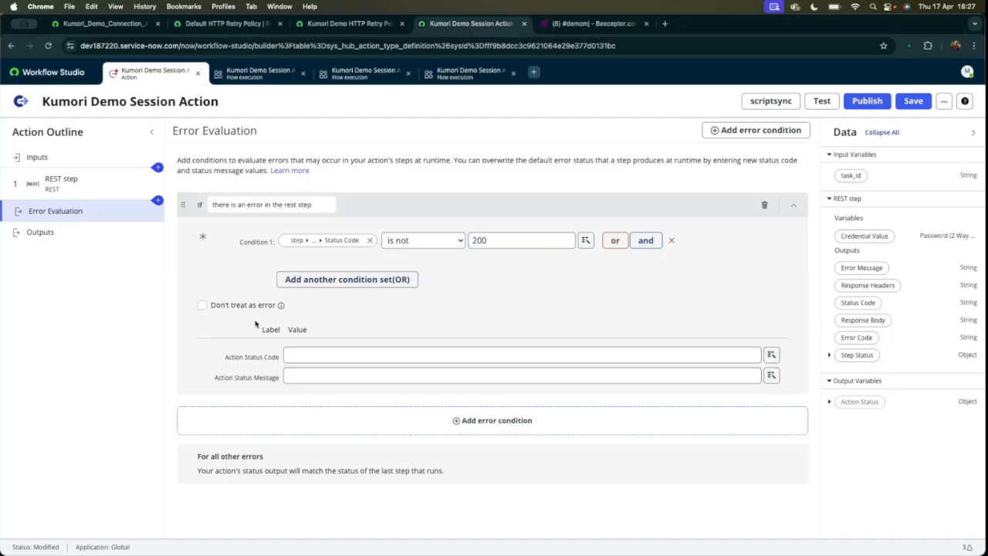
Set the error condition's Action Status Code to 9 and its Action Status Message to "Rest API Integration Failed".
click(341, 354)
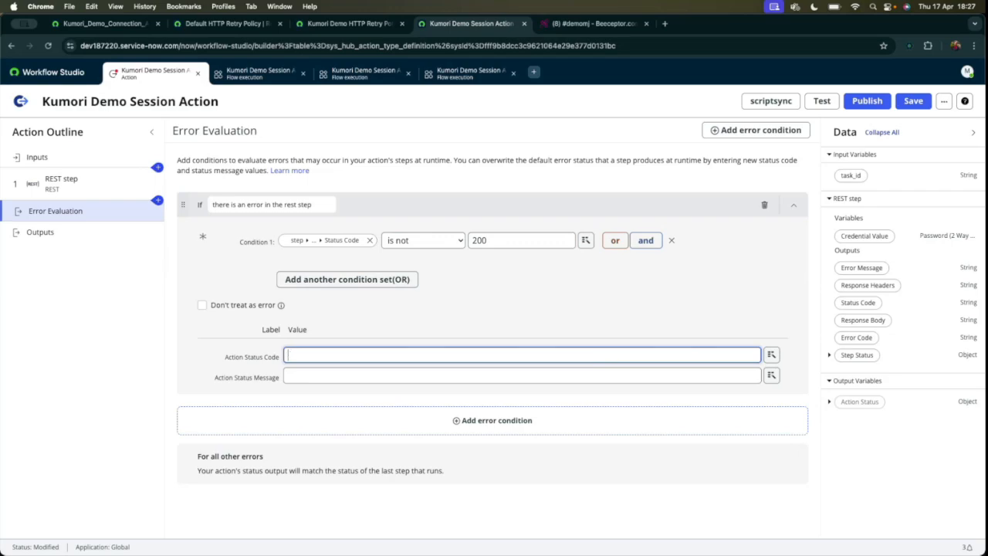
click(575, 377)
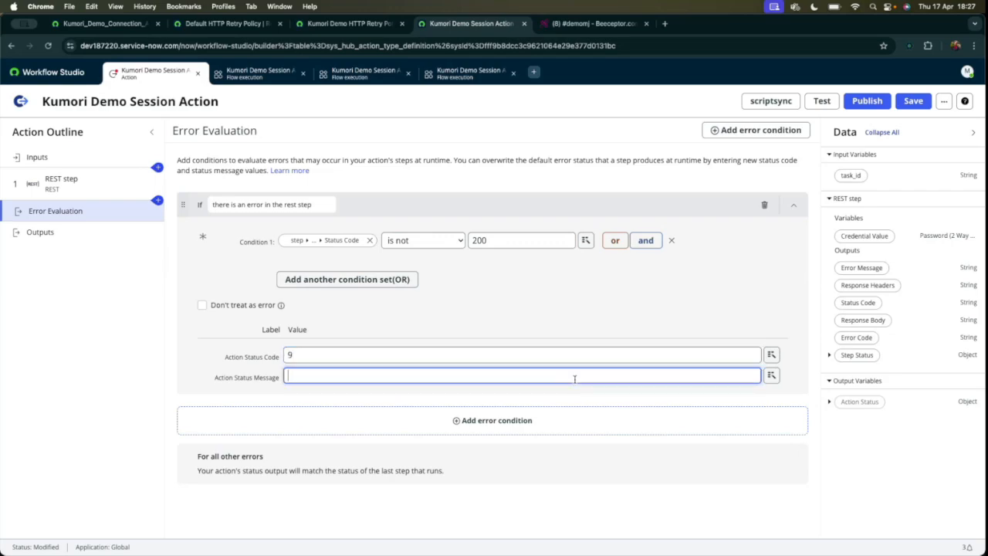
text(Rest API Integration Failed)
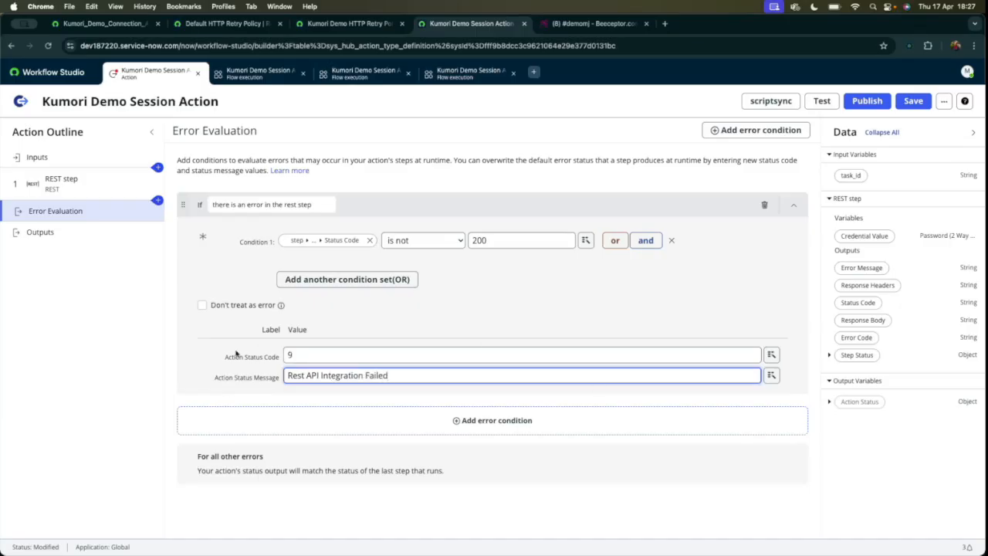
click(378, 325)
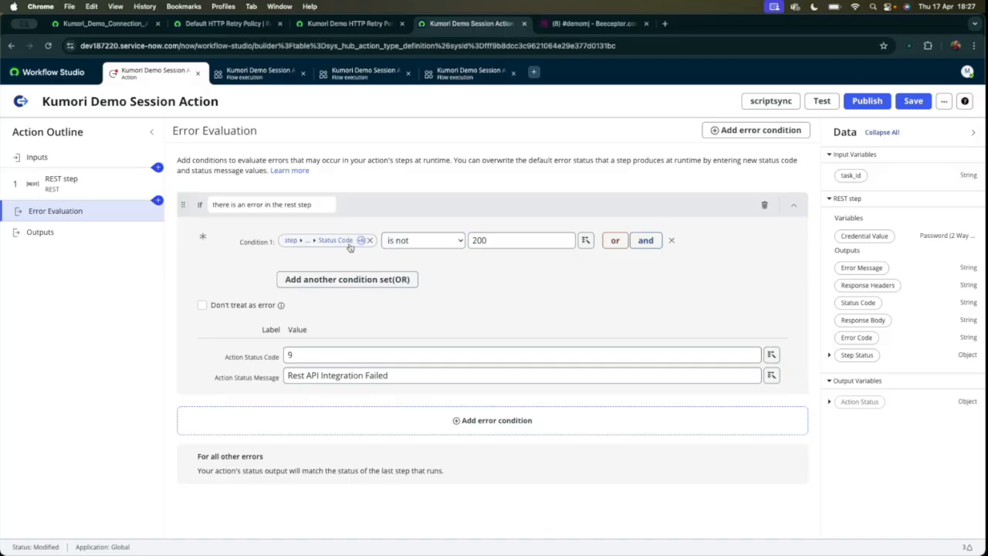
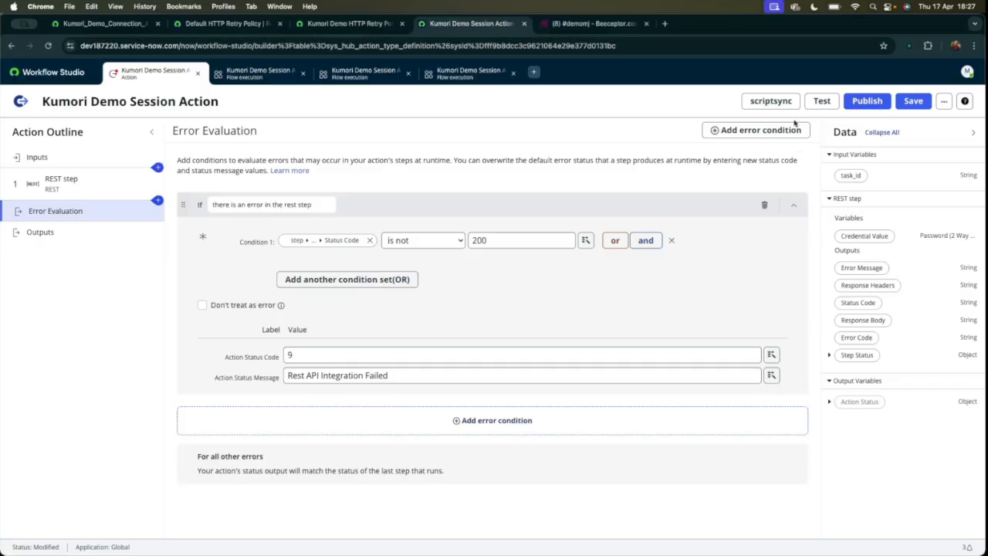
Save the action, and check the HTTP status returned by Beeceptor's mocking rule for /status?orderID=test.
click(823, 103)
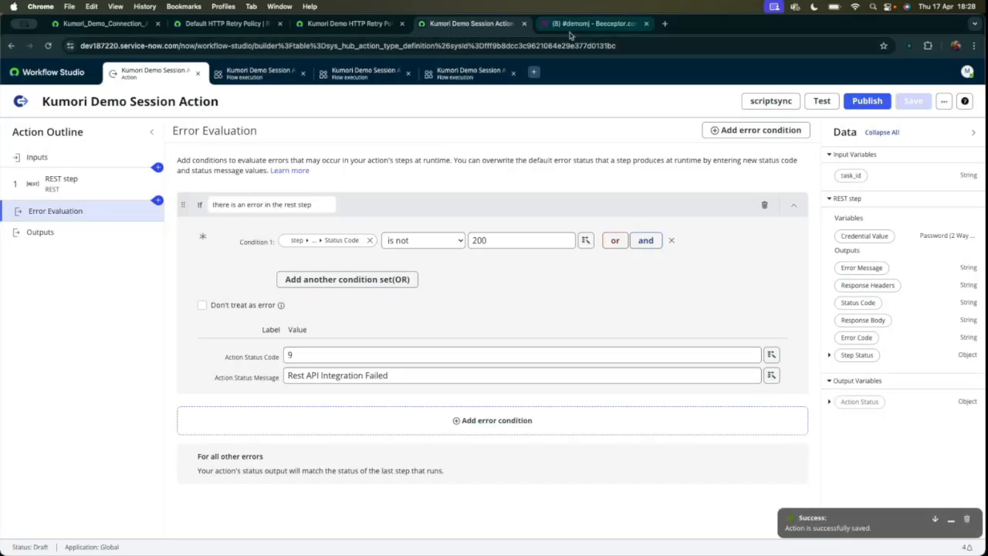
click(595, 24)
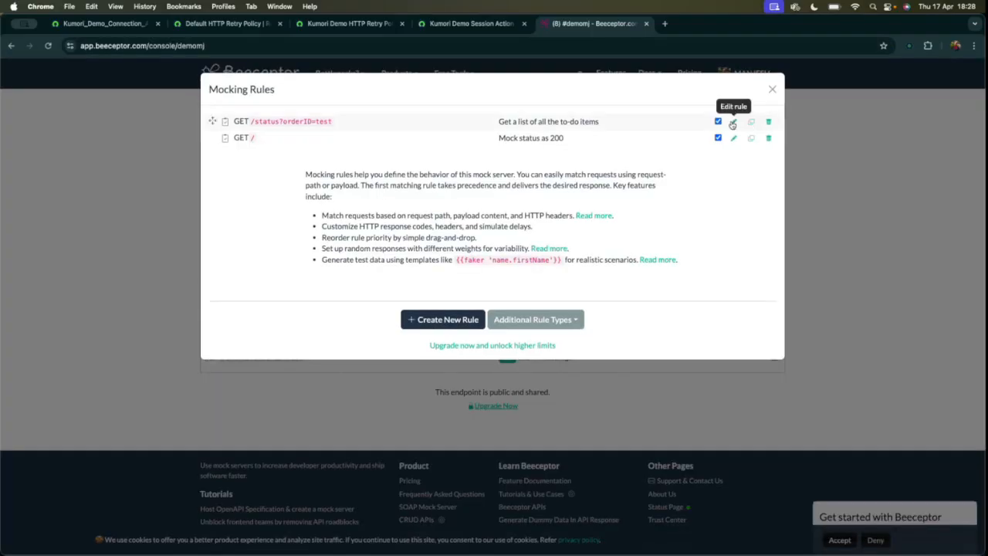
click(733, 122)
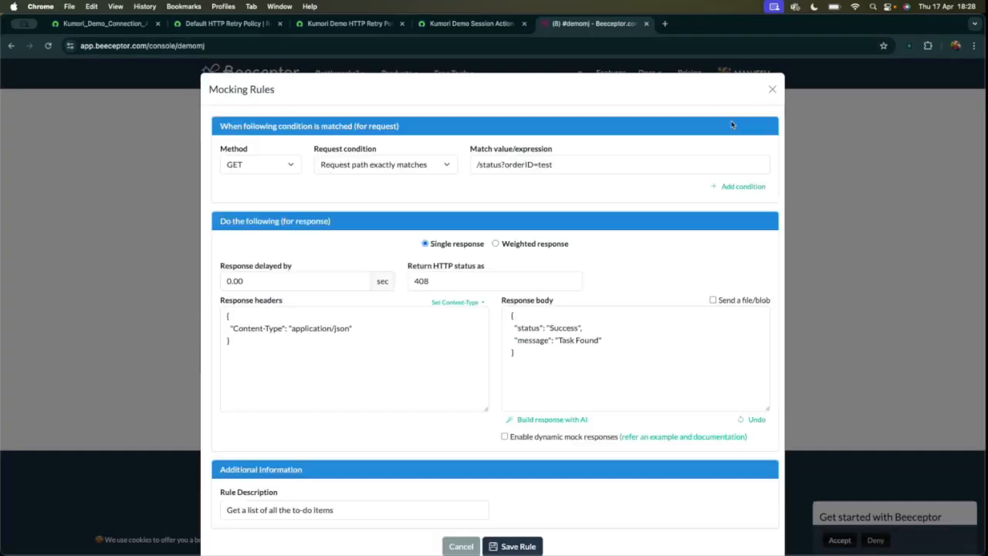
click(431, 280)
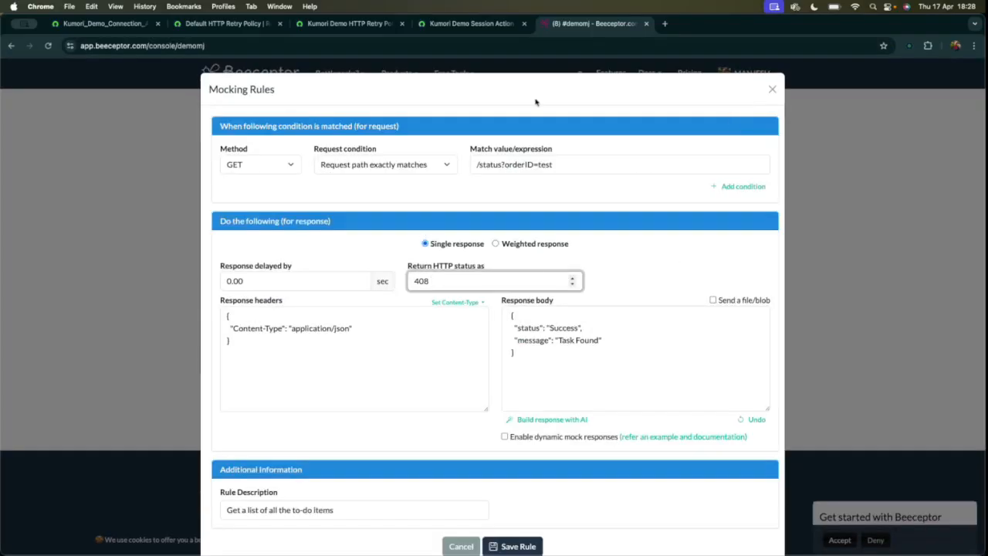
Return to Workflow Studio, test the action with task_id 1, and open the execution details.
click(459, 23)
click(822, 101)
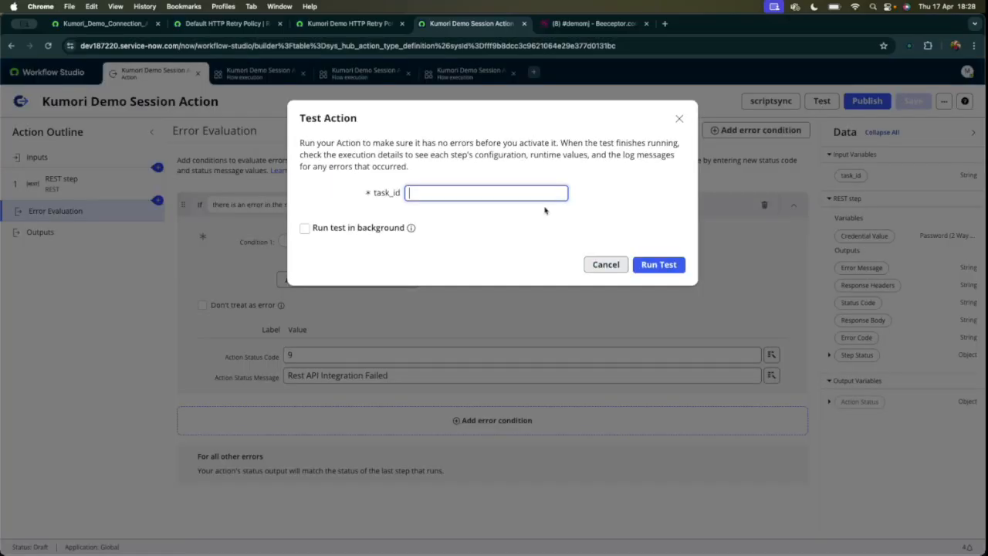
text(1)
click(657, 265)
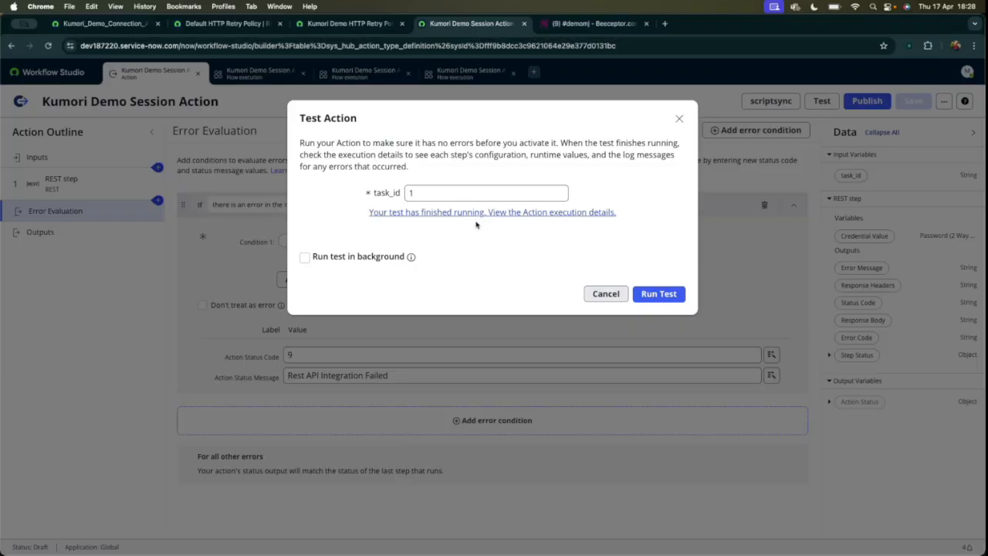
click(473, 214)
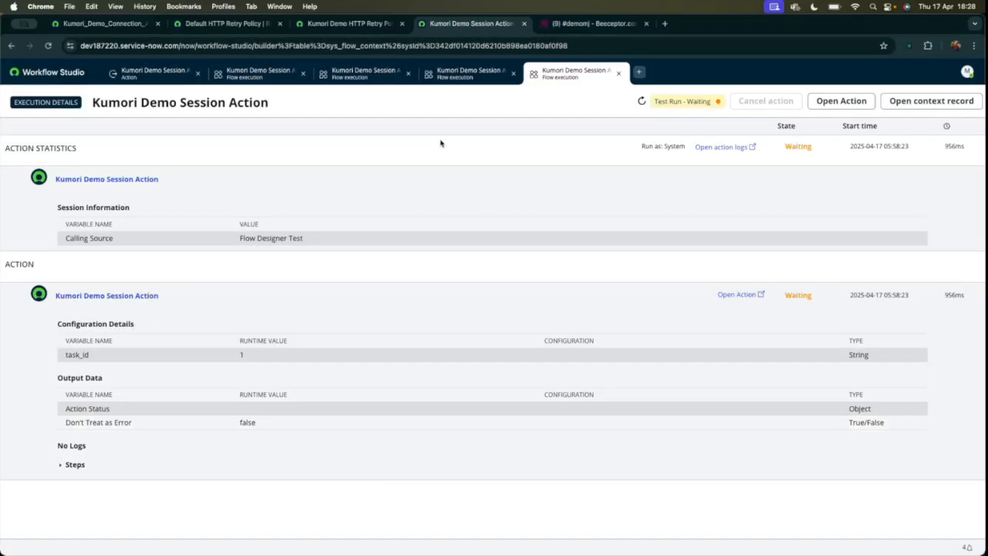
Refresh the execution details, and examine the run's state and the action's error message.
click(642, 102)
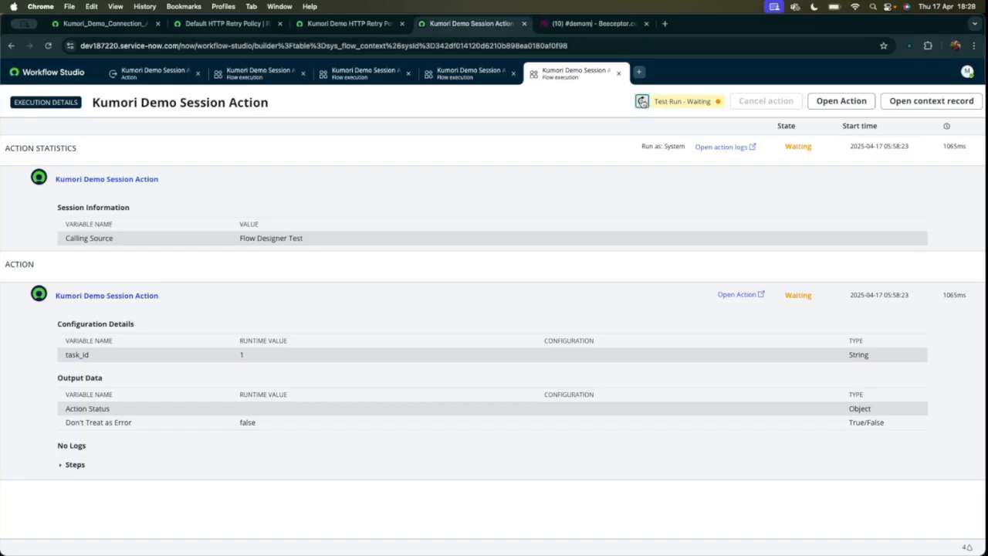
click(71, 465)
scroll(238, 420, down, 5)
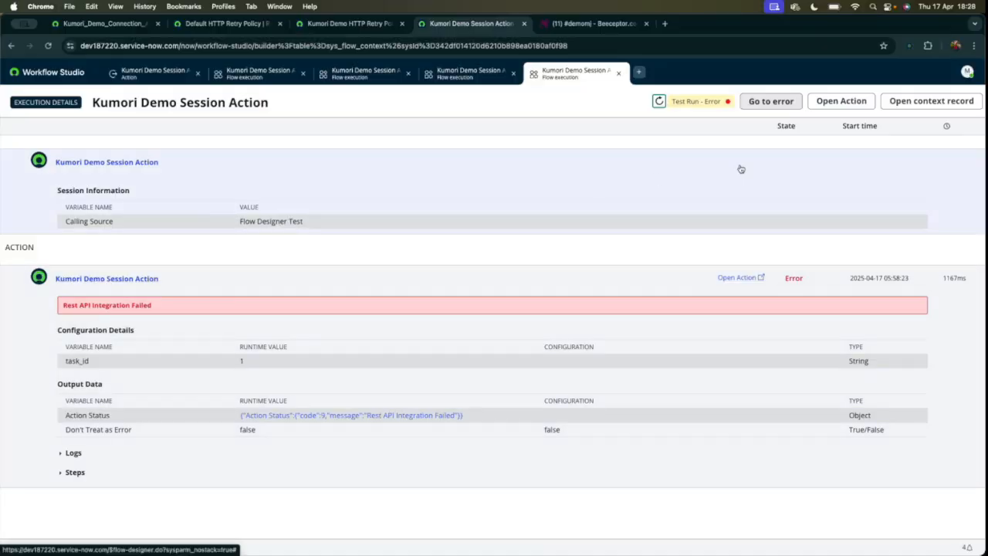
scroll(767, 170, up, 1)
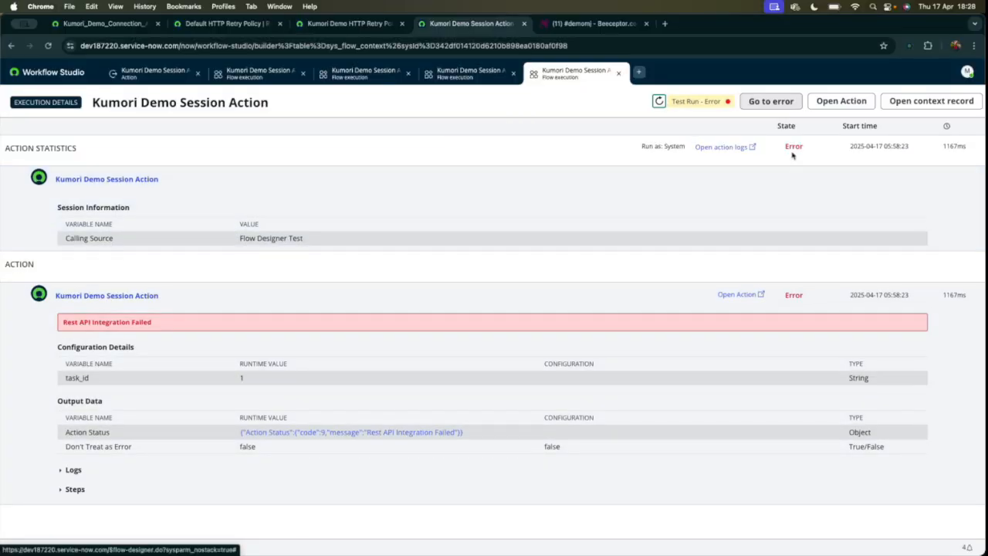
drag(784, 146, 824, 148)
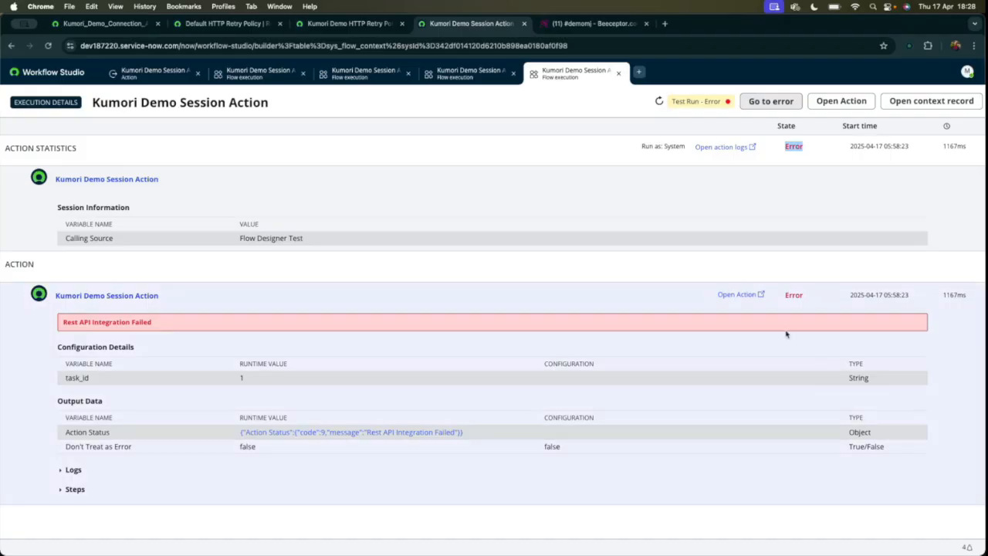
drag(785, 295, 824, 298)
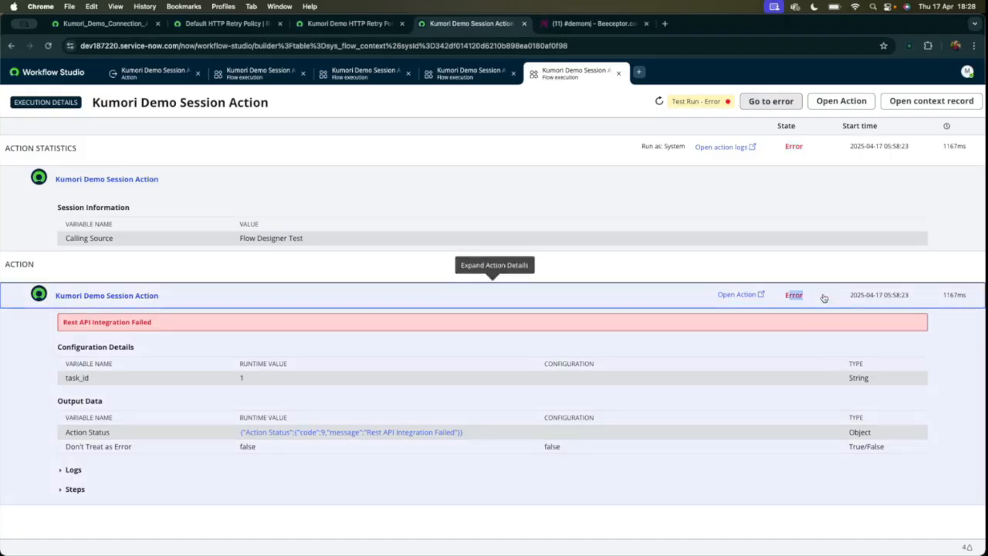
click(824, 296)
click(79, 298)
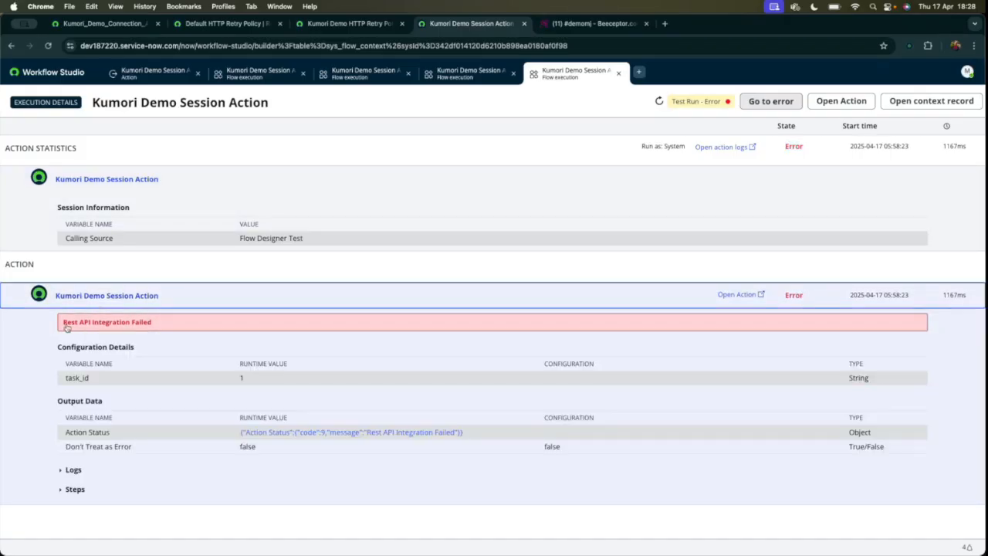
drag(63, 325, 156, 327)
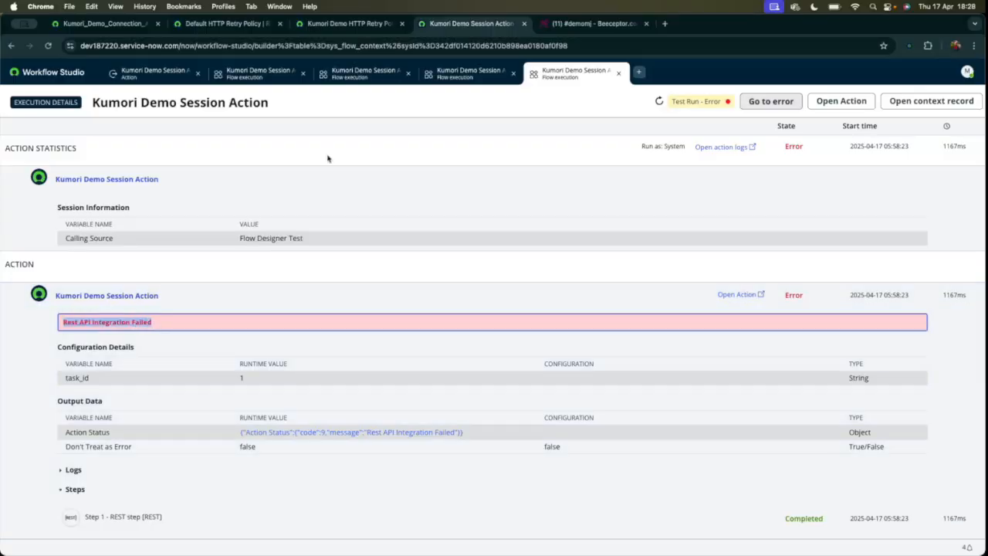
Dismiss the Test Action dialog, check the configured Action Status Message in Error Evaluation, and return to the newest execution.
click(145, 76)
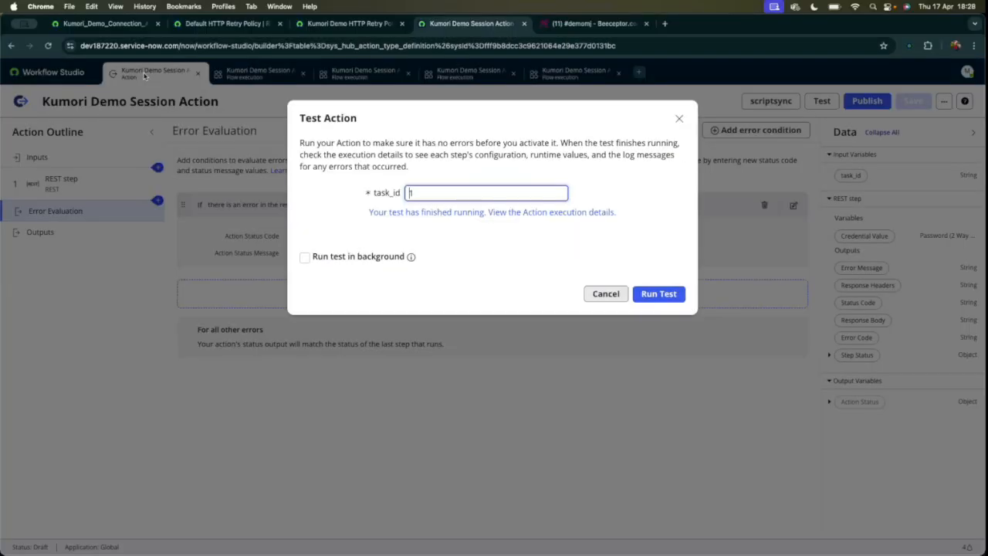
click(601, 293)
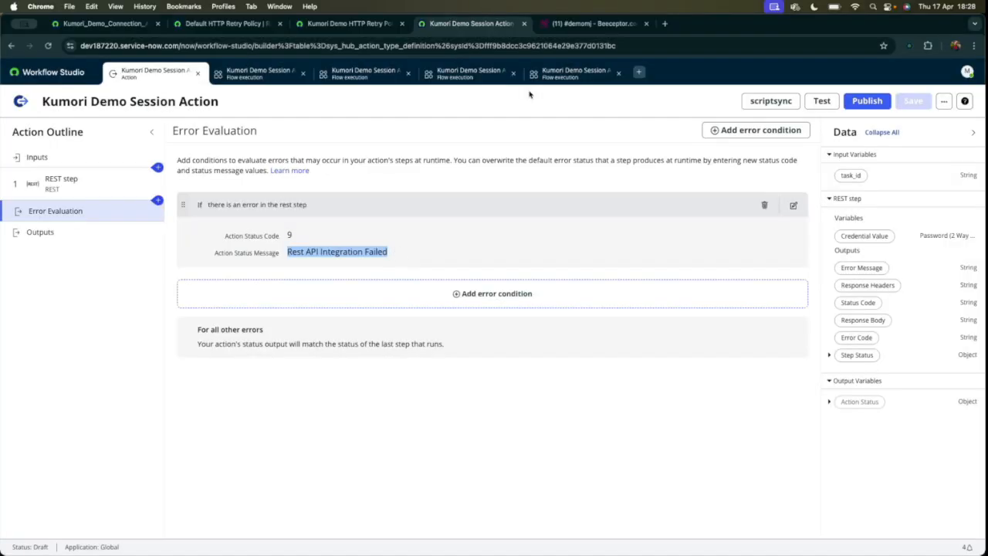
click(575, 72)
Examine the action's logs and the REST step's retry info, configuration and output data, including its Status Code.
scroll(196, 340, down, 15)
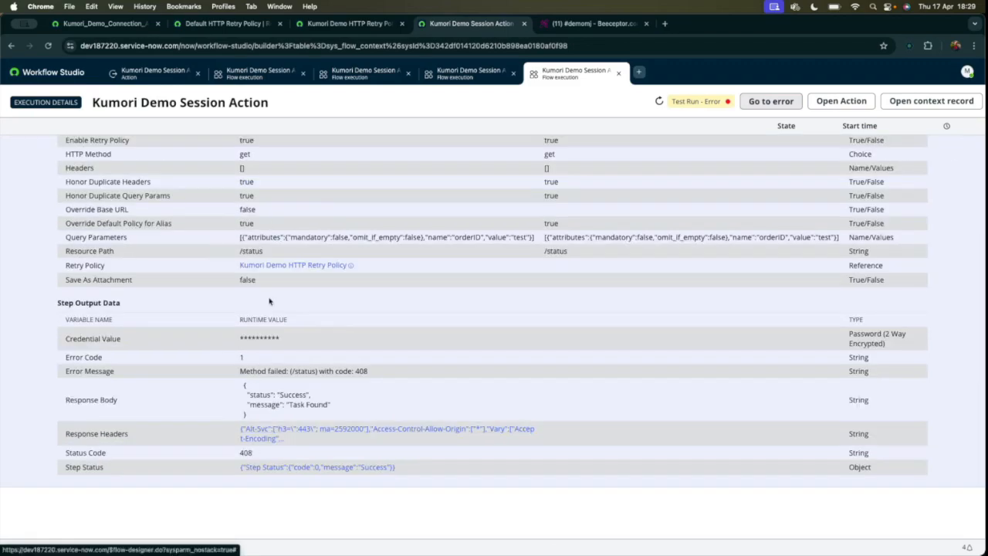
scroll(270, 308, up, 10)
scroll(268, 302, up, 3)
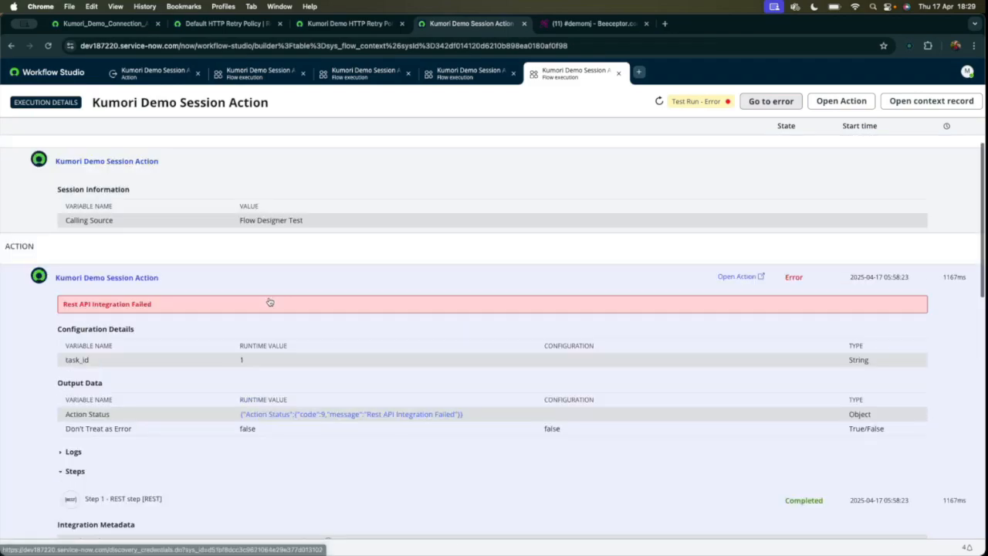
scroll(282, 417, down, 1)
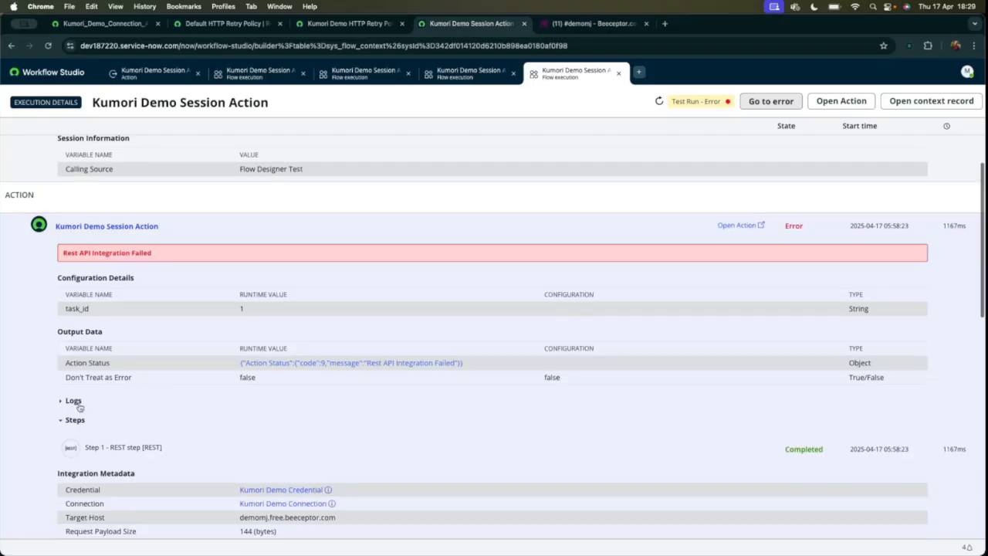
click(60, 402)
click(60, 401)
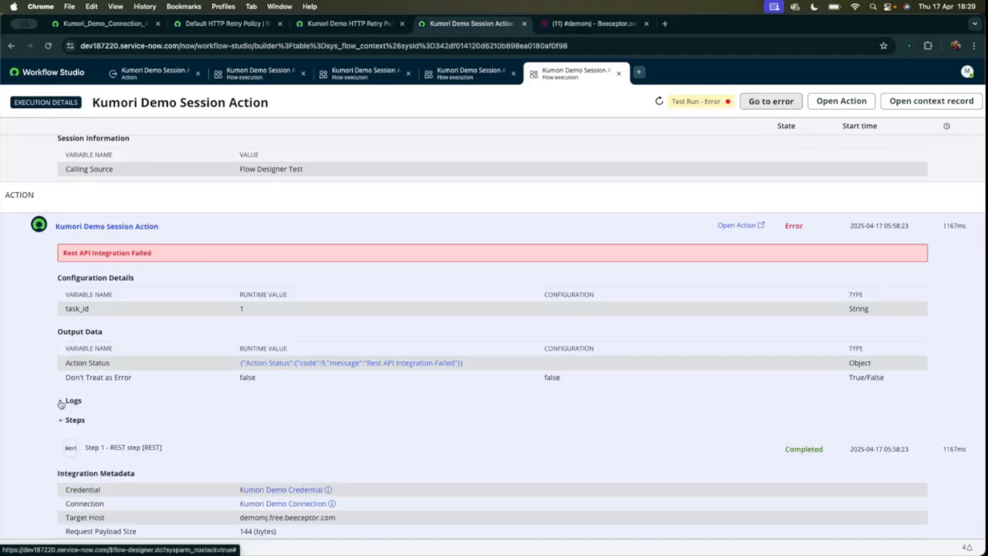
scroll(198, 434, down, 6)
scroll(197, 434, down, 2)
scroll(314, 409, up, 4)
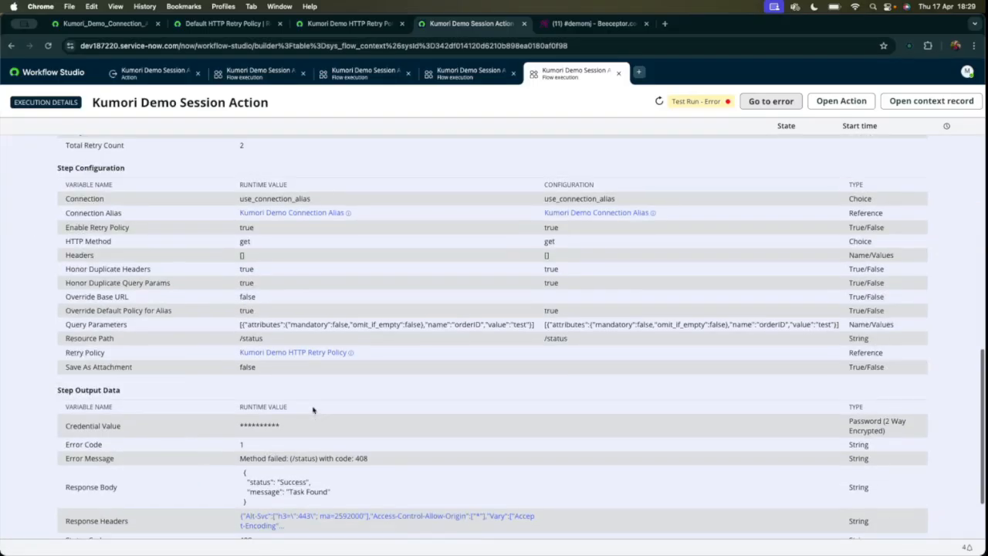
scroll(300, 369, down, 4)
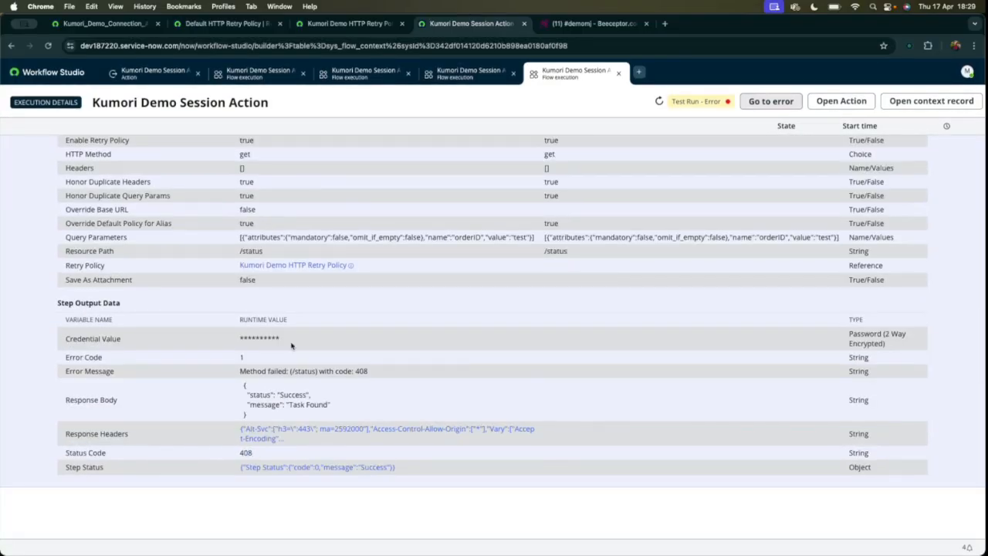
scroll(292, 346, up, 3)
scroll(292, 346, down, 3)
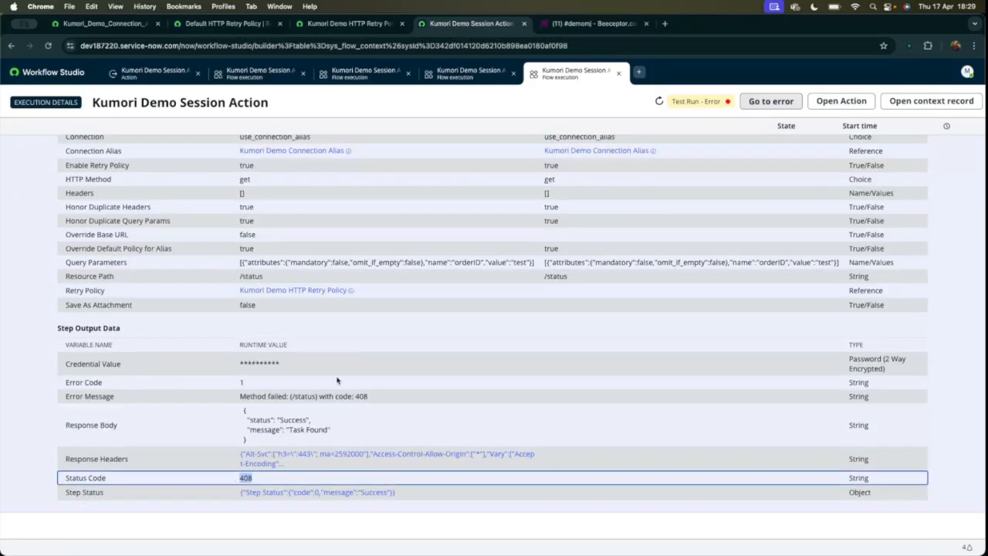
scroll(337, 379, up, 8)
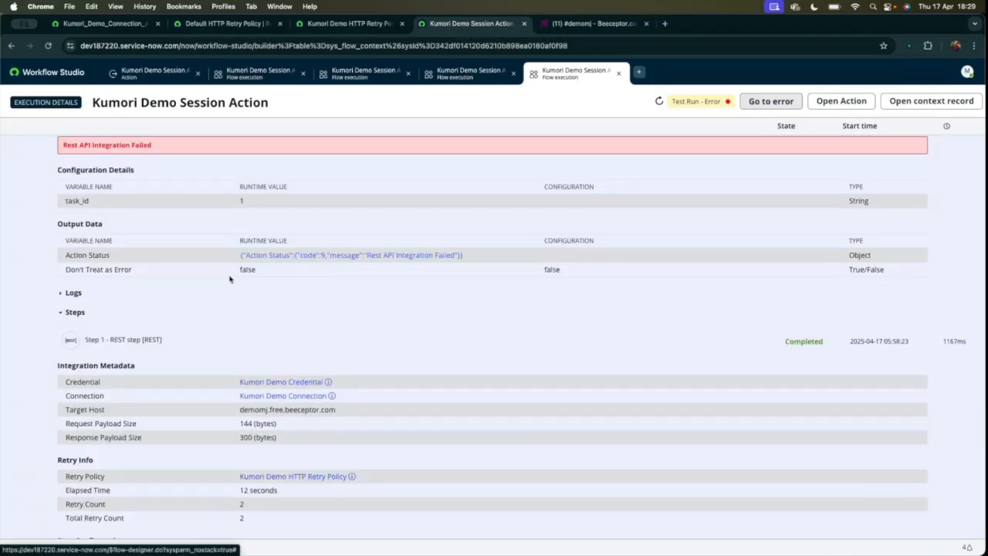
scroll(191, 318, up, 2)
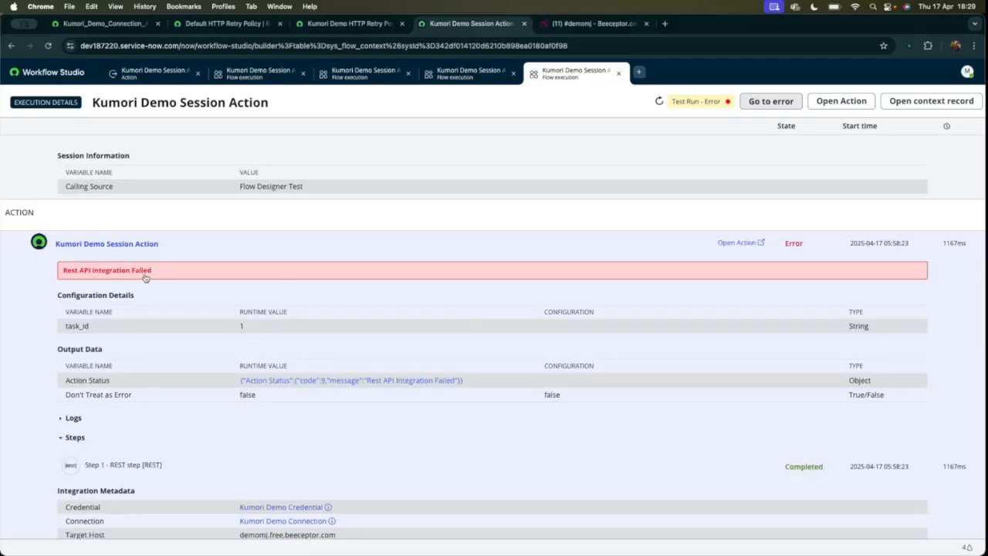
Compare the execution's error banner with the status message defined in the action's error condition.
drag(157, 274, 213, 253)
click(214, 252)
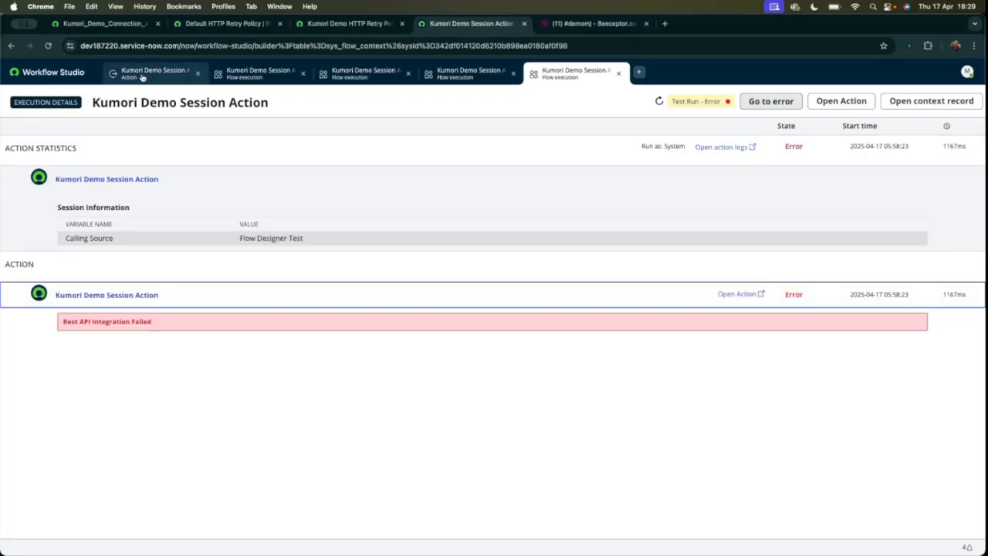
click(144, 77)
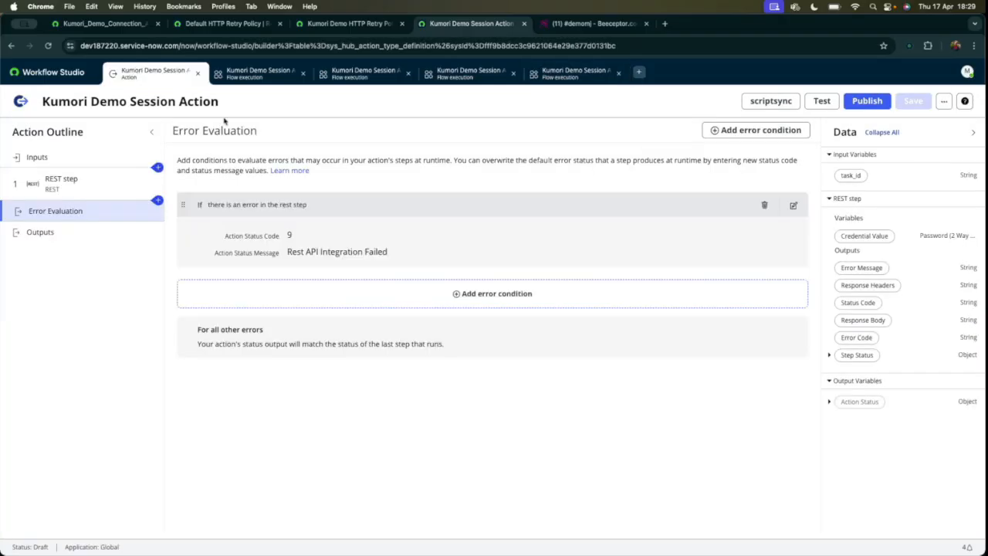
click(575, 78)
click(88, 301)
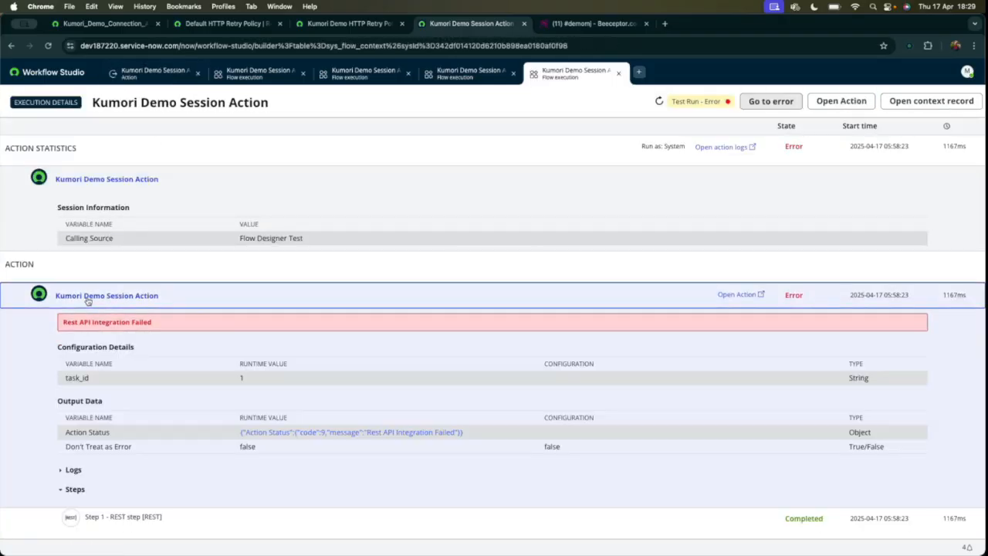
View the raw Action Status output object, inspect its code and message, and close the viewer.
scroll(143, 424, down, 1)
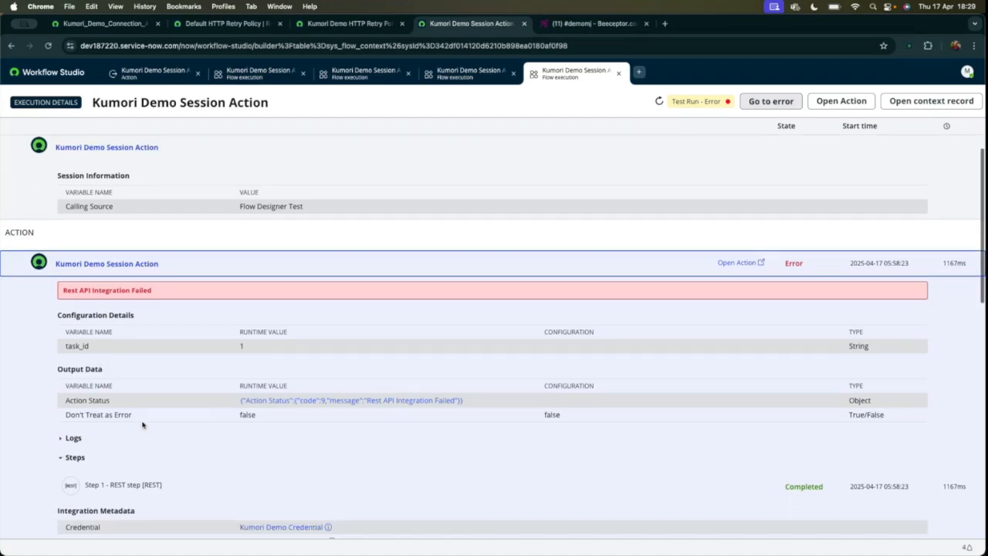
scroll(154, 401, down, 1)
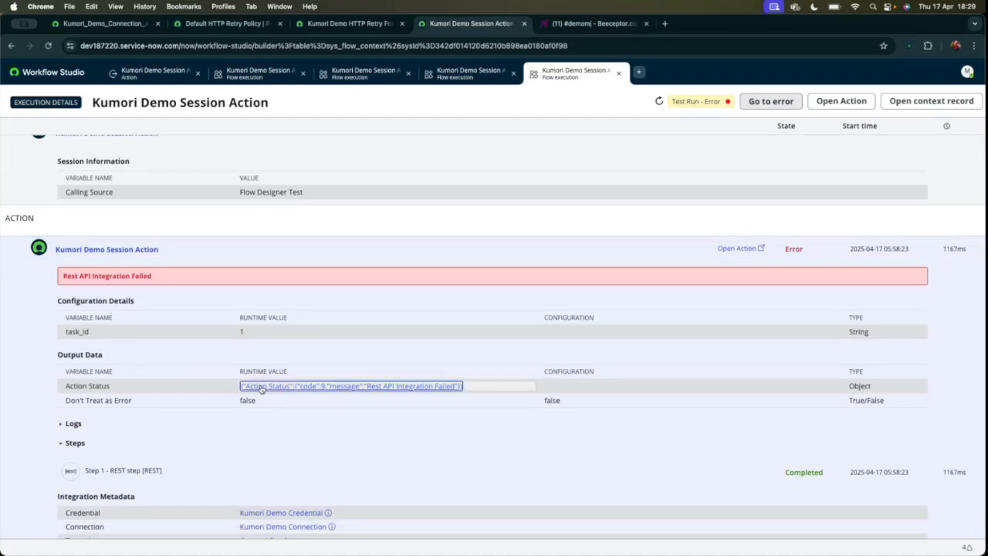
click(278, 386)
drag(374, 220, 343, 153)
click(391, 189)
double_click(396, 189)
click(417, 190)
drag(429, 196, 529, 203)
click(609, 150)
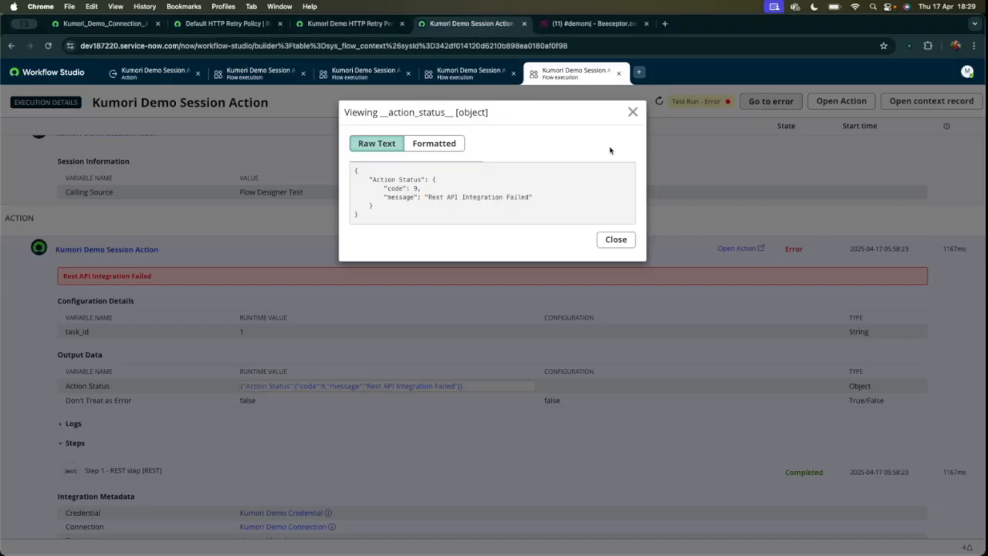
click(633, 112)
Recheck the Error Evaluation settings against the error message in the test run's execution details.
scroll(343, 320, down, 1)
scroll(343, 320, up, 1)
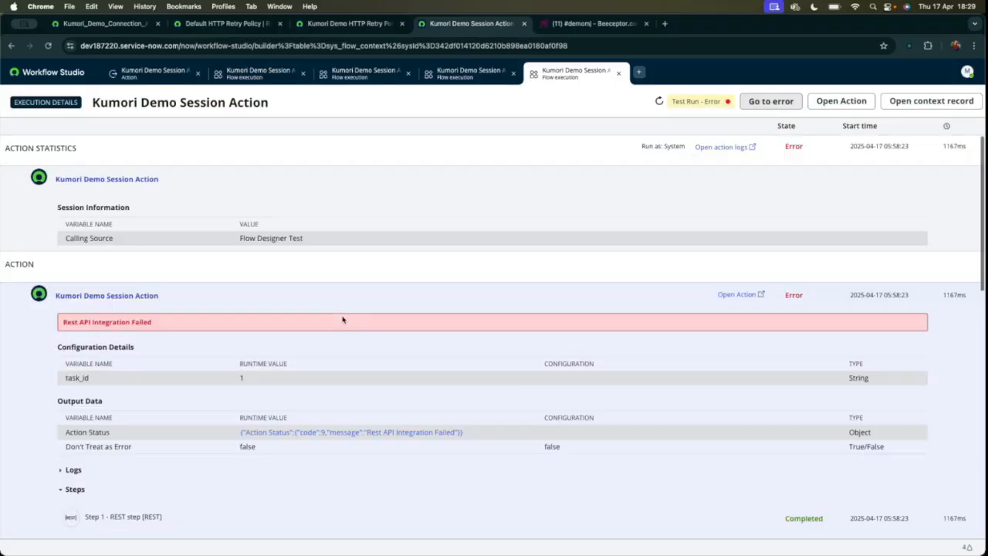
click(154, 72)
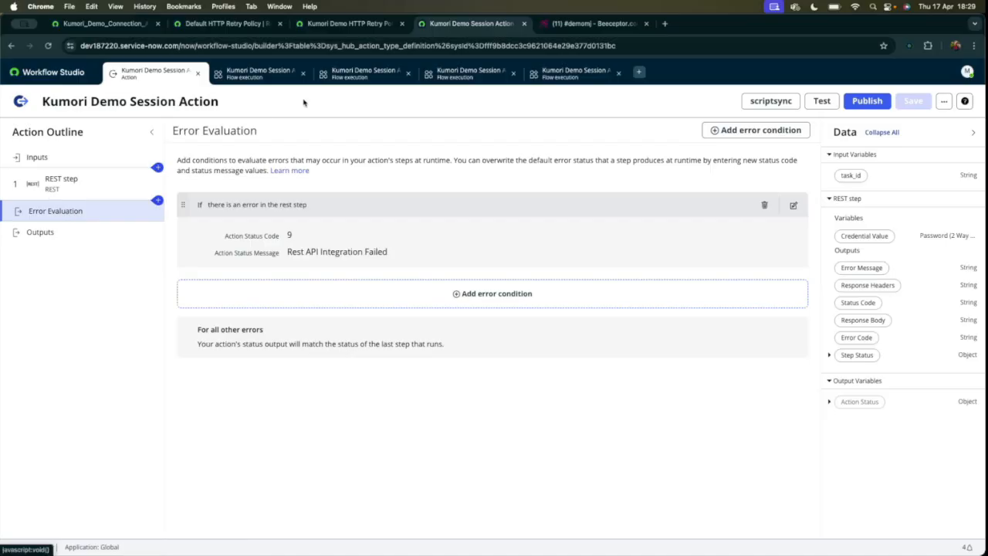
click(571, 71)
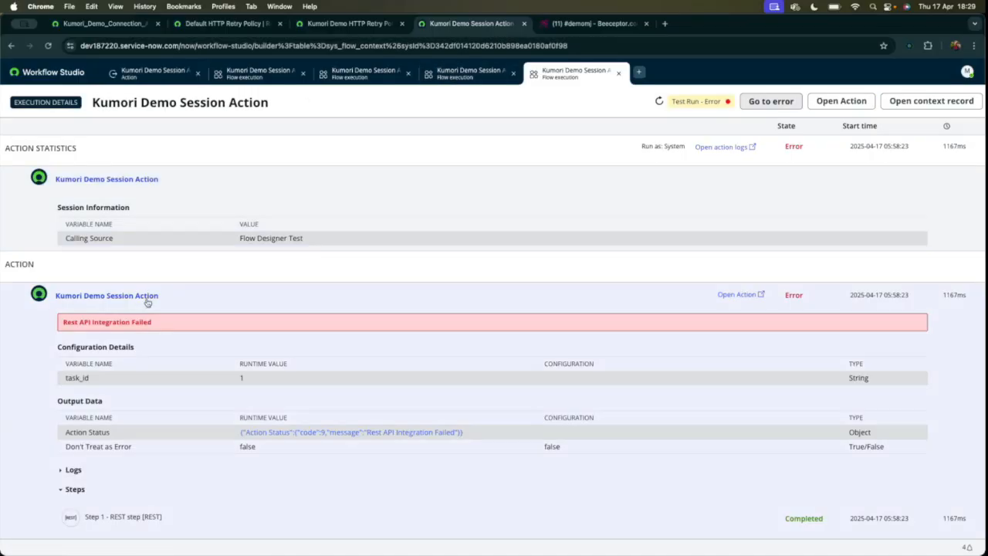
drag(63, 322, 199, 325)
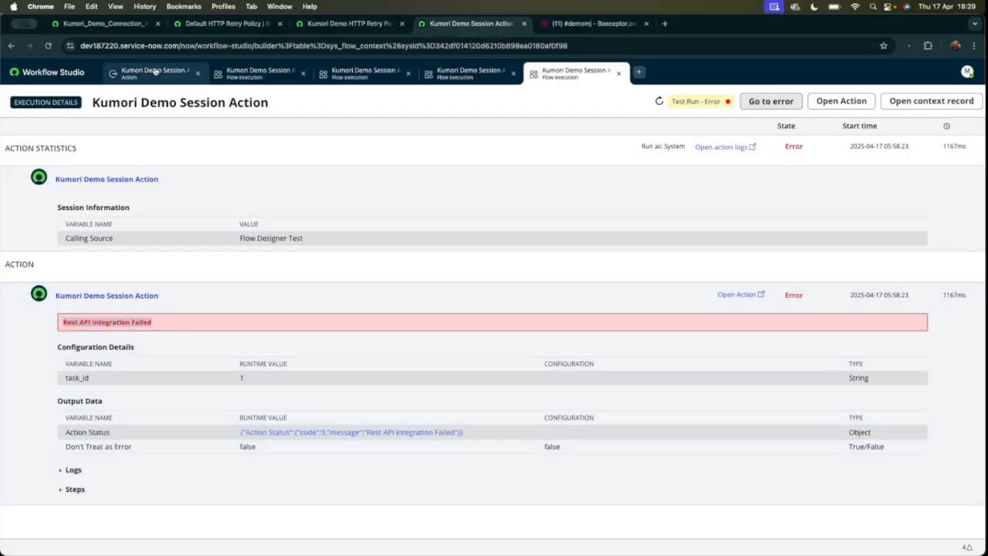
Add a String output labelled status_update to the Kumori Demo Session Action and save the action.
click(152, 72)
click(67, 231)
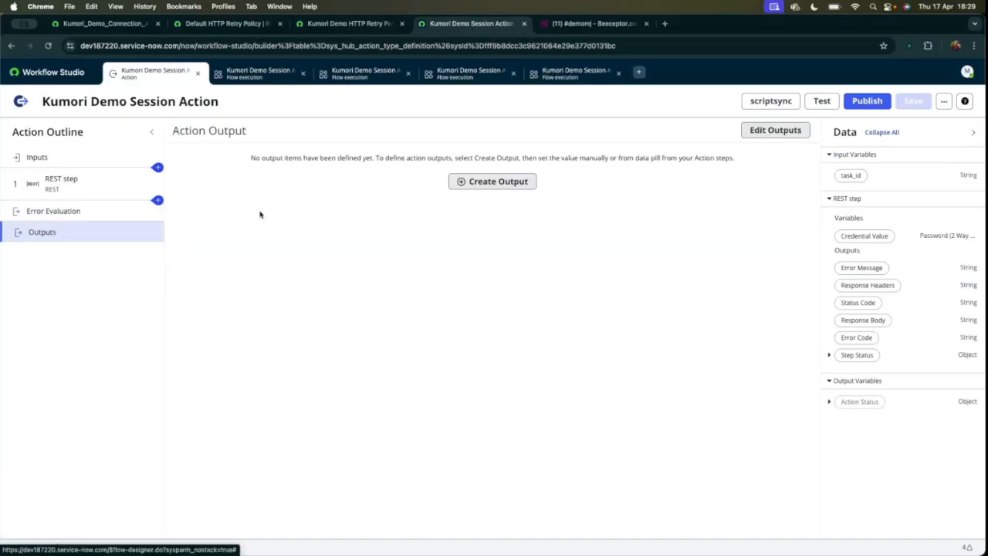
click(516, 181)
click(221, 186)
double_click(211, 183)
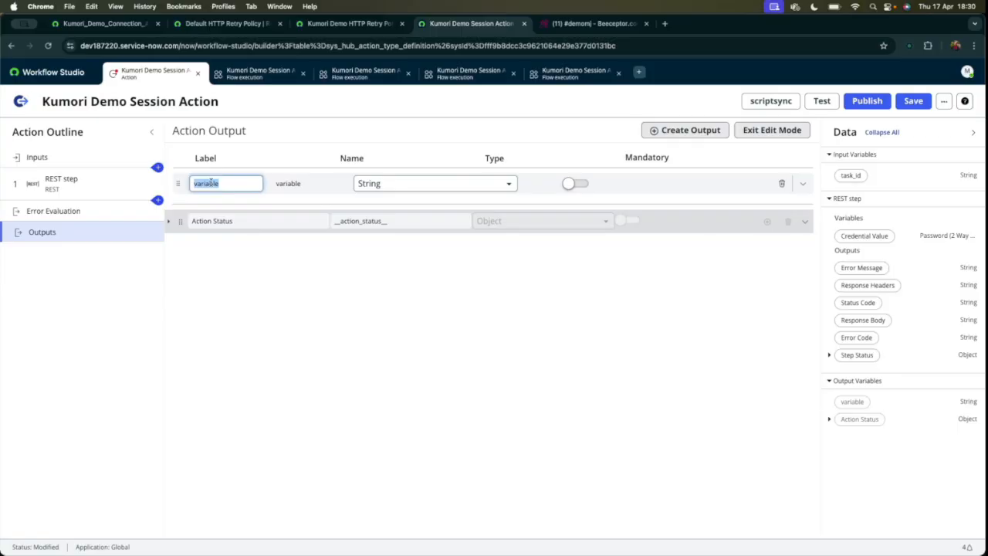
text(status_update)
key(Tab)
click(280, 261)
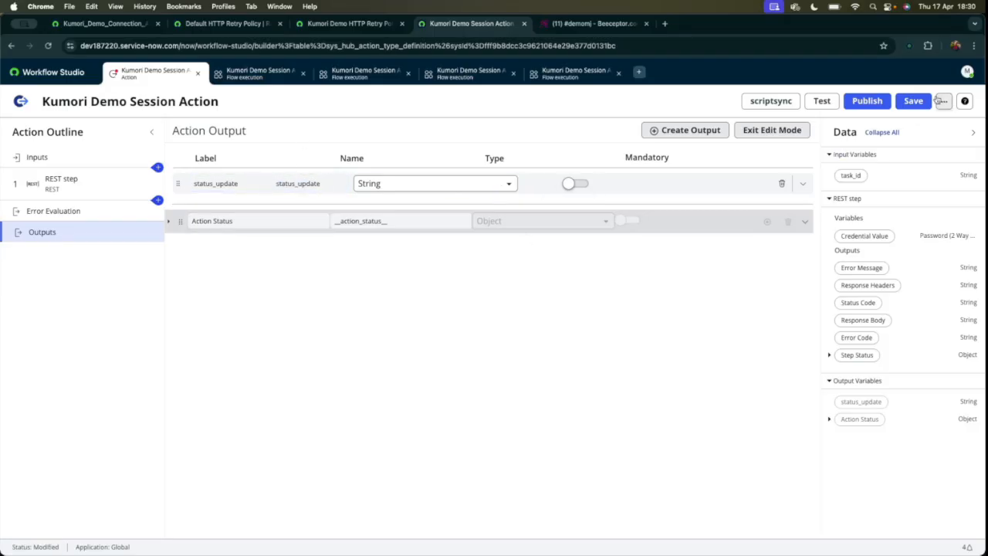
click(914, 101)
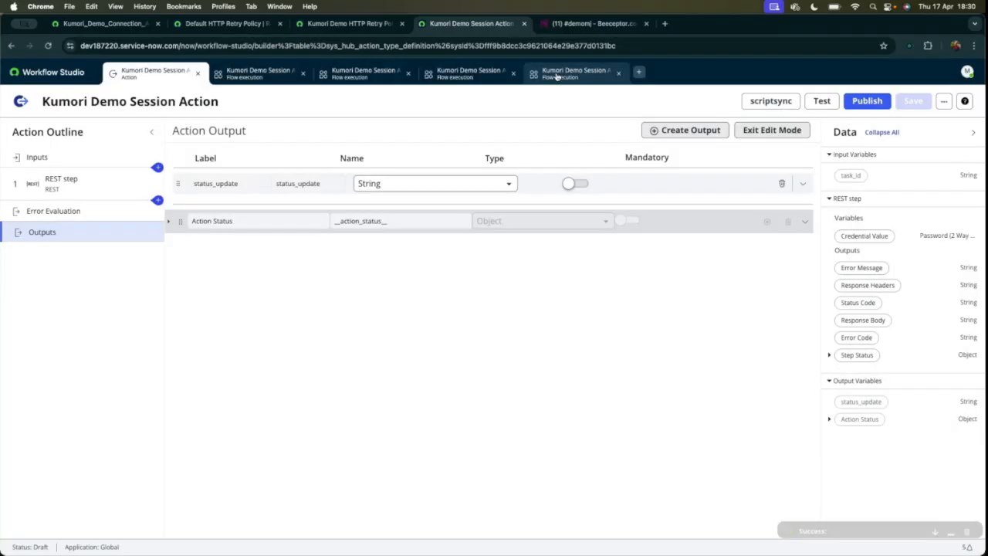
Test the action with task_id 1 and check the status_update output in its execution details.
click(822, 101)
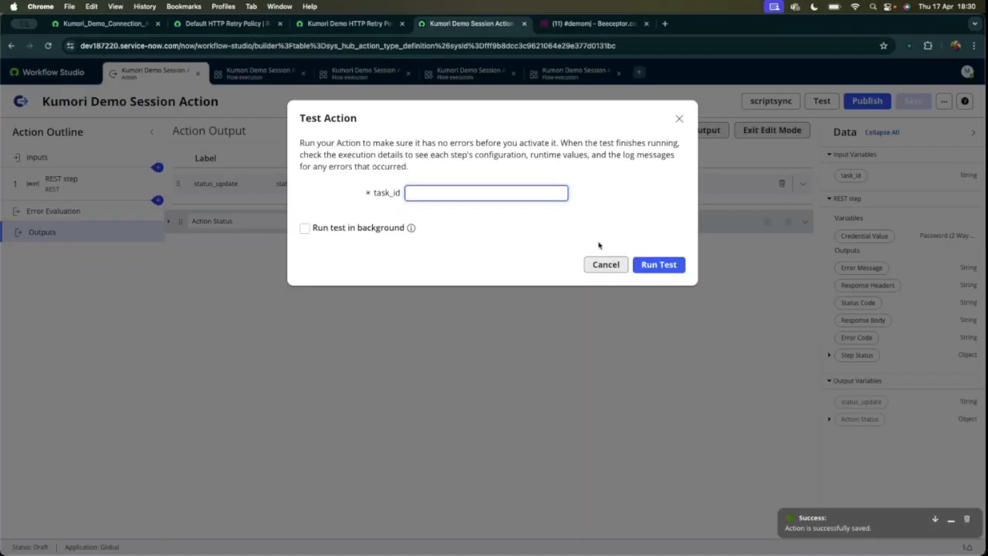
text(1)
click(662, 267)
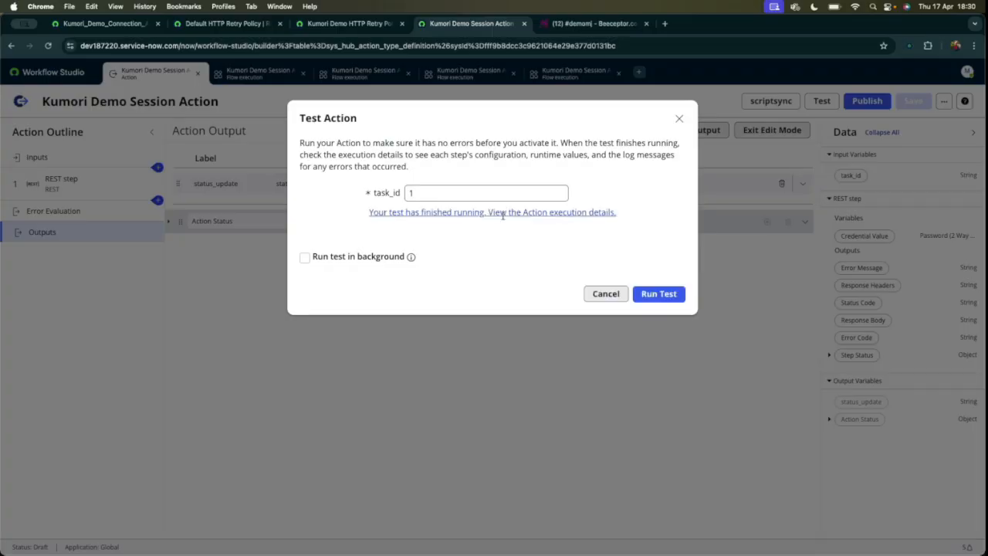
click(503, 213)
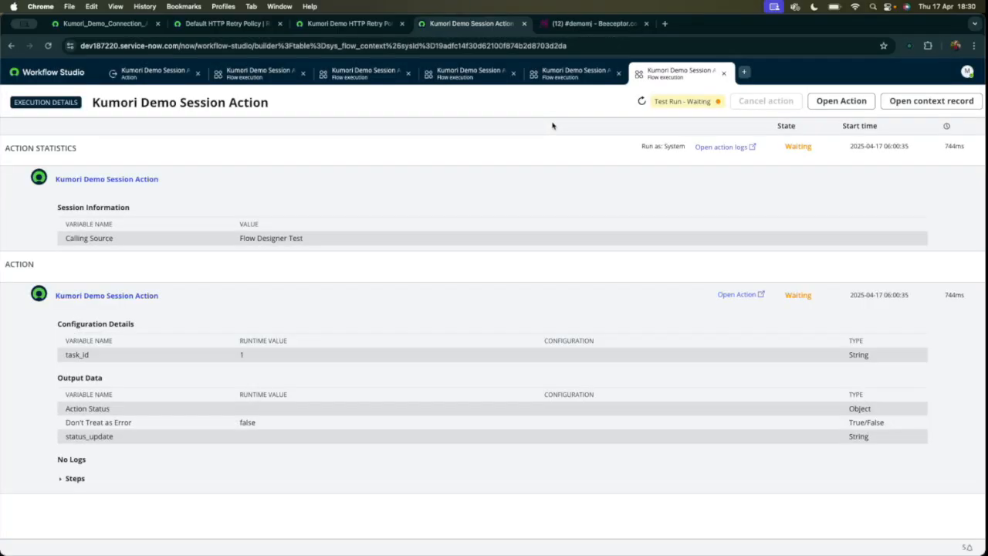
scroll(330, 354, down, 1)
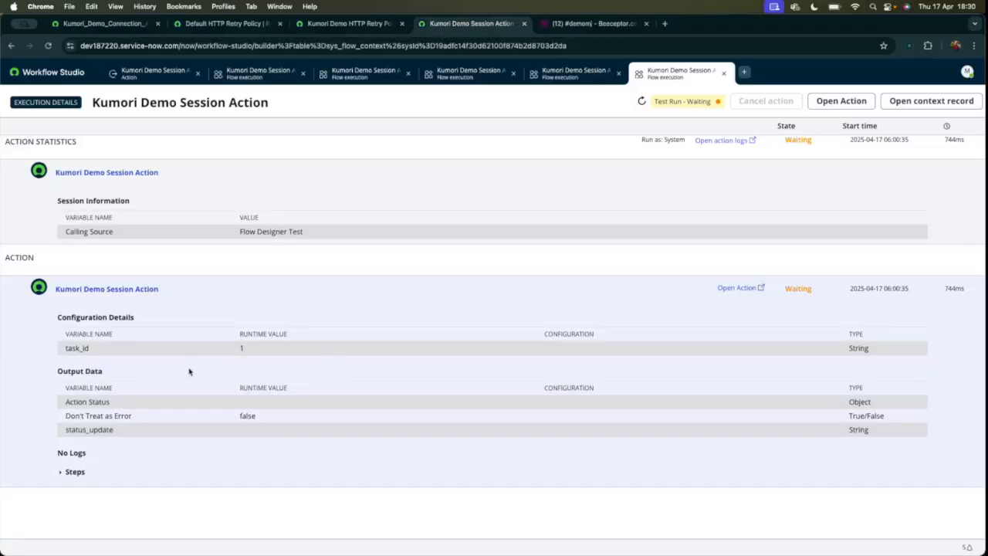
click(121, 432)
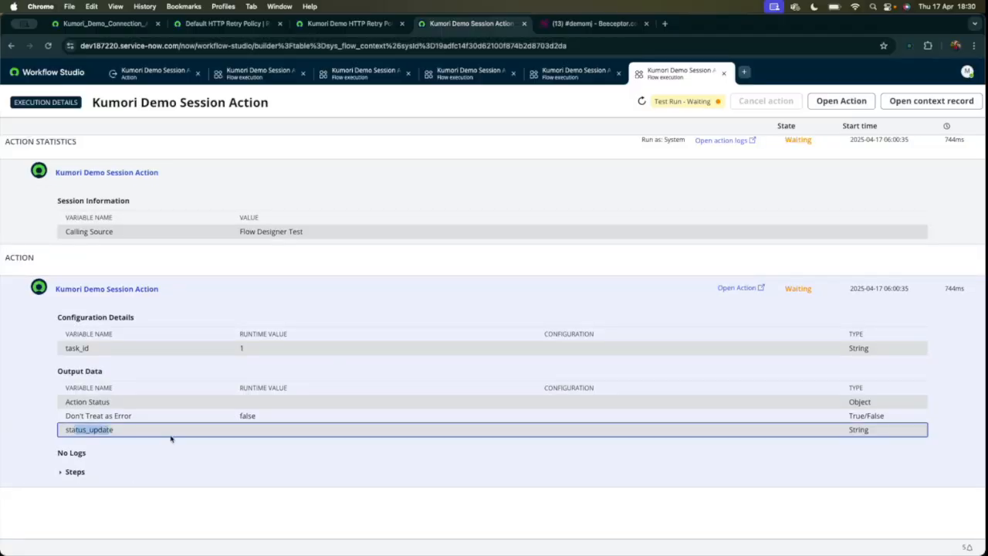
Map the REST step's Response Body data pill to the status_update output and save the action.
click(135, 75)
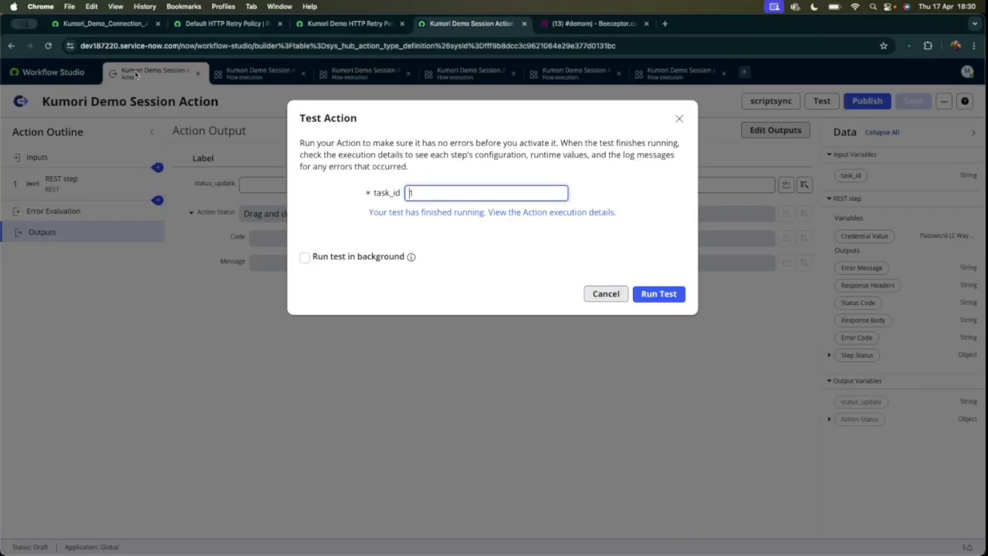
click(604, 293)
click(298, 184)
drag(195, 184, 241, 184)
click(207, 193)
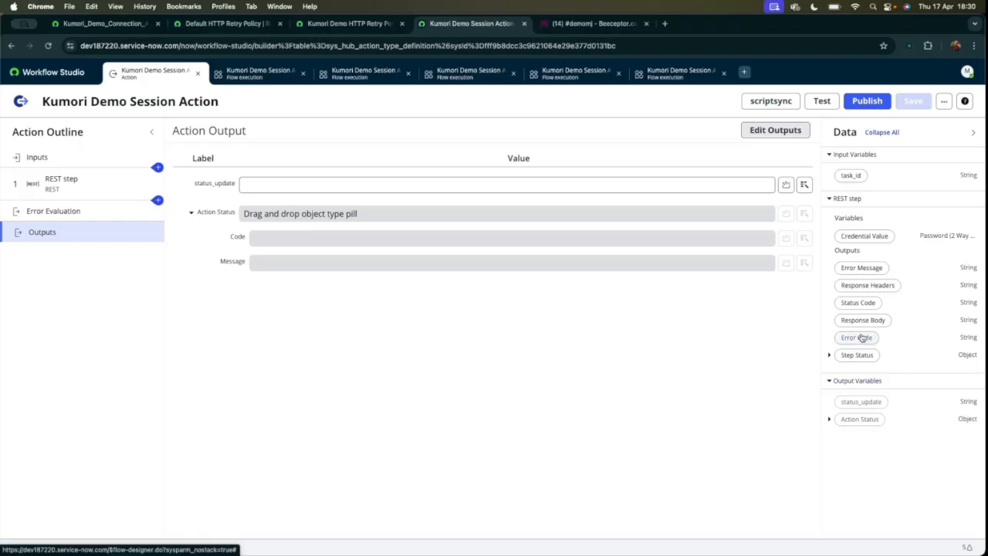
drag(863, 320, 302, 186)
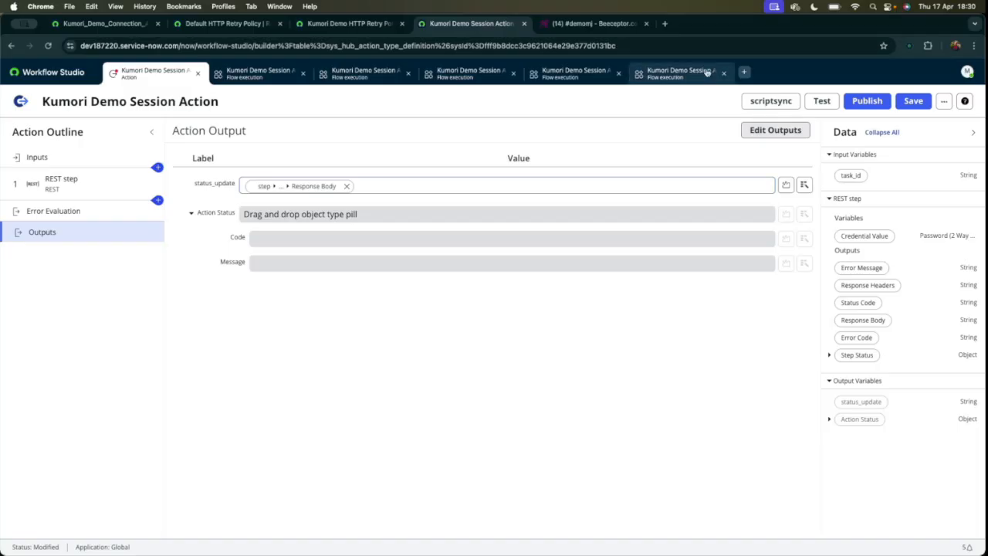
click(593, 24)
click(468, 24)
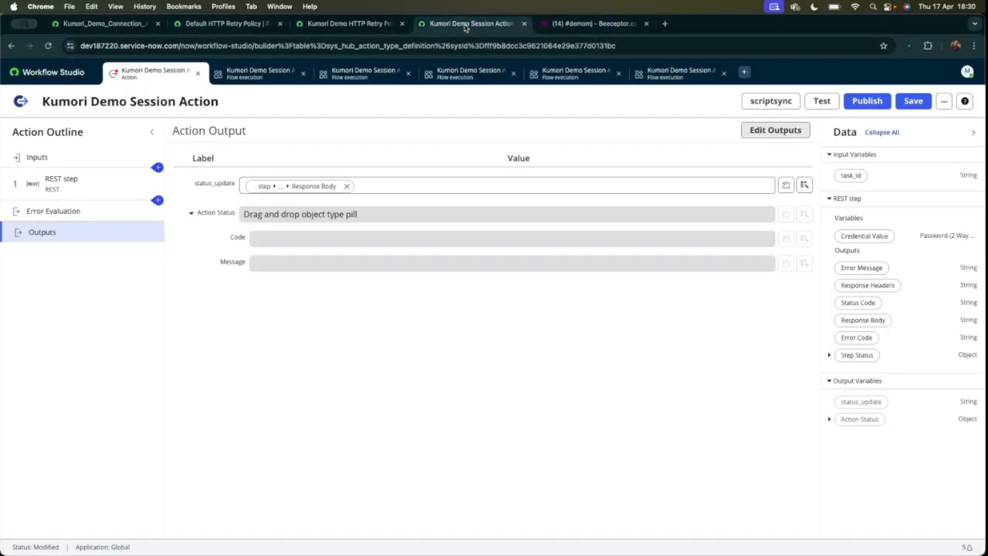
click(911, 101)
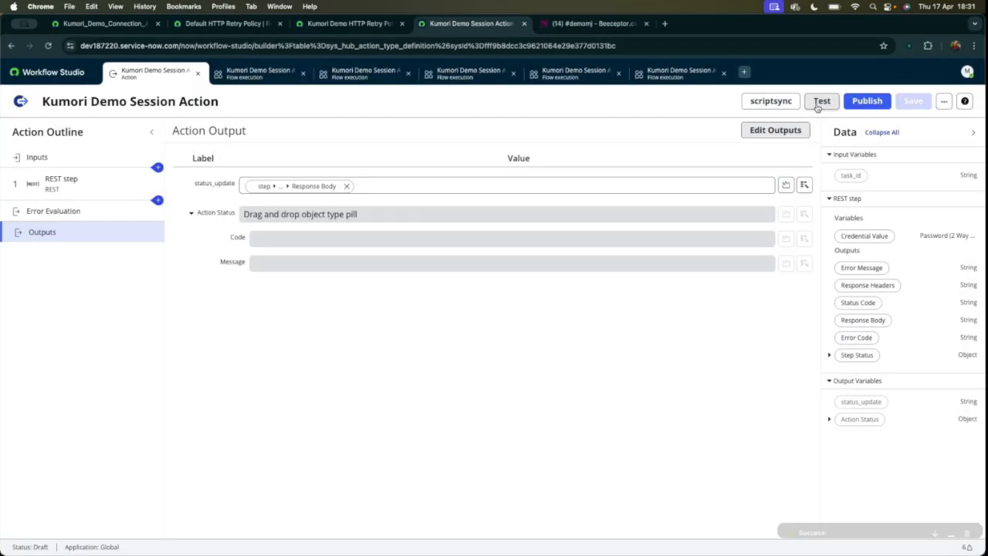
Run another test of the saved action with task_id 1 and open its execution details.
click(821, 101)
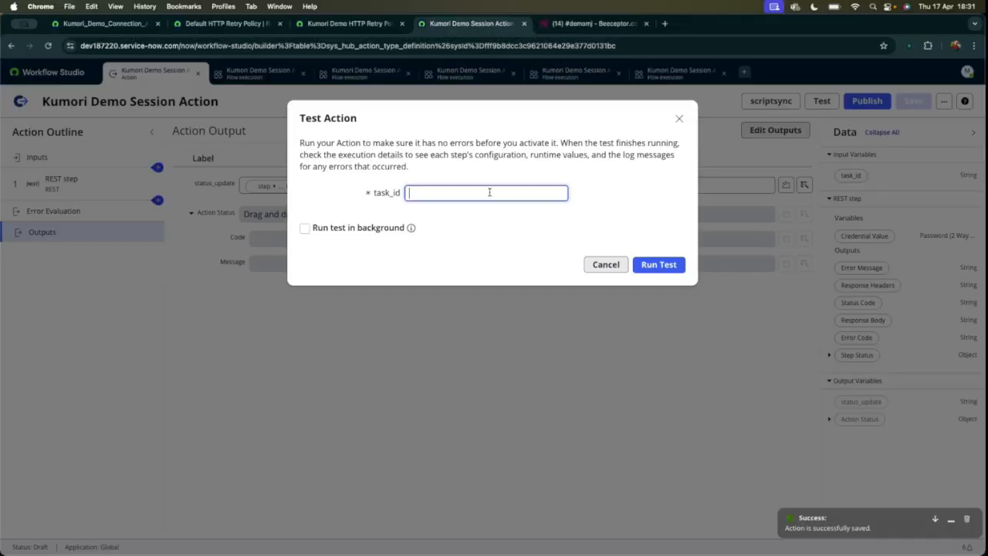
text(1)
click(647, 265)
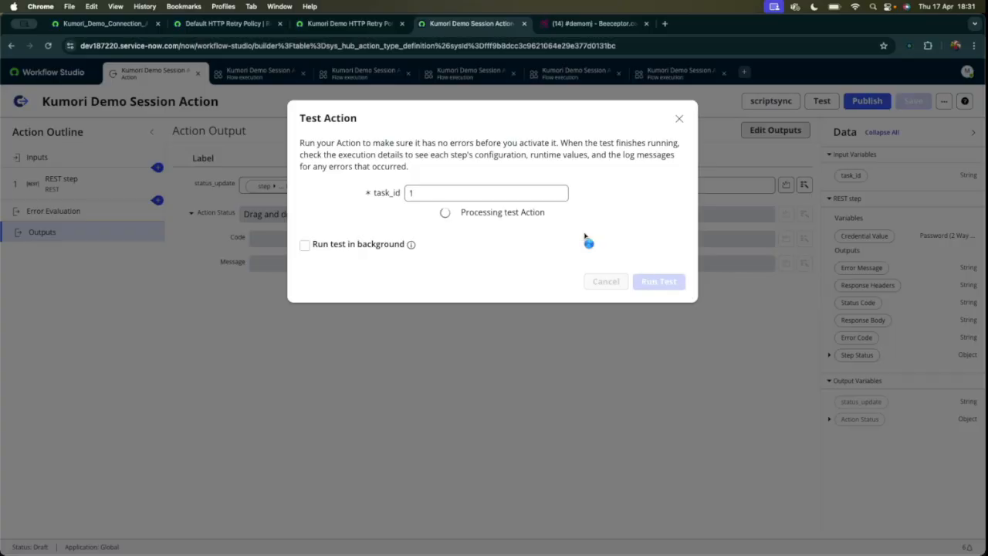
click(511, 212)
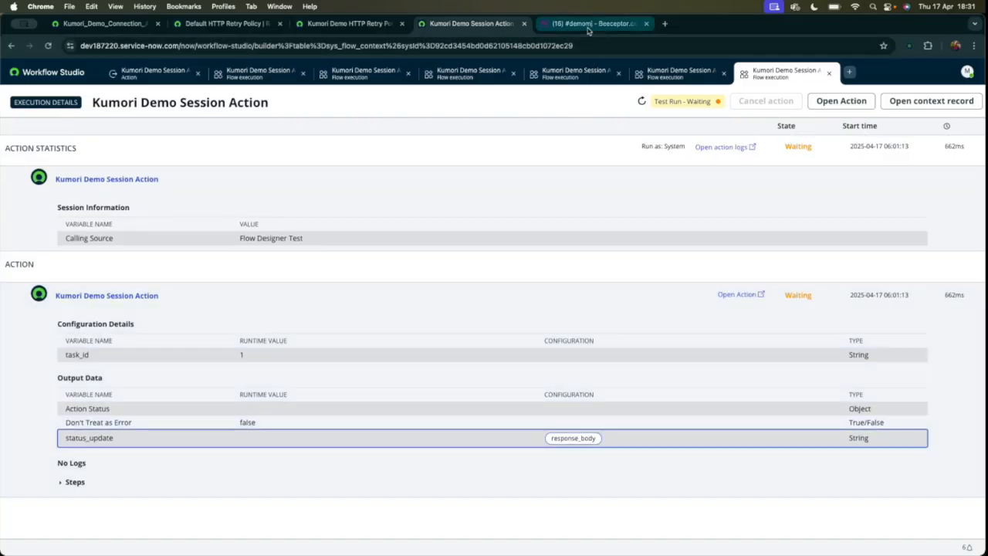
Refresh the waiting test run's execution details and examine its REST step, state and output data.
click(641, 101)
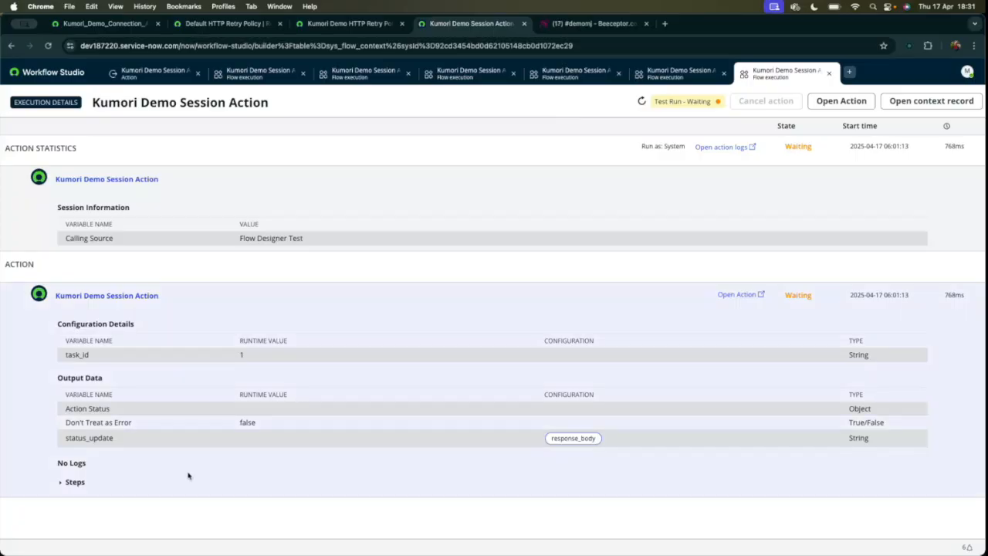
scroll(154, 473, down, 1)
click(61, 472)
scroll(195, 414, down, 2)
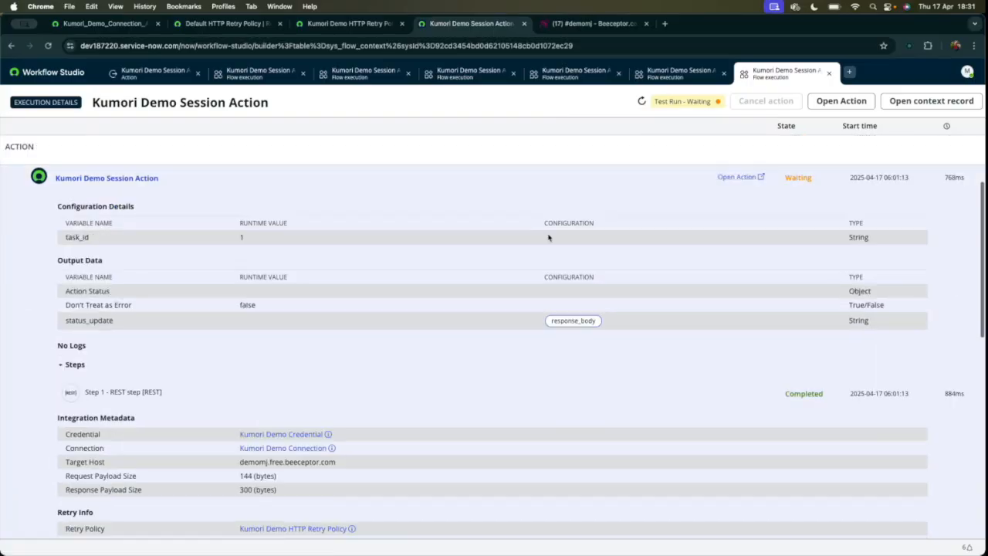
scroll(549, 236, up, 2)
click(642, 102)
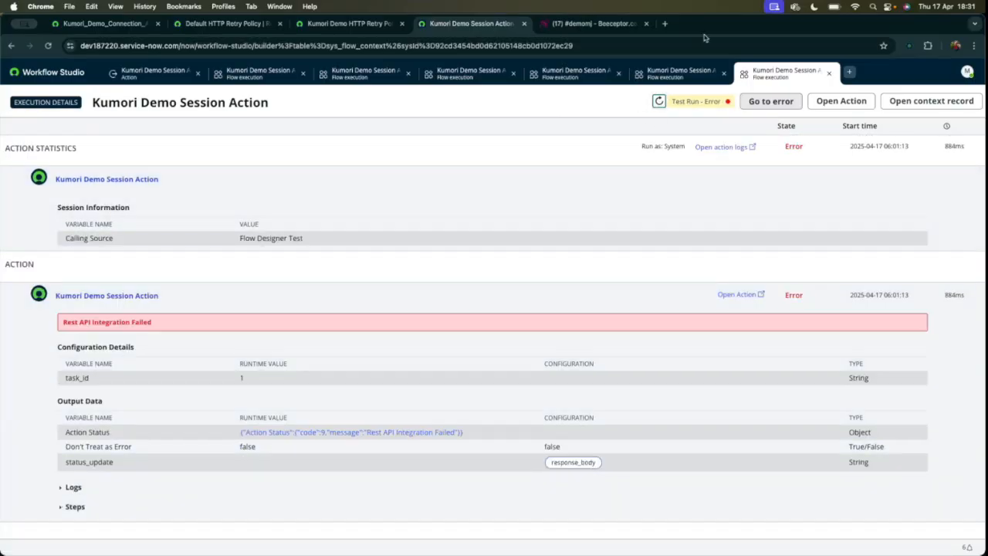
scroll(569, 262, down, 2)
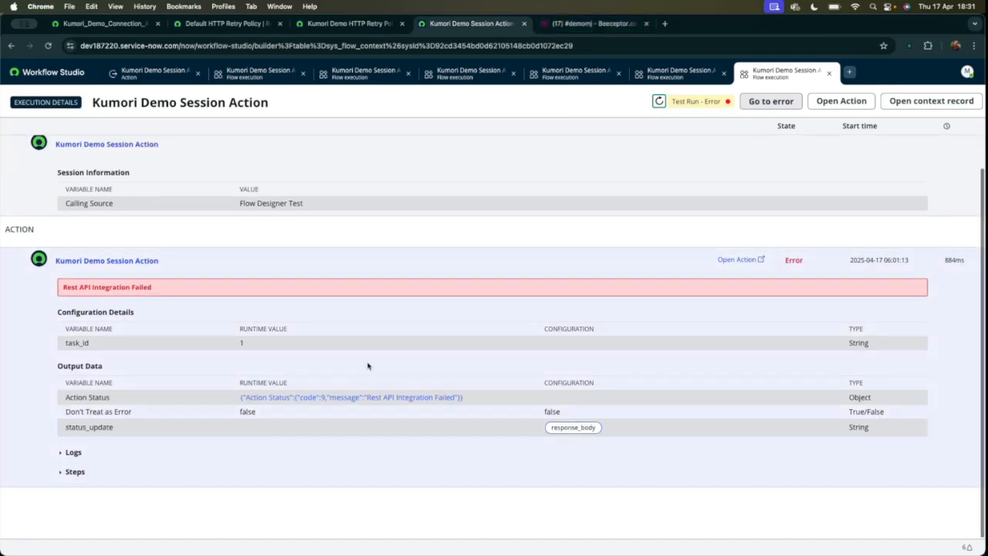
In Beeceptor, set the /status?orderID=test mocking rule to return HTTP status 200 and save the rule.
click(591, 23)
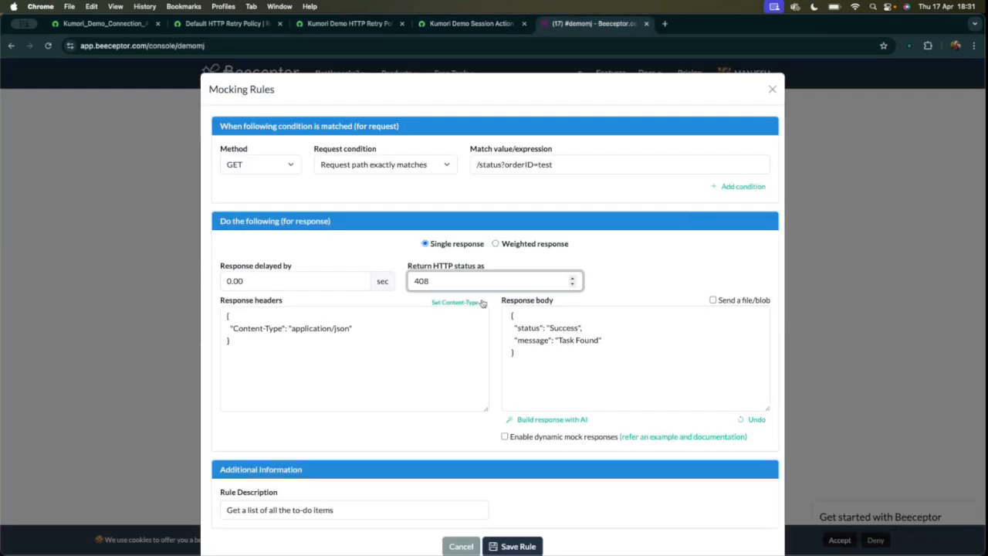
double_click(443, 281)
text(20)
click(673, 265)
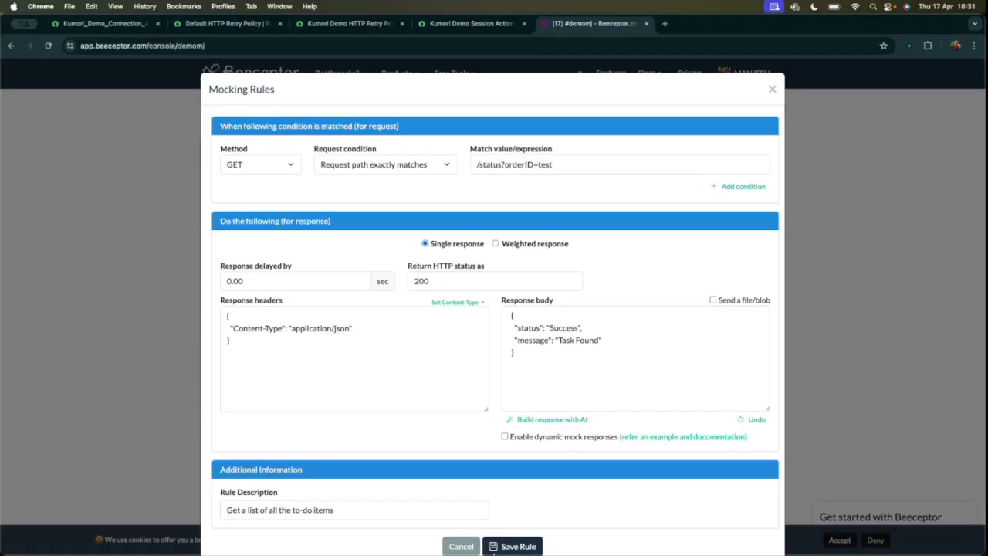
click(494, 548)
Switch back to Workflow Studio and close all the old flow execution tabs, leaving only the action open.
click(471, 23)
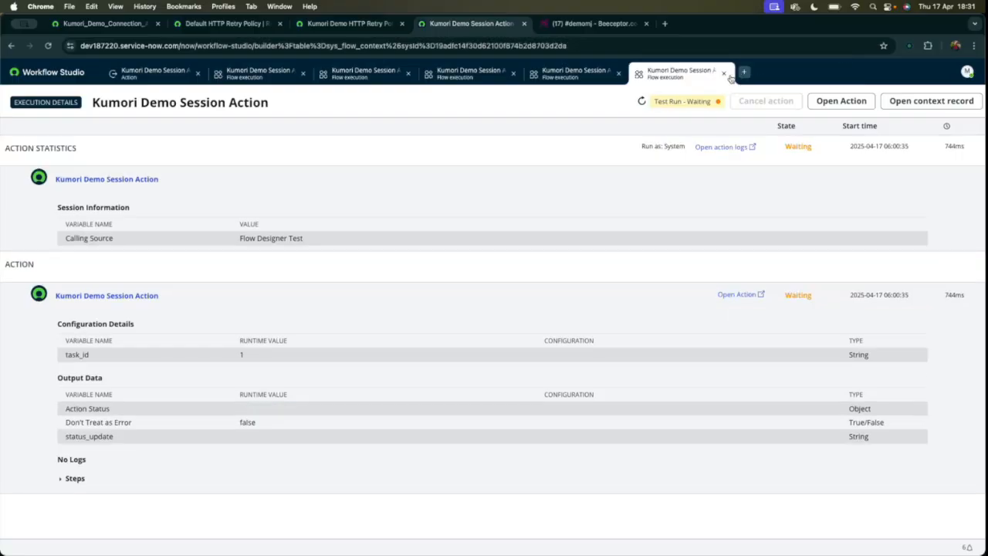
click(725, 74)
click(618, 74)
click(513, 74)
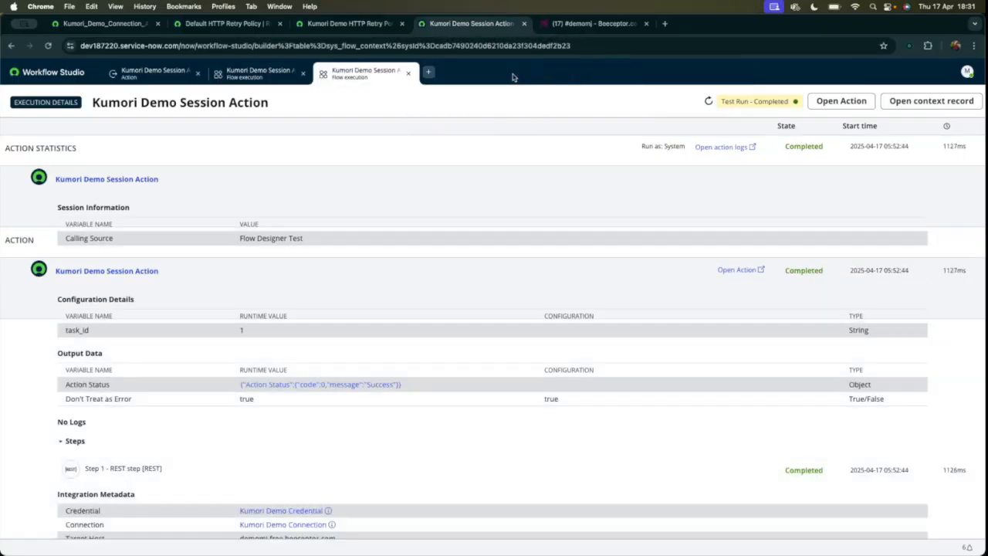
click(412, 75)
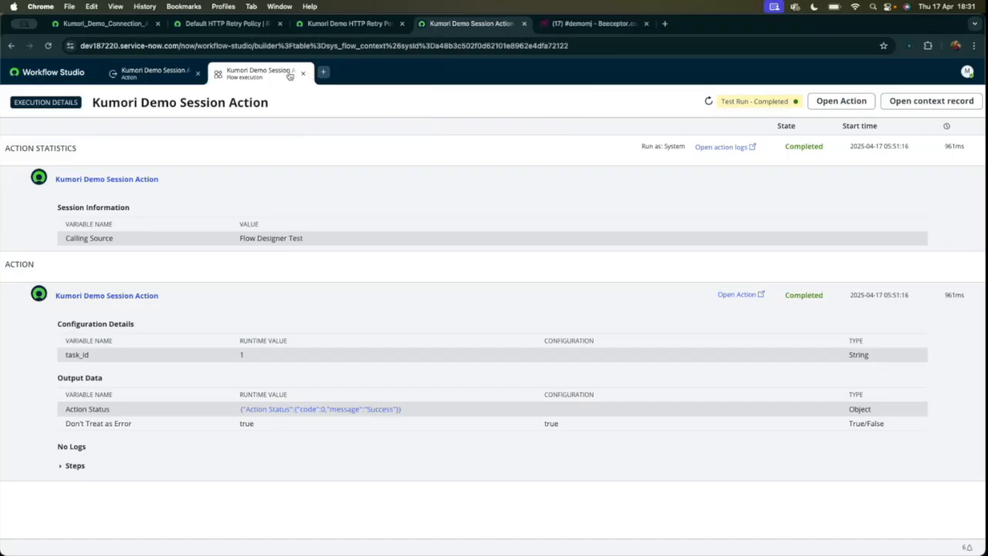
click(303, 74)
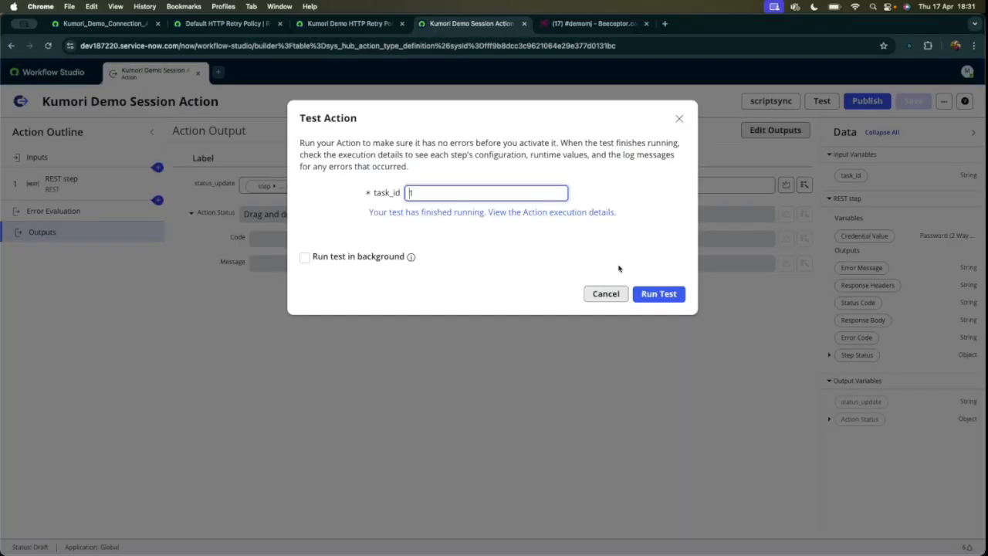
Rerun the action test with task_id 1 and inspect the status_update runtime value in the execution details.
click(659, 297)
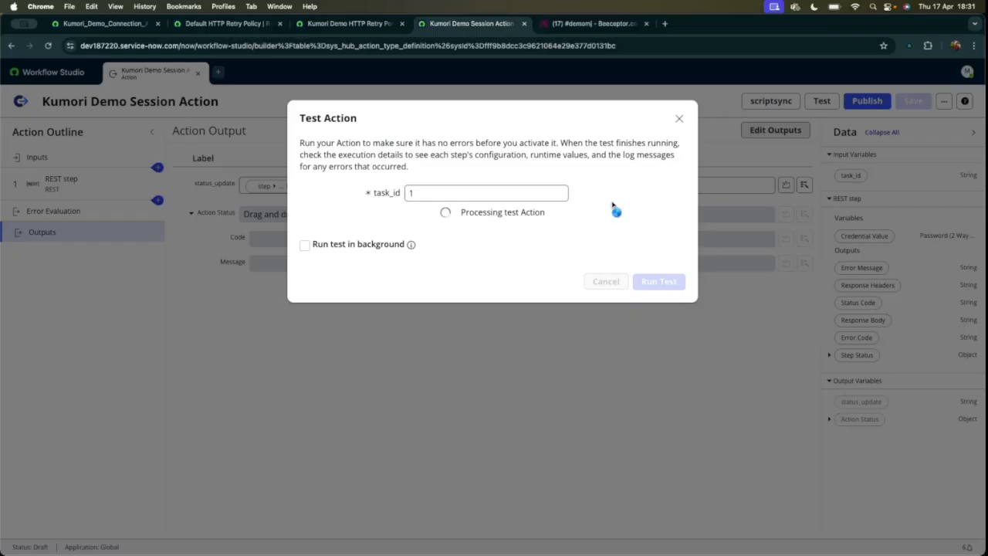
click(569, 214)
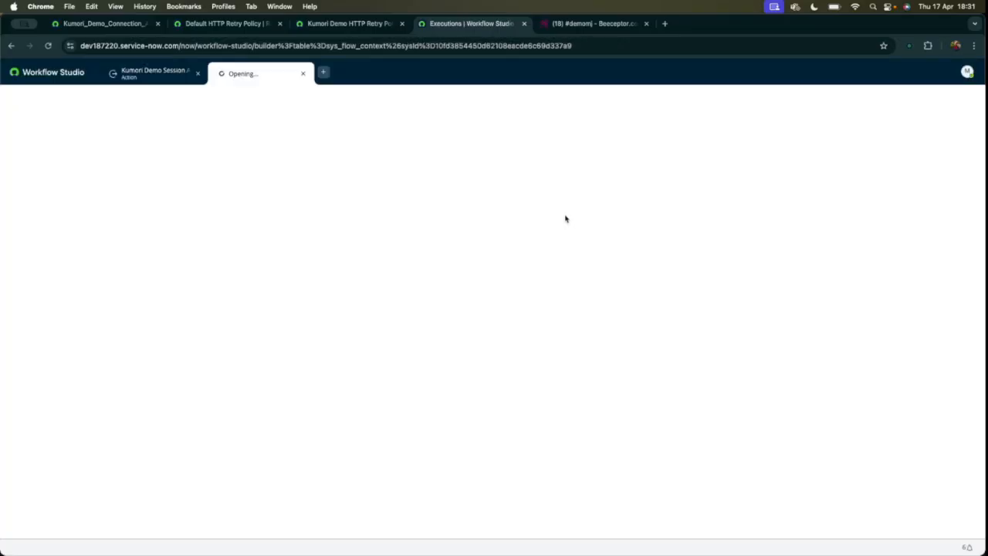
scroll(473, 348, down, 1)
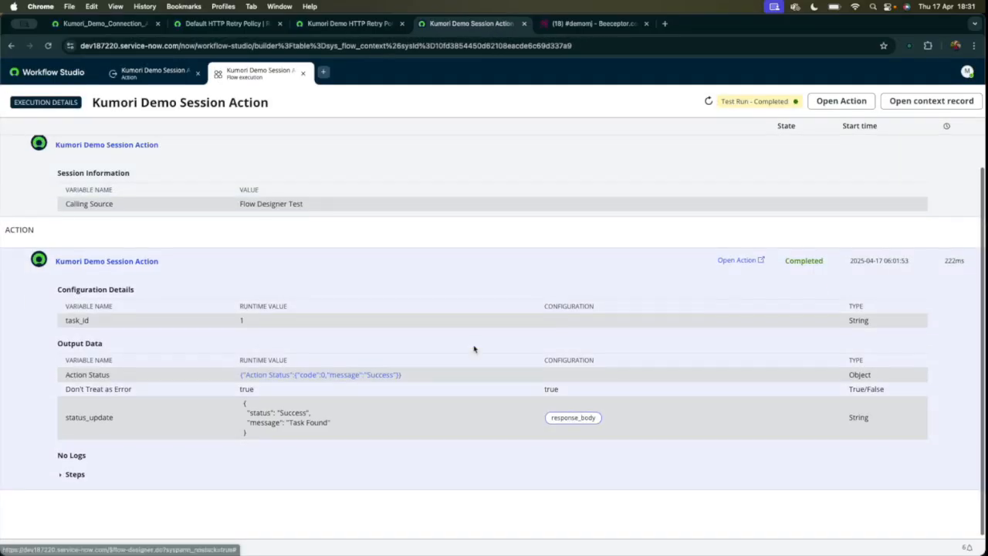
drag(73, 415, 293, 432)
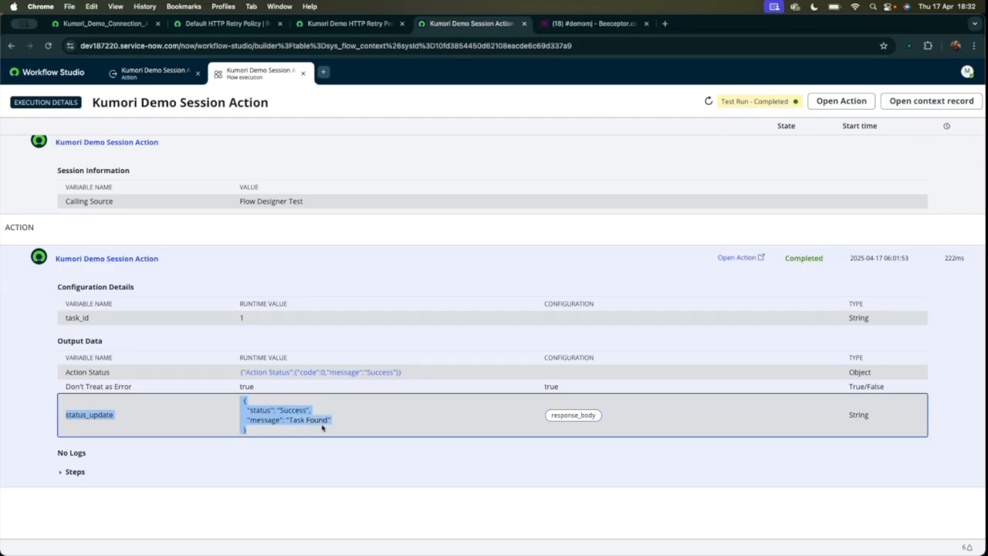
Compare the response body in Beeceptor's /status?orderID=test rule with the execution's status_update output, glancing at the retry policy.
click(595, 23)
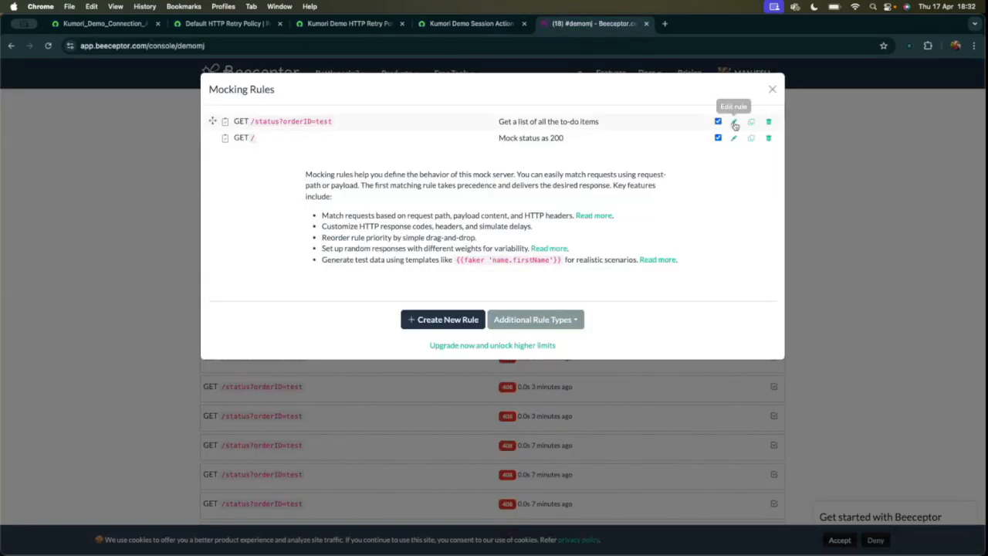
click(735, 124)
drag(529, 361, 497, 296)
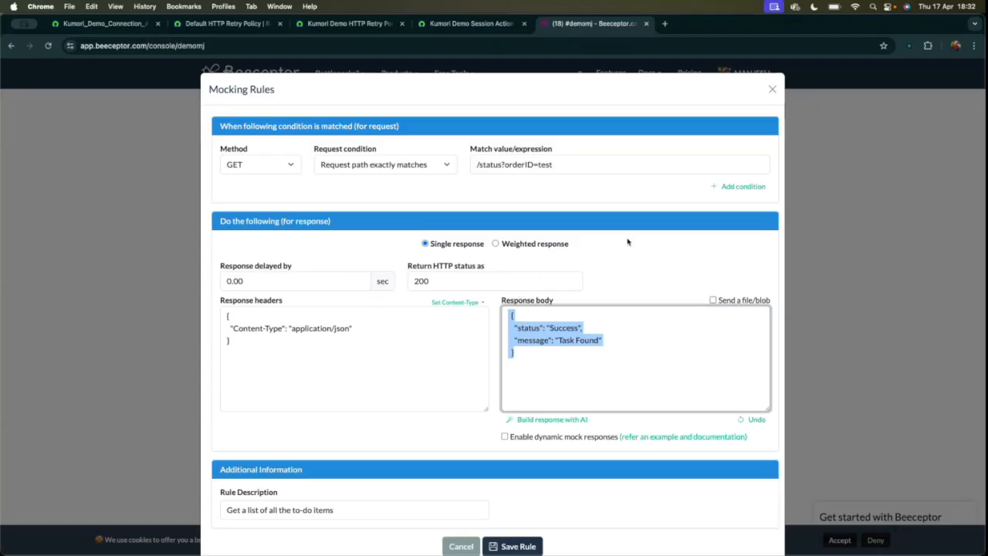
click(445, 26)
click(373, 25)
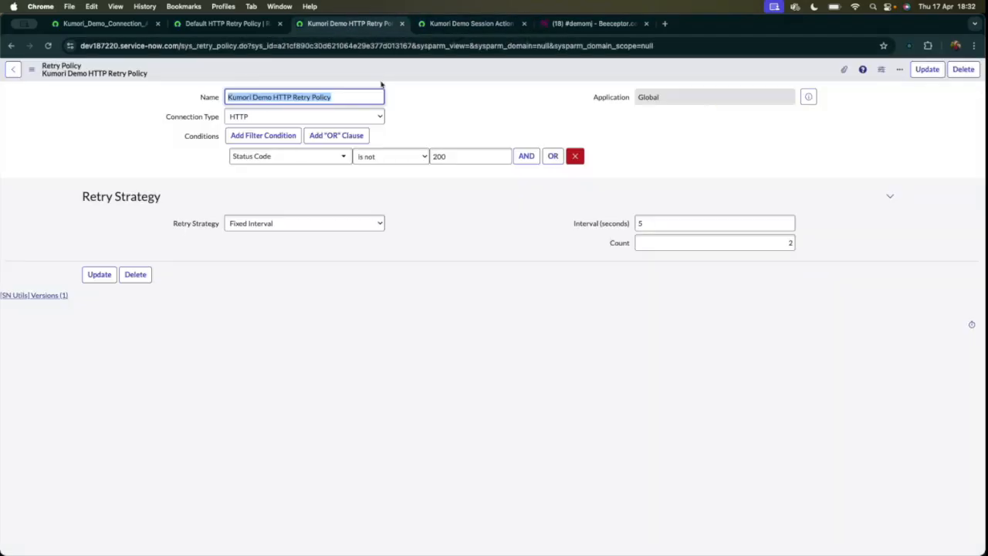
click(463, 21)
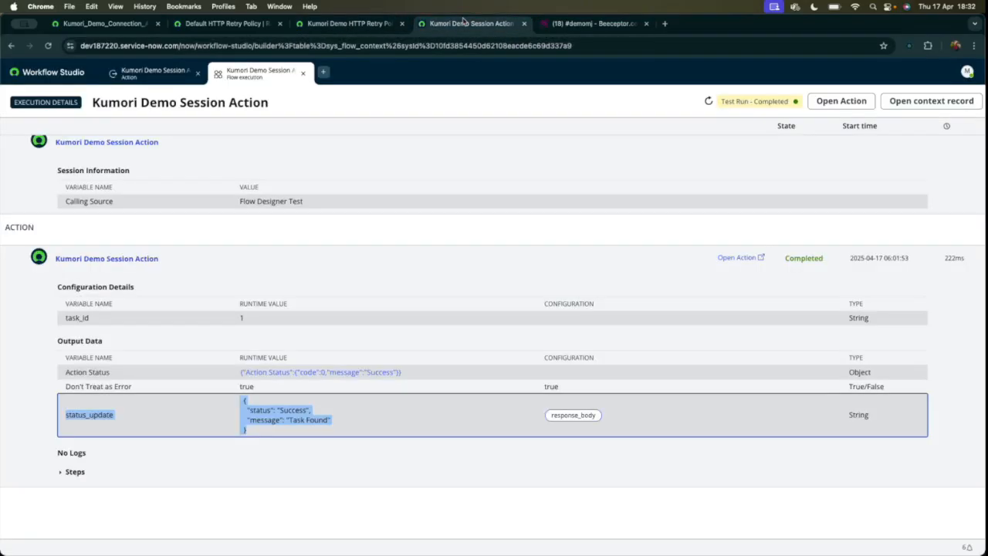
Close the flow execution and the test dialog, and publish Kumori Demo Session Action.
click(302, 73)
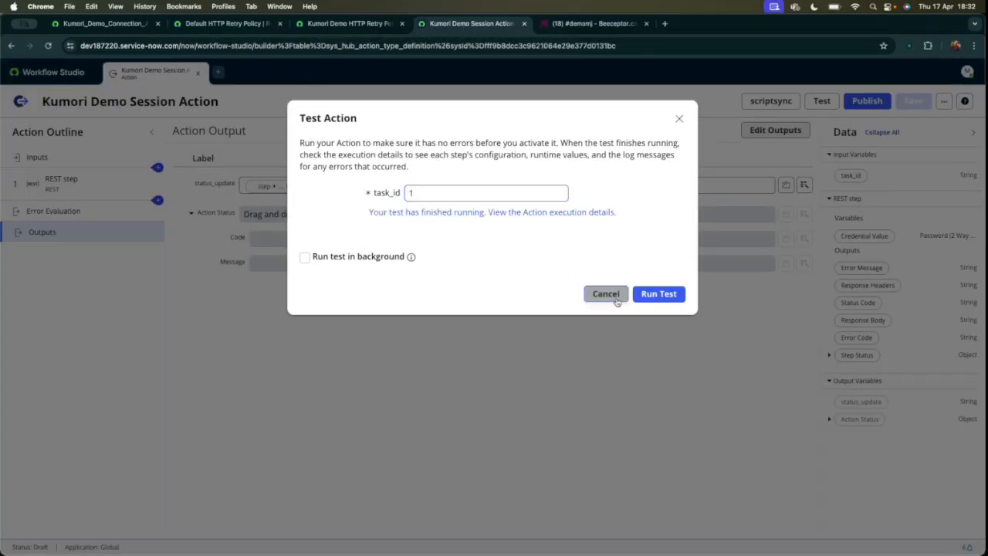
click(592, 291)
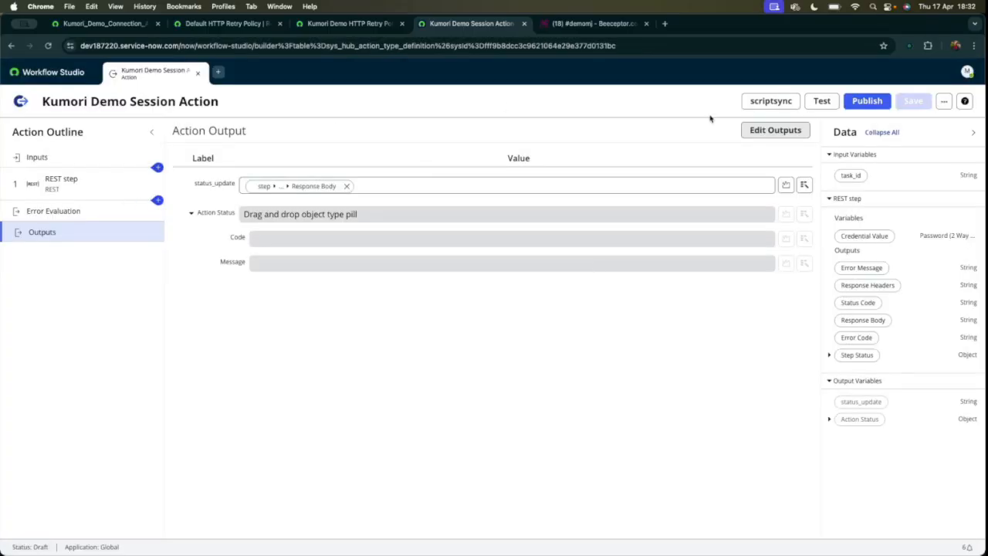
click(878, 101)
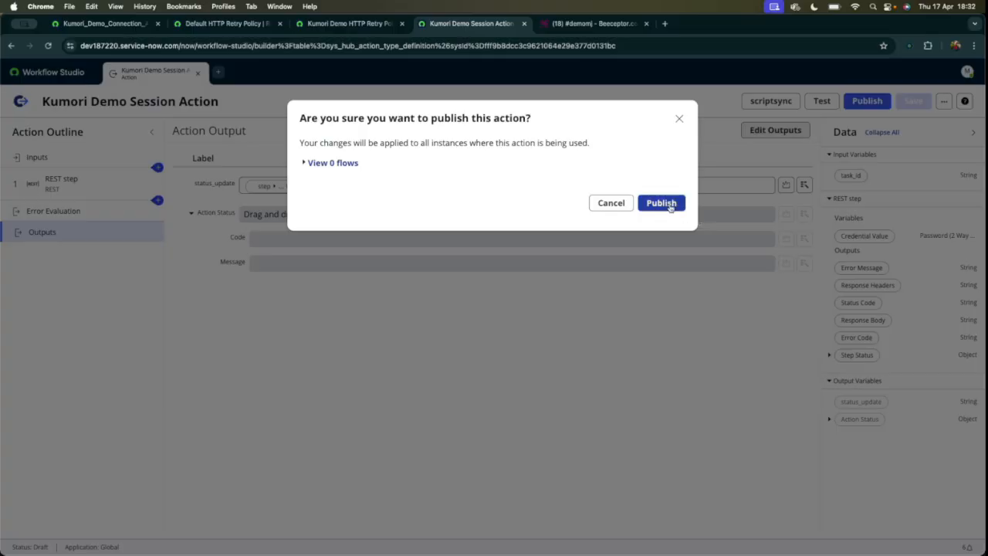
click(664, 203)
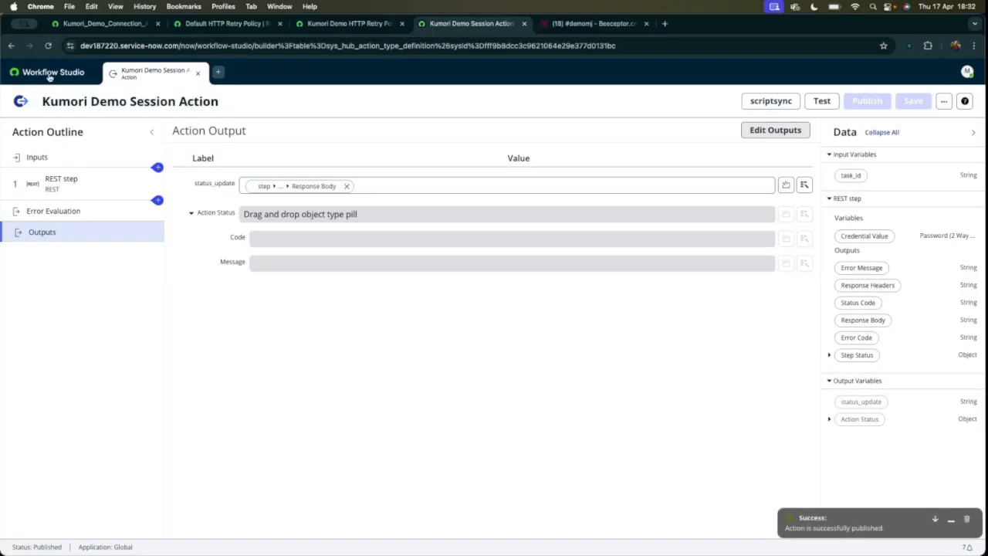
Start a new flow from the Workflow Studio homepage, with Kumori Demo Session Flow as both its name and description.
click(53, 72)
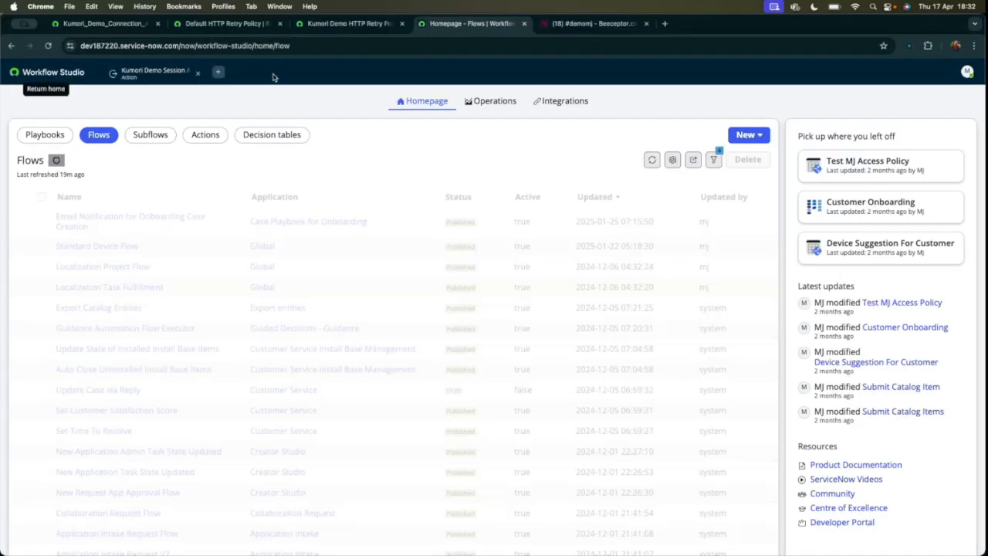
click(747, 134)
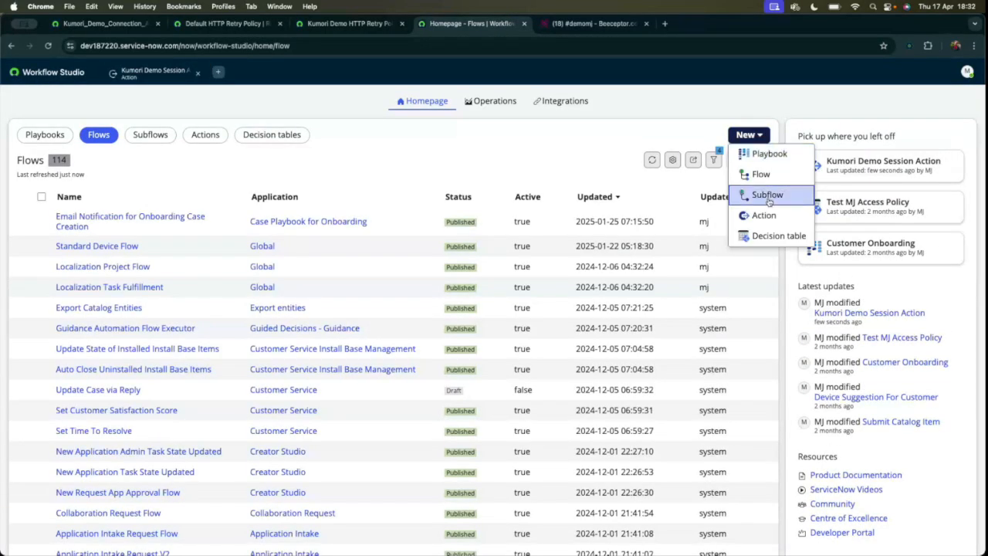
click(760, 174)
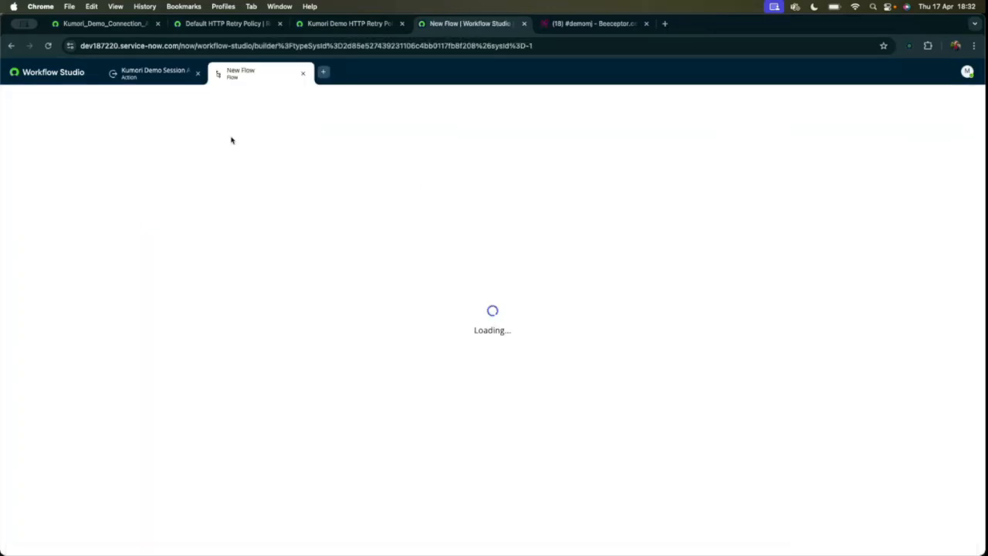
text(Ku)
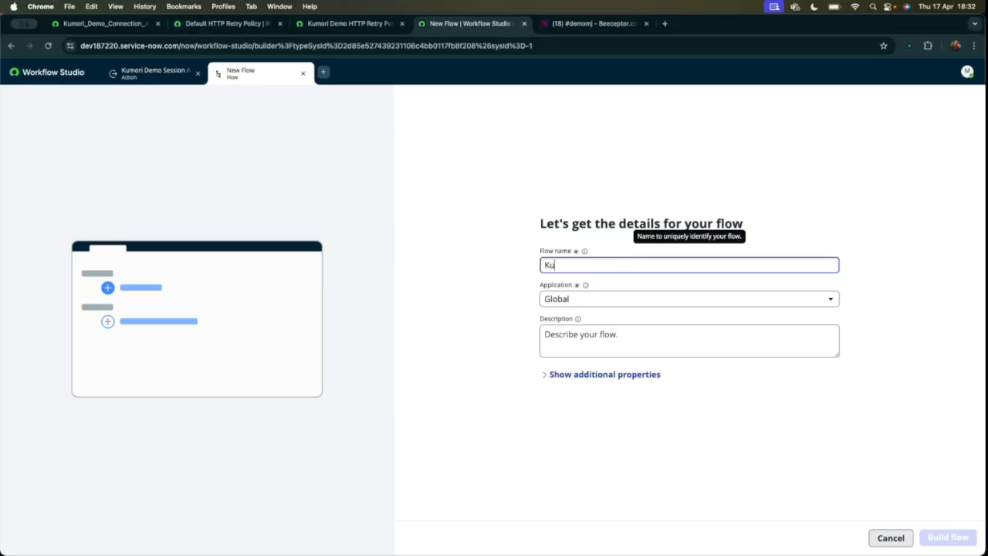
text(mori Demo Session Flow)
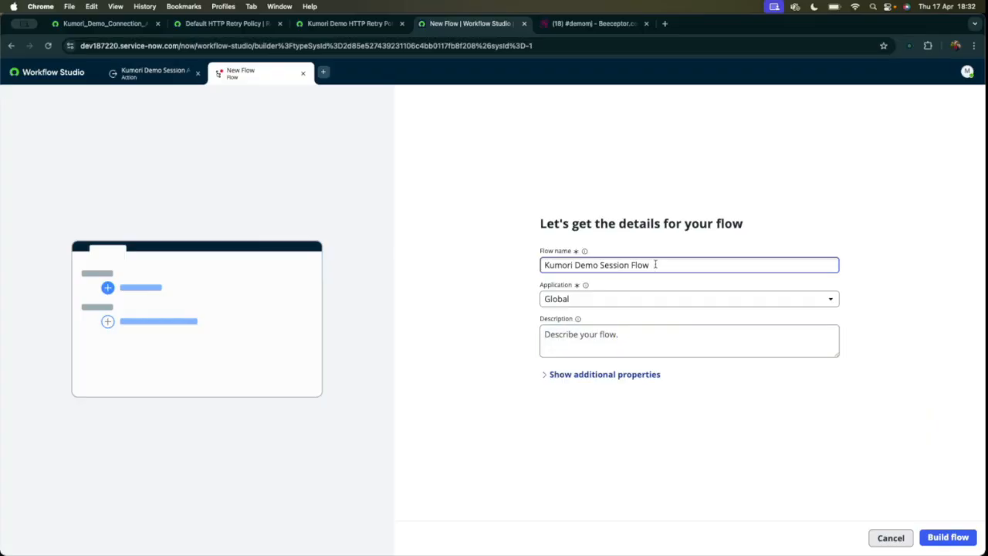
triple_click(655, 265)
key(ctrl+c)
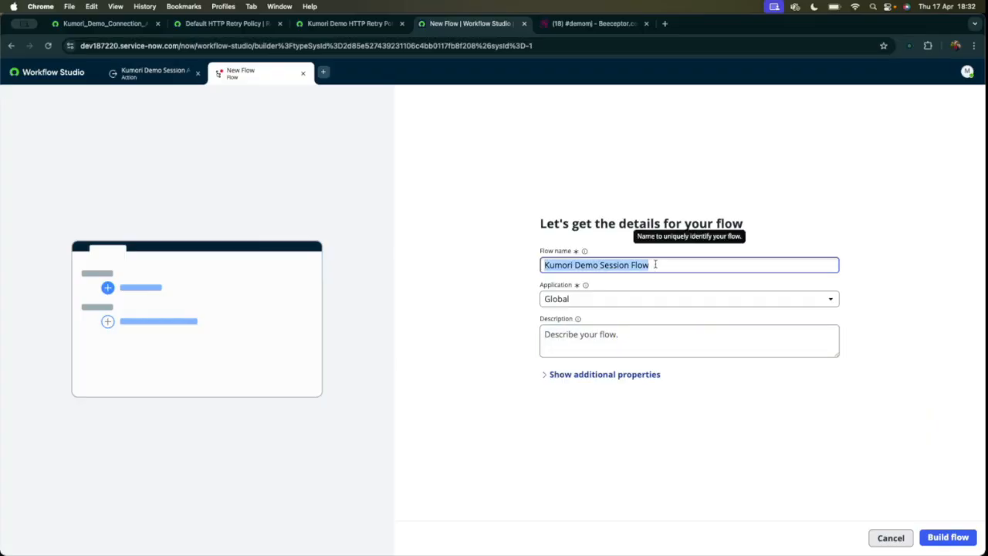
click(617, 332)
key(ctrl+v)
Reveal the flow's additional properties and set it to run as System user.
click(617, 374)
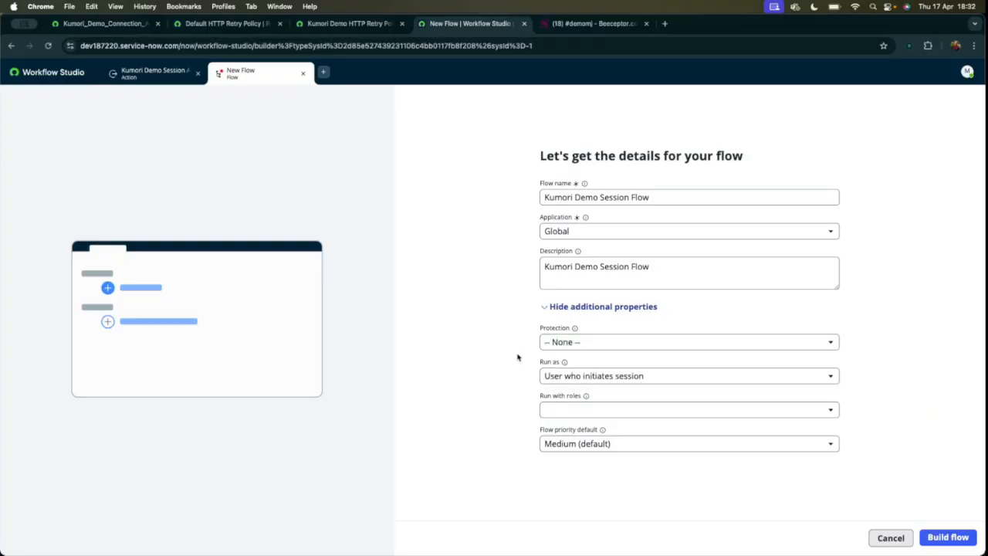
click(581, 377)
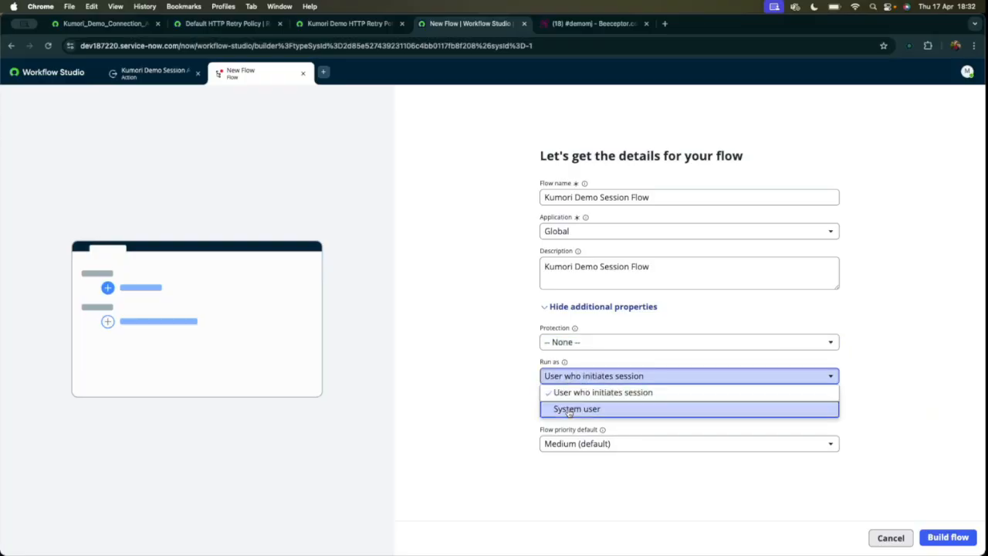
click(568, 409)
drag(530, 379, 618, 382)
click(626, 376)
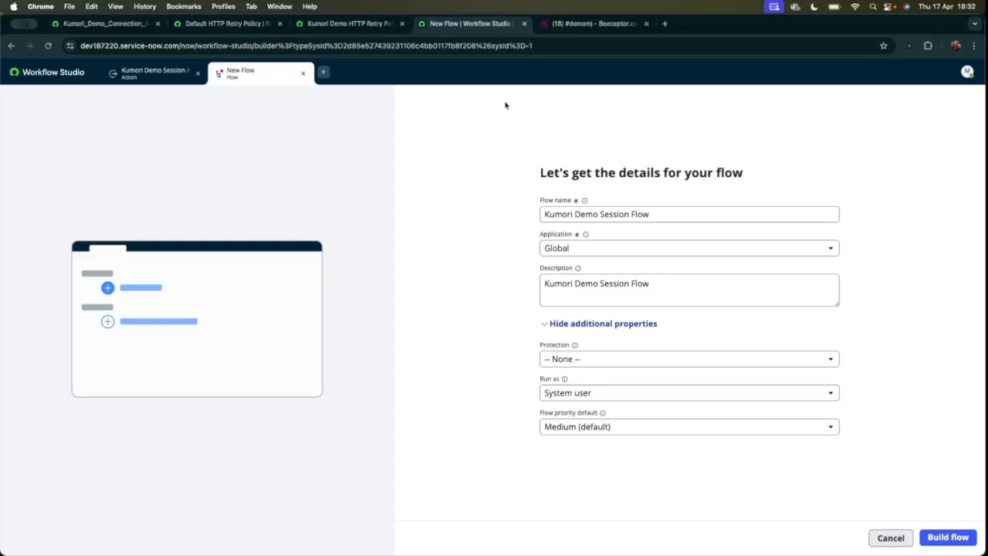
drag(510, 397, 601, 398)
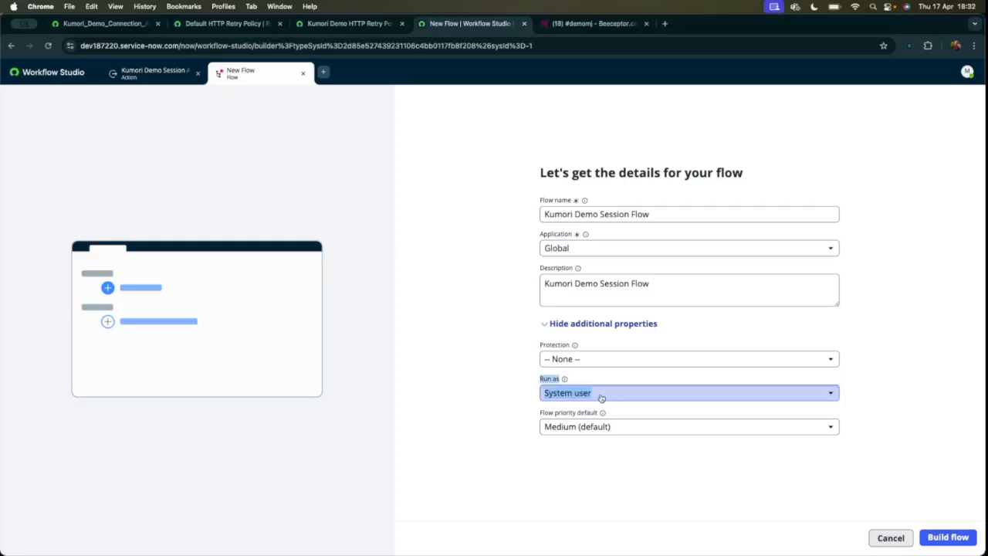
click(628, 378)
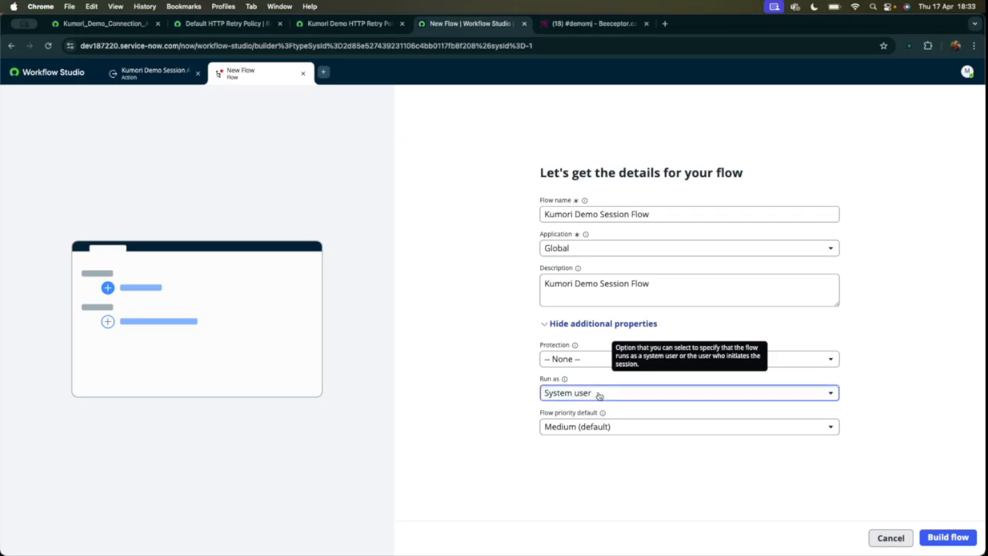
click(599, 394)
click(462, 378)
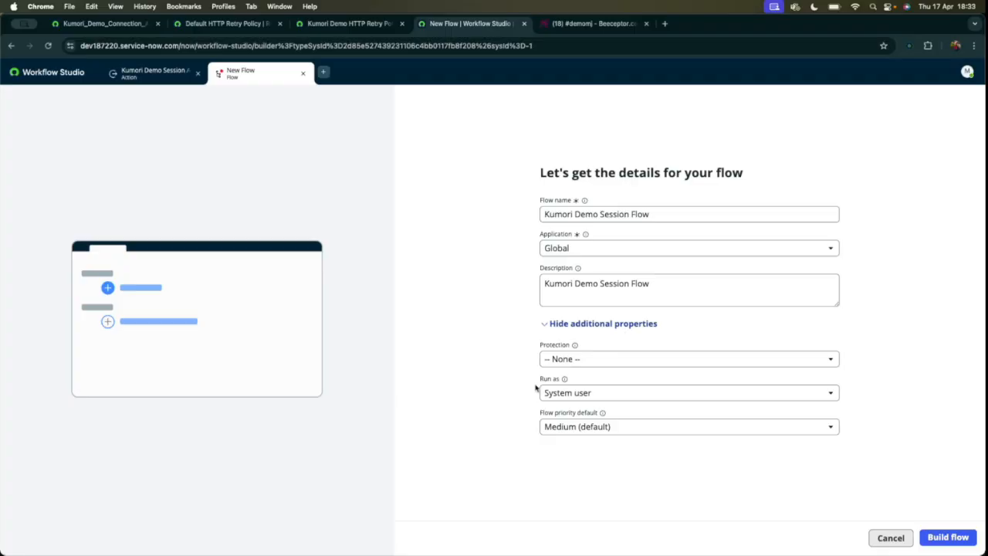
Review the flow priority options, keep Medium (default), and build the flow.
click(590, 429)
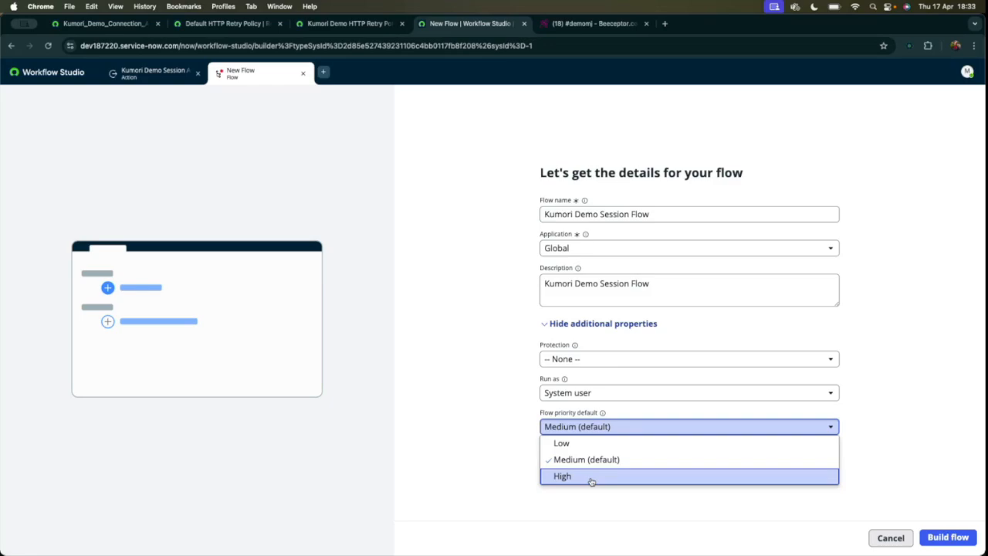
click(484, 441)
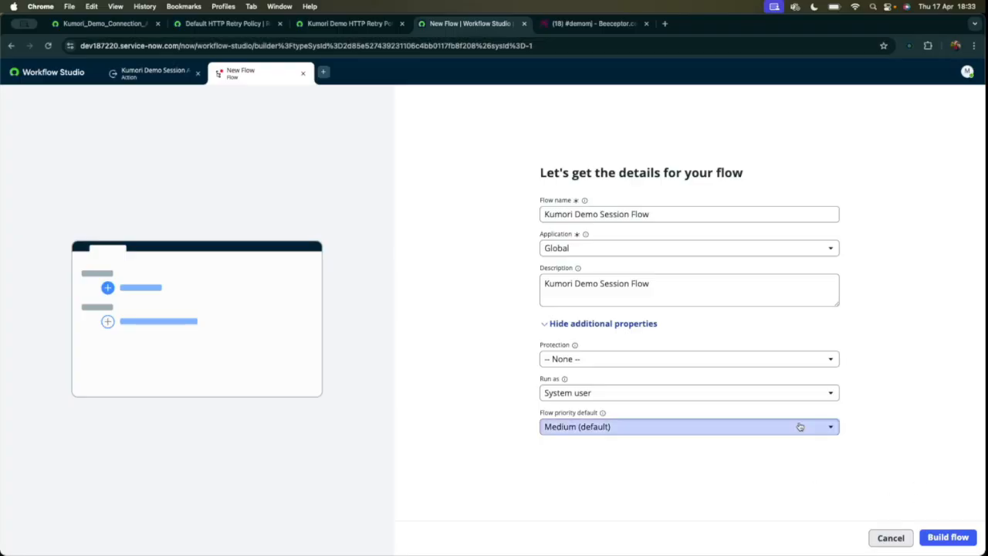
click(960, 538)
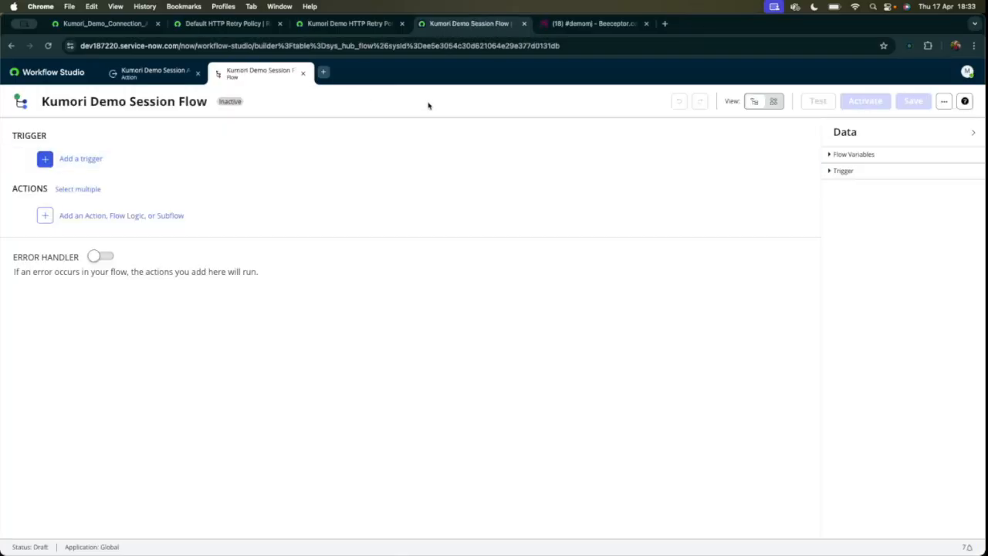
Add a scheduled Daily trigger to the flow that runs at 19:00:00.
click(95, 157)
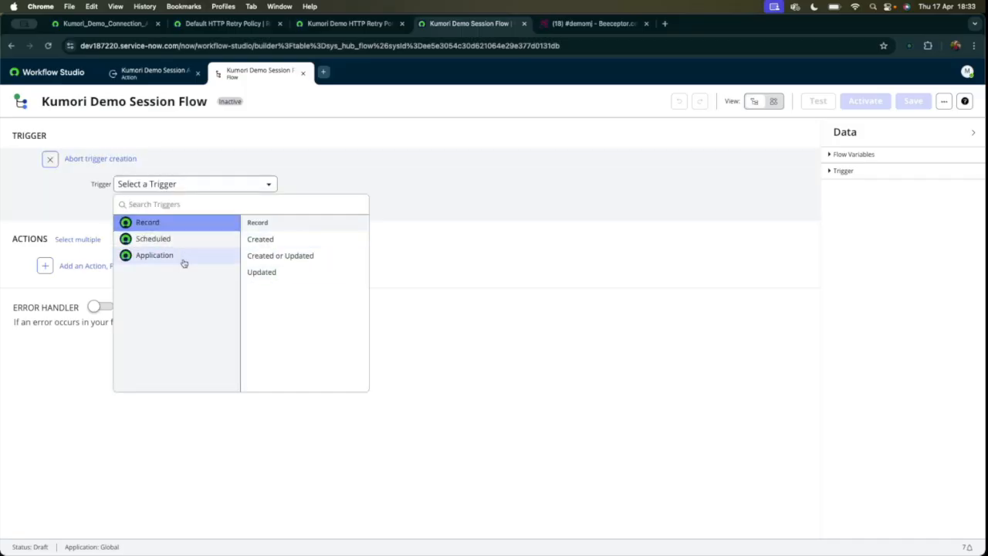
click(224, 260)
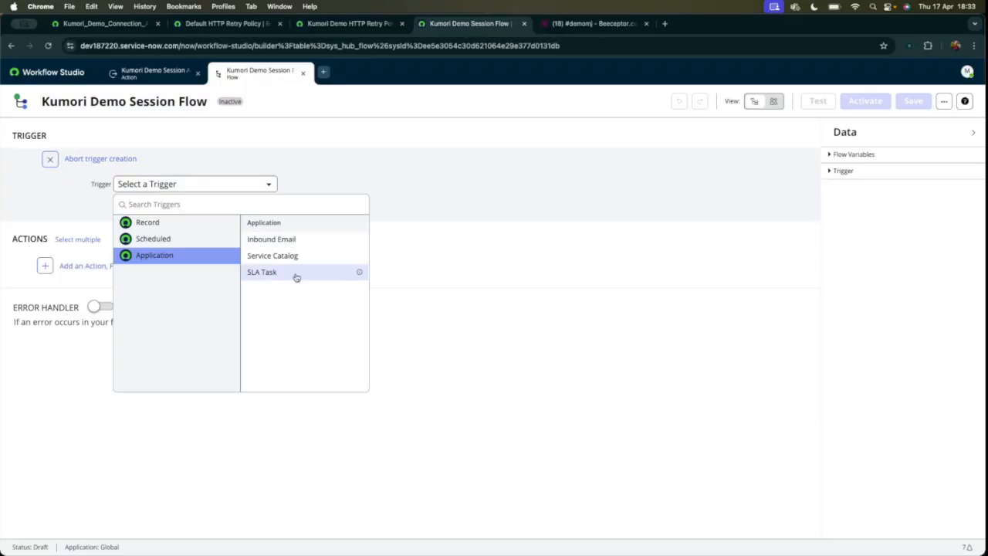
click(205, 239)
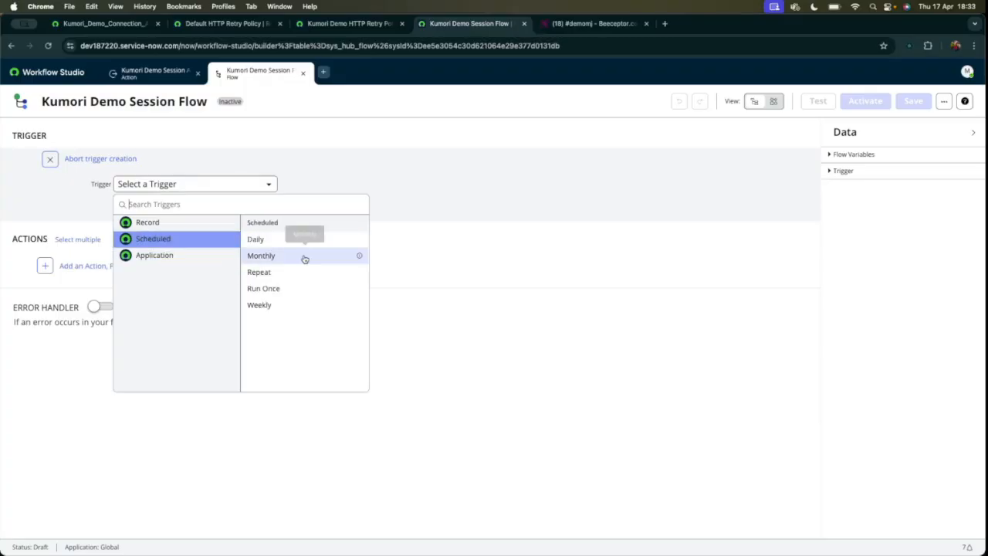
click(269, 240)
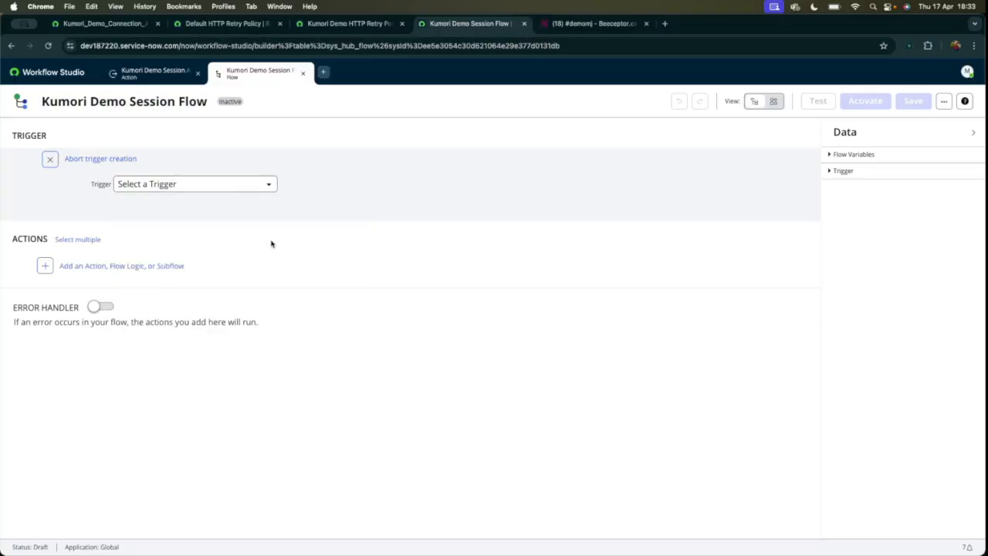
click(126, 205)
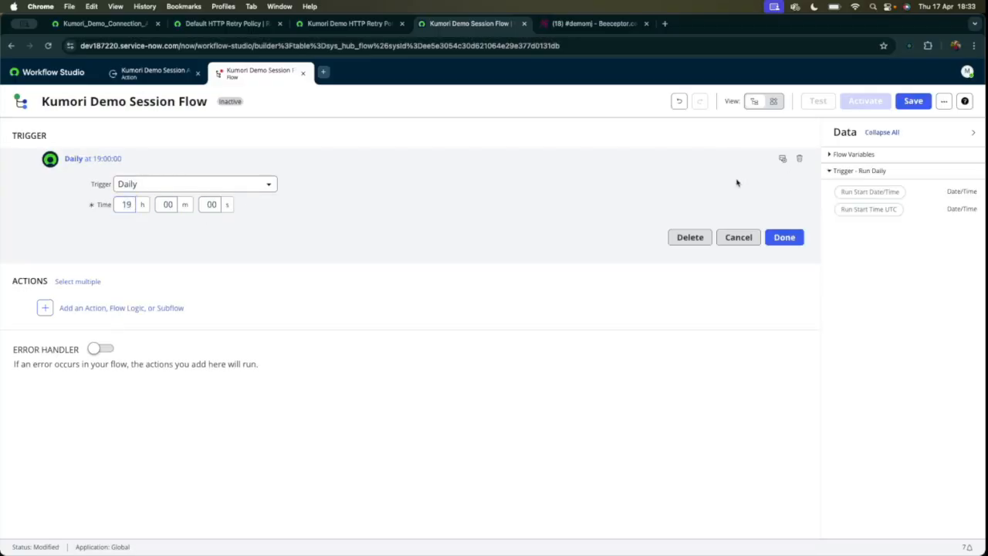
Annotate the Daily trigger with "Run daily at 19:00 PM to get the task status" and finish the trigger.
click(782, 158)
click(783, 158)
click(772, 159)
click(360, 162)
click(789, 160)
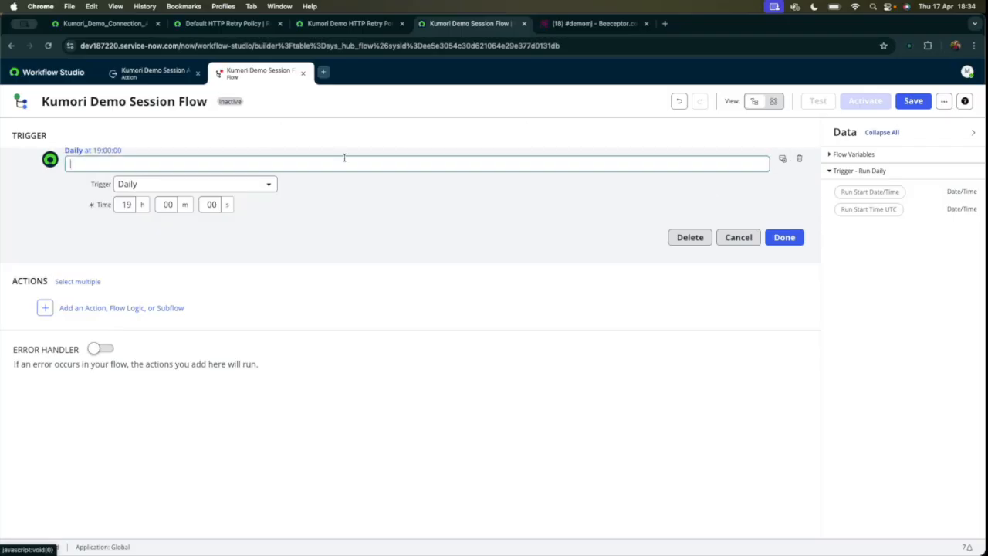
click(345, 159)
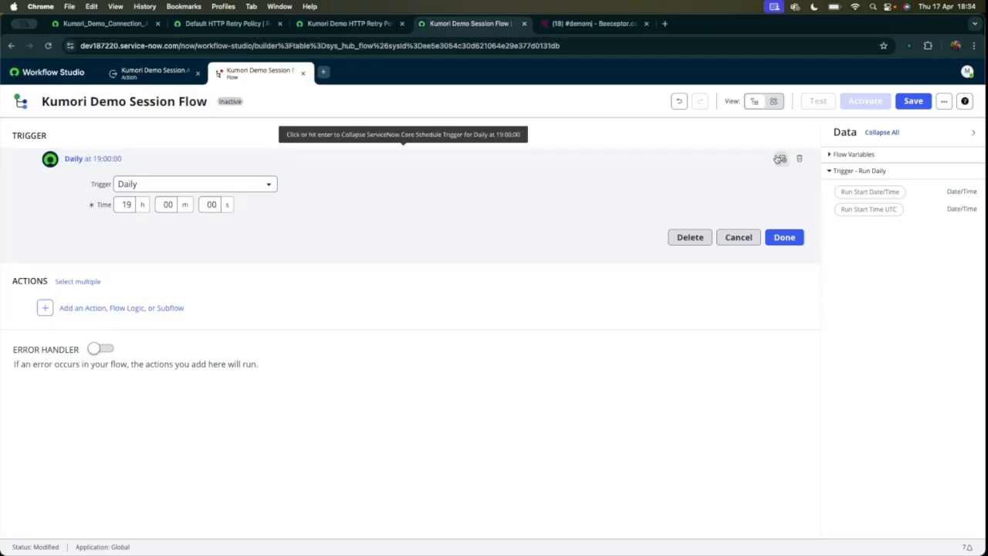
click(783, 159)
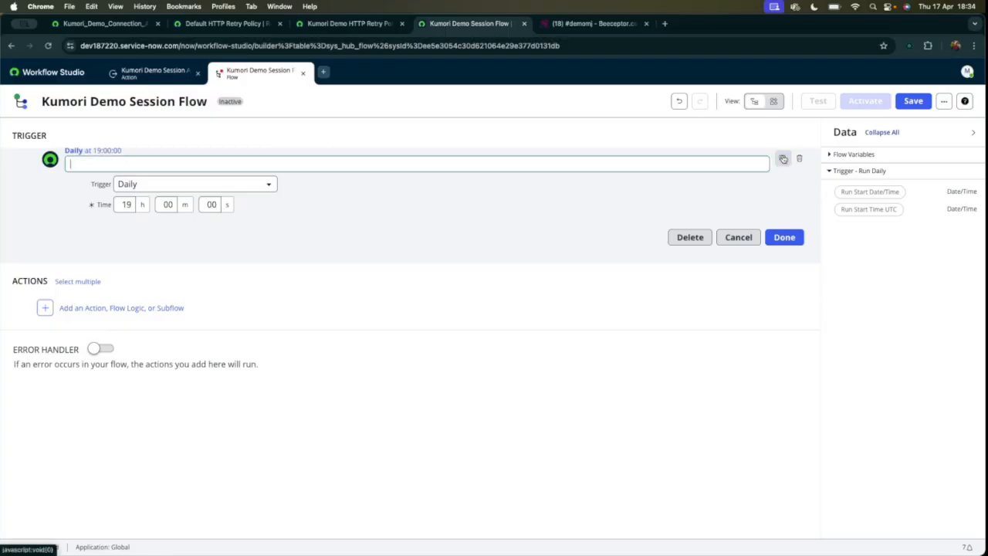
text(Run daily at 19:00 PM to ge)
text(t the task status)
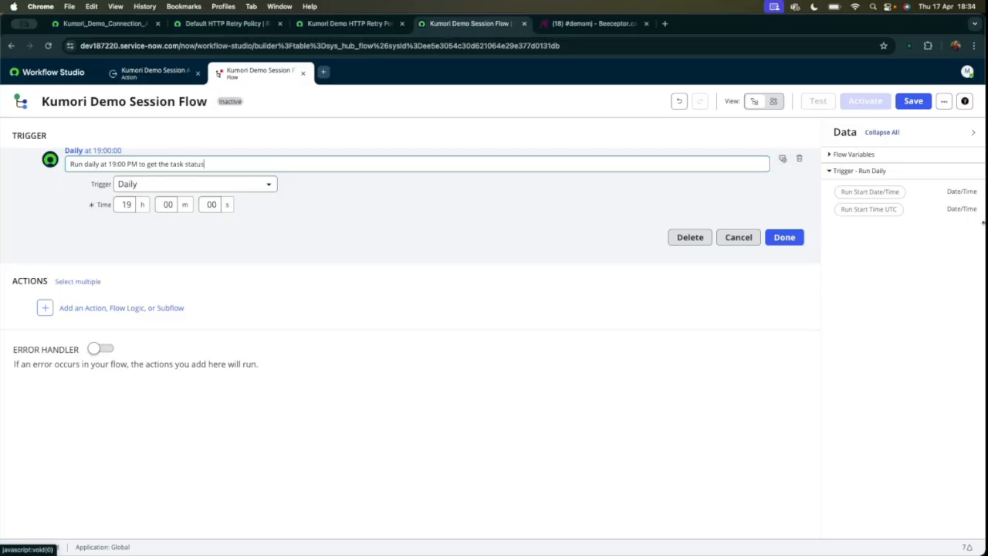
click(785, 237)
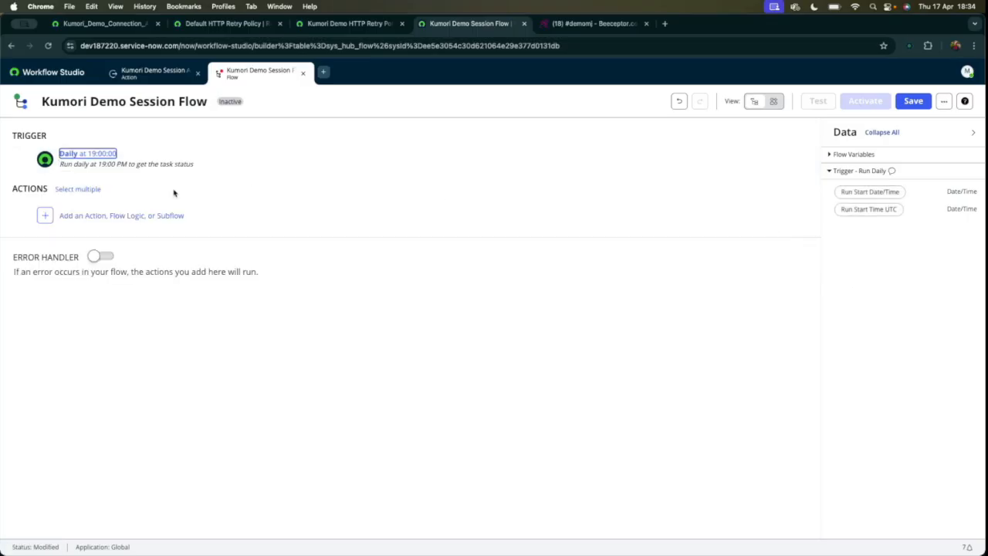
Add a Look Up Records action to the flow with Catalog Task [sc_task] as its table.
click(88, 218)
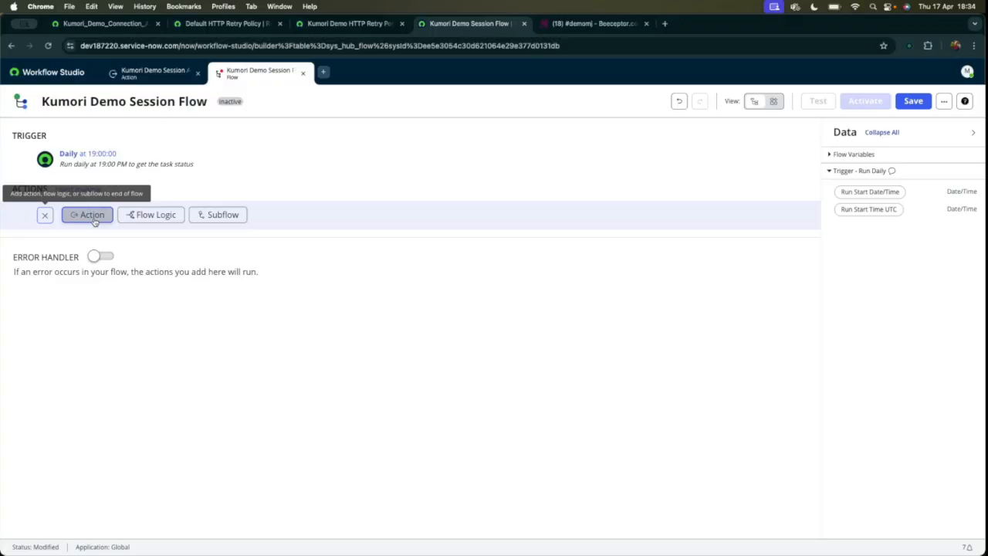
click(95, 219)
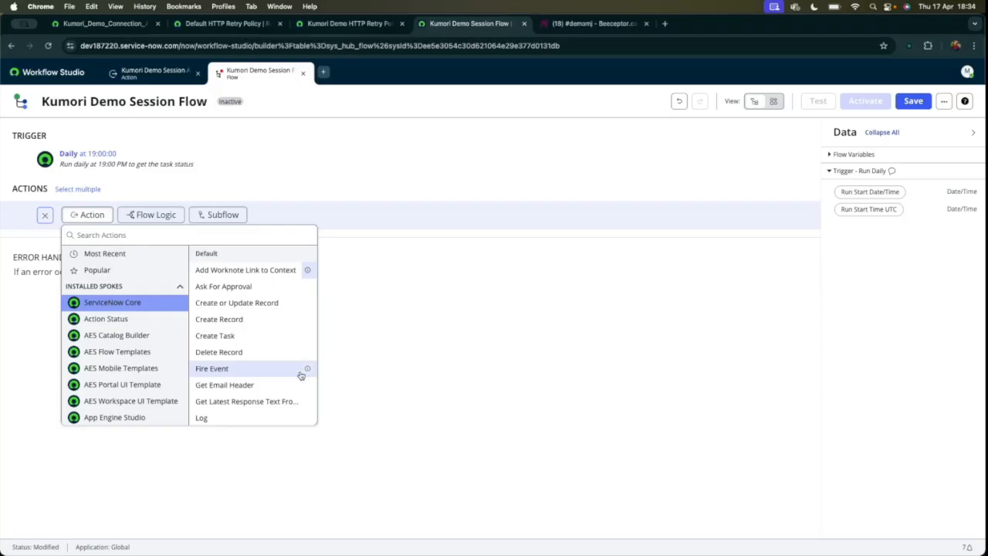
scroll(286, 368, down, 2)
click(258, 384)
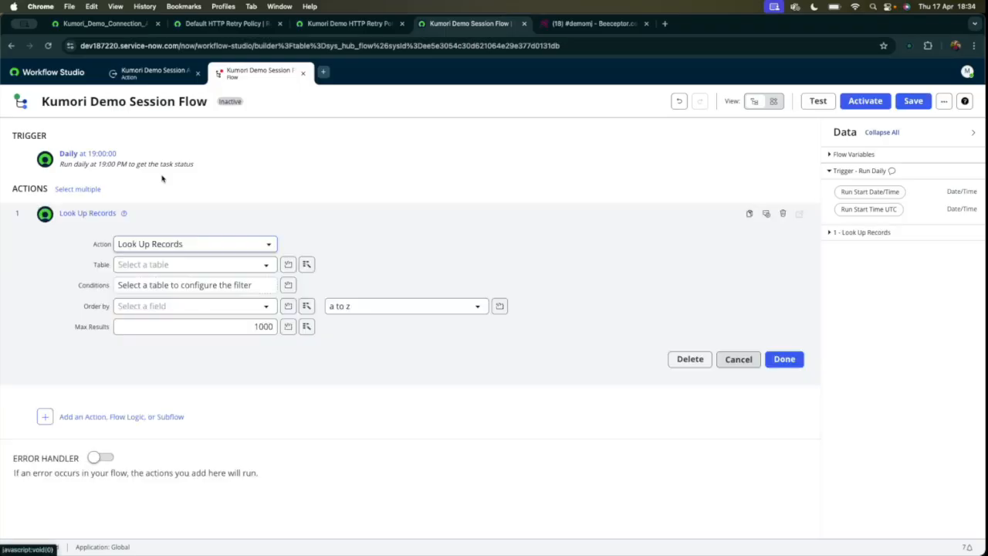
click(212, 264)
text(catalog t)
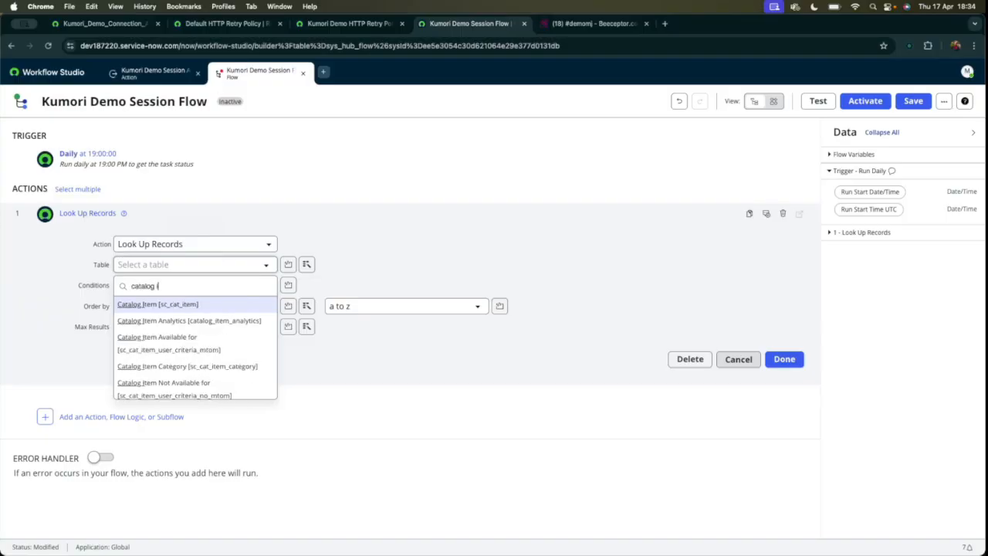
text(ask)
click(230, 307)
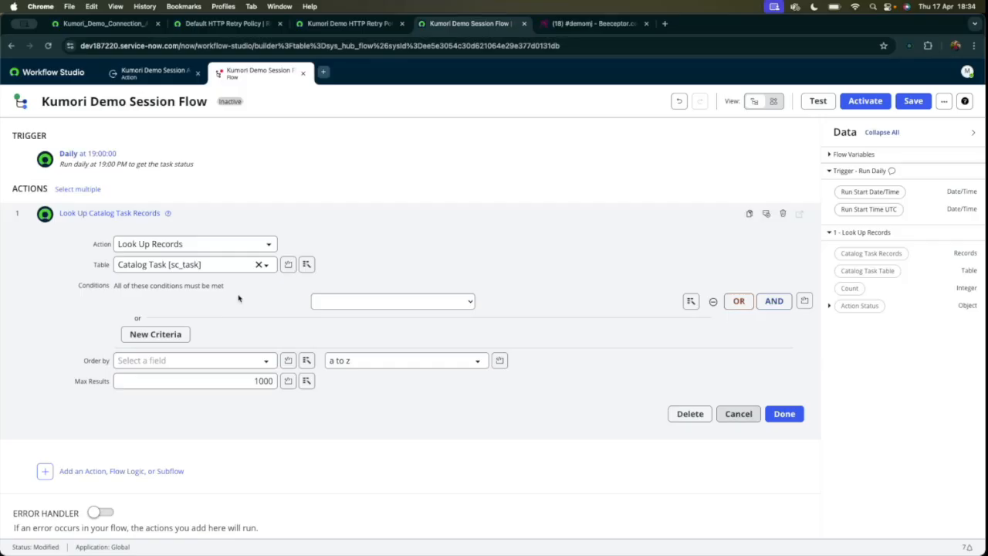
Filter the catalog task lookup with the condition State is Pending.
click(217, 303)
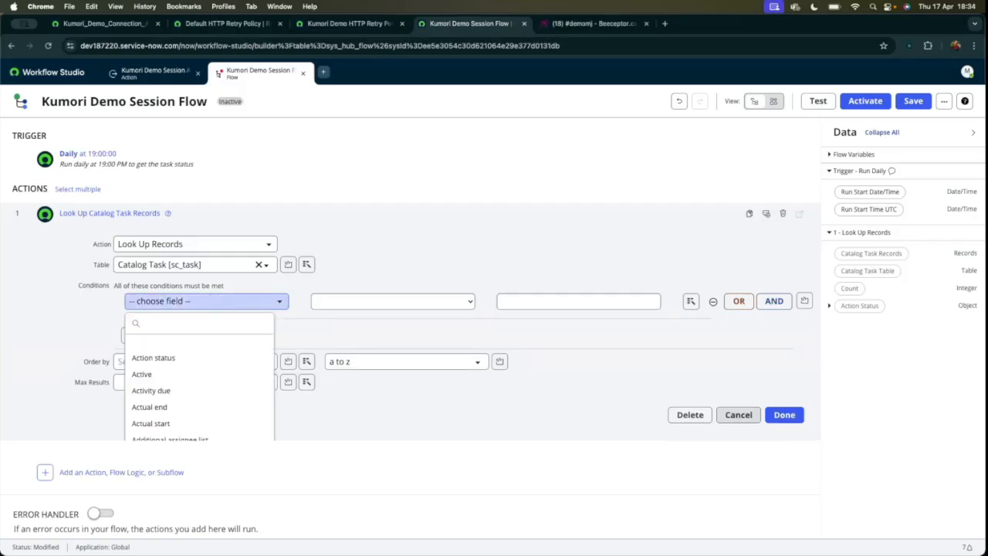
text(sta)
click(199, 406)
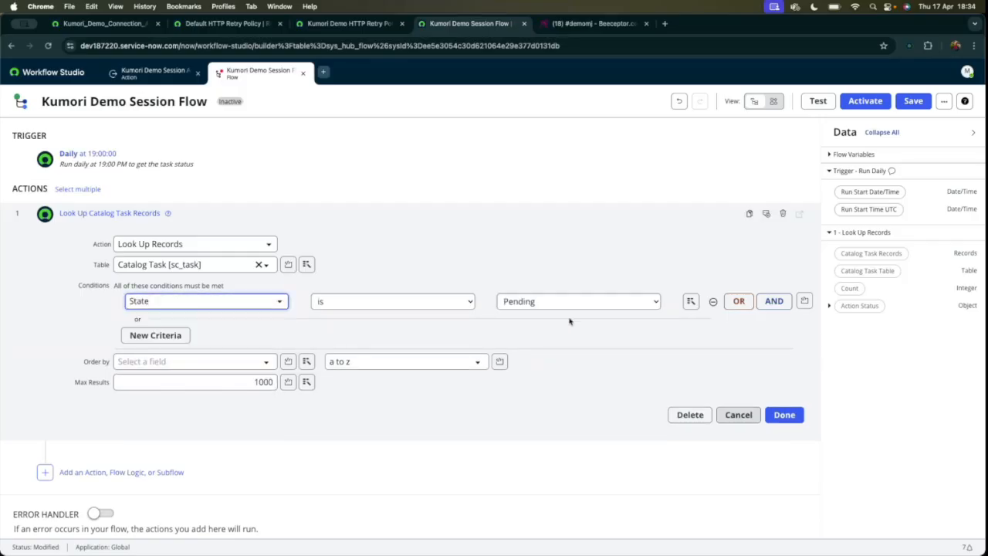
click(573, 312)
click(541, 301)
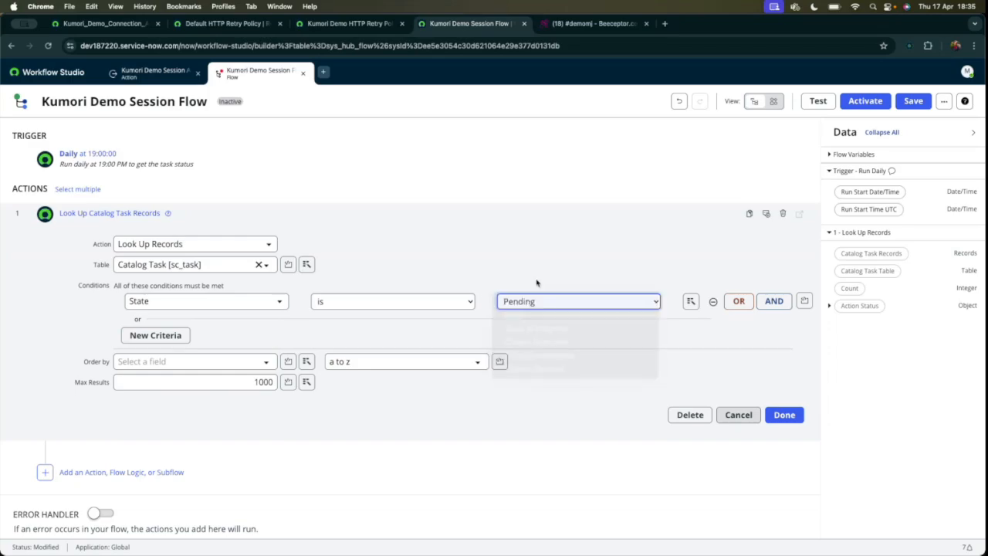
Order the looked-up catalog tasks by Created, a to z, keeping Max Results at 1000.
click(195, 363)
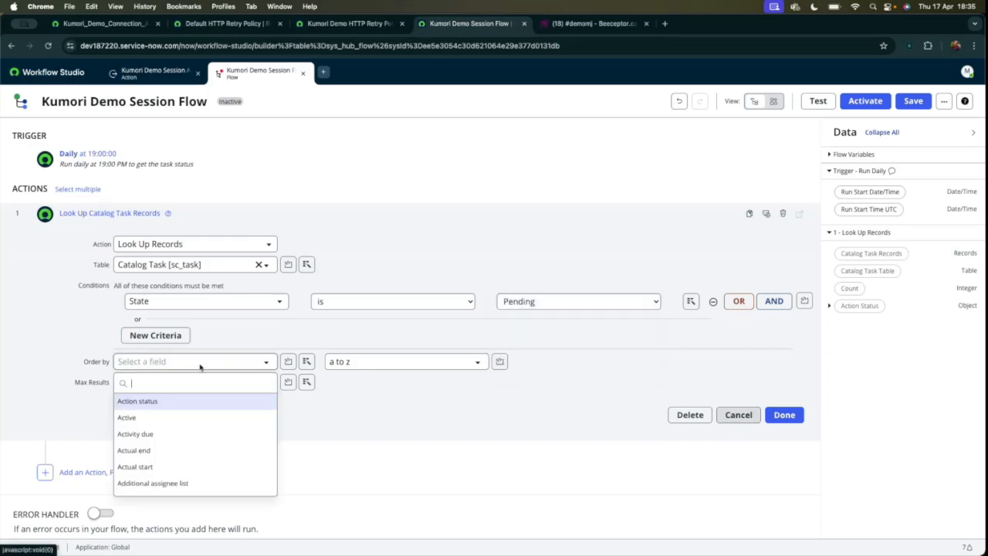
text(crea)
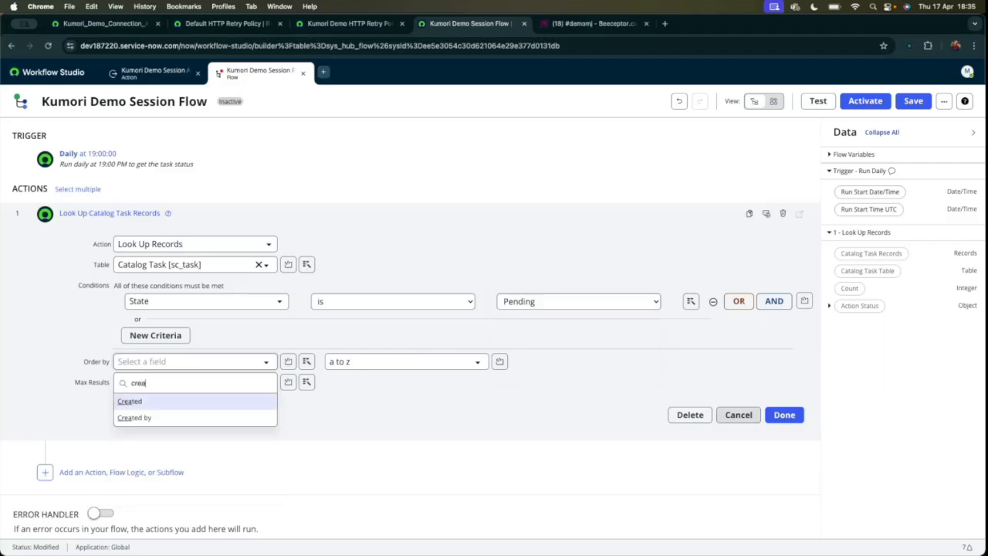
click(168, 403)
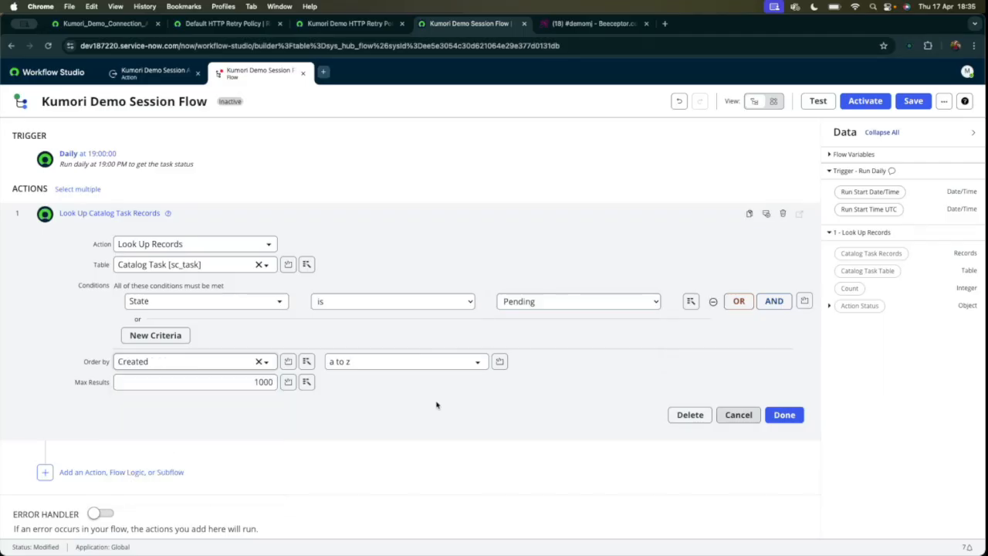
double_click(183, 380)
click(405, 398)
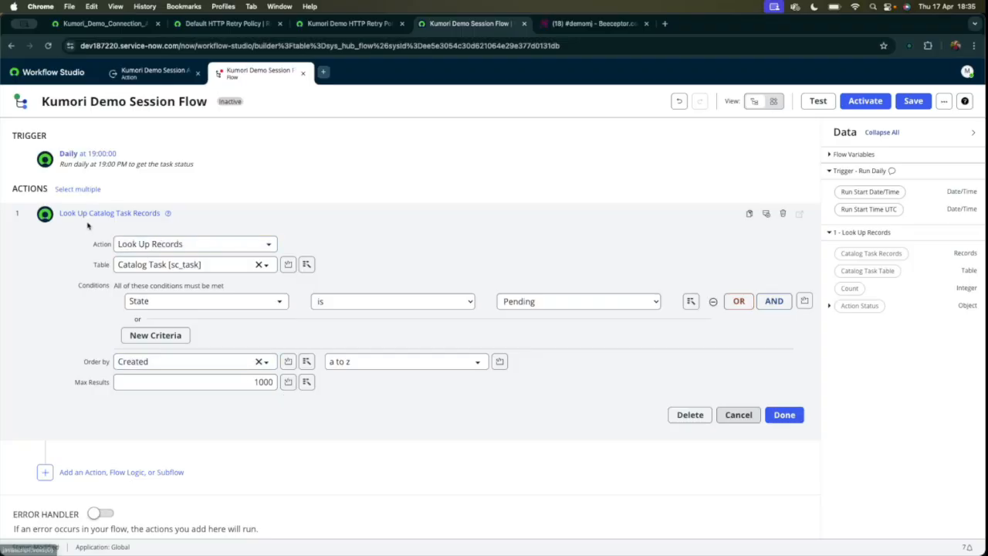
double_click(250, 382)
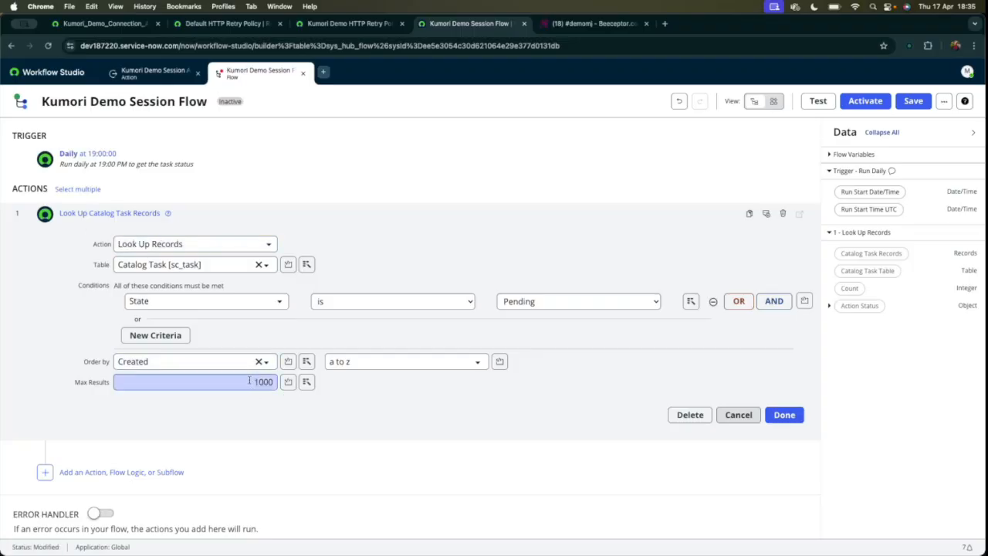
click(441, 396)
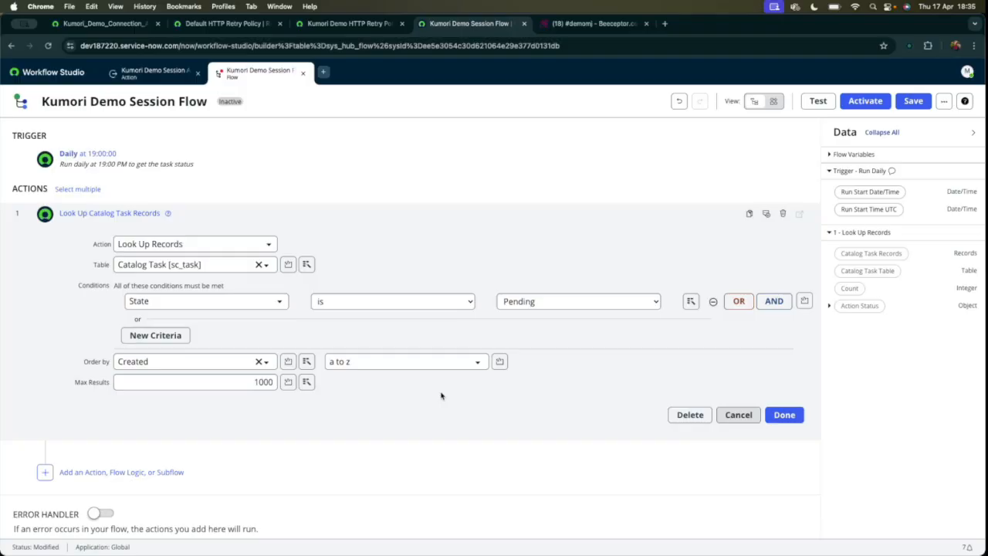
double_click(245, 382)
click(444, 397)
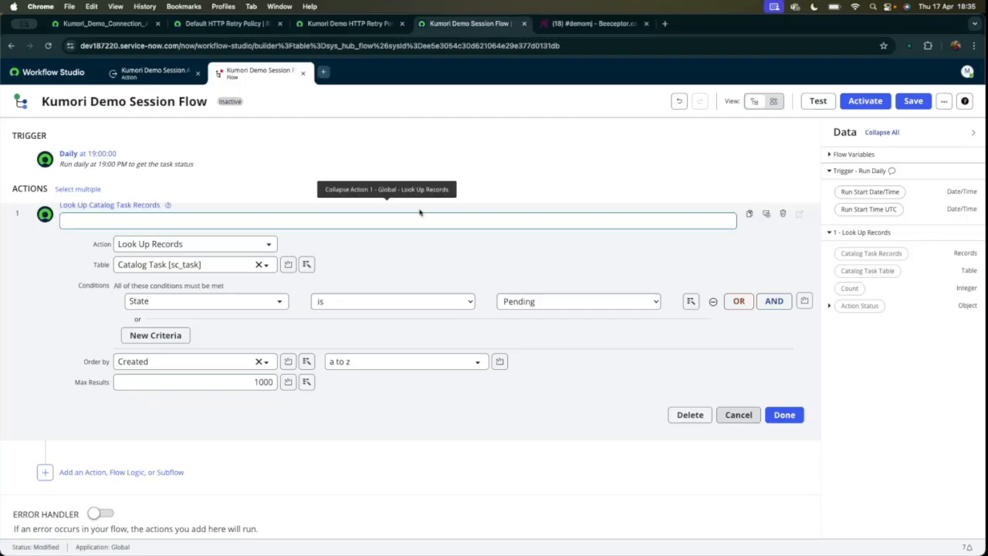
Annotate the Look Up Records action with "fetch all the tasks in Pending state" and finish the action.
text(D)
text(etch all )
text(the tasks in Pending)
text( state)
click(784, 415)
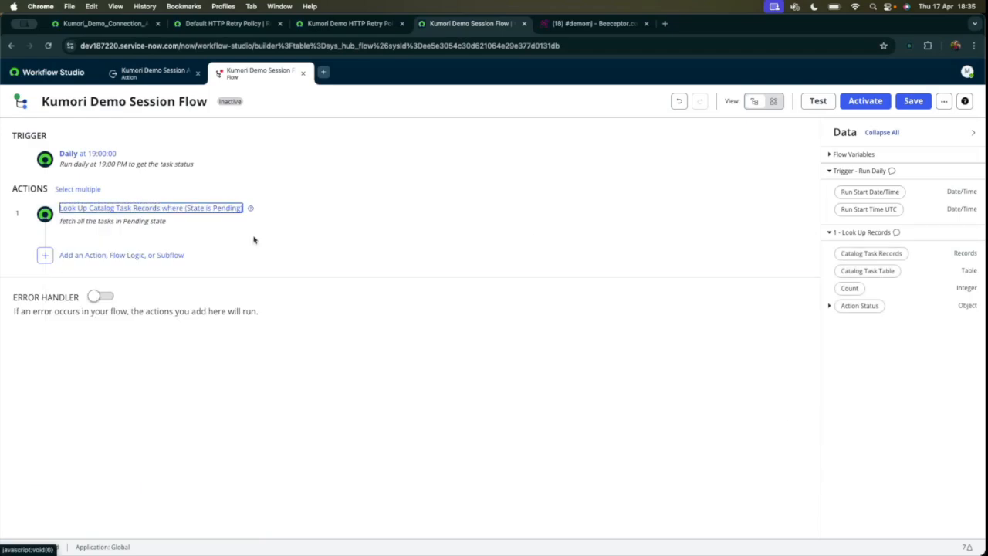
Add a For Each loop after the lookup that iterates over its Catalog Task Records.
click(137, 255)
click(139, 256)
scroll(190, 368, down, 1)
click(172, 324)
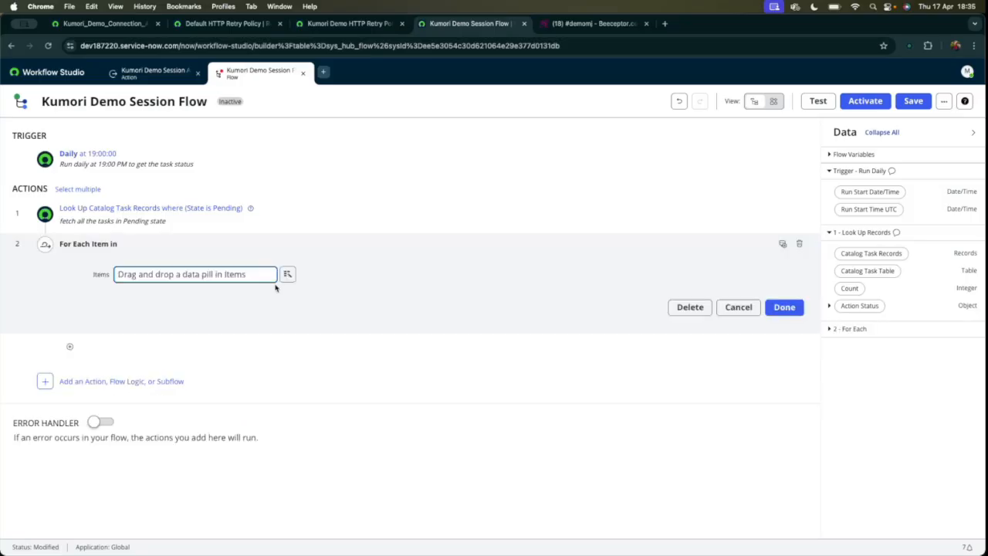
drag(871, 253, 228, 279)
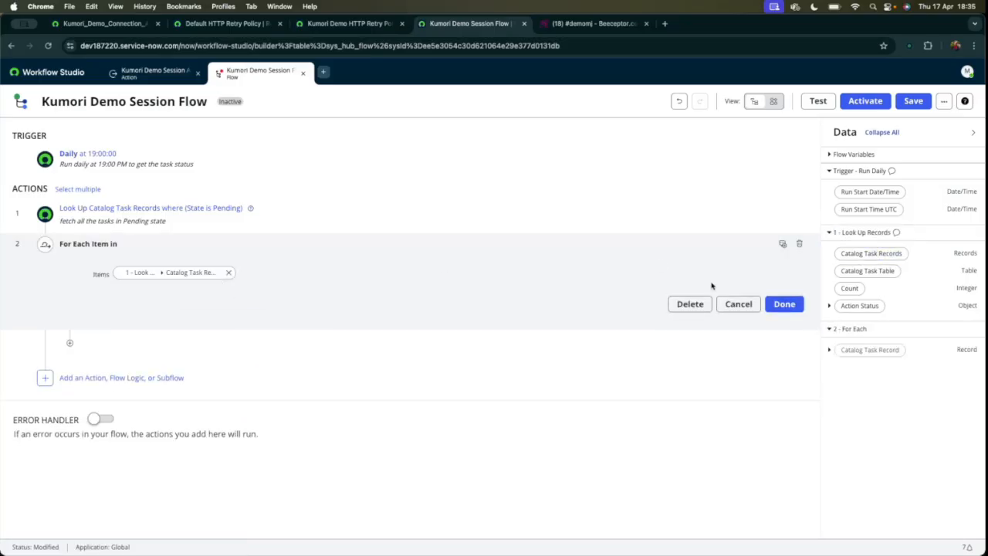
click(785, 304)
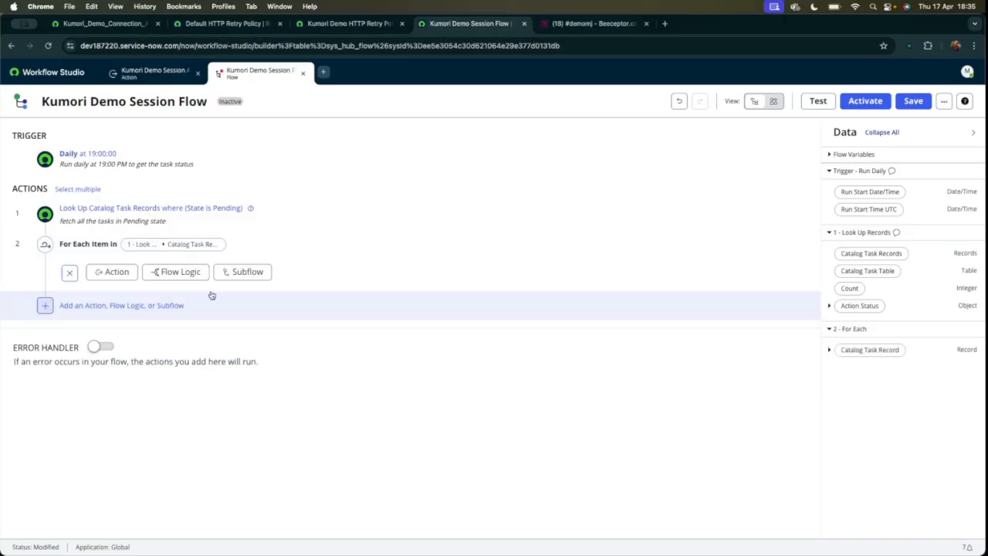
Add the Kumori Demo Session Action inside the For Each loop.
click(109, 275)
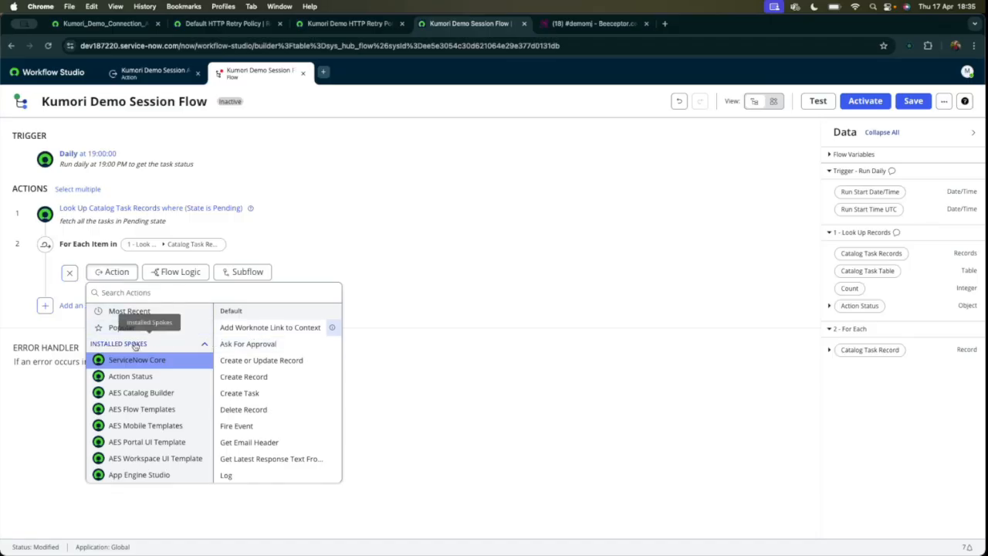
click(153, 296)
text(k)
key(BackSpace)
text(kumori)
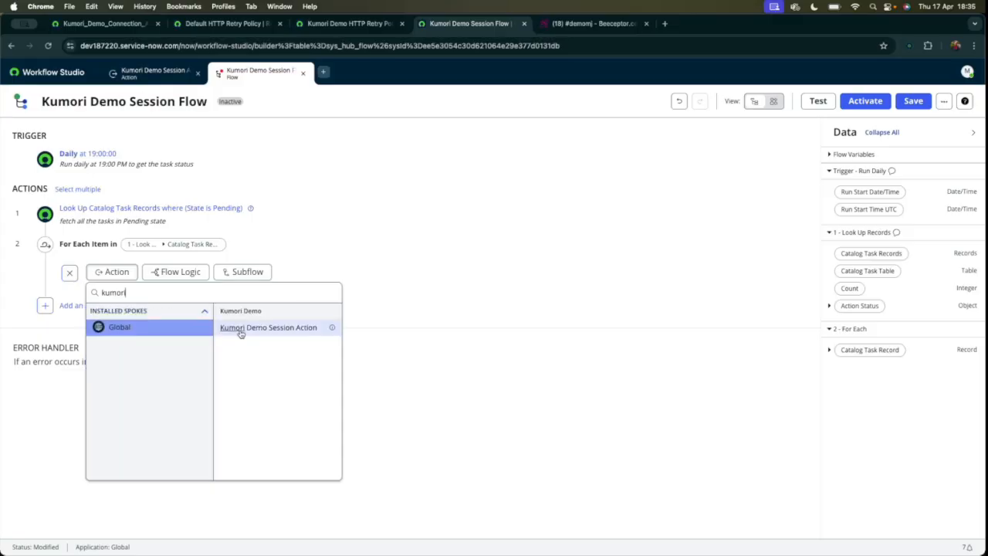
click(241, 330)
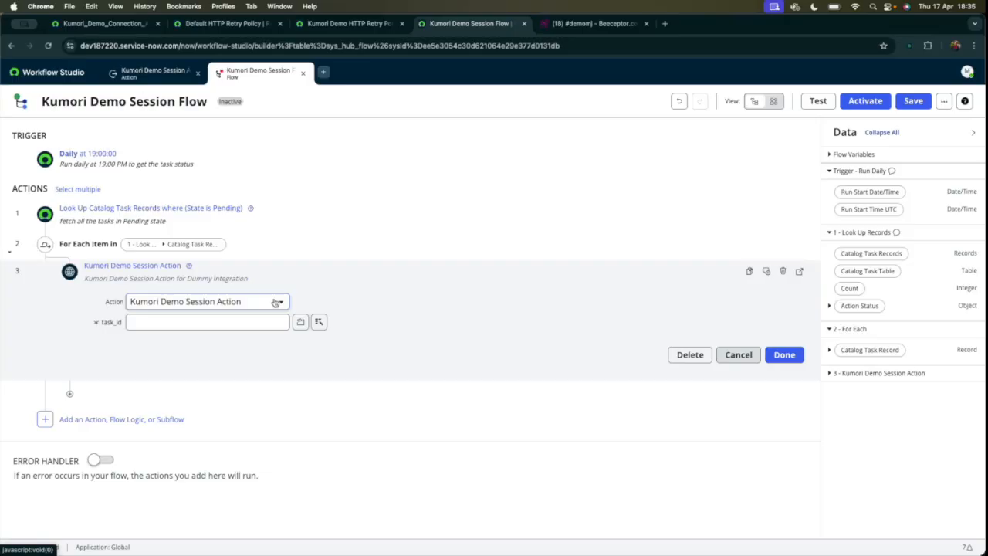
Map the session action's task_id to the Number of the For Each Catalog Task Record and finish the action.
click(831, 350)
scroll(871, 370, down, 10)
scroll(873, 371, down, 10)
drag(862, 307, 239, 325)
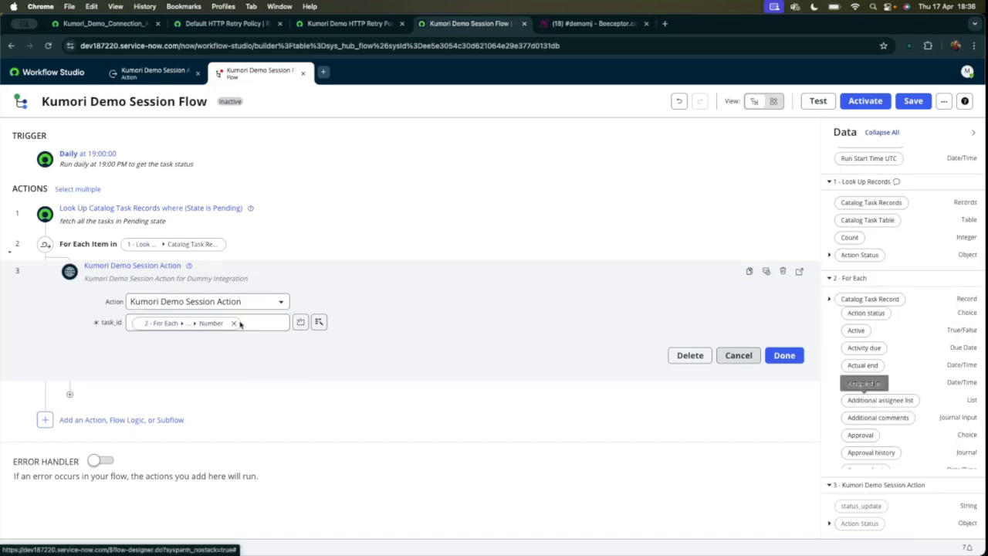
click(784, 357)
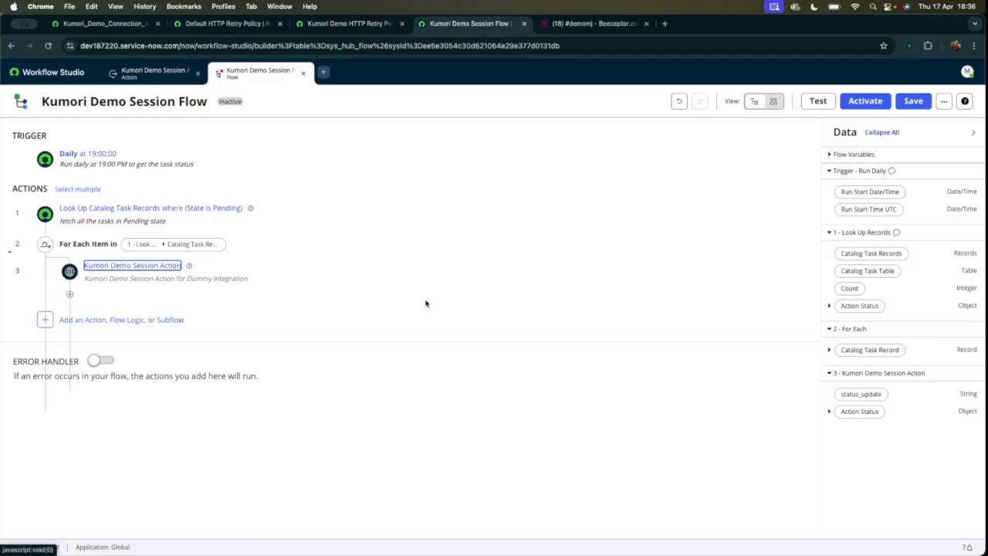
Add an Update Record action inside the loop, using the For Each Catalog Task Record as its record.
click(69, 298)
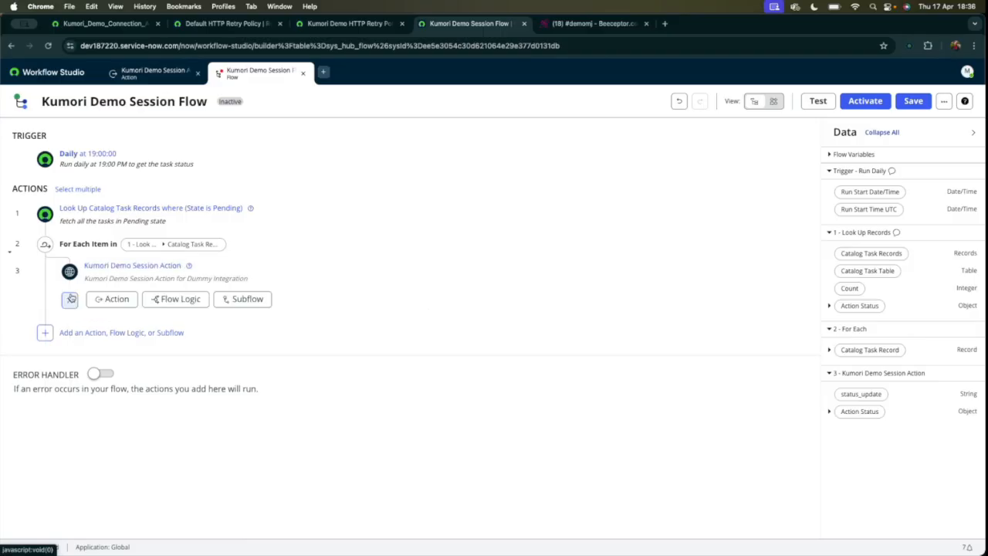
click(116, 298)
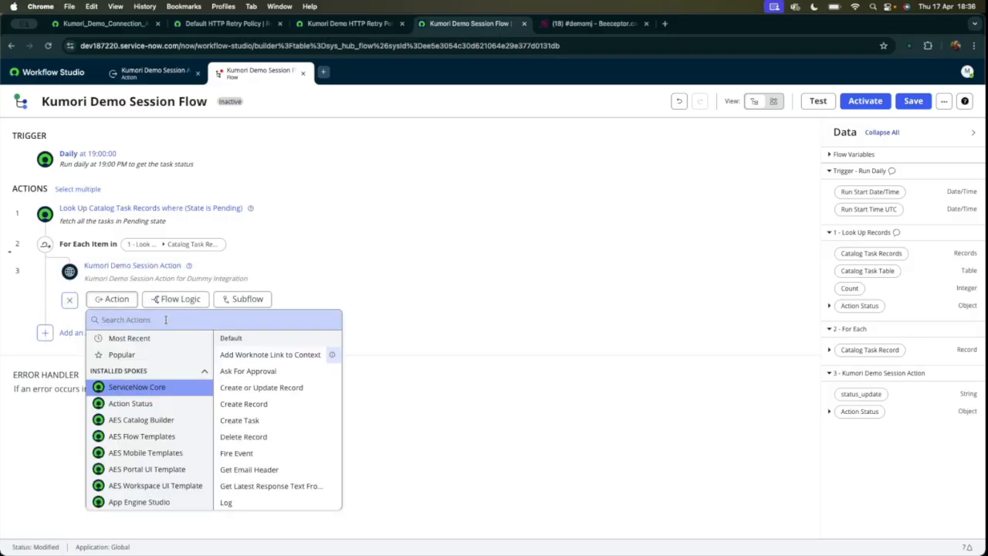
scroll(274, 456, down, 4)
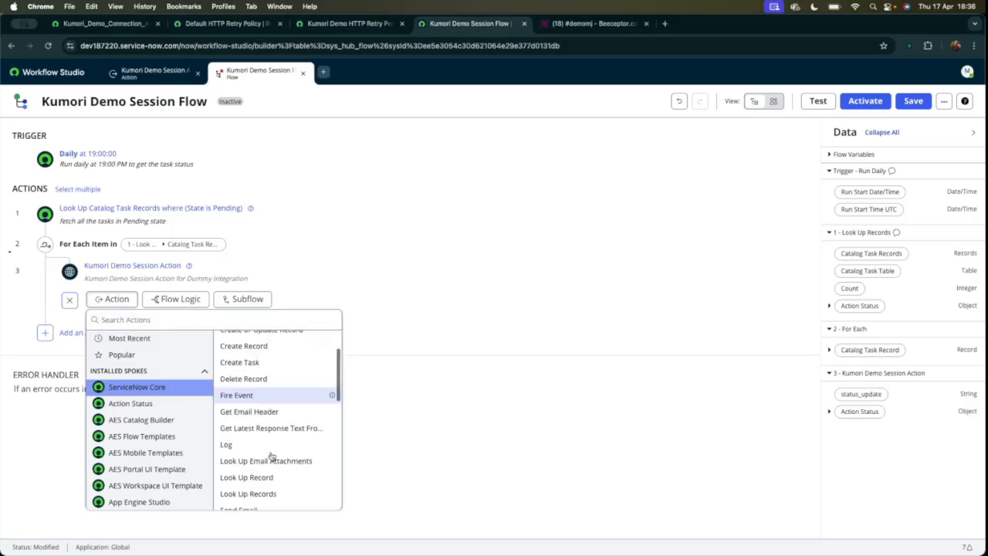
scroll(261, 432, down, 3)
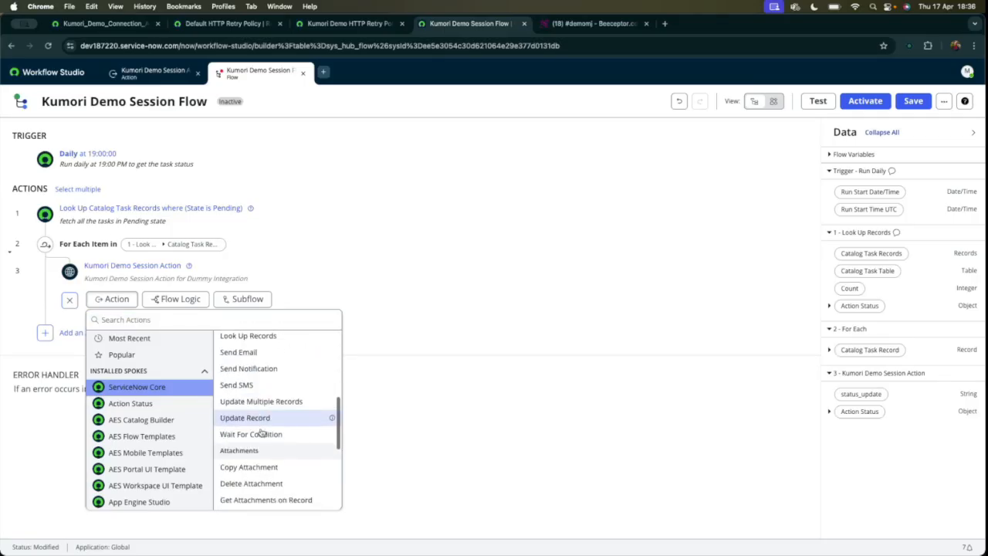
click(259, 419)
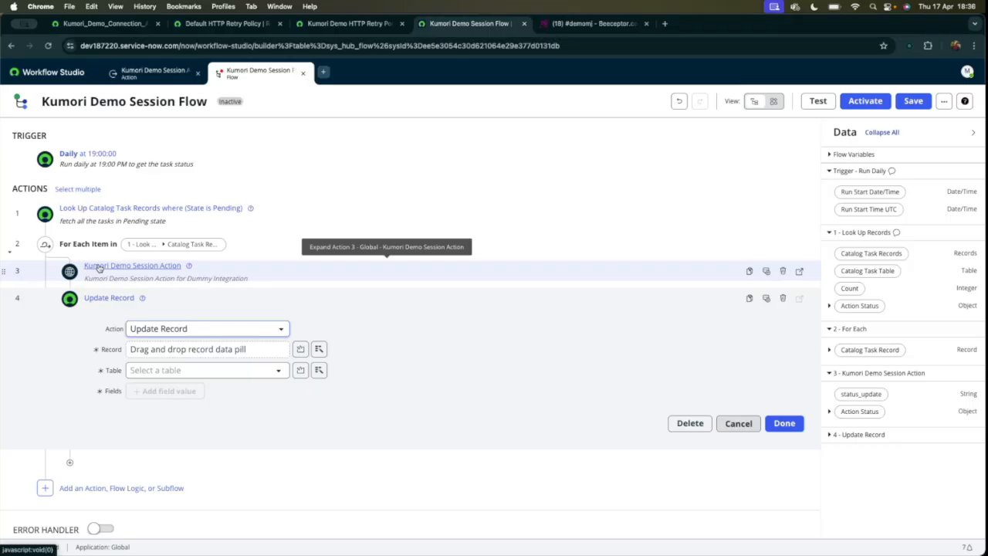
drag(868, 350, 158, 353)
Add Additional comments as the field that the Update Record action sets.
click(169, 390)
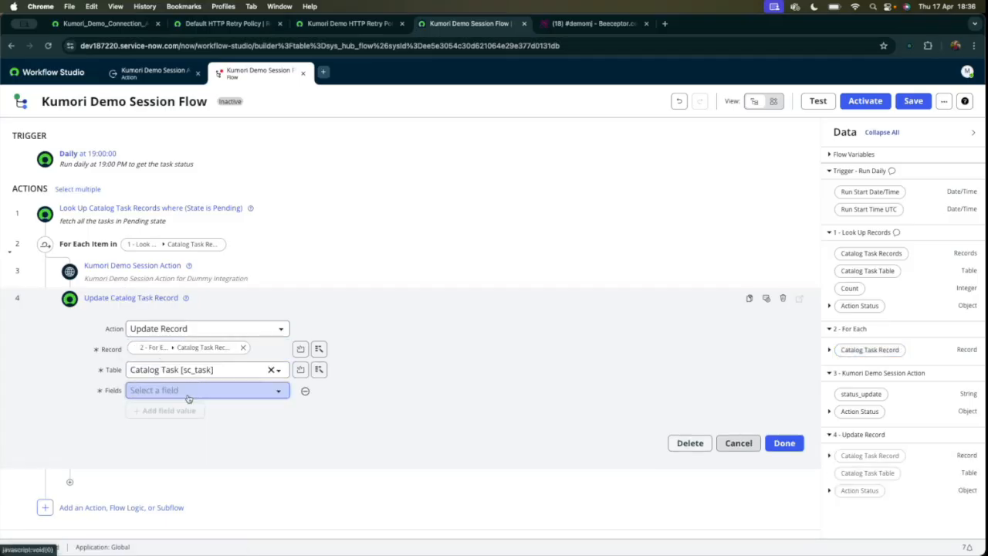
click(174, 391)
text(additional)
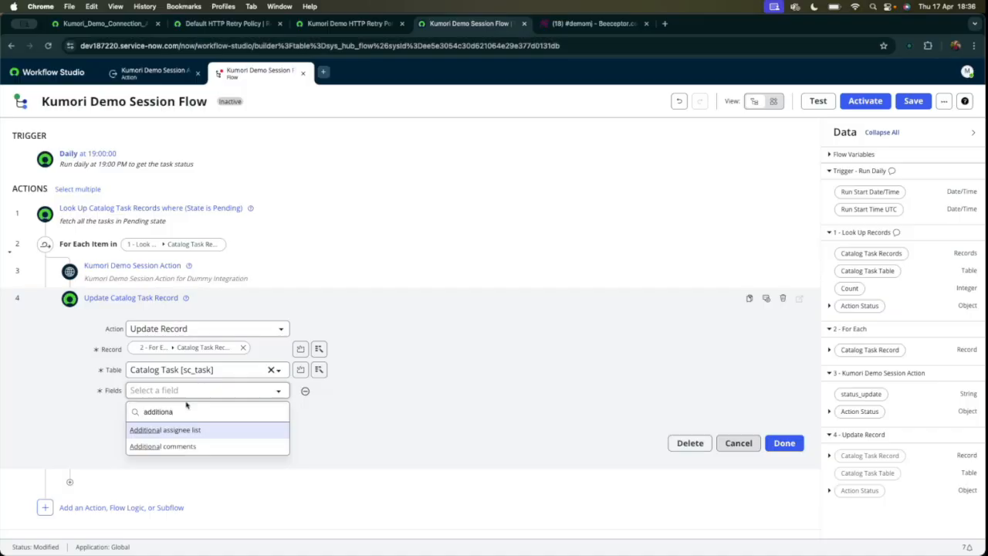
click(164, 446)
Enter "Response from Integration:" as the Additional comments value, followed by a new line.
click(348, 393)
text(Respos)
key(BackSpace)
key(BackSpace)
text(ns)
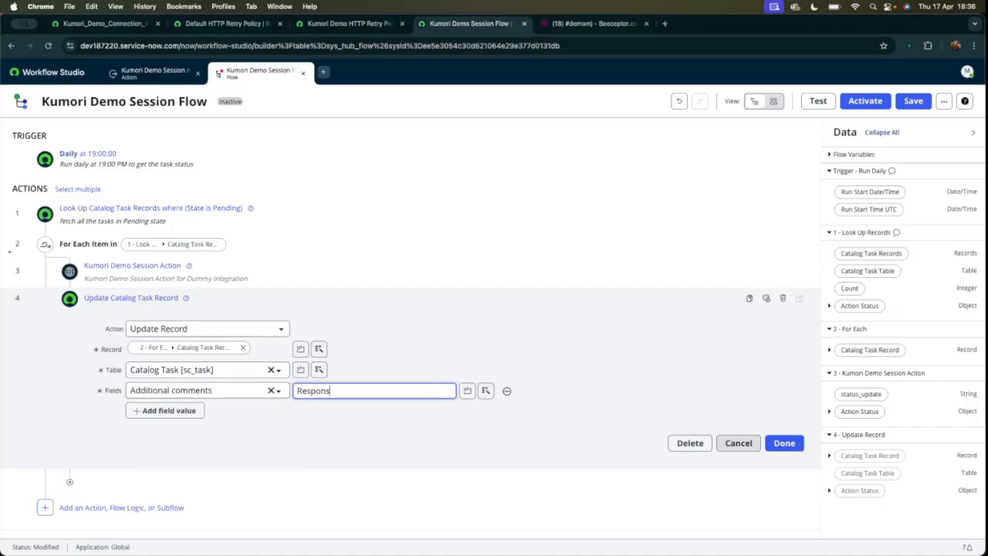
text(e from Integration:)
key(Return)
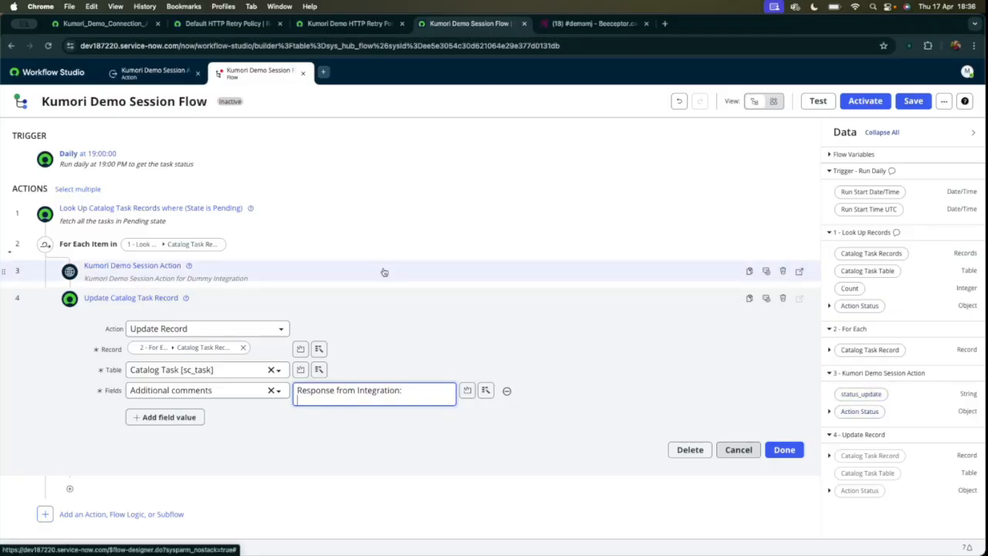
Append the Kumori Demo Session Action's status_update output to the Additional comments value and save the flow.
click(152, 72)
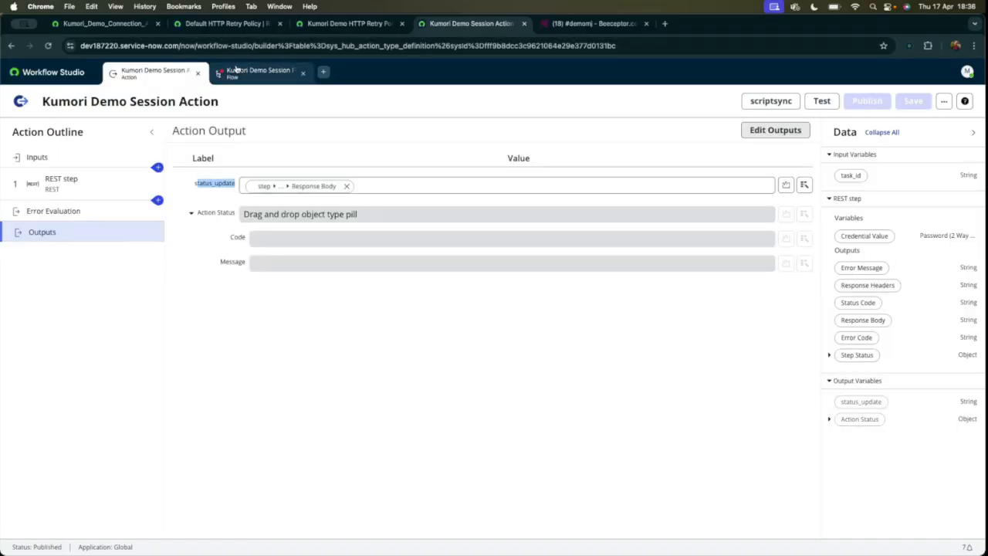
click(258, 72)
click(410, 400)
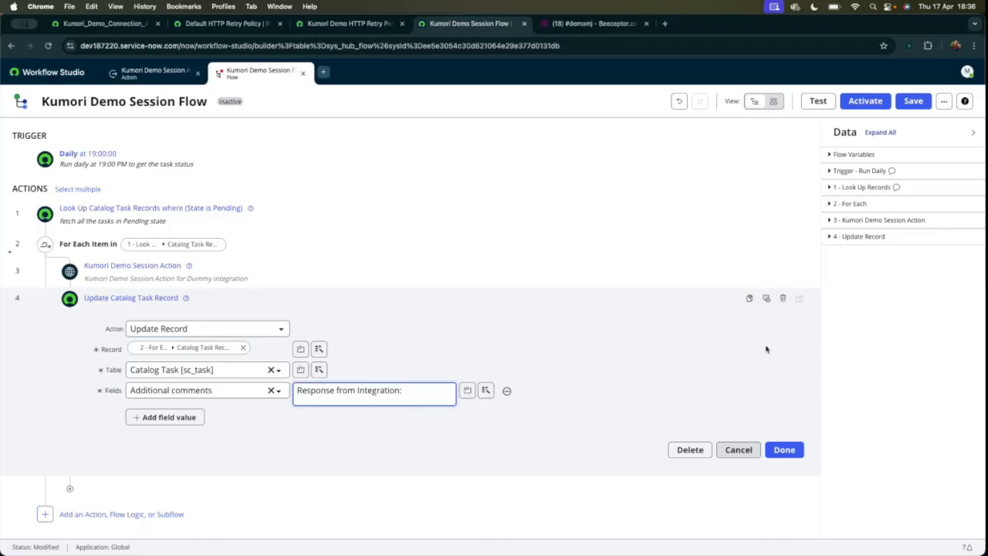
click(974, 132)
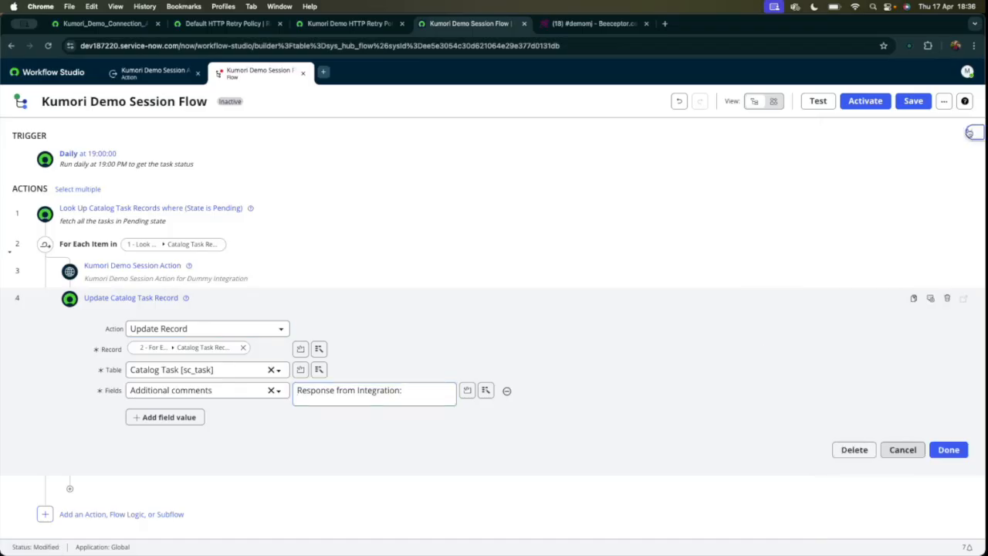
click(976, 133)
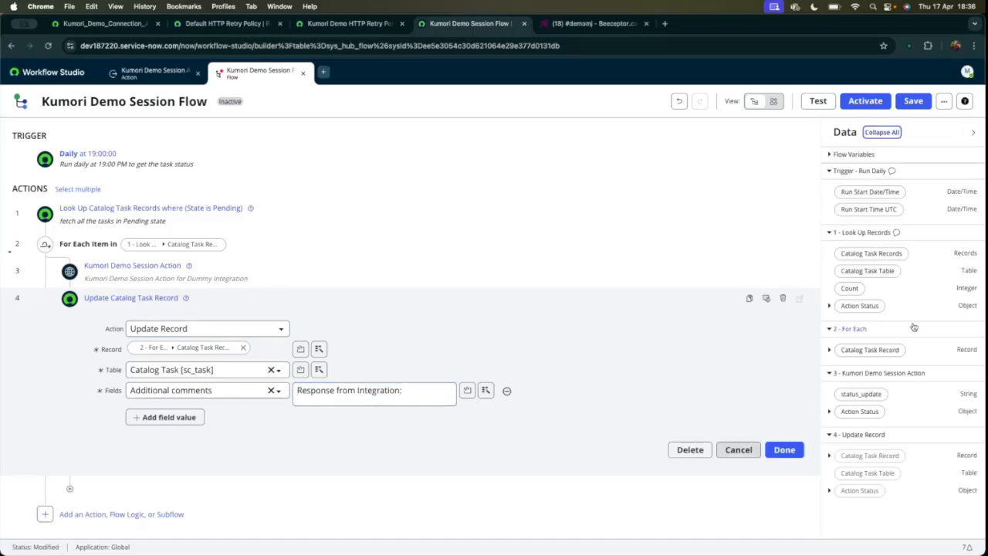
drag(859, 395, 384, 408)
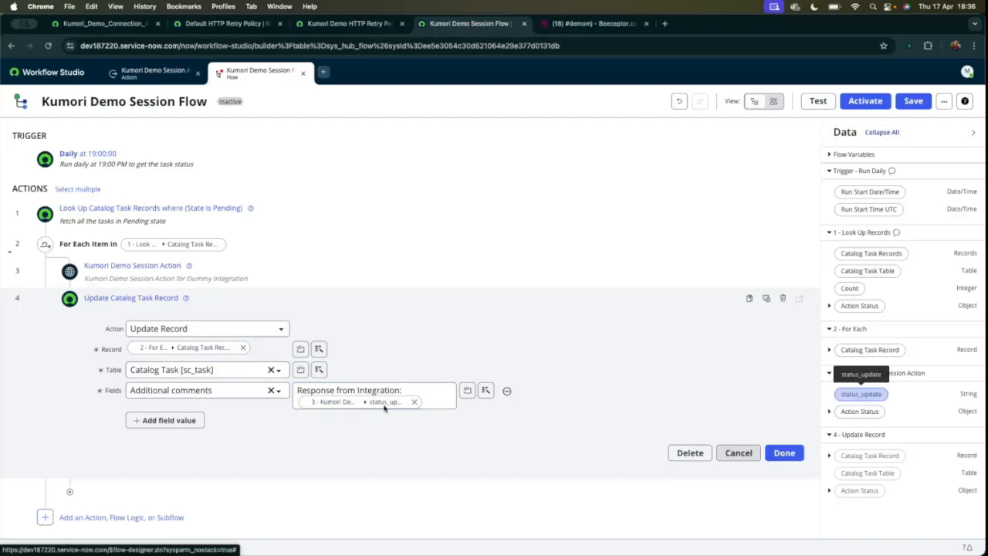
click(785, 453)
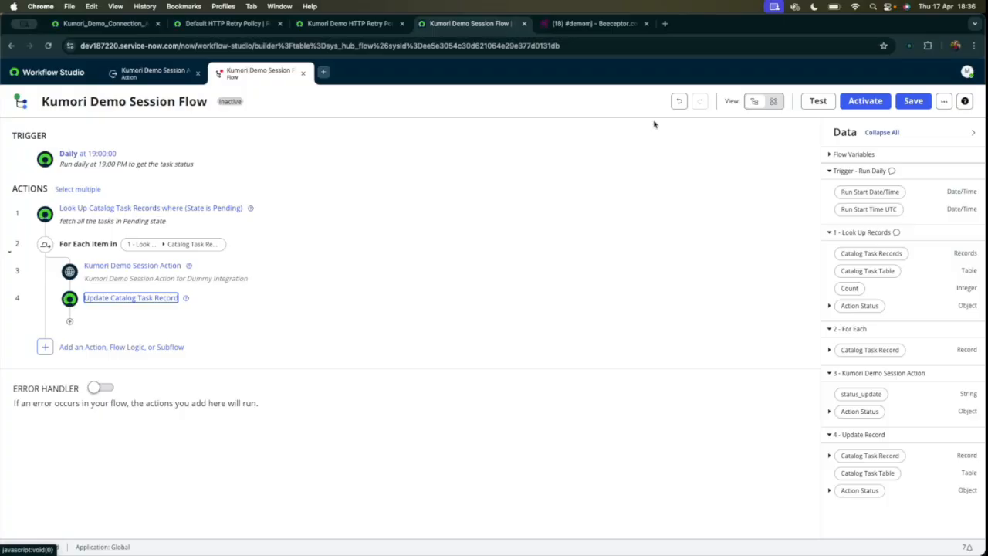
click(913, 101)
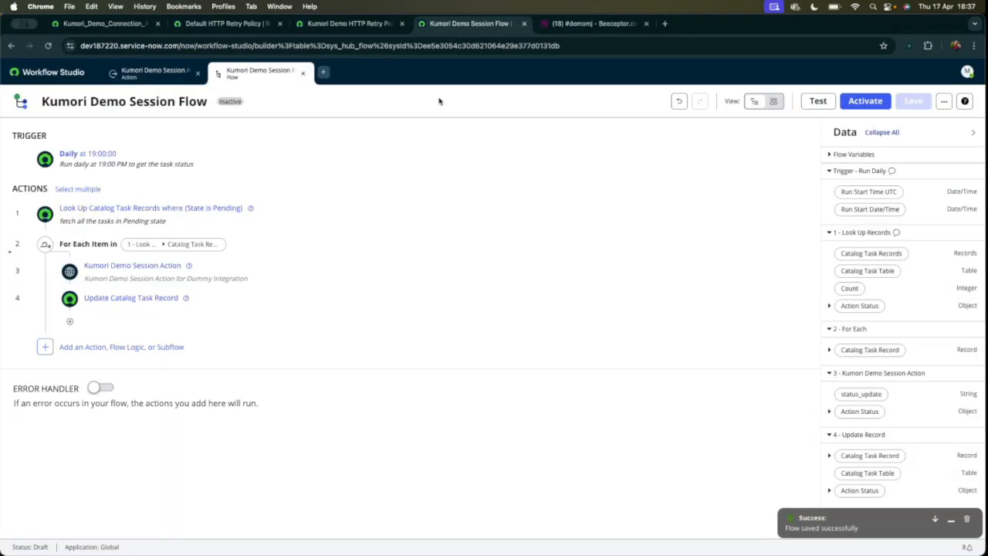
Run a test of Kumori Demo Session Flow and open its flow execution details.
click(817, 100)
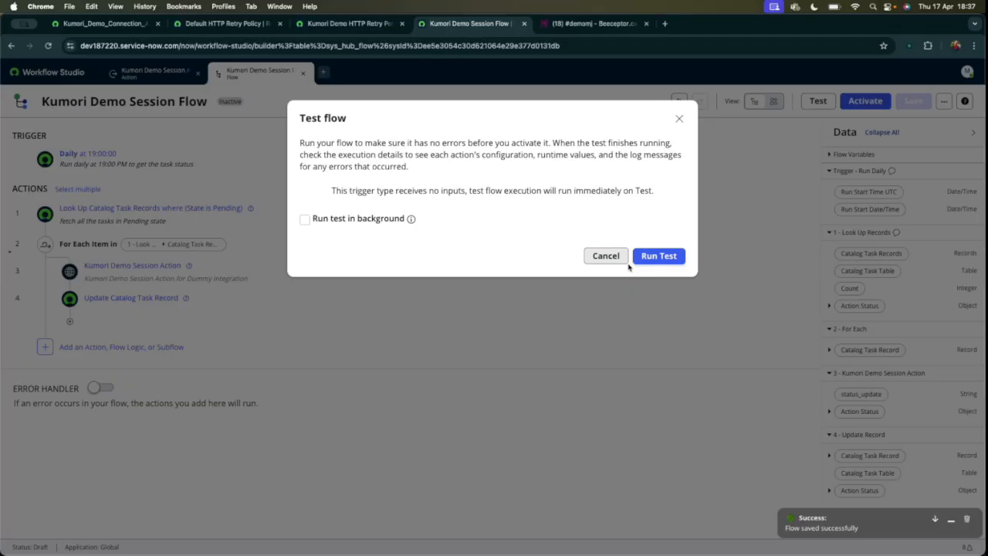
click(657, 255)
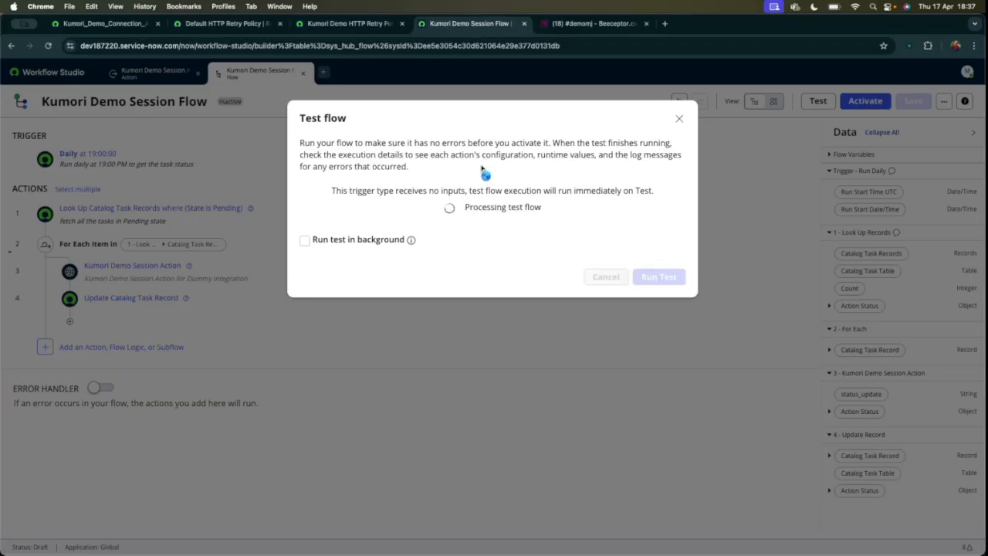
click(513, 207)
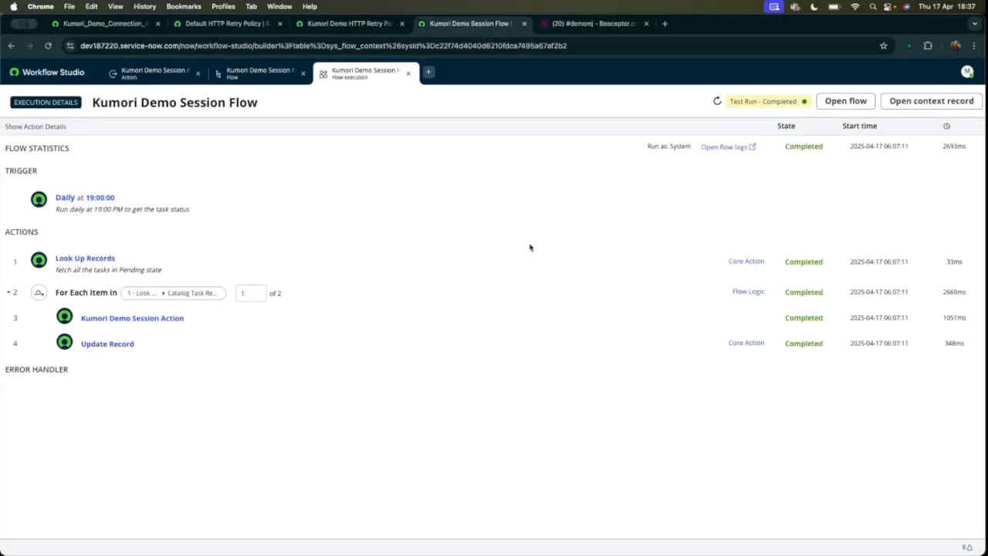
Expand the Kumori Demo Session Action, switch the loop to item 2, and examine its task_id, status_update output and REST step data.
click(185, 319)
scroll(213, 307, down, 2)
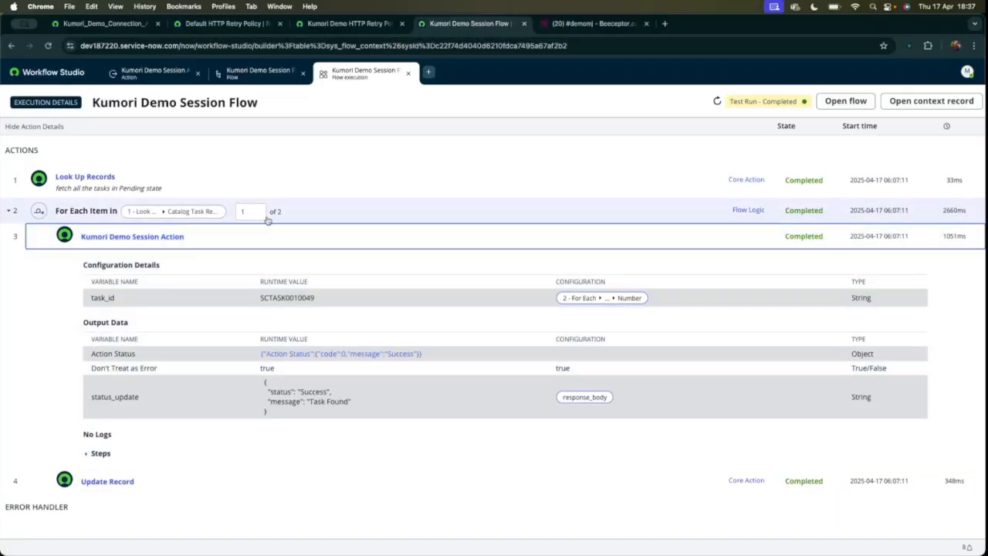
click(259, 208)
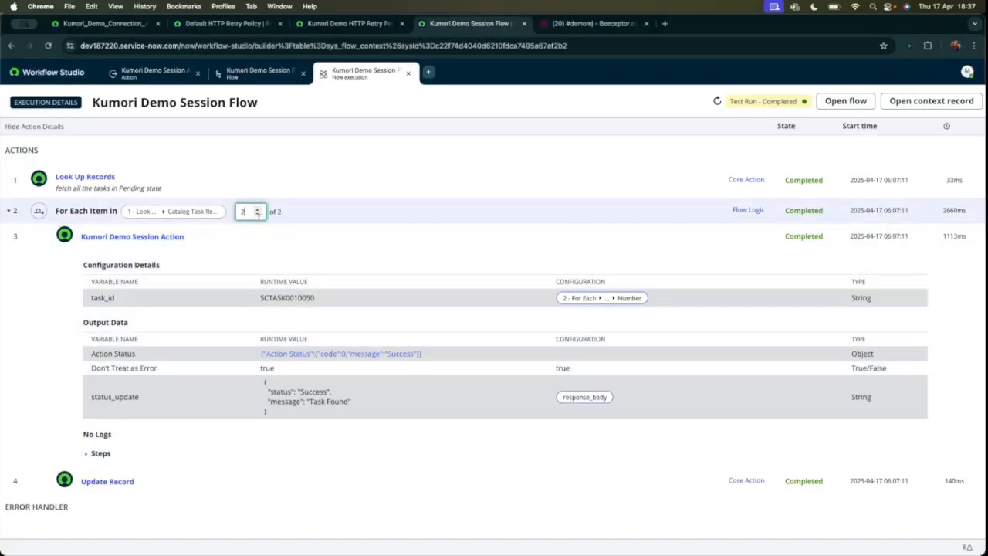
click(258, 214)
scroll(200, 303, down, 1)
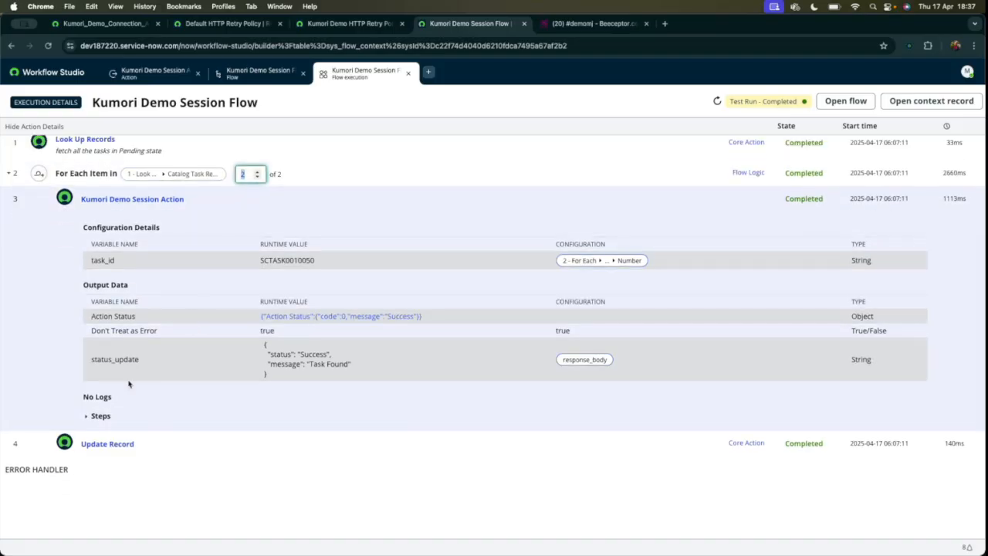
click(93, 415)
scroll(324, 417, down, 5)
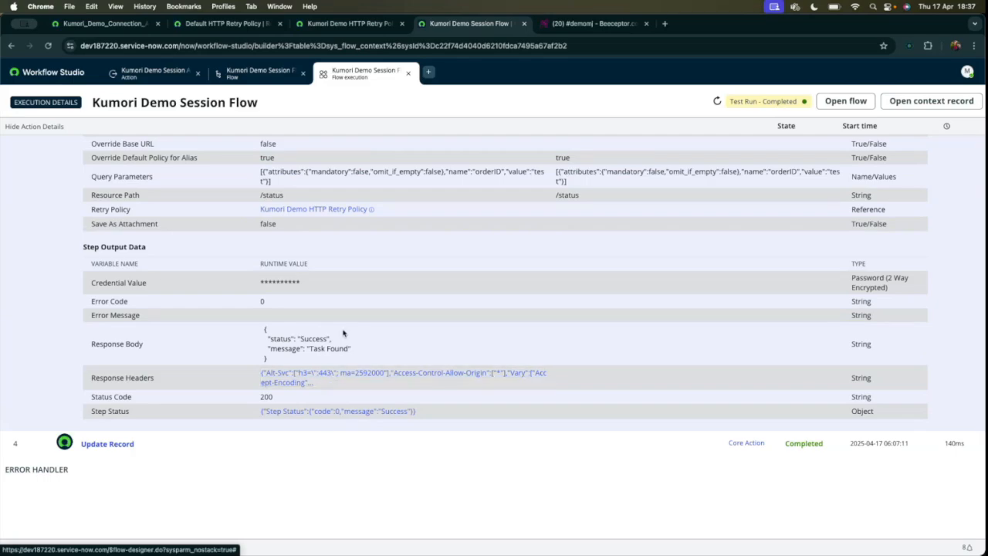
scroll(344, 333, up, 5)
scroll(232, 387, down, 5)
Inspect the Update Record action's runtime values and open its catalog task record to check the integration response in the additional comments.
click(152, 451)
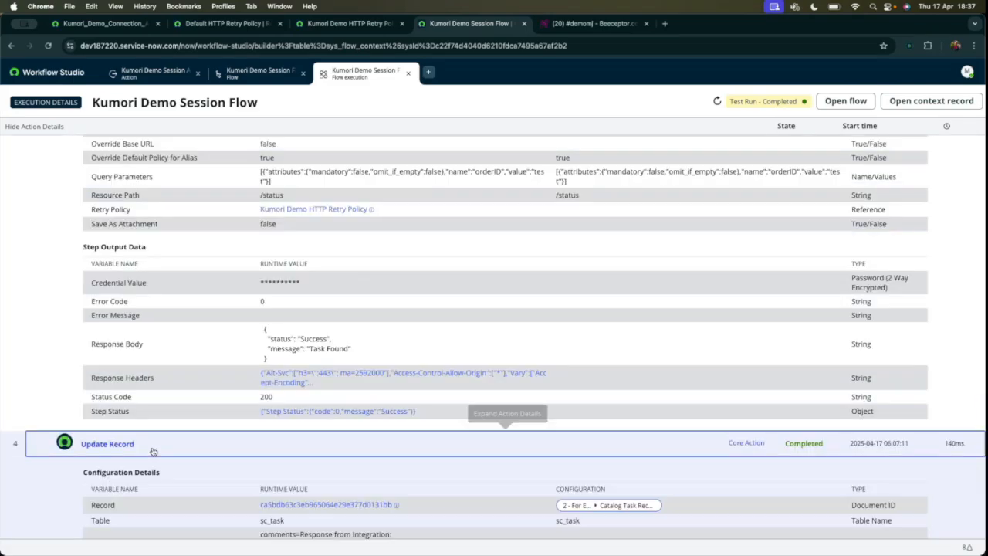
scroll(340, 341, down, 4)
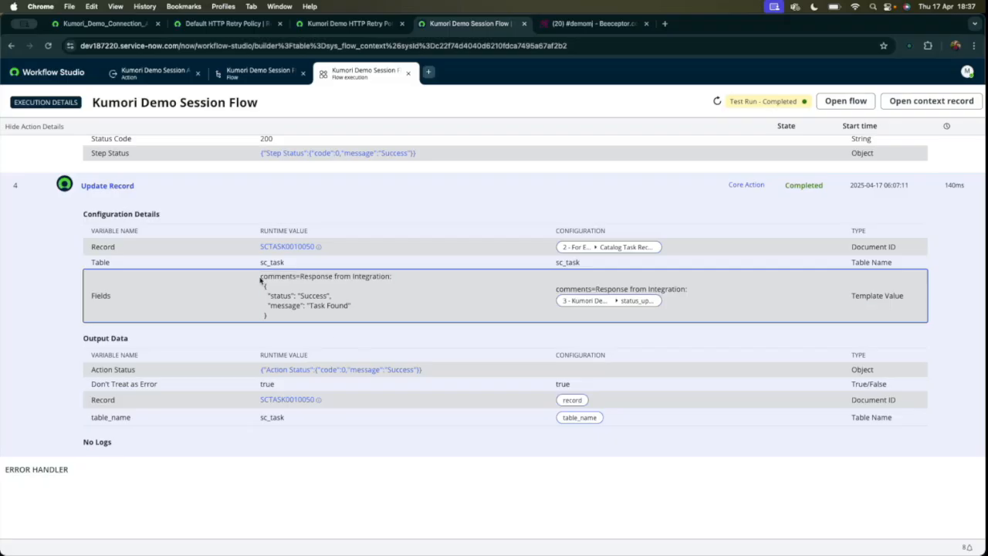
click(297, 247)
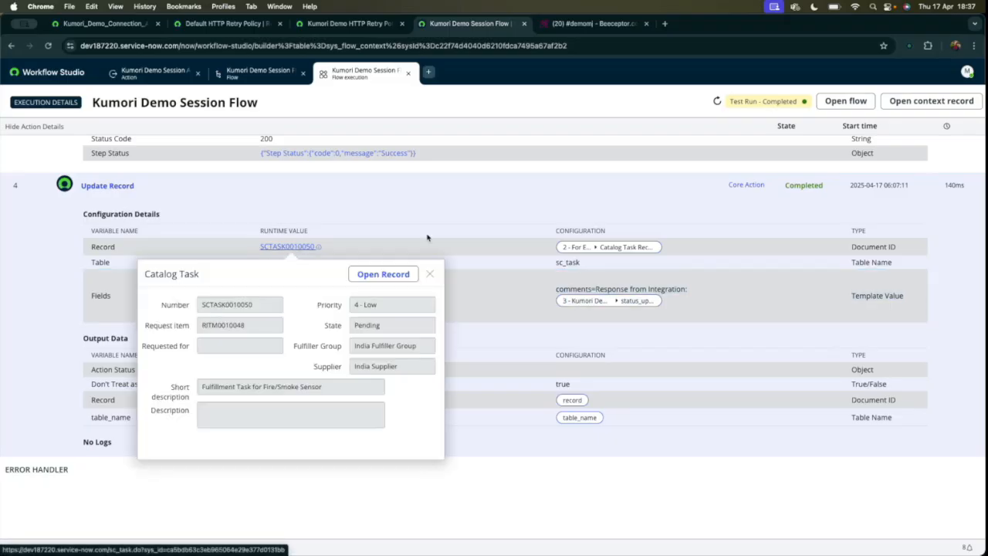
click(383, 274)
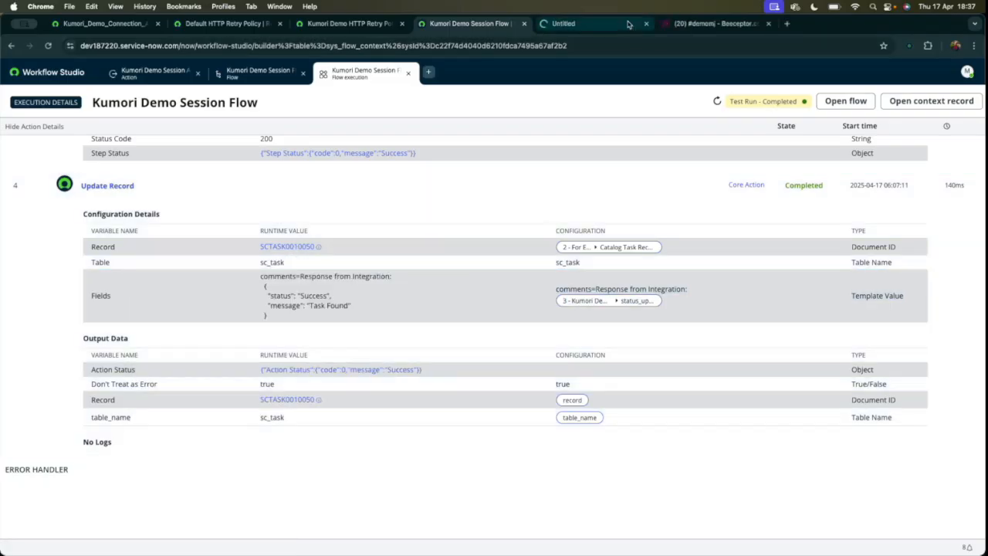
click(630, 25)
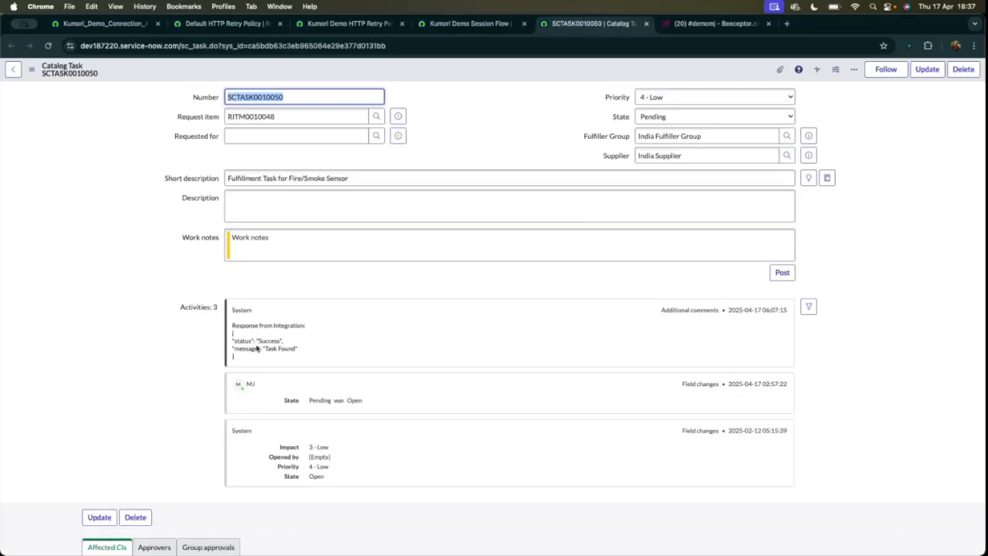
drag(231, 327, 264, 360)
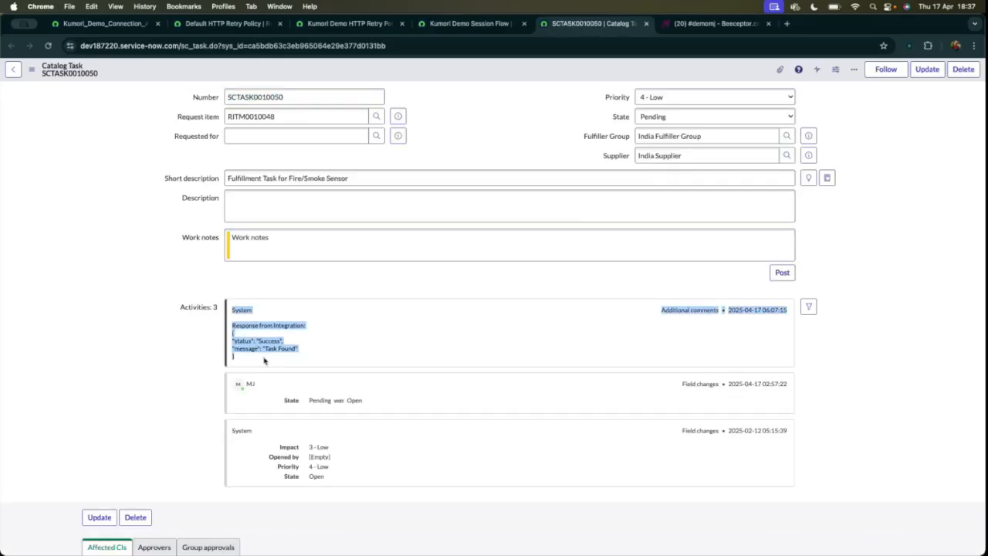
click(264, 360)
Return to the flow execution and review the Kumori Demo Session Action's output and REST step configuration for loop item 2.
click(463, 28)
scroll(402, 170, up, 15)
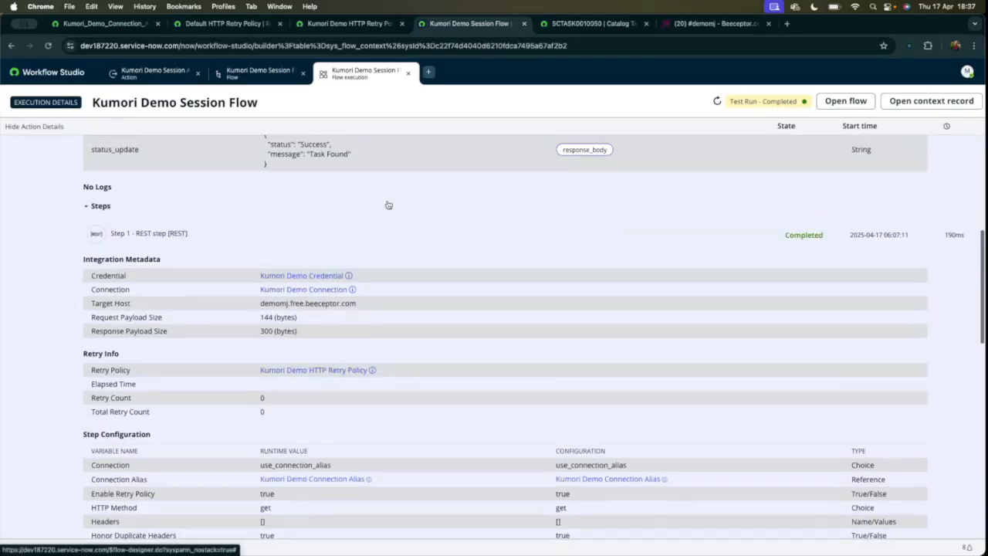
scroll(388, 204, up, 4)
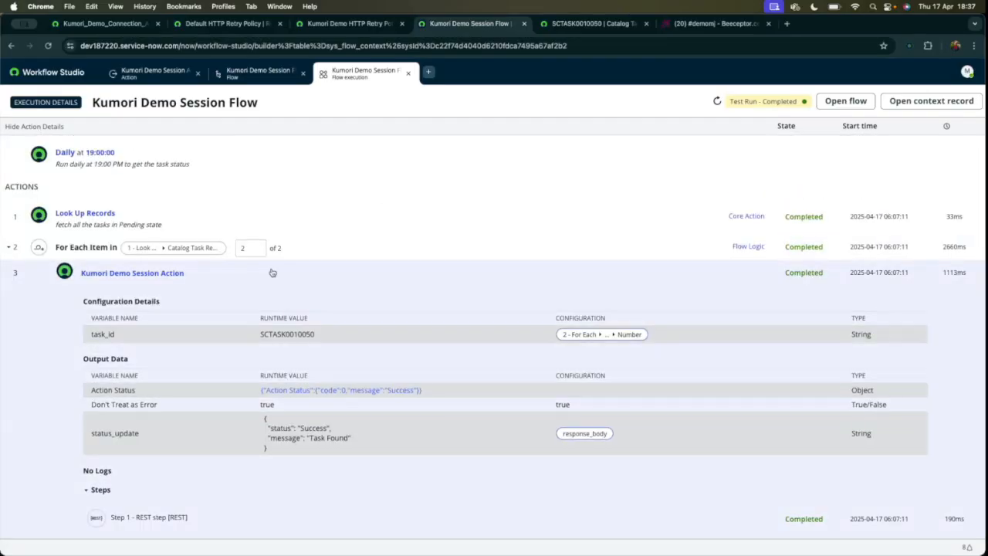
scroll(272, 272, down, 4)
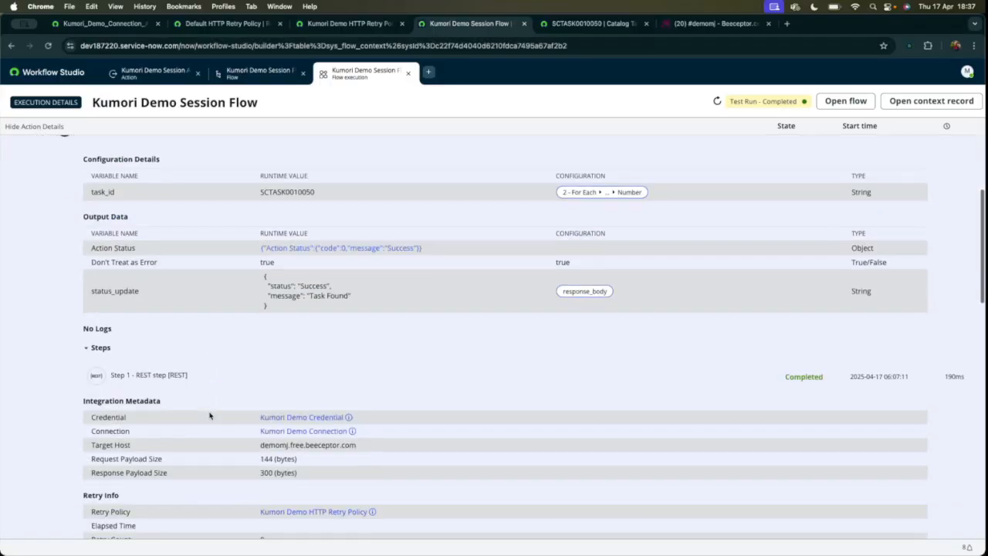
scroll(259, 284, down, 10)
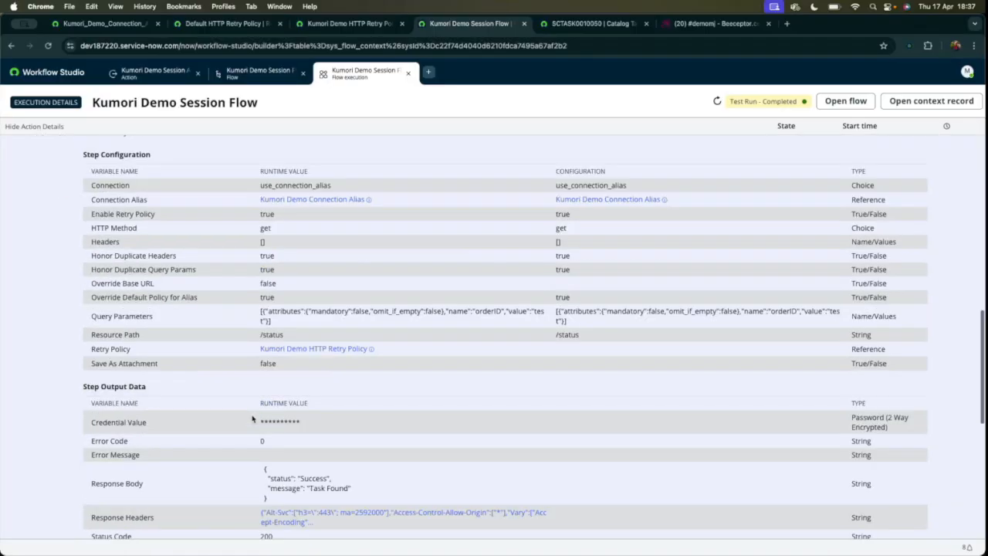
scroll(254, 408, up, 4)
scroll(251, 418, up, 10)
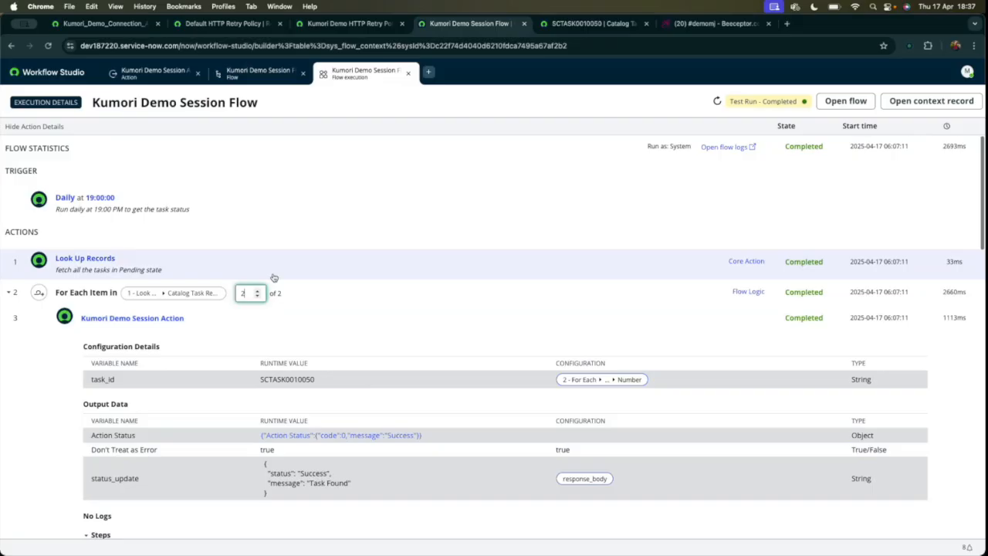
Switch the loop to item 1, review its task_id and REST step details, and close the execution details and the test dialog.
click(257, 293)
click(257, 296)
click(258, 290)
click(257, 292)
click(257, 296)
scroll(266, 255, down, 3)
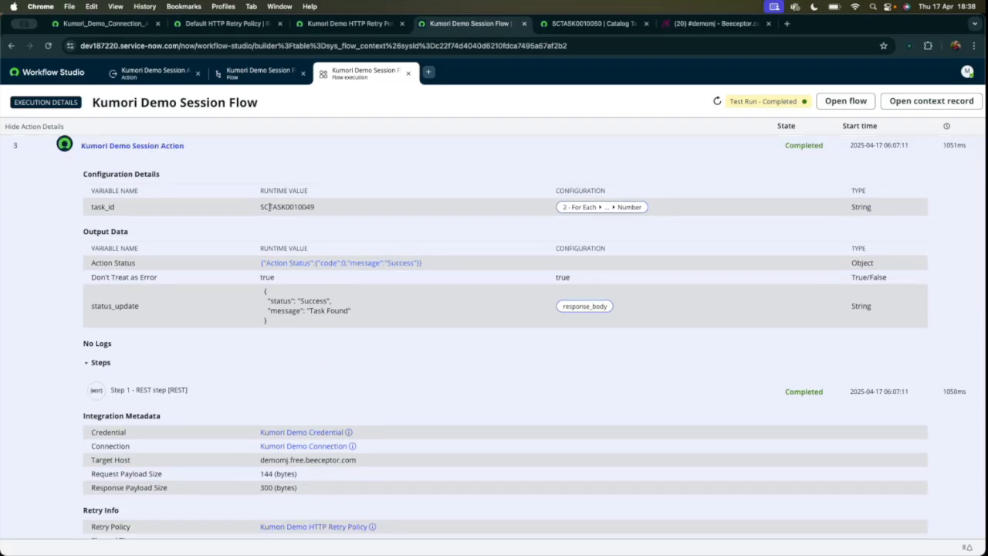
double_click(263, 207)
scroll(397, 263, down, 2)
scroll(399, 262, down, 5)
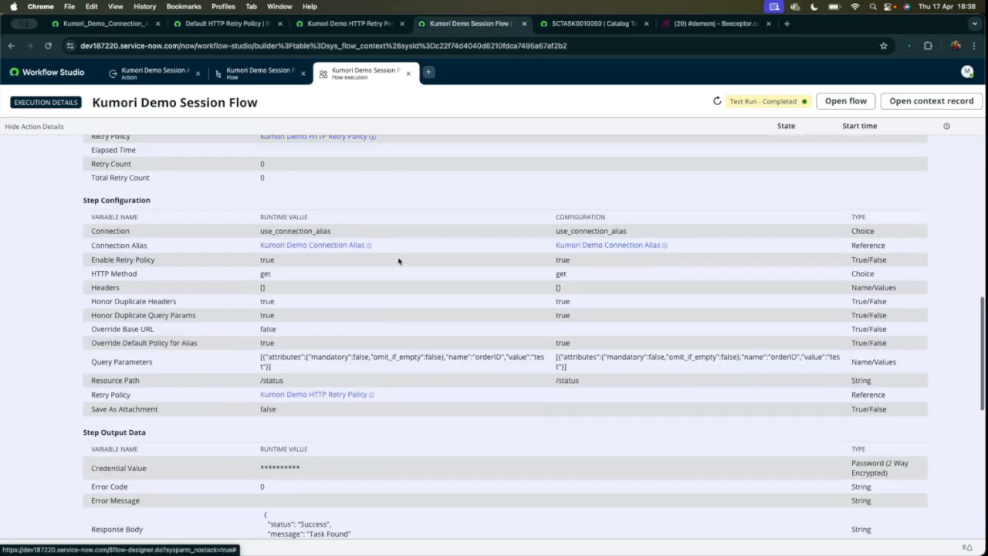
scroll(400, 262, up, 2)
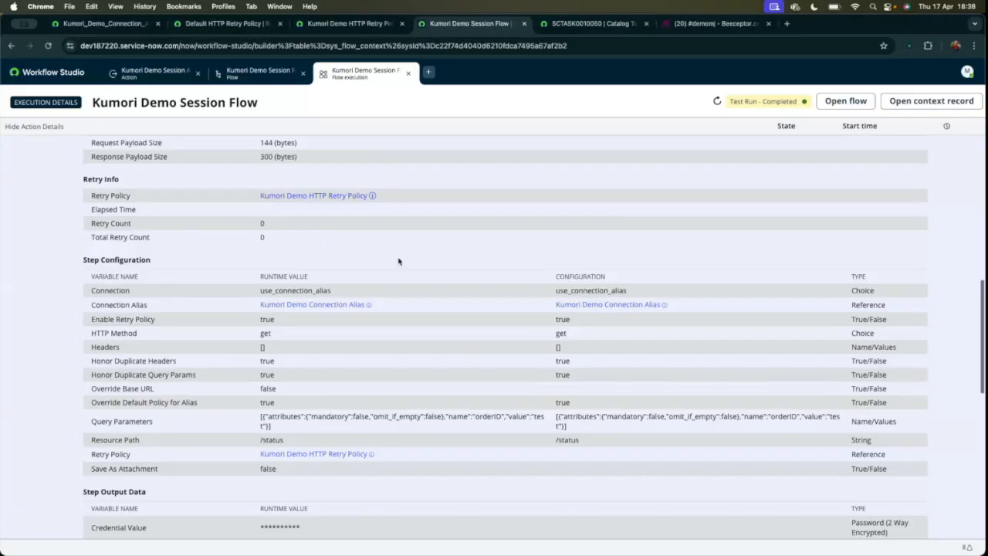
scroll(399, 261, down, 6)
scroll(464, 247, up, 15)
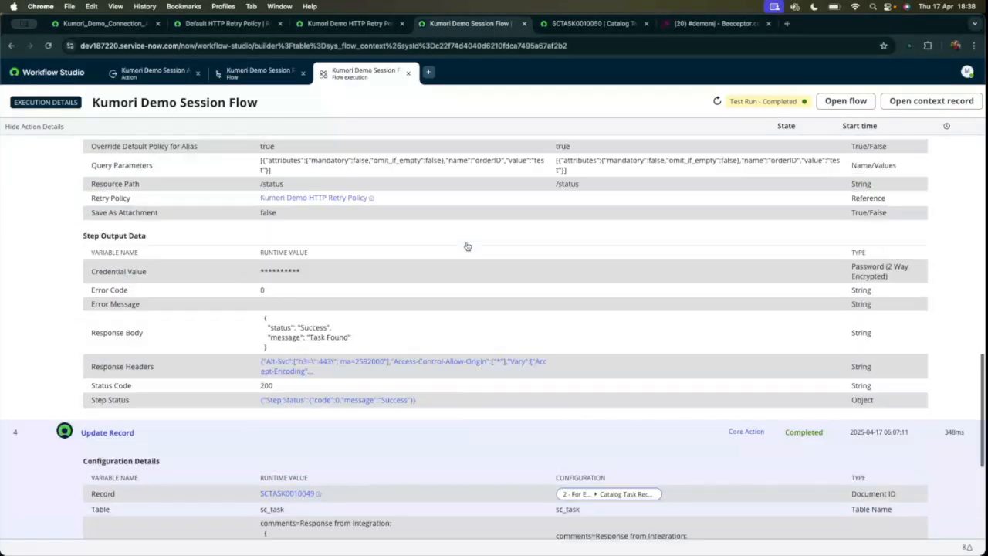
click(408, 75)
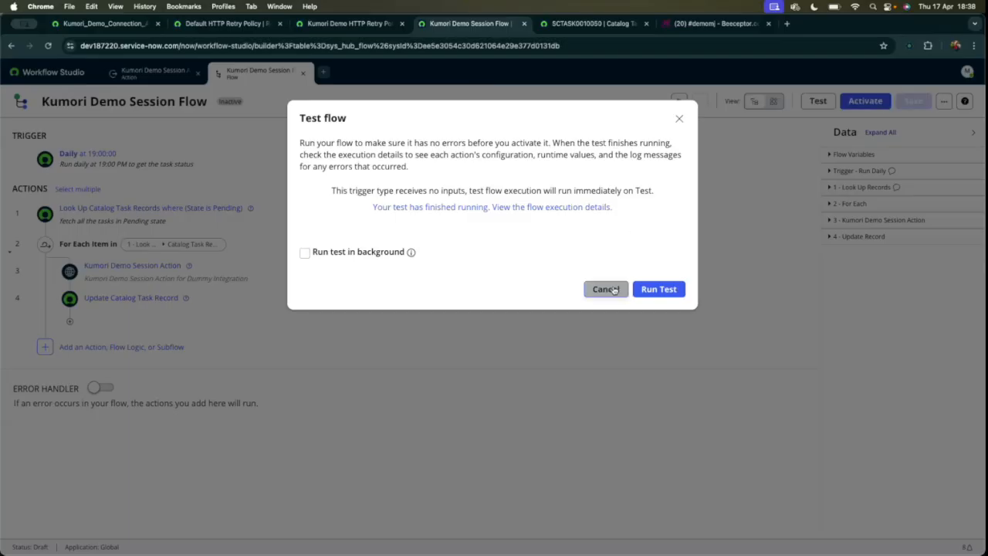
click(604, 288)
In Beeceptor's mocking rule, set the HTTP status to 400, status to "Failure" and message to "Task Not Found", and save the rule.
click(714, 23)
double_click(417, 280)
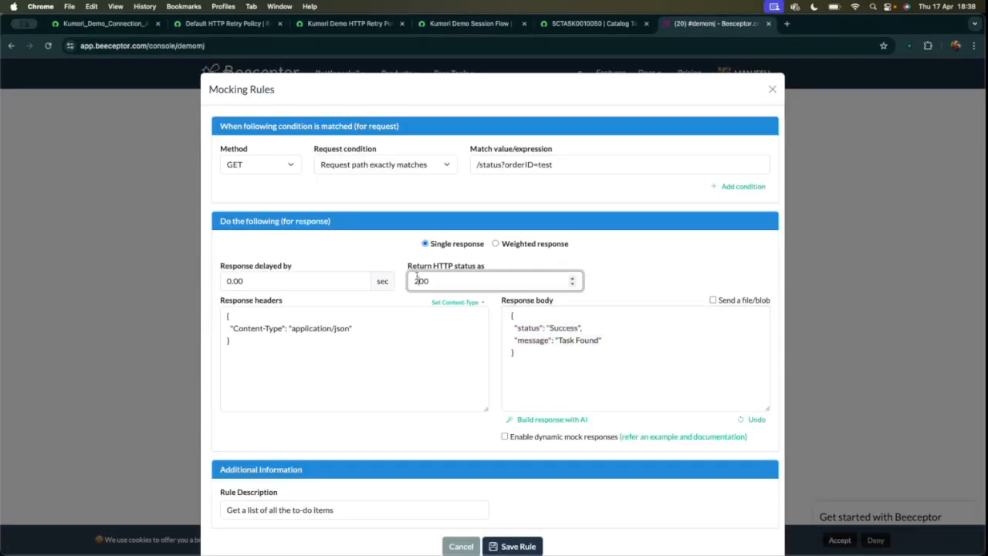
text(400)
double_click(564, 328)
text(F)
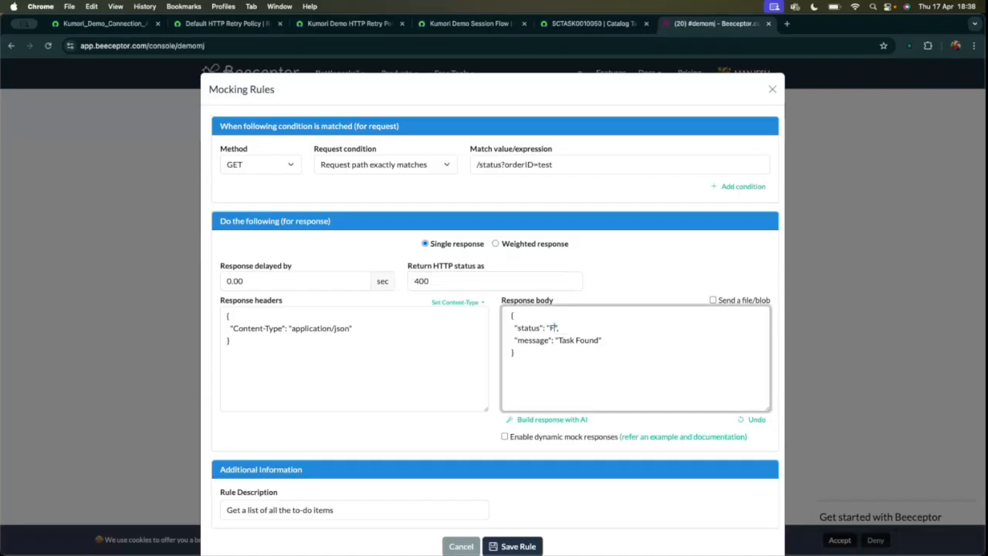
text(Not)
click(524, 545)
Go back to Kumori Demo Session Flow in ServiceNow, run another test, and open its flow execution details.
click(579, 25)
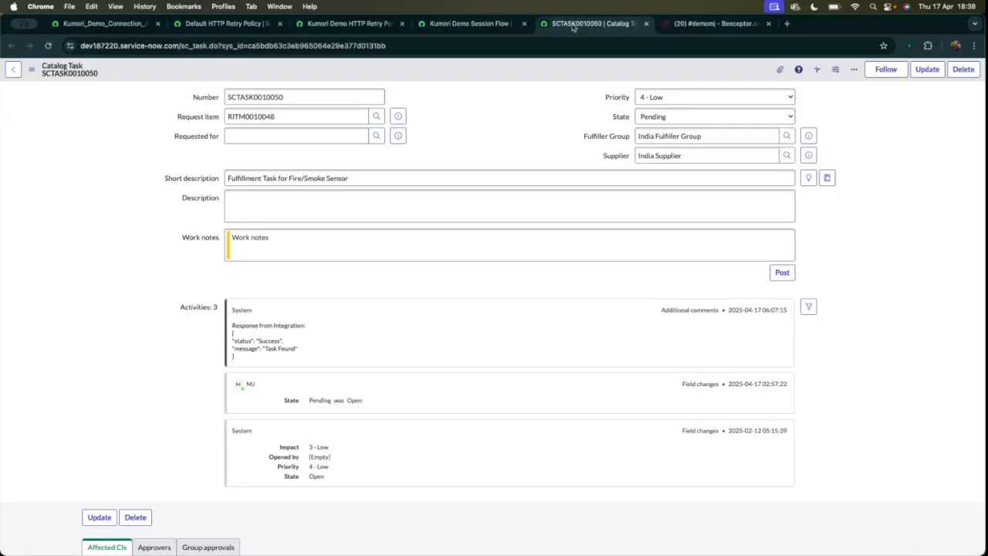
click(468, 23)
click(817, 101)
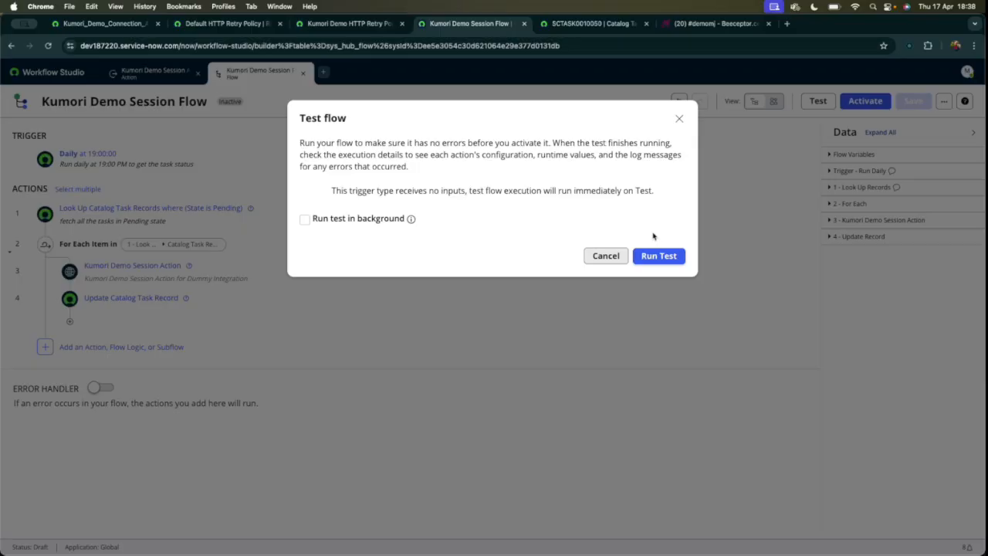
click(660, 256)
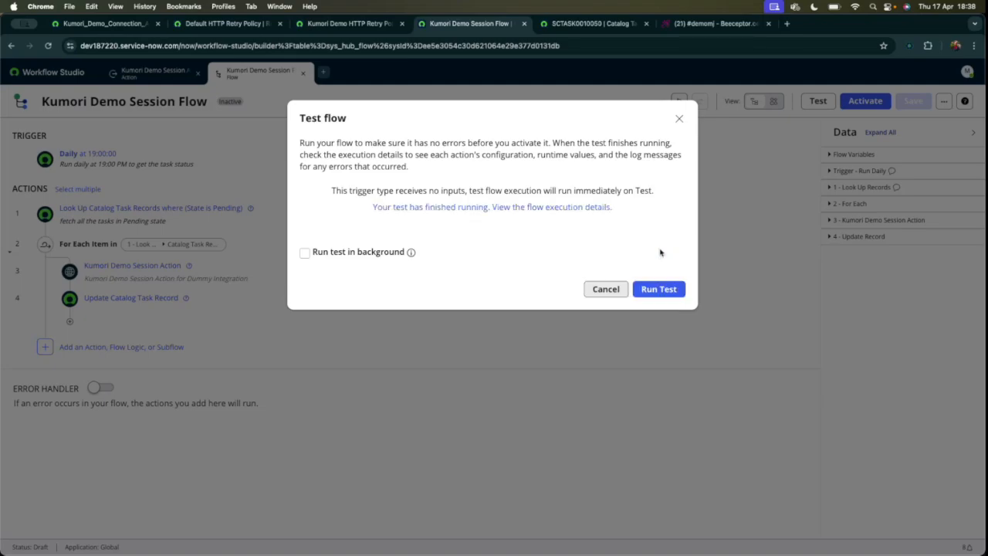
click(586, 208)
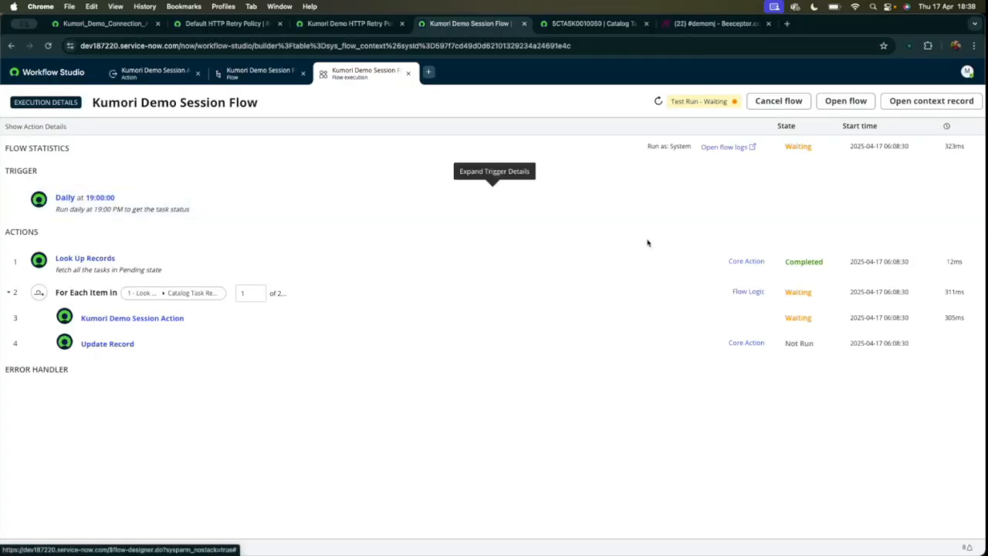
Check the run's state and the Kumori Demo Session Action's output and steps, and refresh the execution details.
drag(786, 147, 814, 149)
click(817, 184)
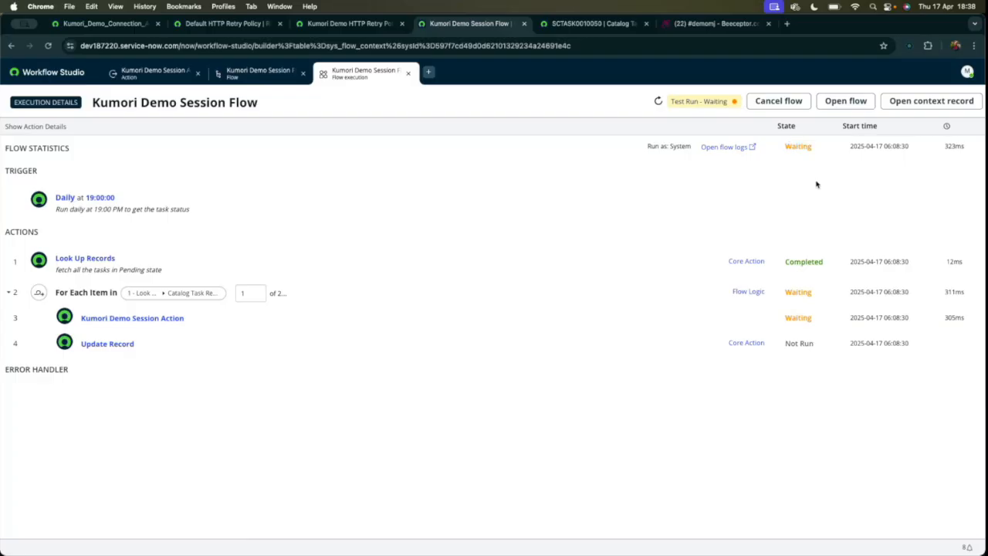
click(785, 313)
click(85, 418)
scroll(313, 435, down, 1)
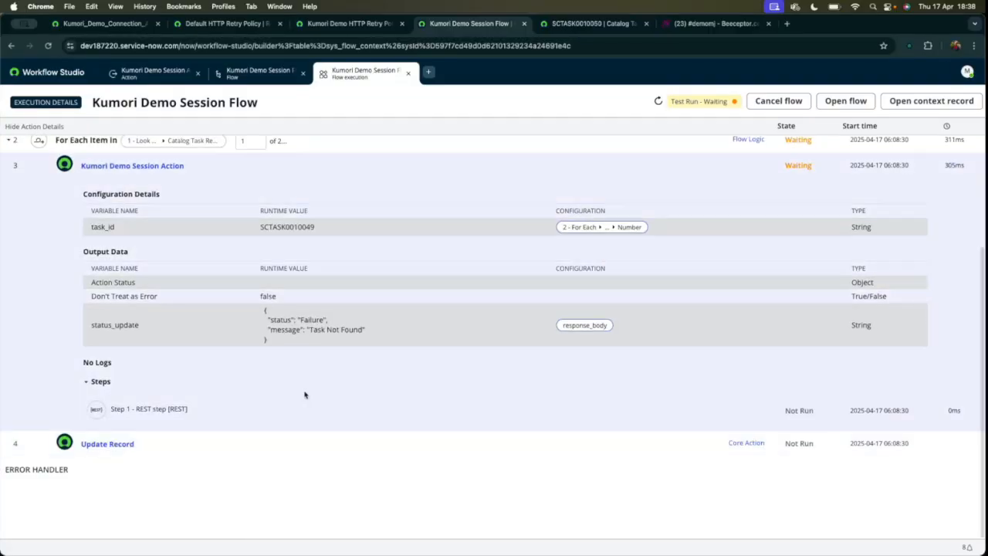
click(658, 101)
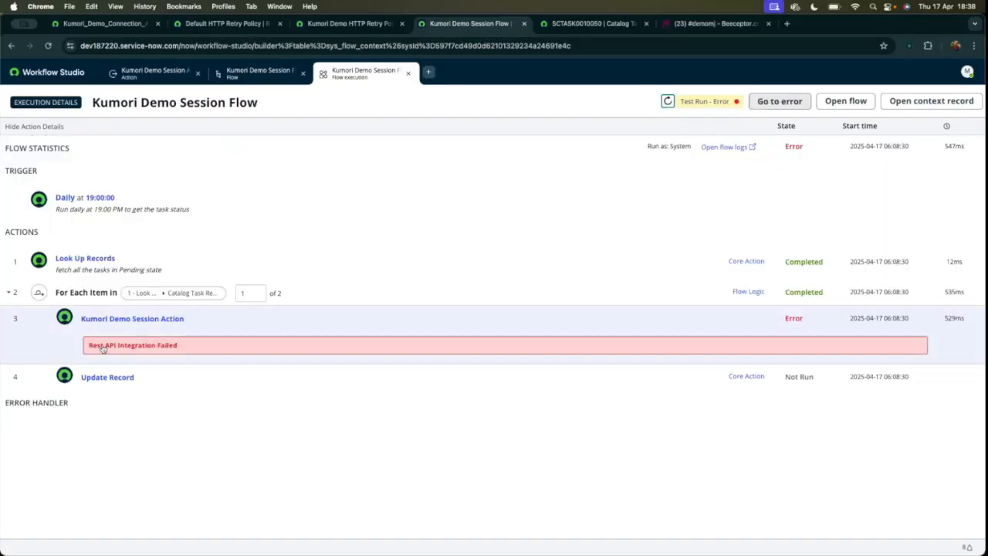
Examine the Kumori Demo Session Action's error message, REST step and status_update output in the refreshed execution details.
drag(90, 348, 216, 348)
click(243, 329)
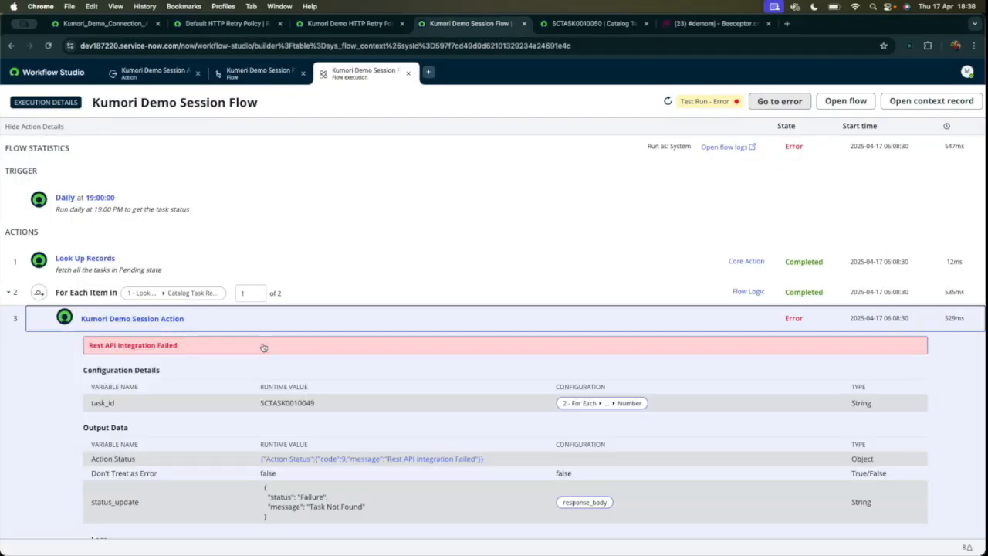
scroll(264, 347, down, 3)
click(86, 430)
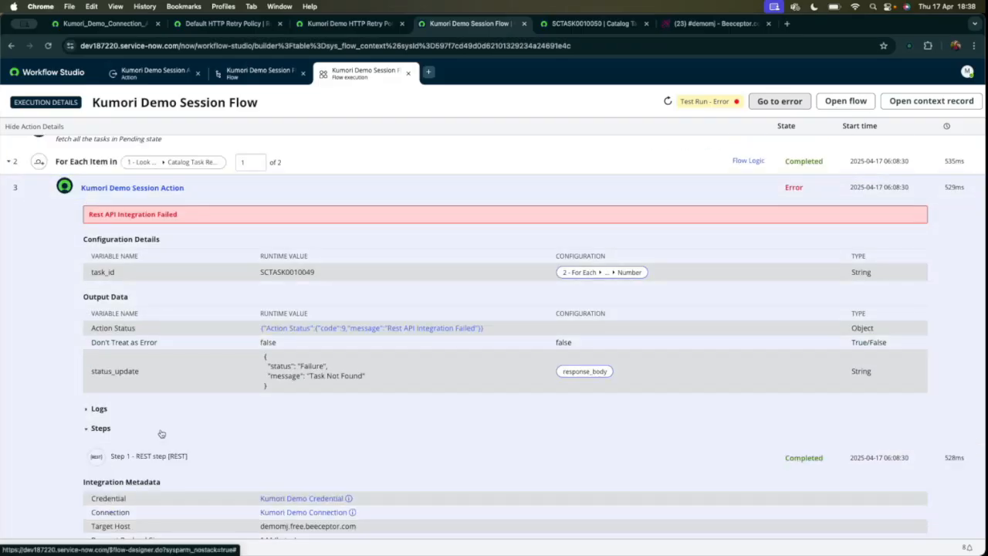
scroll(193, 434, down, 1)
drag(264, 318, 291, 357)
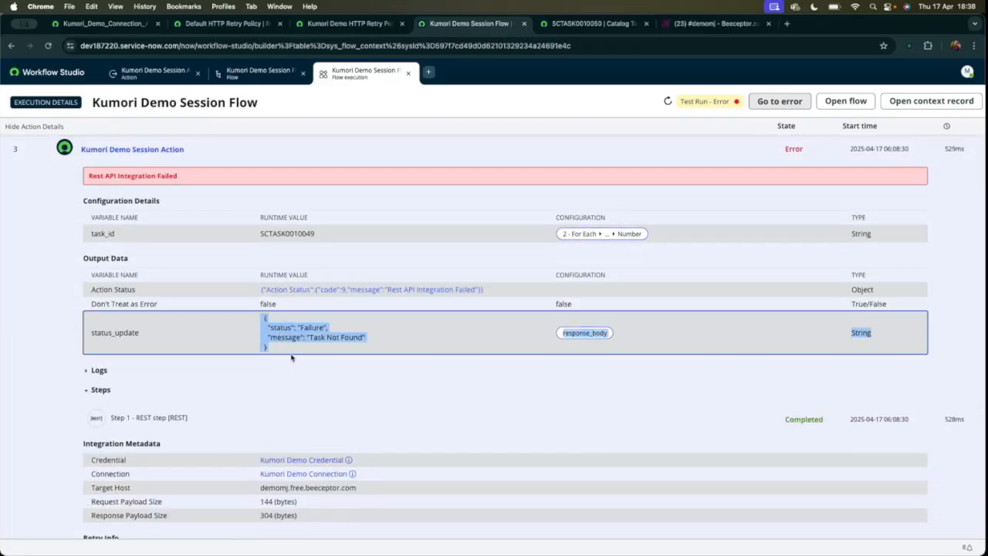
Examine the REST step's output data within the Kumori Demo Session Action's execution details.
click(315, 331)
scroll(356, 389, down, 10)
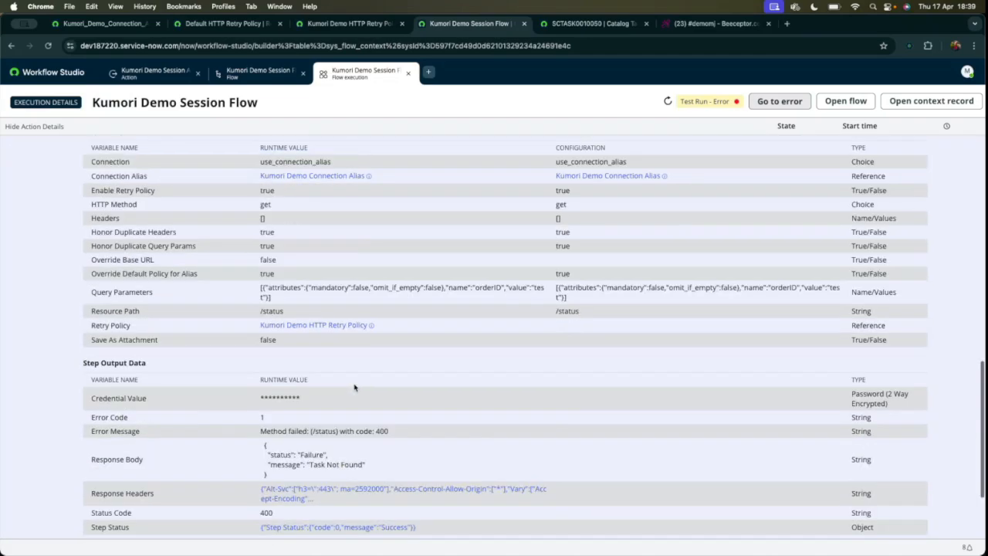
scroll(257, 287, up, 15)
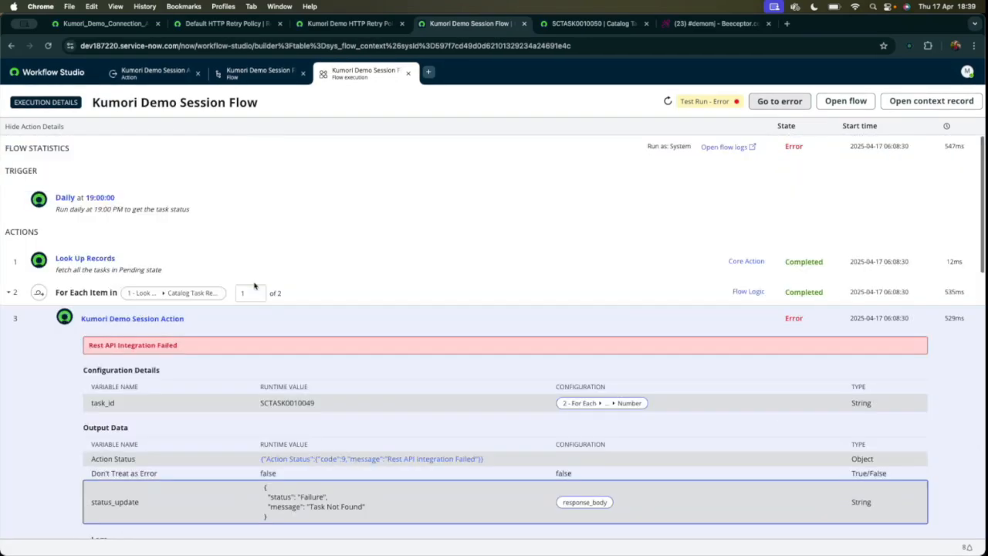
Collapse the Kumori Demo Session Action's details, then check the catalog task's activities and the Update Record step's state in the run.
click(229, 320)
click(596, 26)
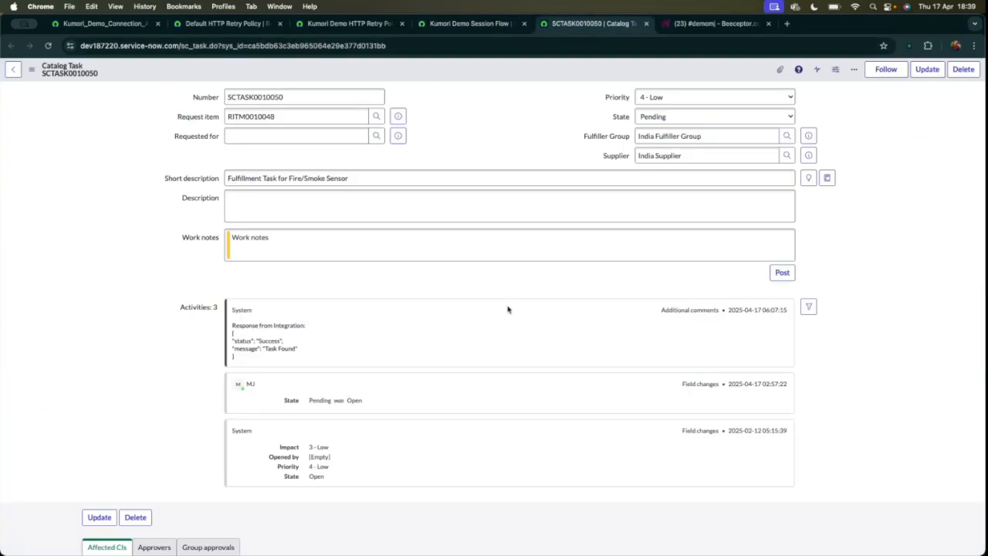
click(467, 23)
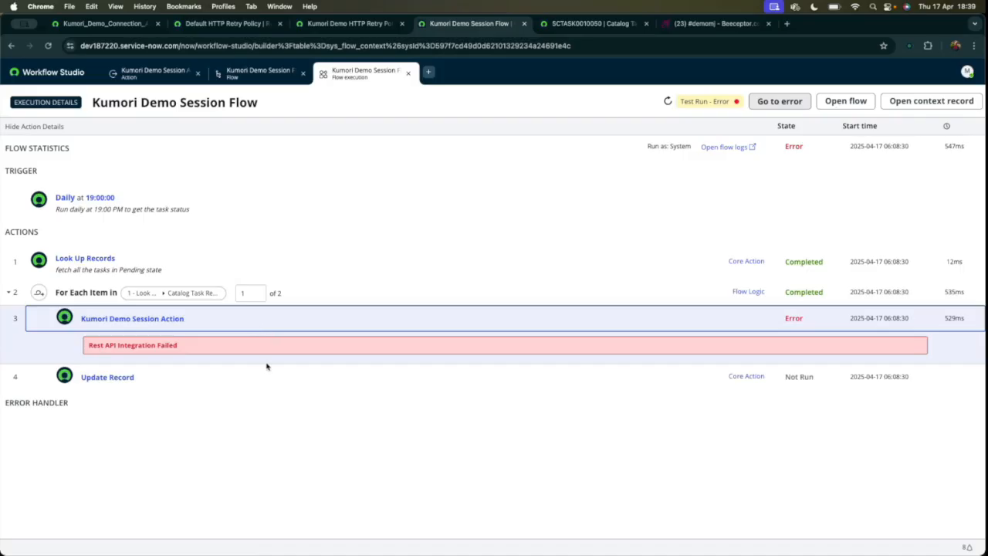
click(227, 376)
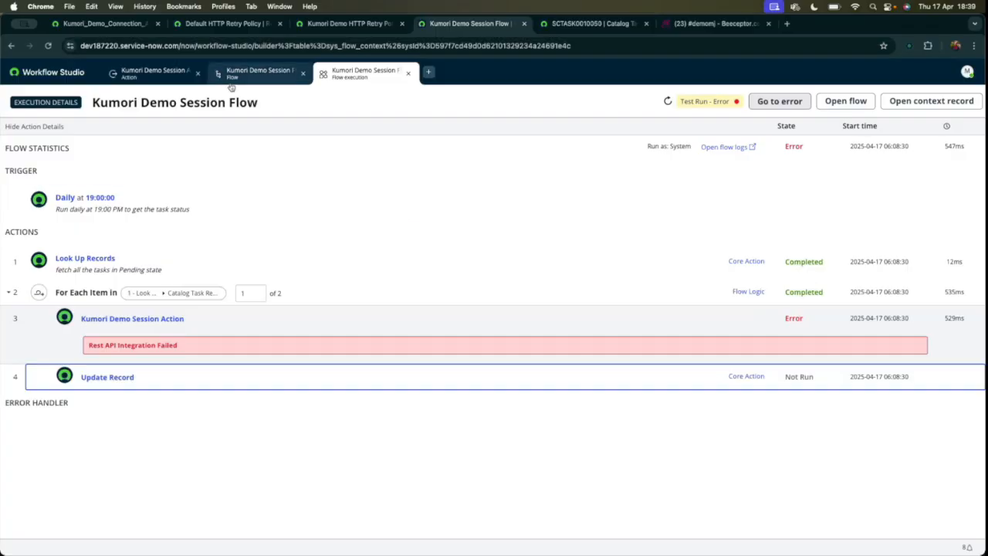
Return to the Kumori Demo Session Flow editor, enable the flow's error handler and add a Send Email action to it.
click(150, 72)
click(258, 72)
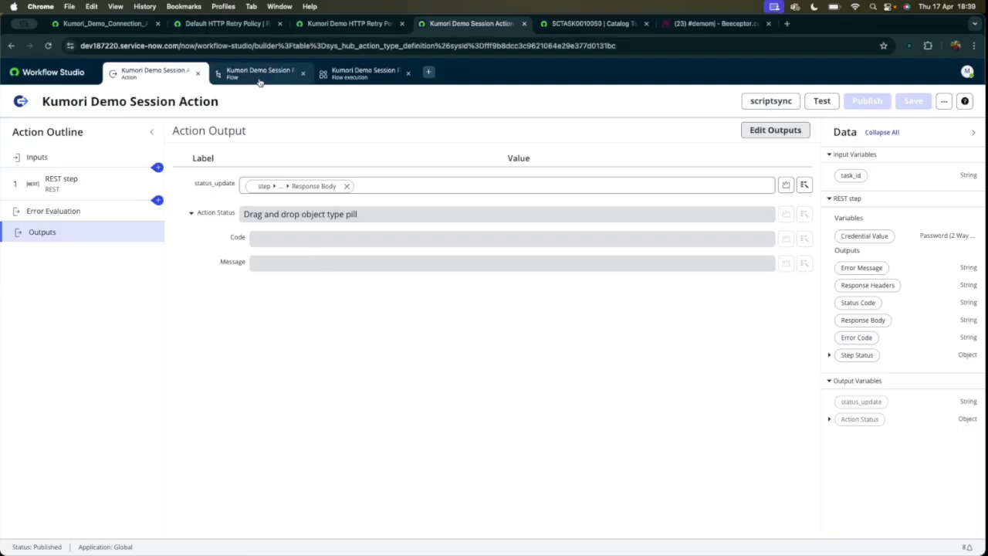
click(603, 288)
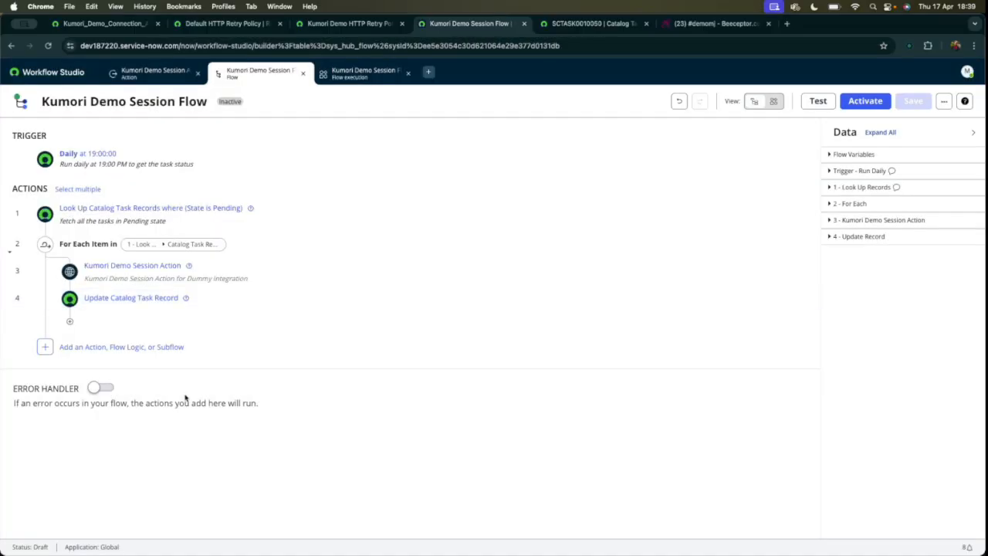
click(100, 387)
click(147, 443)
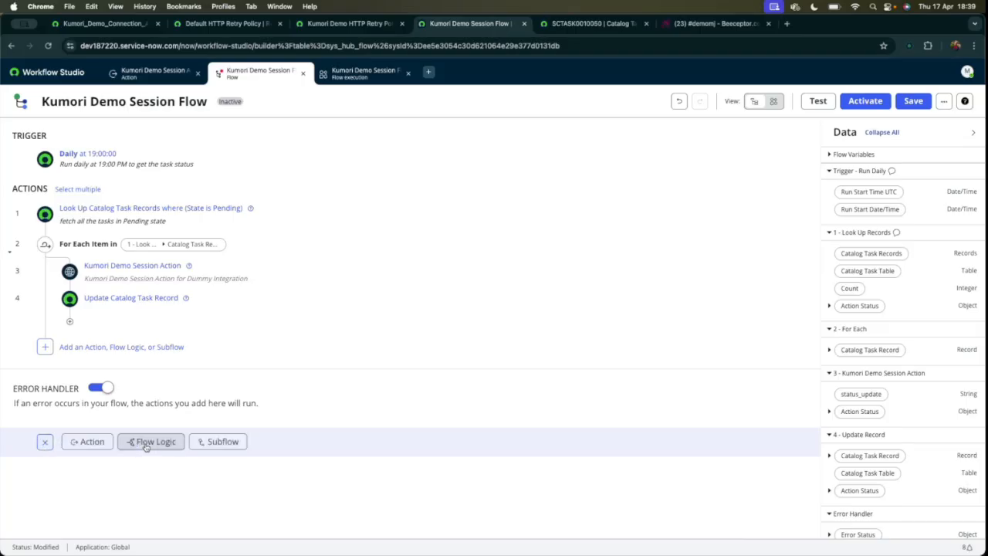
click(89, 444)
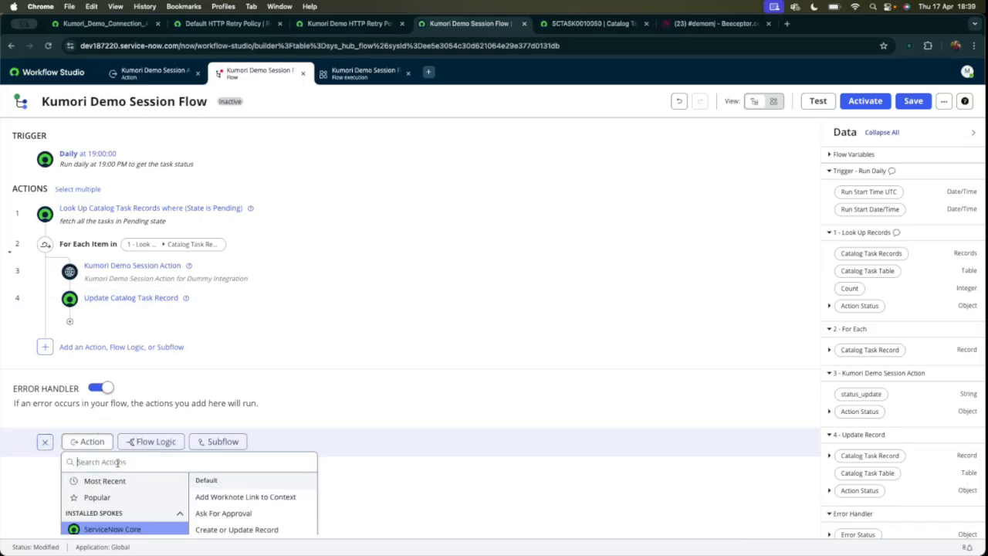
text(send email)
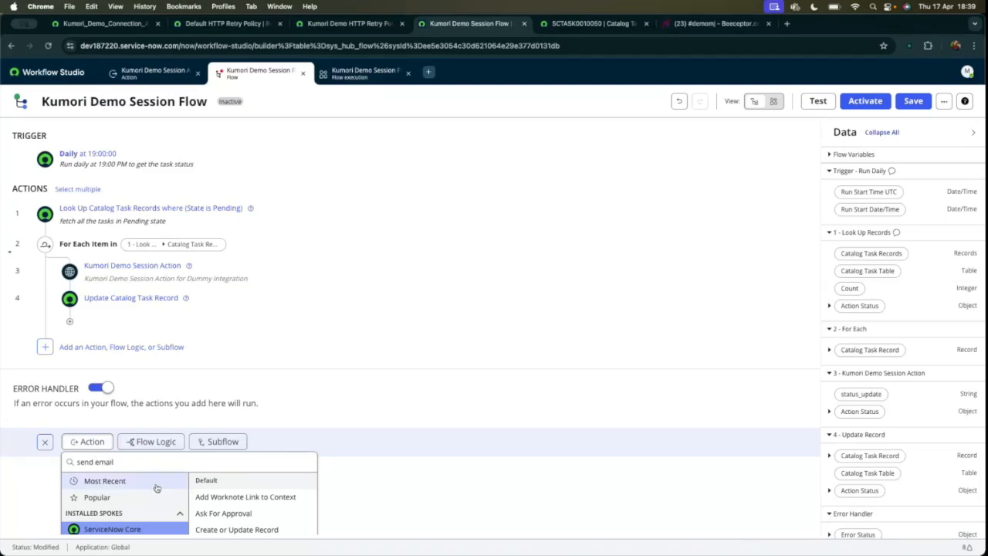
click(272, 473)
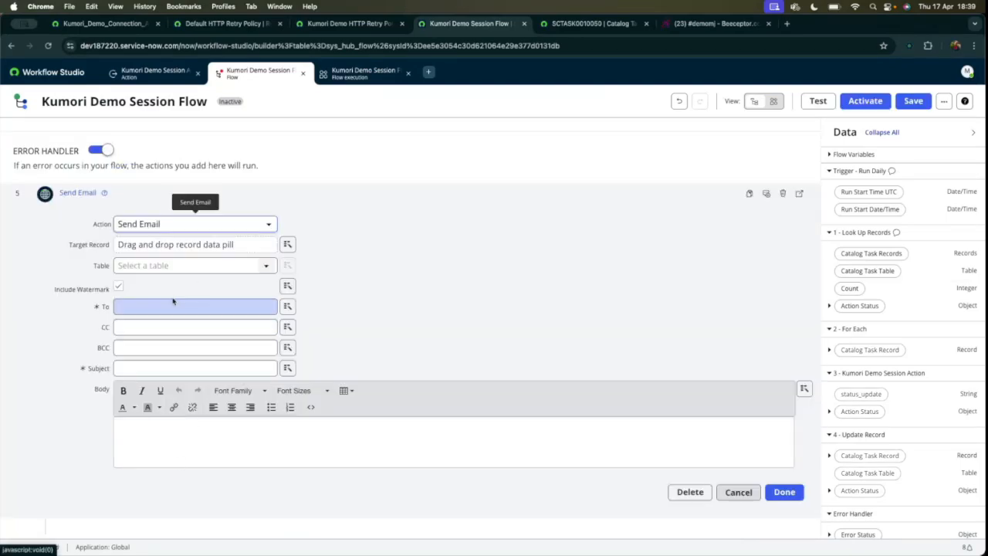
In the Send Email action, enter the recipient's e-mail address and set the subject to "Error in Demo Integration".
click(168, 306)
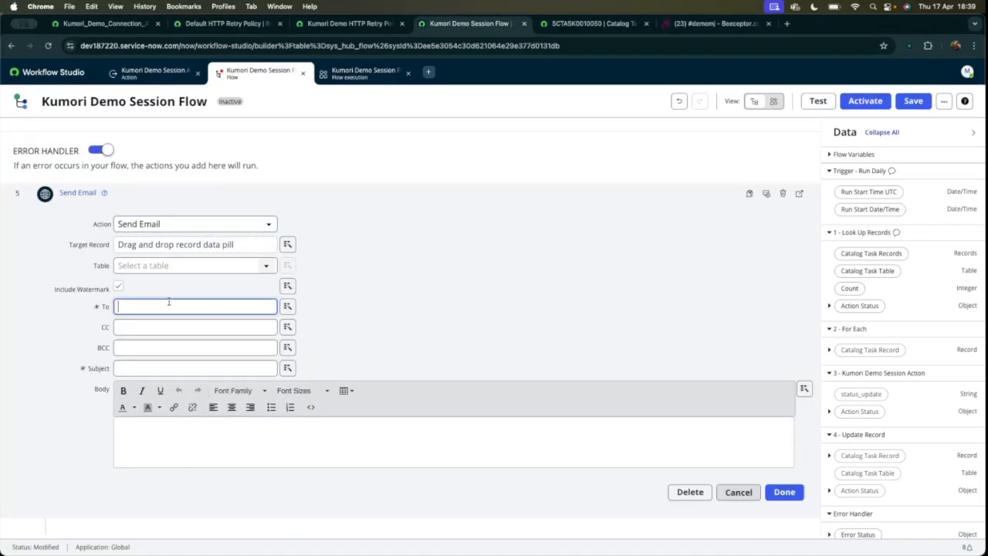
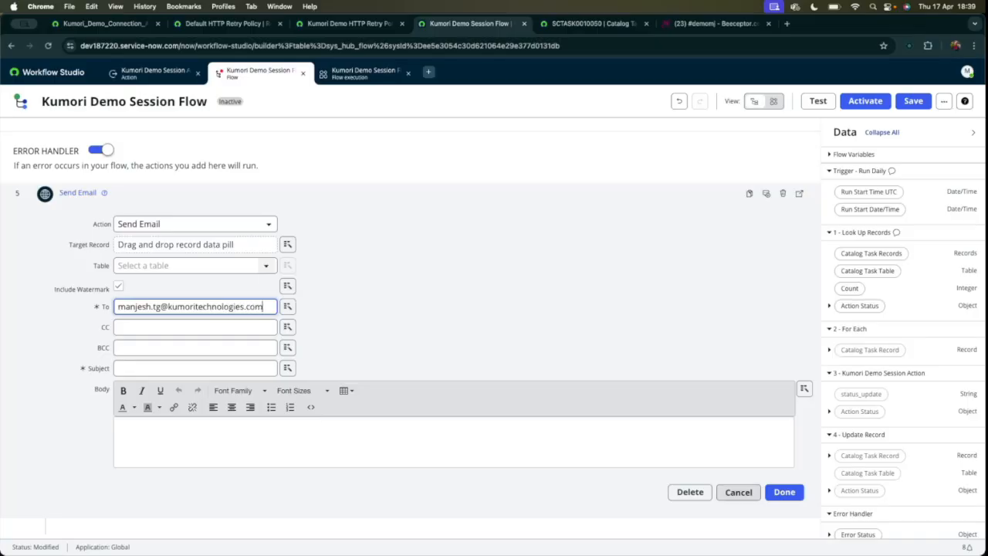
click(140, 368)
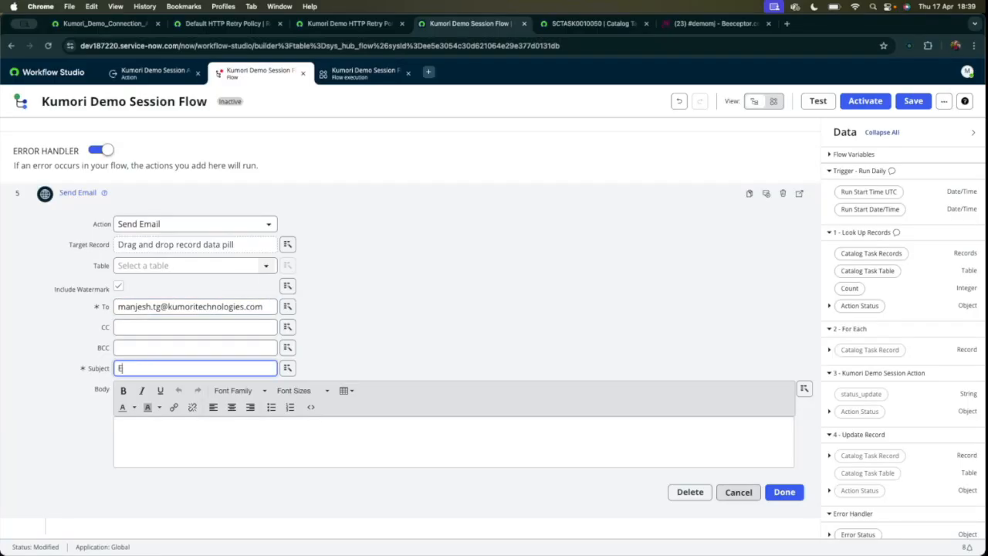
text(Error in Demo Integrat)
text(ion)
Write the email body "Hello, Please note that there is an error in demo integration. Regards" and finish configuring the Send Email action.
click(141, 438)
text(Hel)
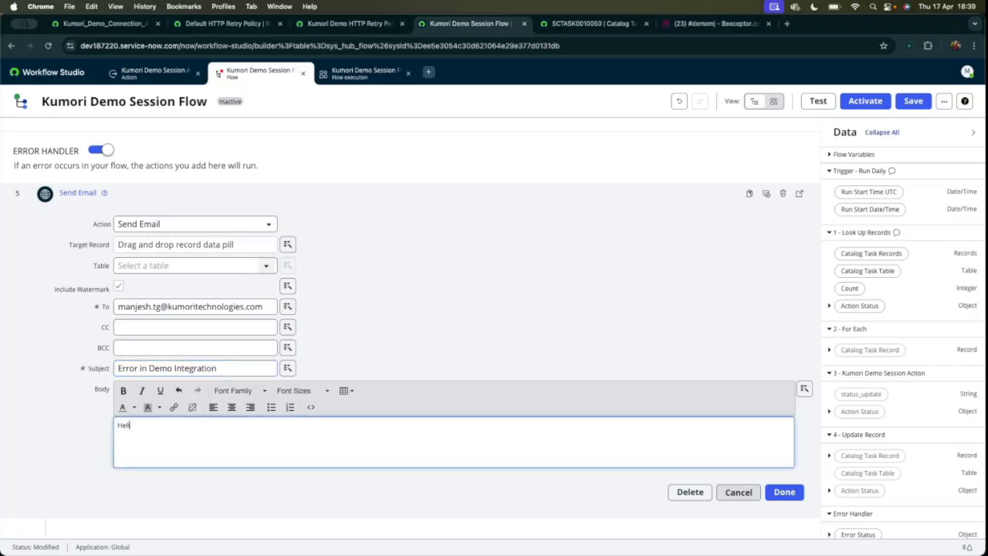
text(lo, Please note that there is an error in demo integration.)
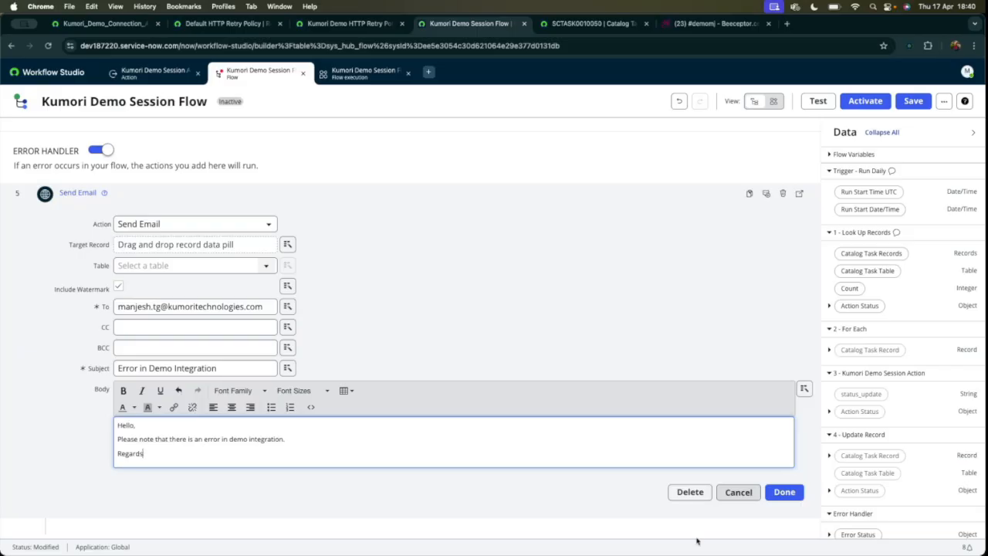
click(785, 492)
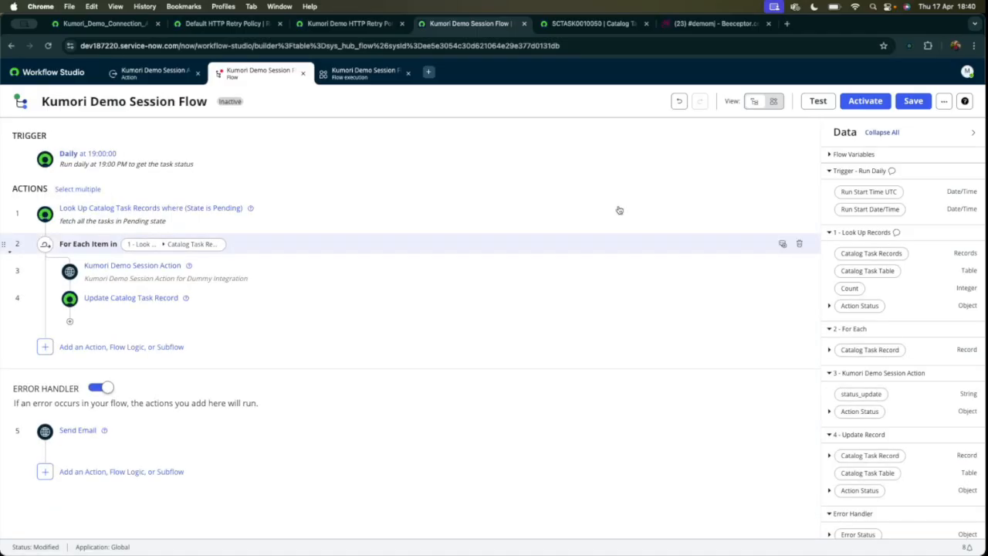
Save and test the flow, and open the run's execution details, refreshing them until the run finishes.
click(911, 102)
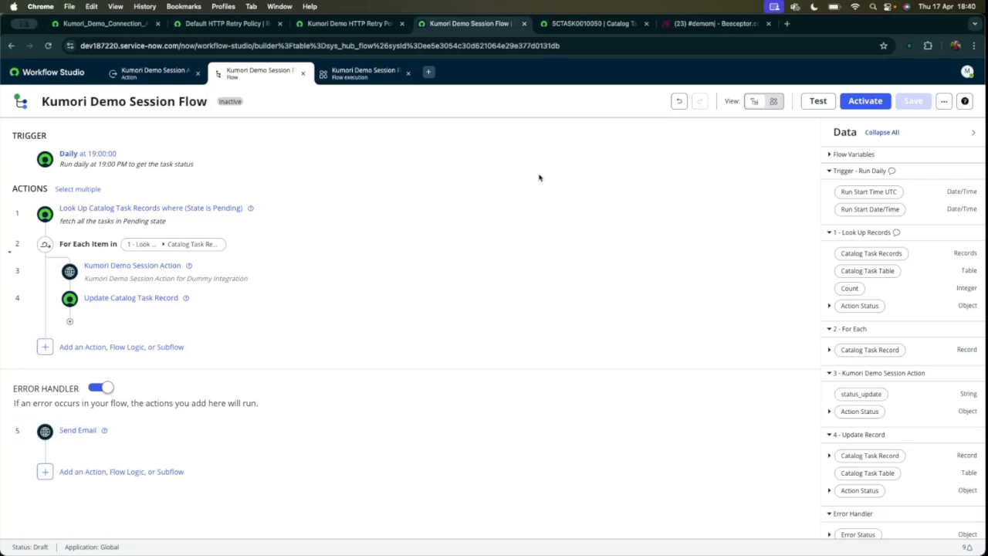
click(818, 102)
click(659, 277)
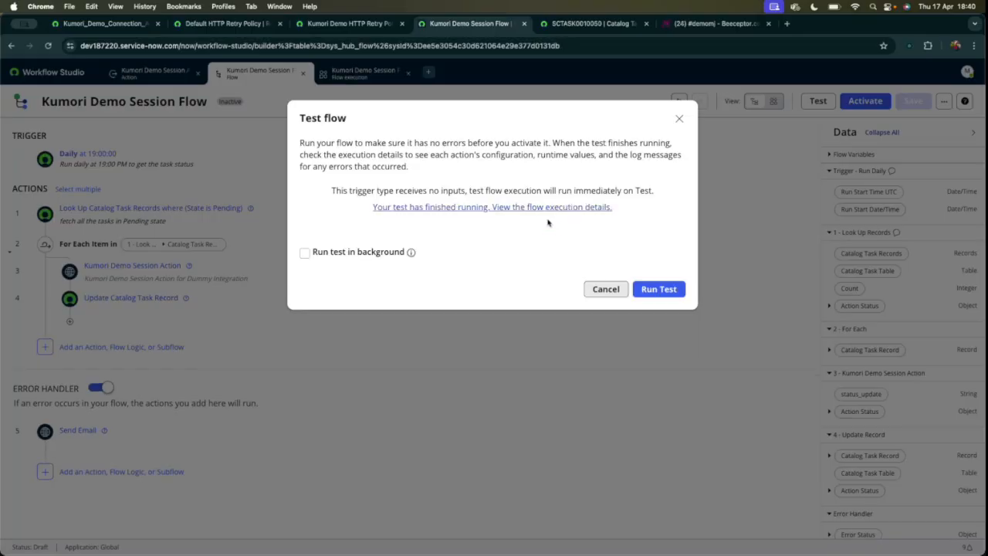
click(508, 207)
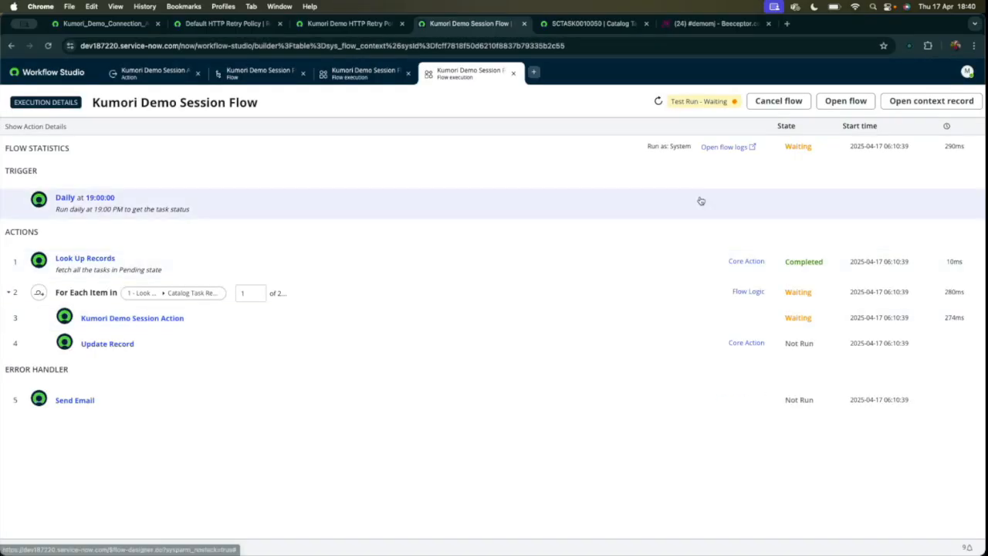
click(662, 108)
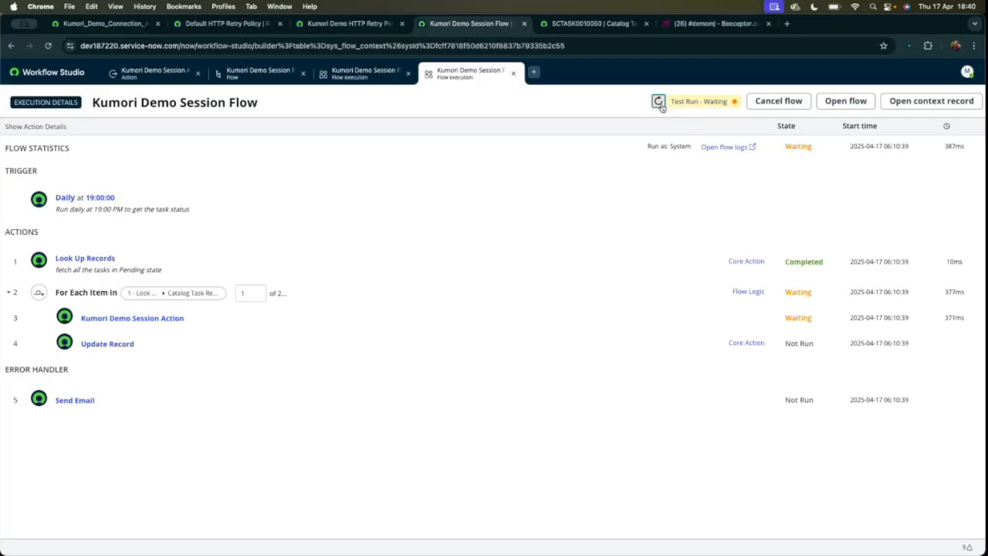
click(662, 108)
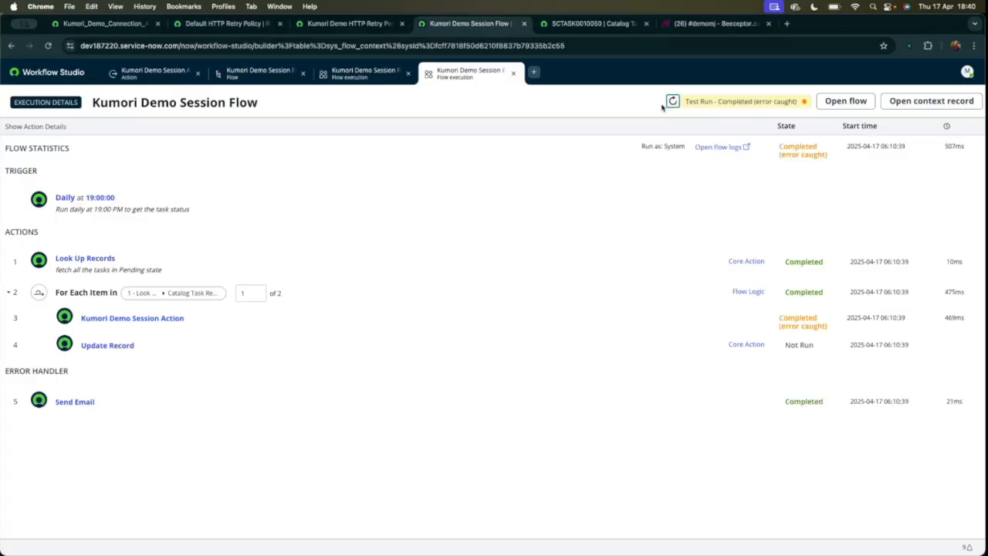
Examine the Kumori Demo Session Action's state, output data and REST step in the new run's execution details.
click(314, 318)
scroll(515, 359, down, 2)
drag(781, 267, 832, 277)
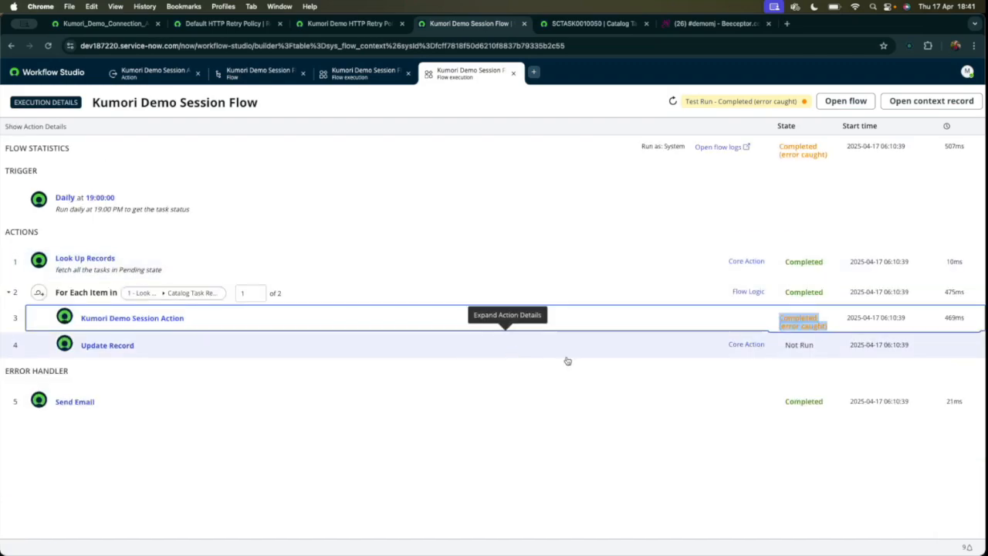
click(123, 320)
scroll(170, 441, down, 5)
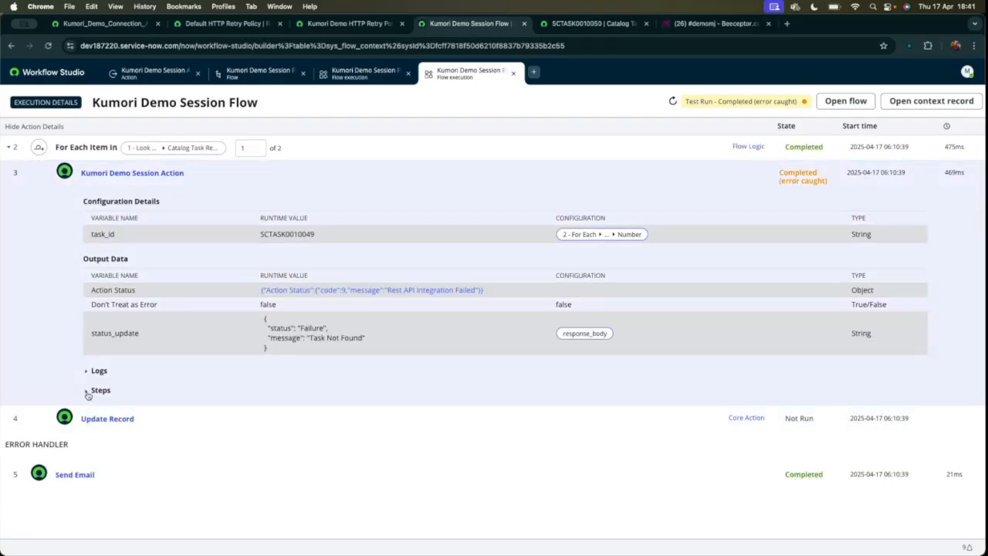
click(88, 391)
scroll(162, 402, down, 5)
scroll(177, 340, up, 6)
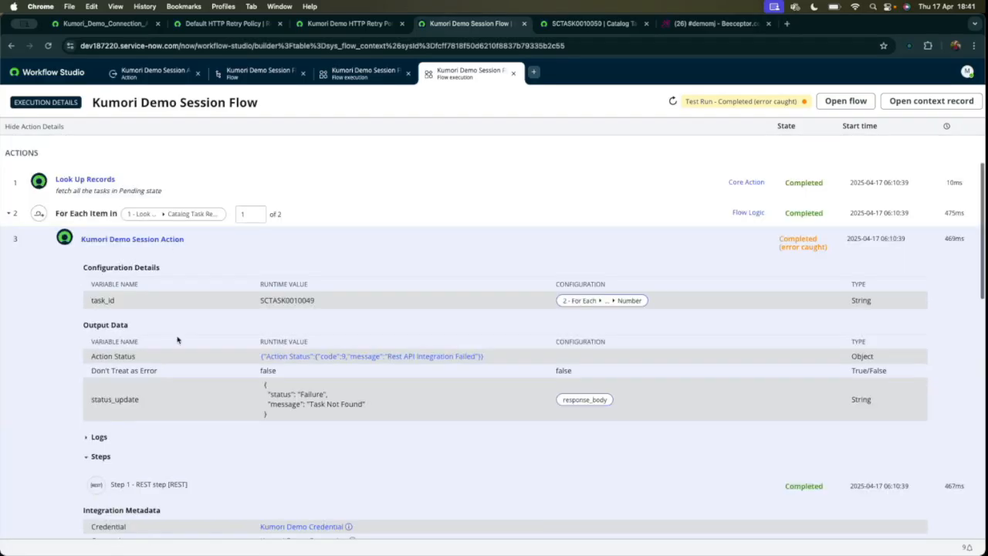
click(199, 239)
Review the error handler's Send Email configuration and output in the execution details, including the rendered HTML of the email body.
click(146, 400)
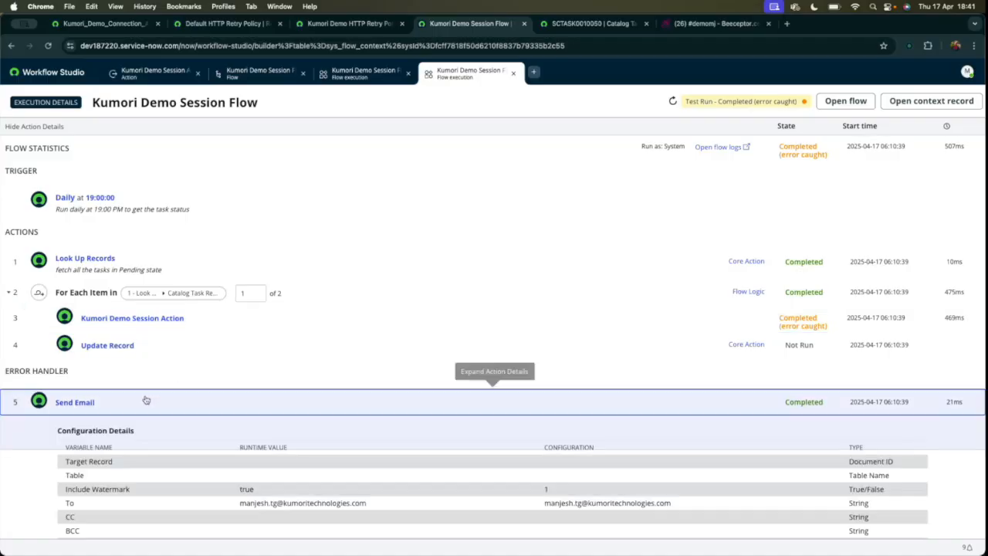
scroll(265, 435, down, 5)
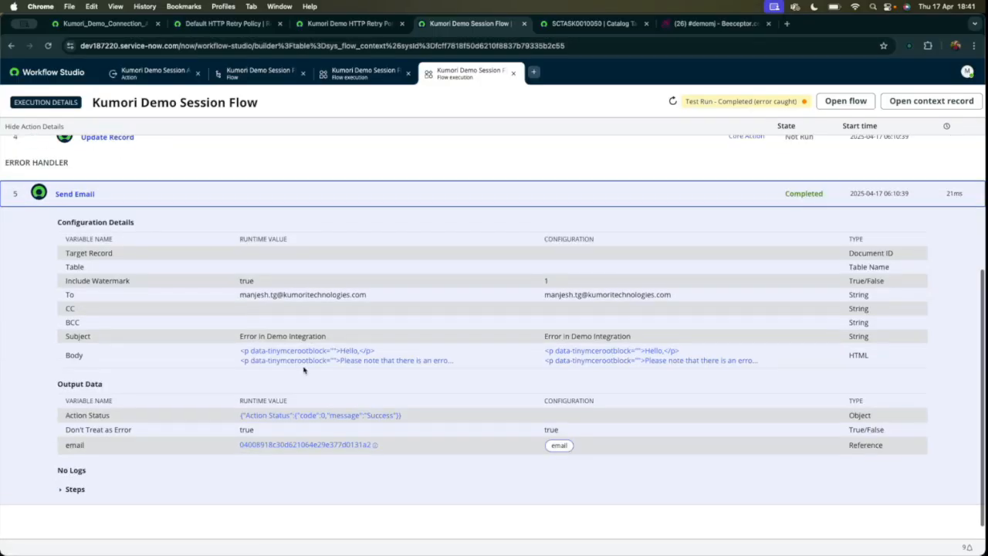
click(291, 354)
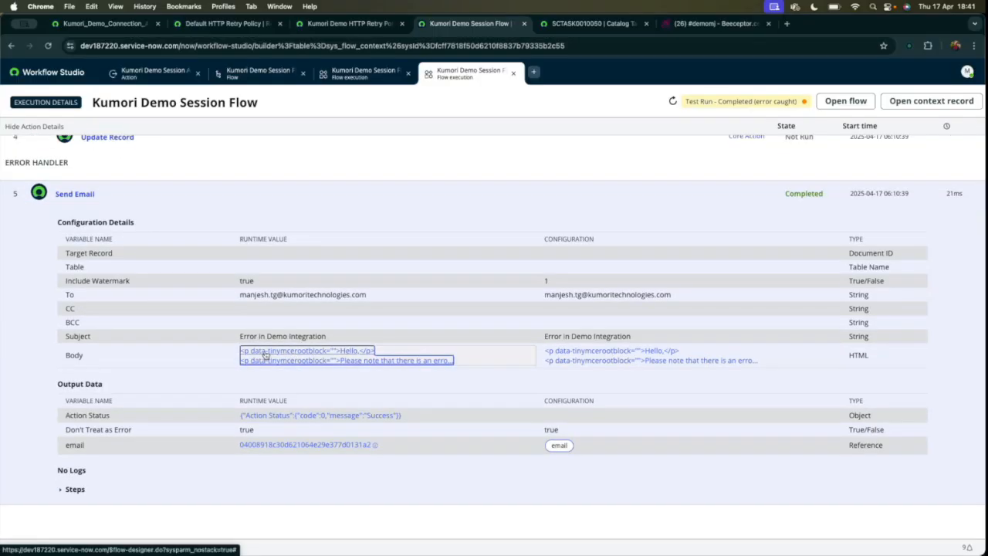
drag(385, 212, 340, 170)
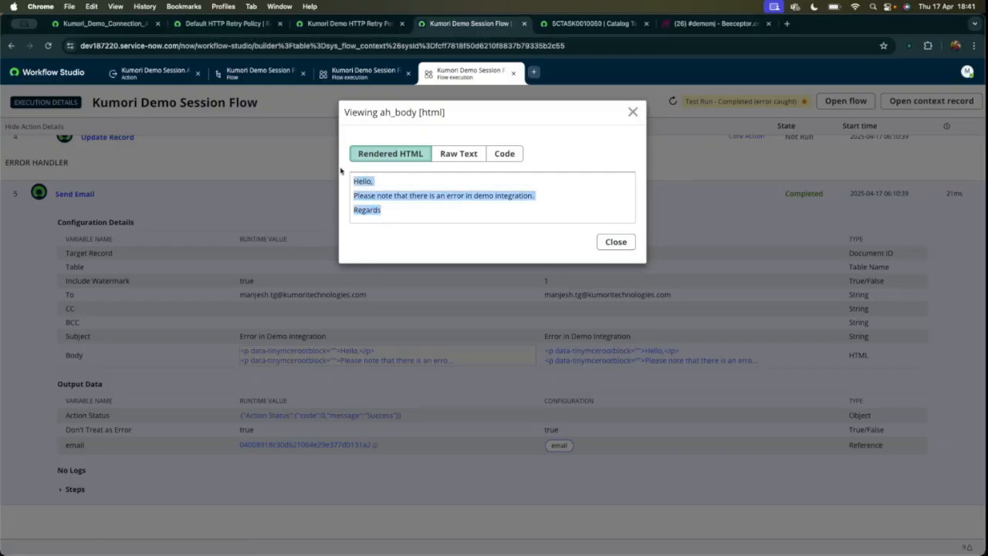
click(632, 112)
scroll(379, 316, up, 5)
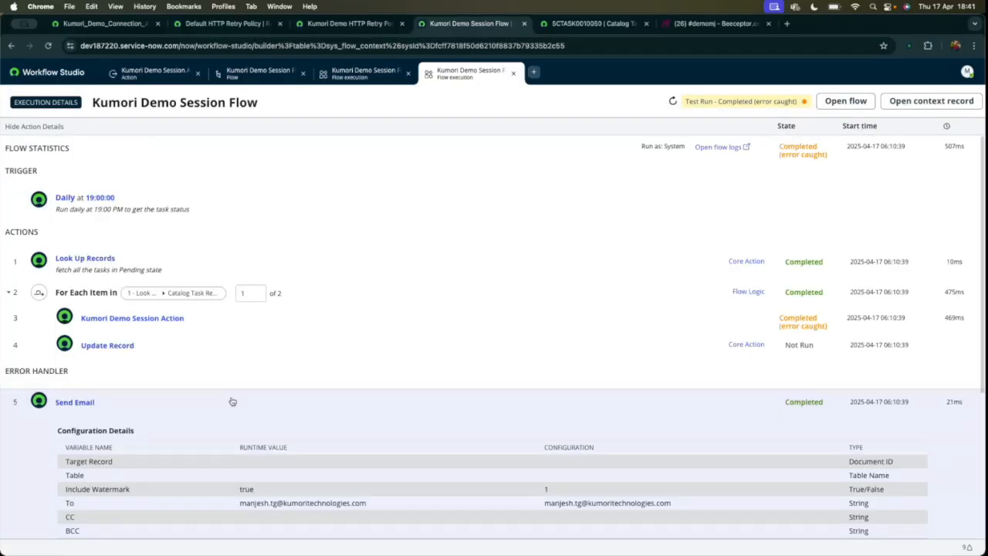
click(545, 414)
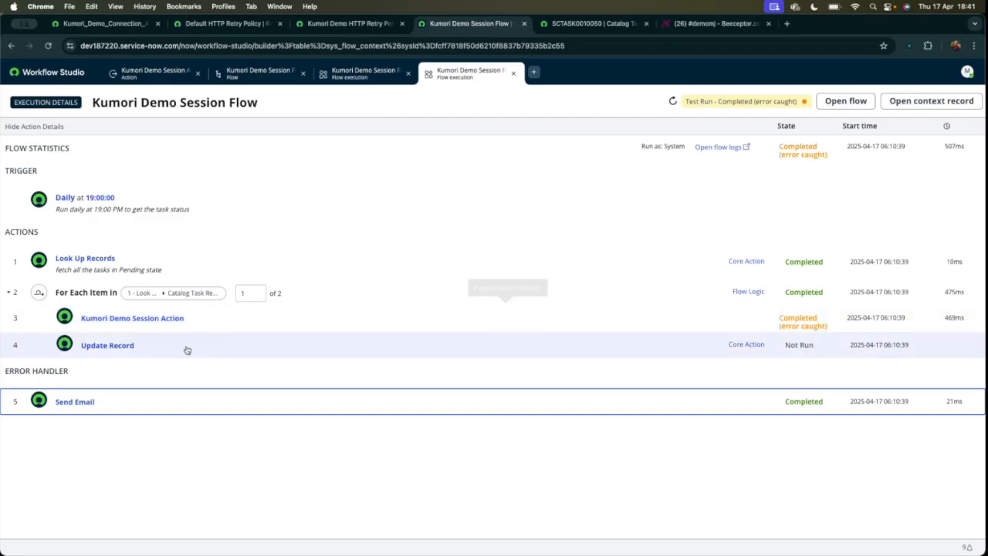
Return to the flow editor, dismiss the test dialog, and add a Try error-handling block as the first item inside the For Each loop.
click(153, 72)
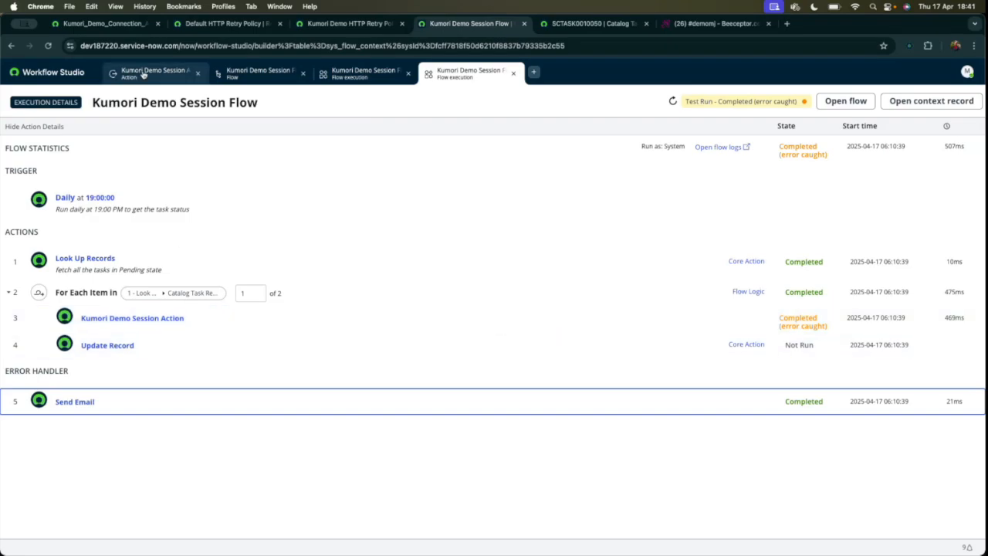
click(259, 72)
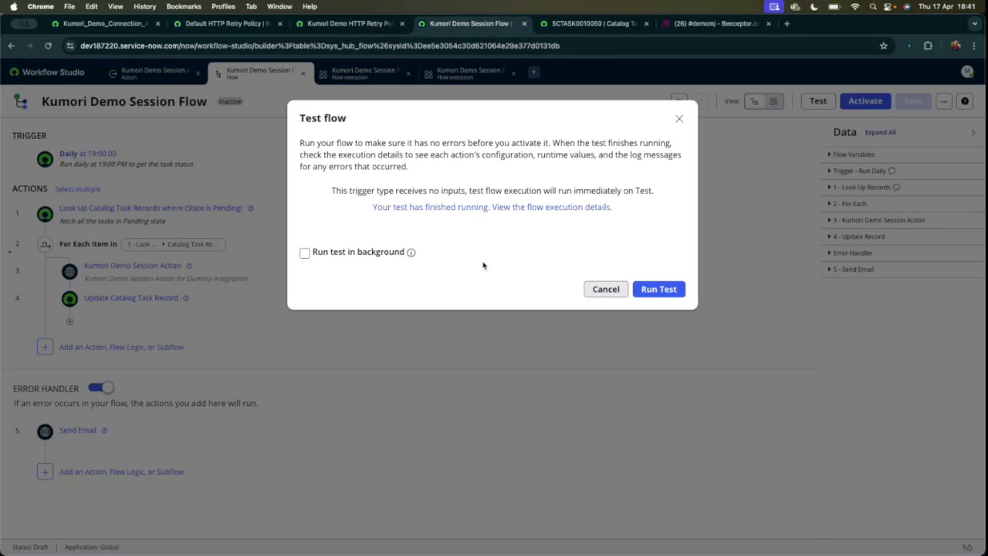
click(601, 289)
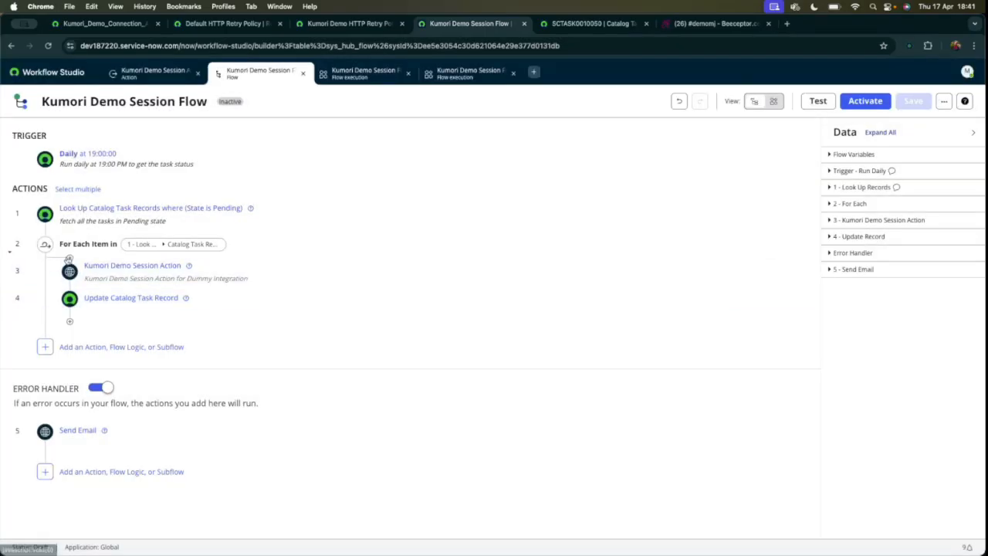
click(68, 260)
click(177, 271)
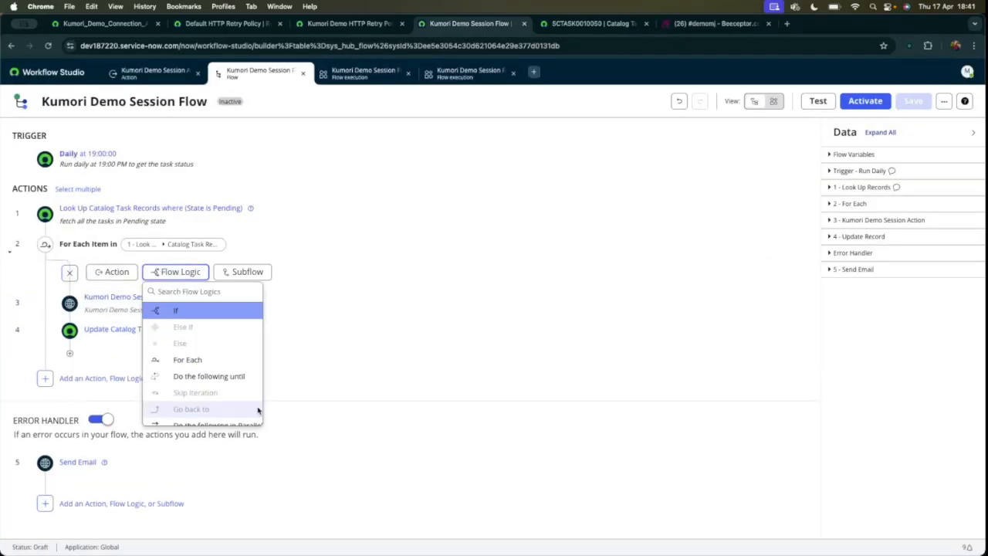
scroll(201, 386, down, 3)
click(185, 417)
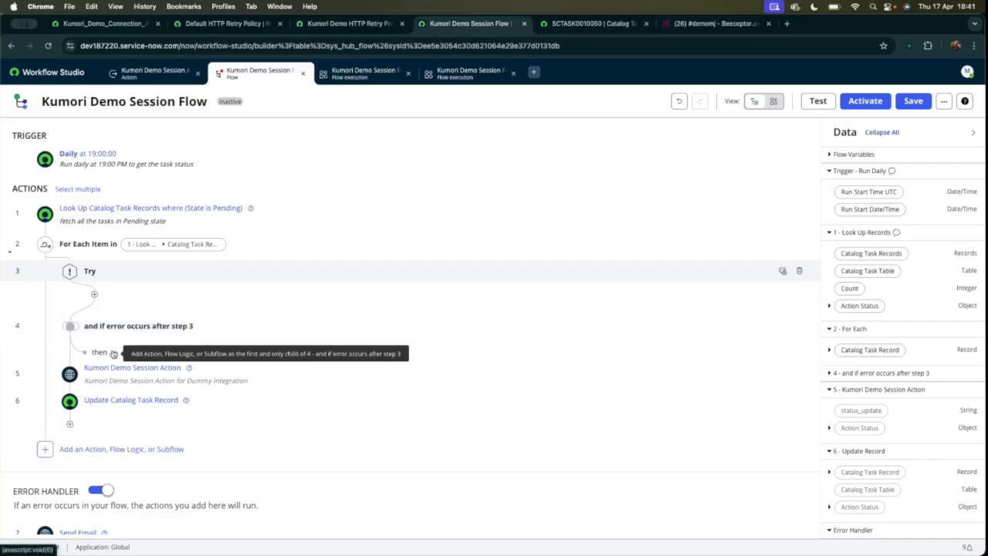
Add the Kumori Demo Session Action as the first action inside the Try block.
scroll(123, 433, down, 1)
scroll(124, 431, up, 1)
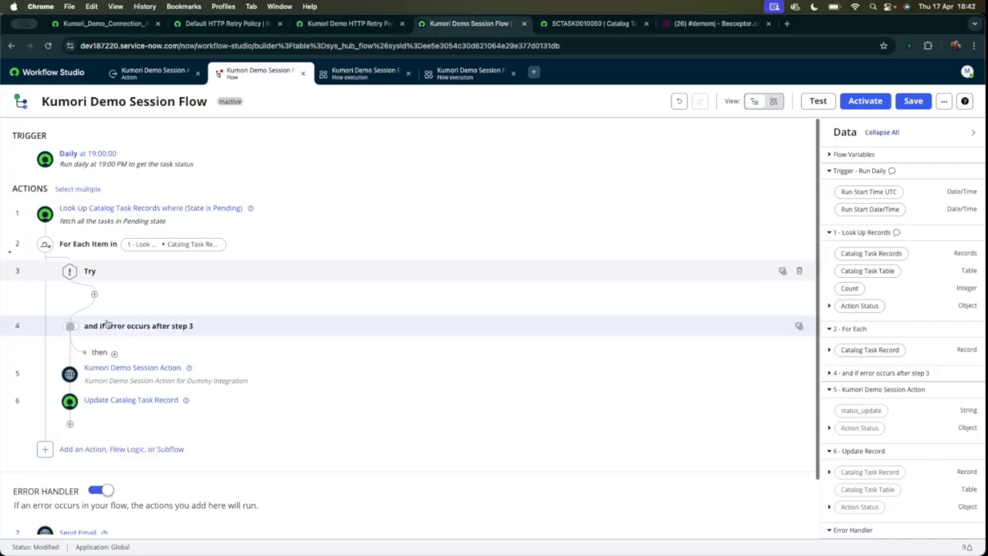
click(94, 295)
click(136, 300)
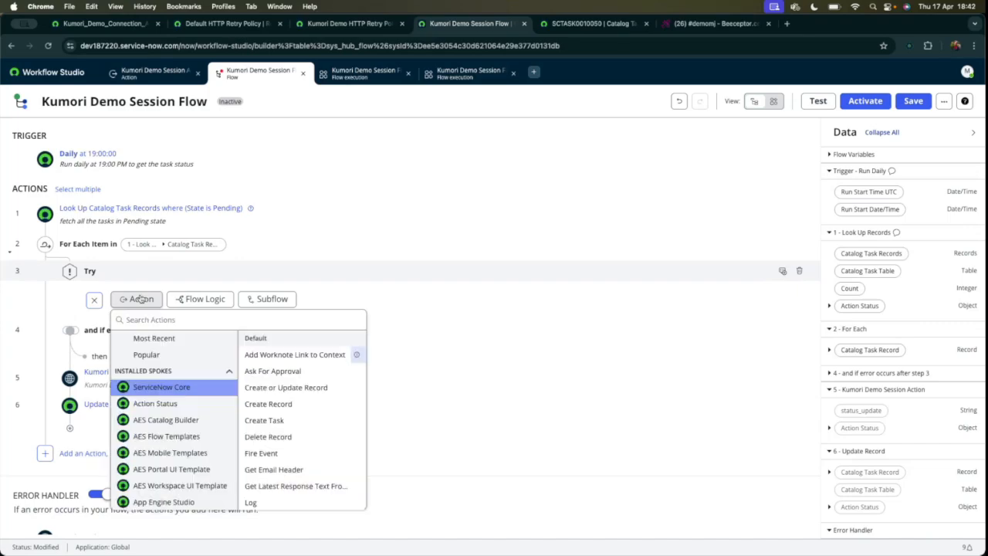
click(165, 339)
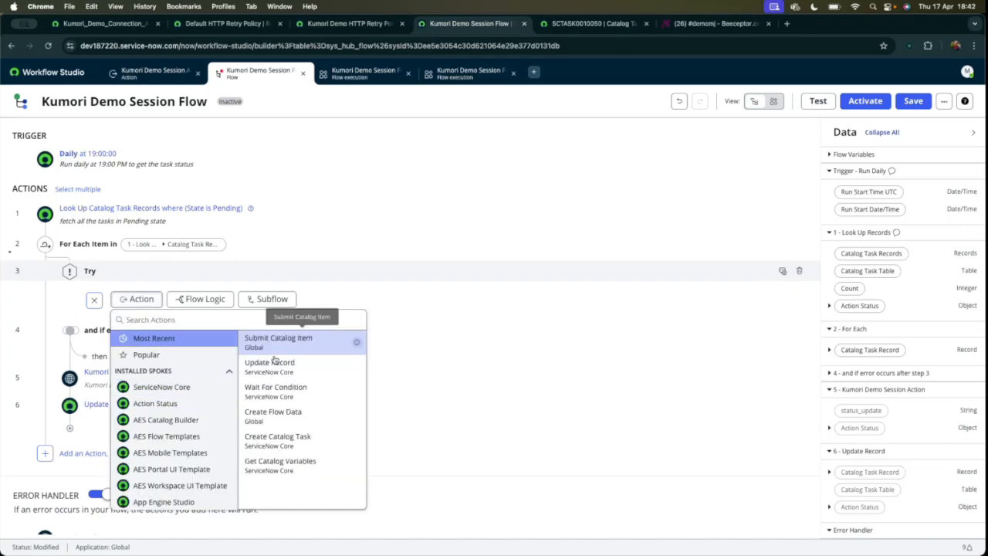
click(158, 355)
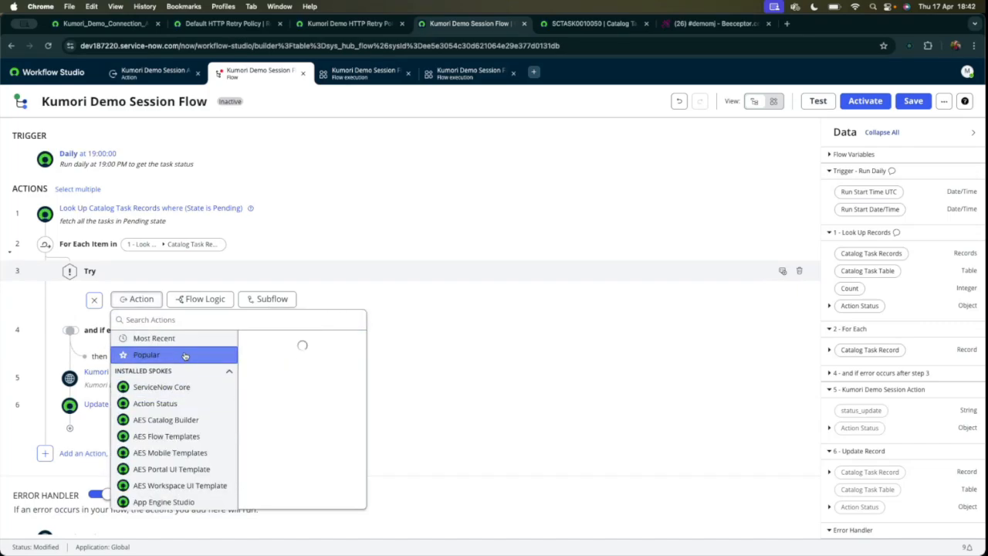
click(181, 320)
text(j)
key(BackSpace)
text(kumori)
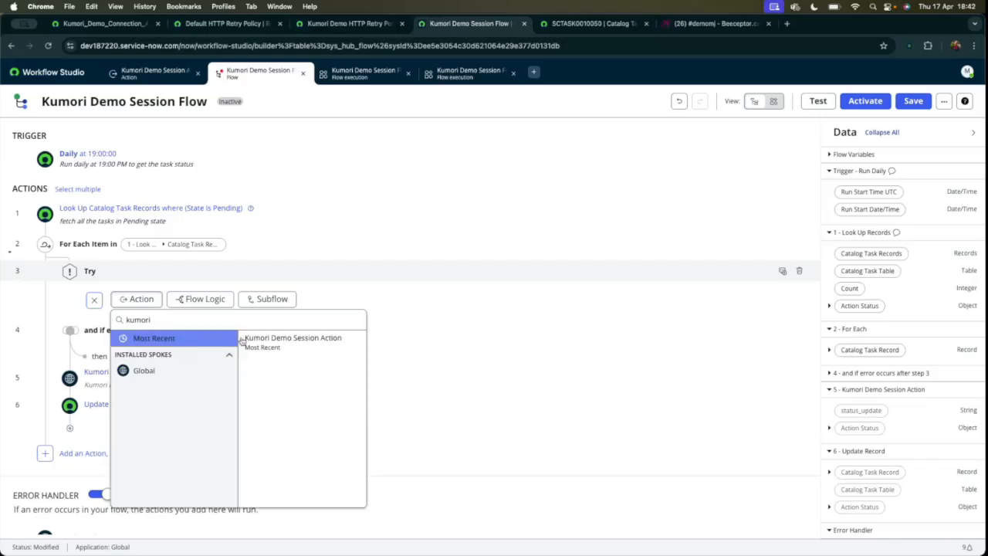
click(265, 346)
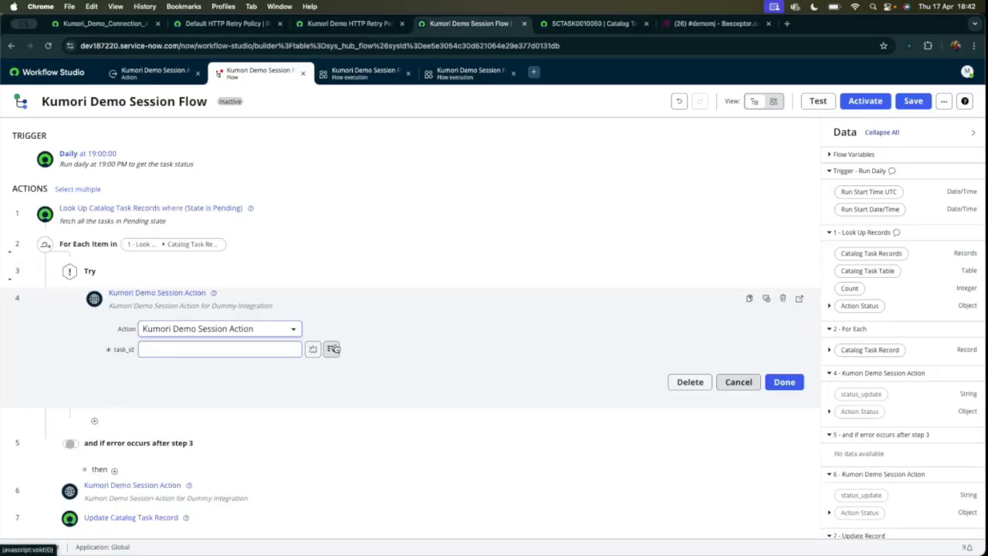
Map the Number of the For Each catalog task record to the new action's task_id input and finish the action.
click(830, 350)
scroll(894, 379, down, 5)
scroll(888, 363, down, 10)
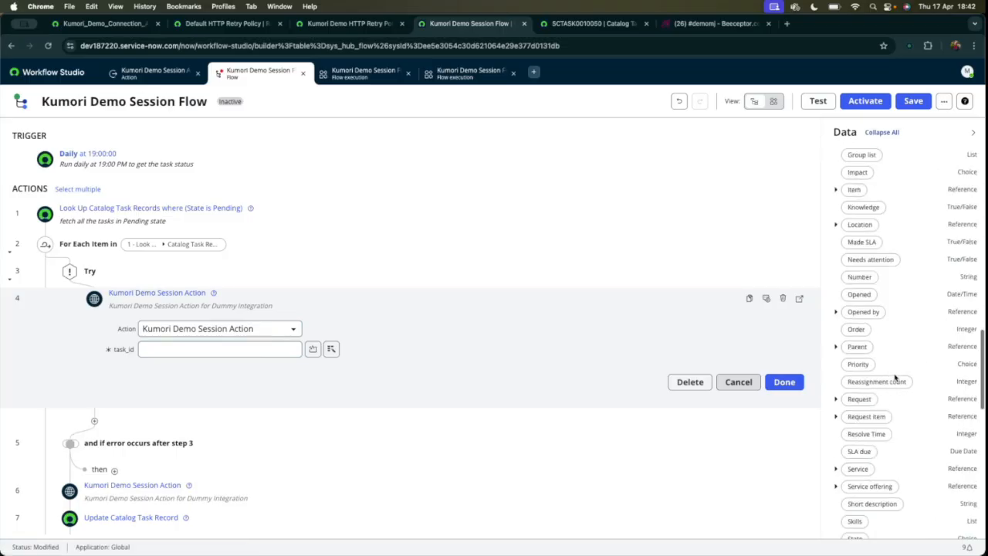
scroll(867, 275, up, 1)
drag(860, 294, 247, 360)
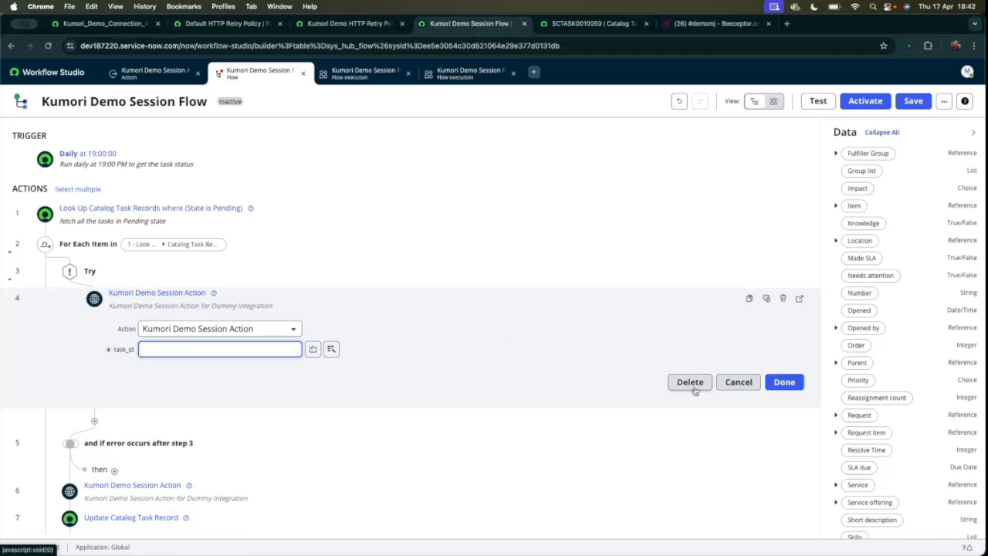
drag(870, 297, 275, 356)
click(784, 382)
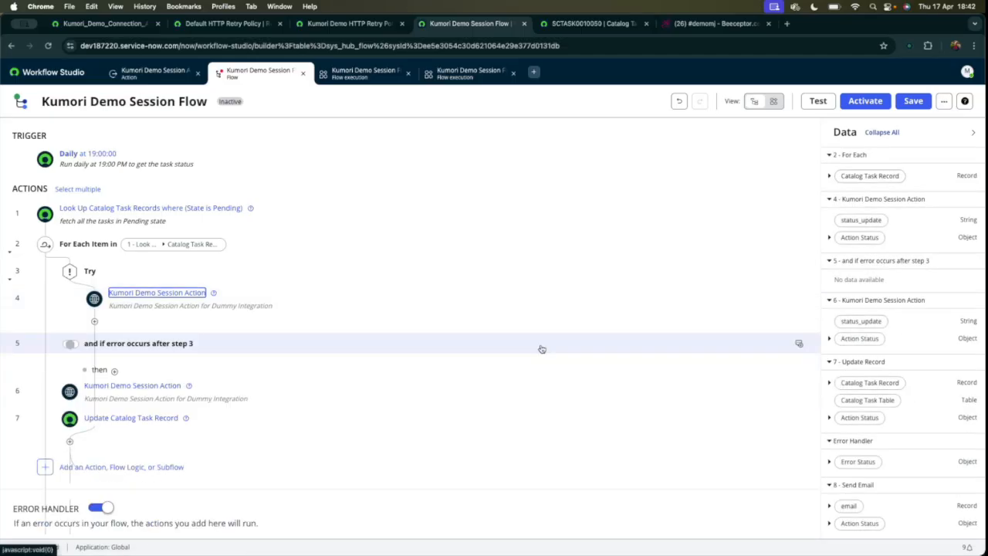
Add an Update Record action after it in the Try block, targeting the For Each catalog task record.
click(94, 323)
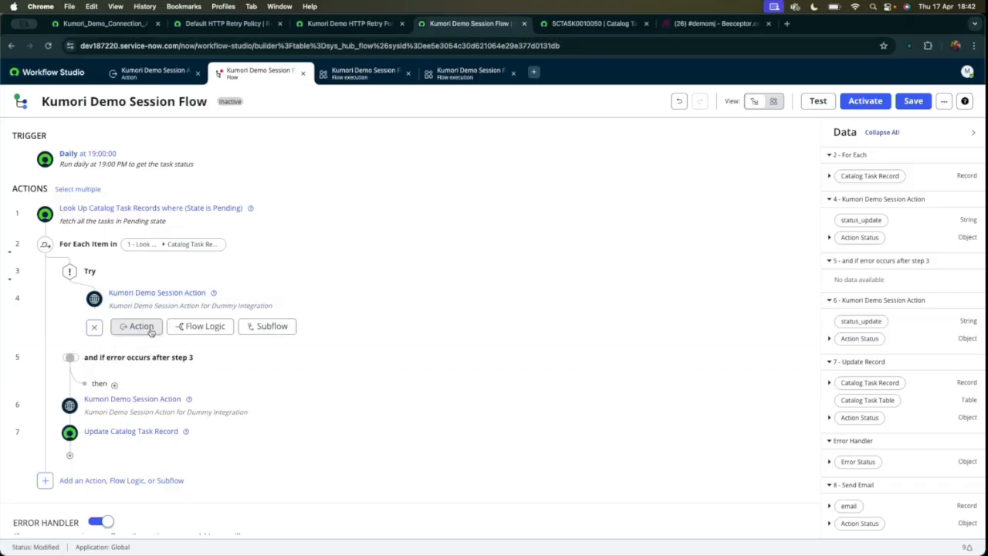
click(151, 330)
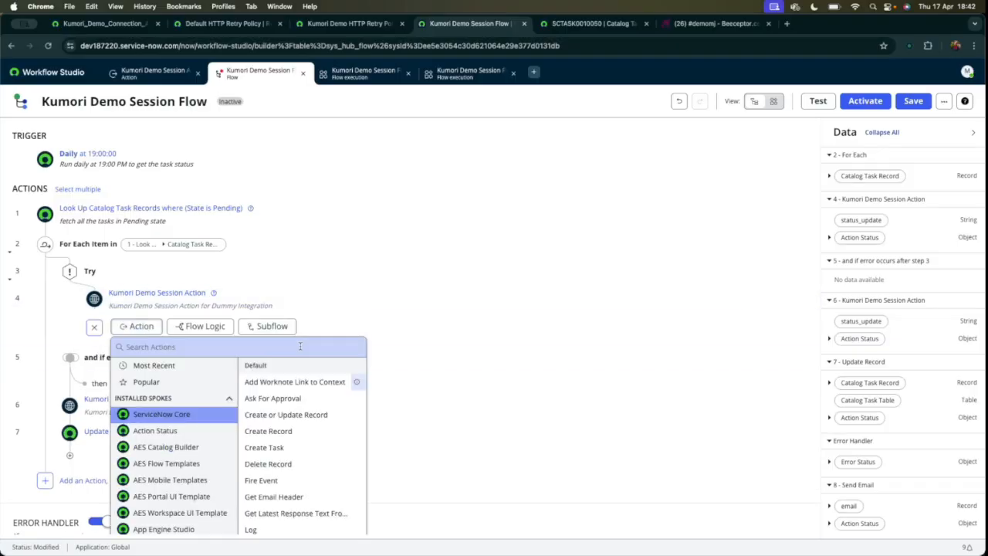
scroll(296, 463, down, 5)
scroll(296, 463, up, 4)
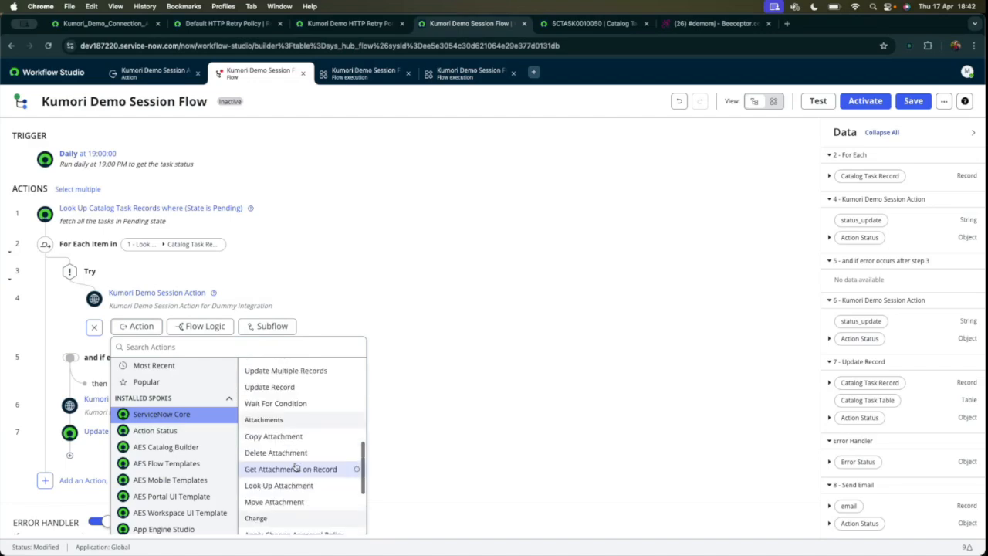
click(299, 427)
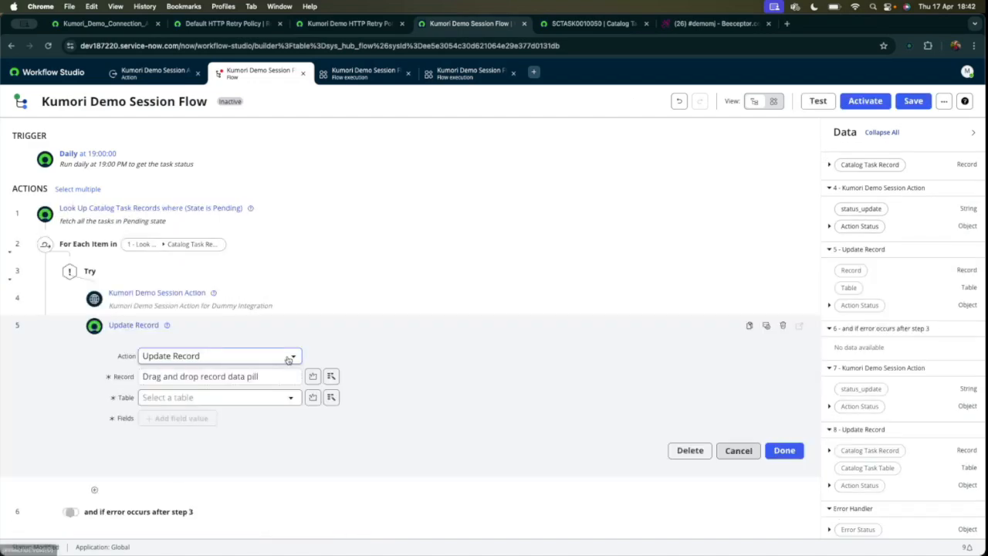
scroll(861, 324, up, 5)
drag(871, 342, 301, 381)
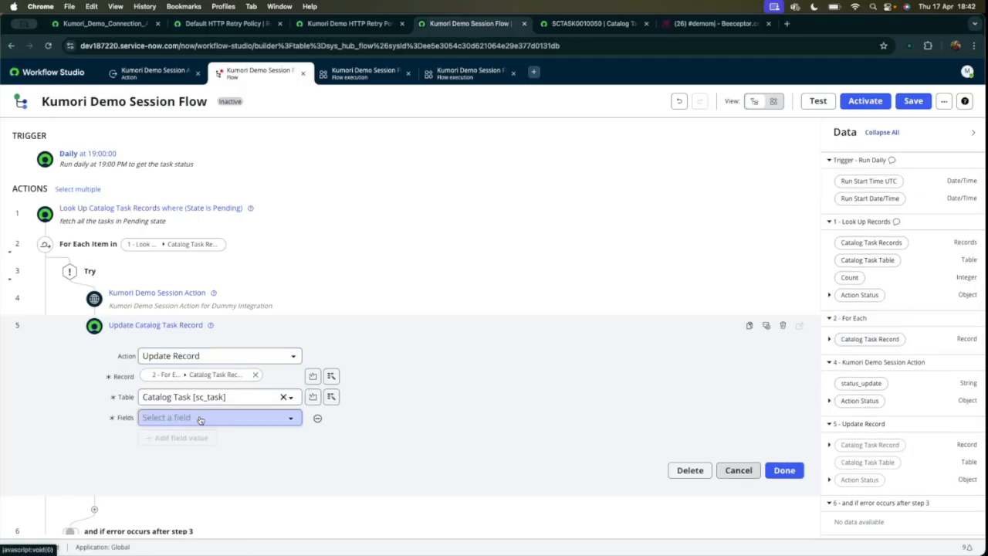
Set the update's Additional comments to "Response from Integration:" followed by step 4's status_update value on a new line, and finish the action.
click(196, 418)
text(addi)
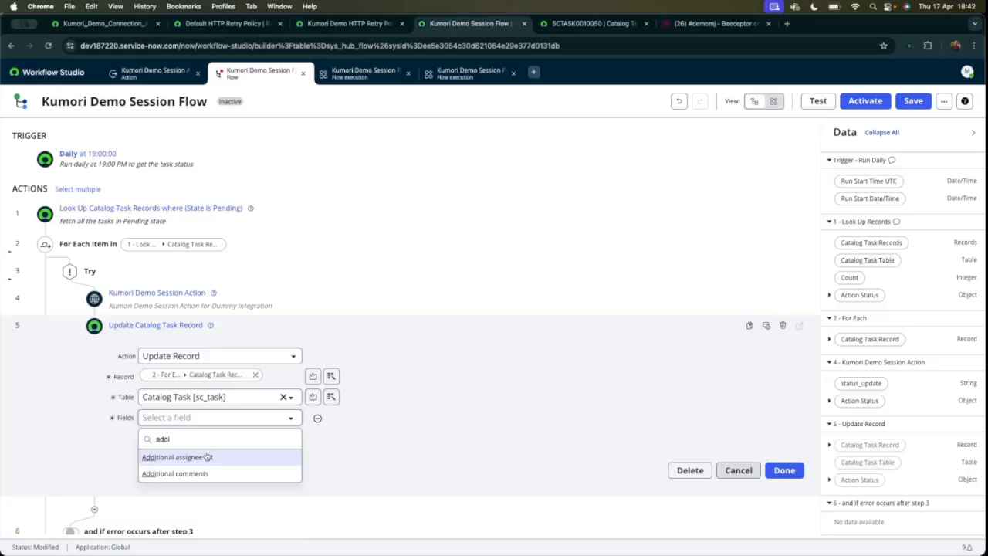
click(178, 473)
click(357, 418)
text(Response from Integr)
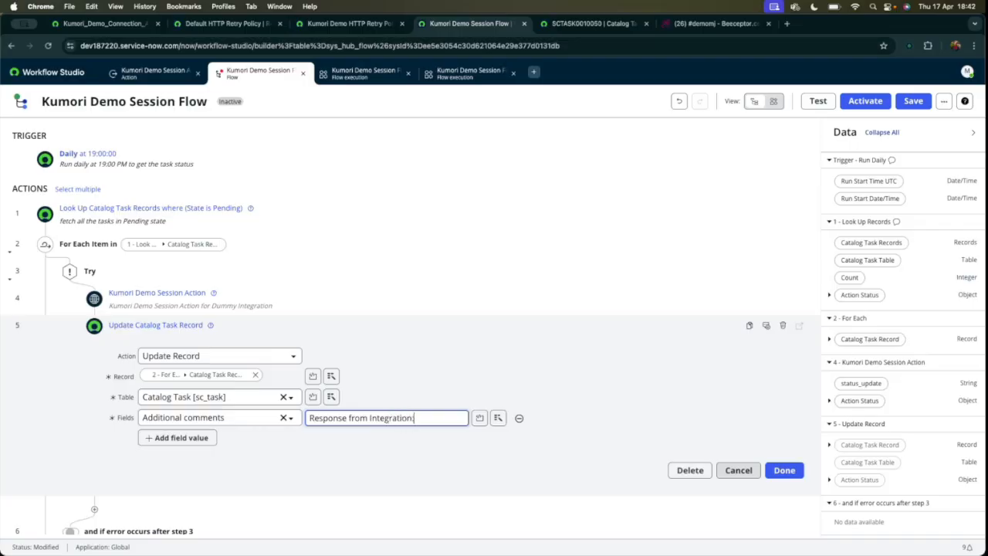
text(ation:)
key(Return)
scroll(878, 384, down, 1)
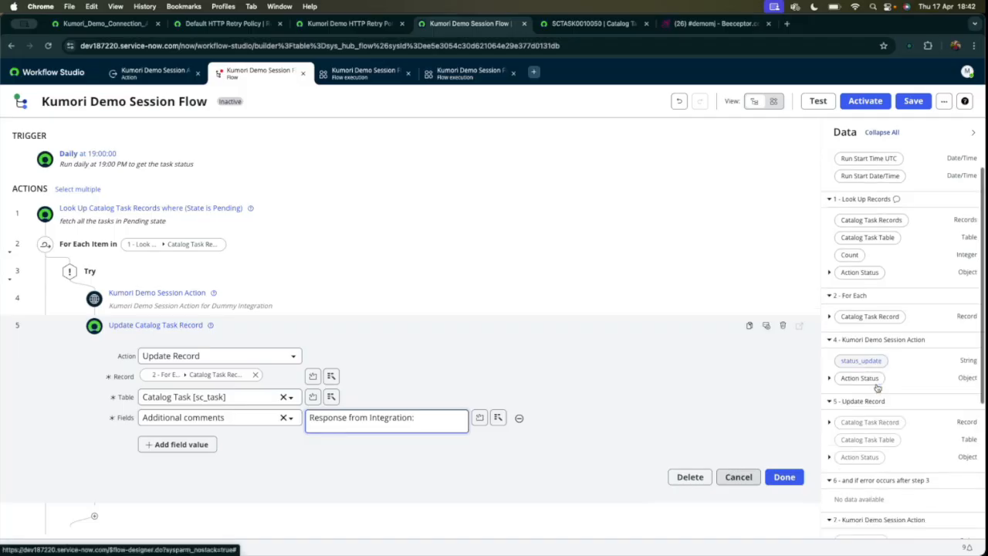
drag(871, 364, 942, 357)
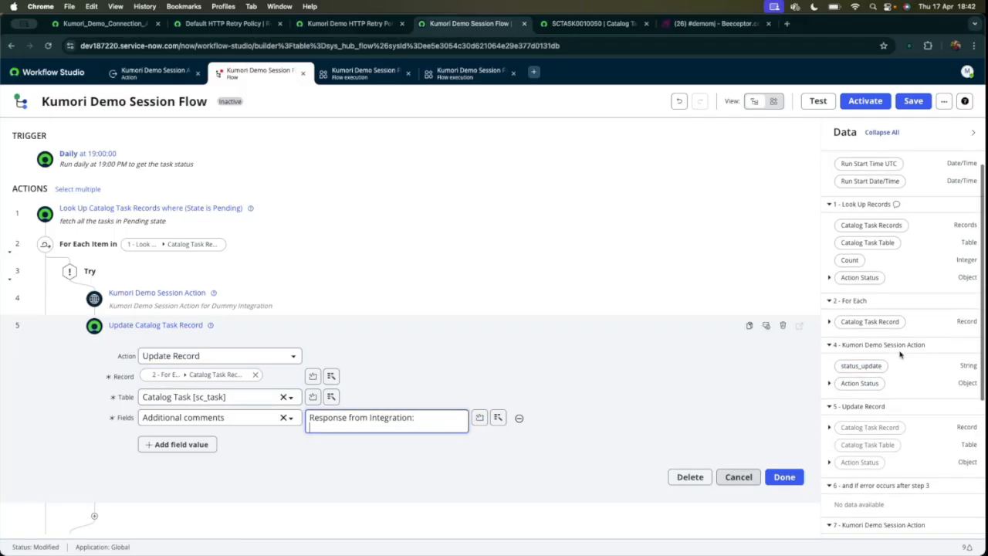
scroll(293, 277, down, 1)
drag(862, 366, 365, 390)
click(784, 438)
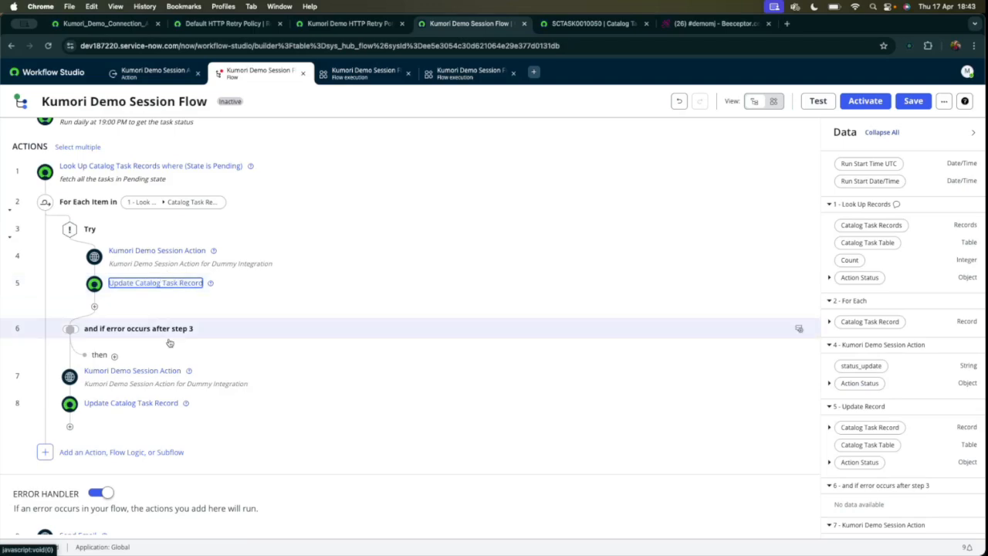
Add an Update Record action under the "and if error occurs" branch, targeting the For Each catalog task record.
click(115, 357)
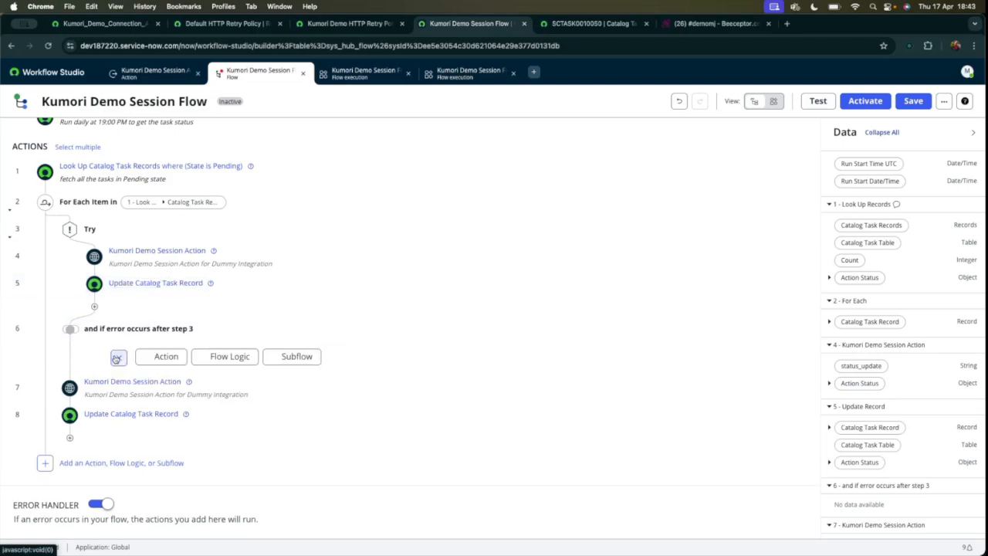
click(158, 361)
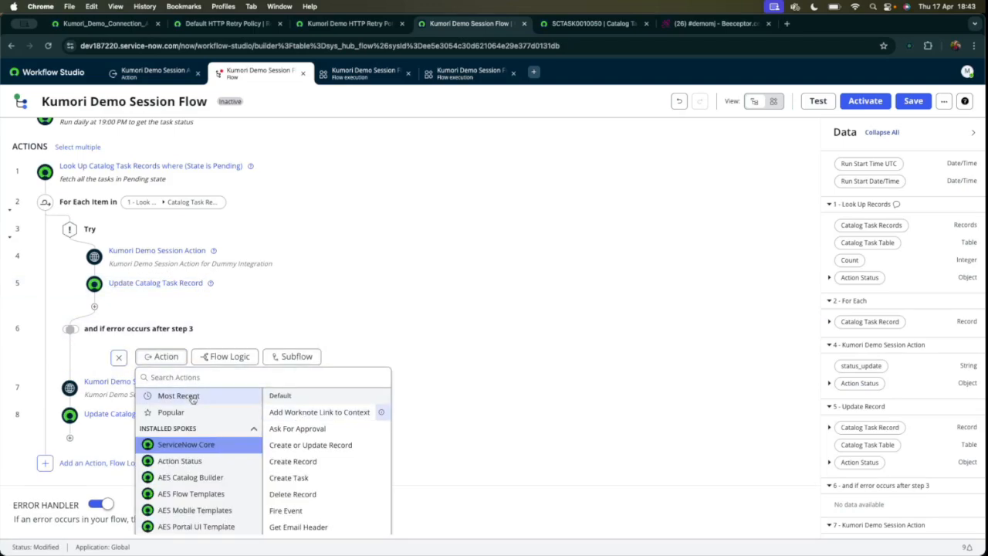
click(340, 426)
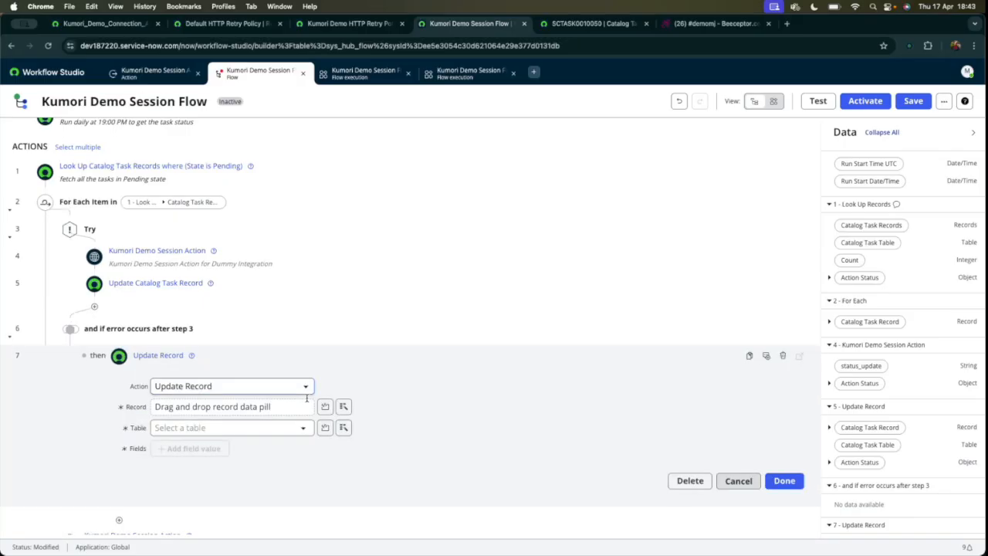
scroll(484, 364, down, 1)
drag(867, 322, 229, 380)
Set the error update's Additional comments to "Error found in integration:" followed by step 4's status_update value, and finish the action.
click(205, 419)
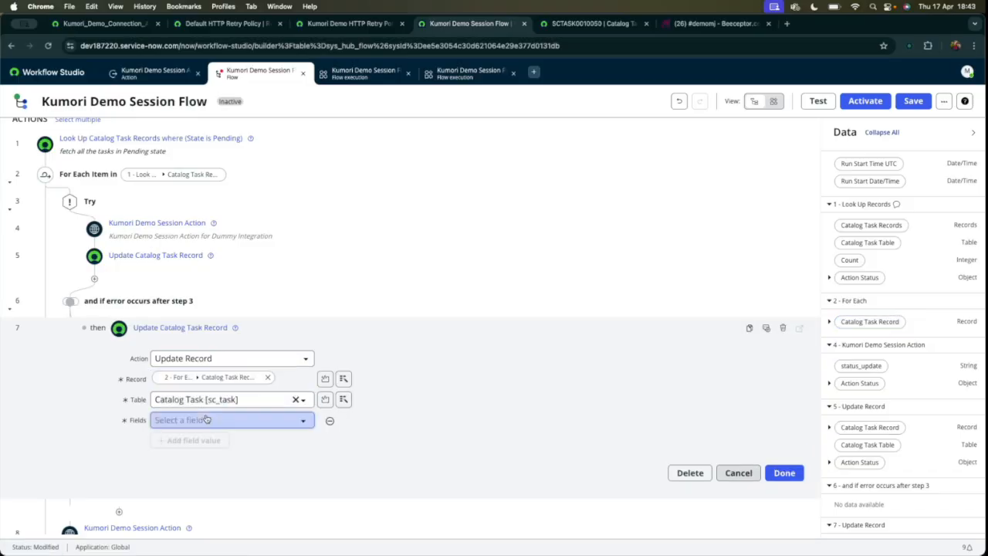
text(addi)
click(211, 475)
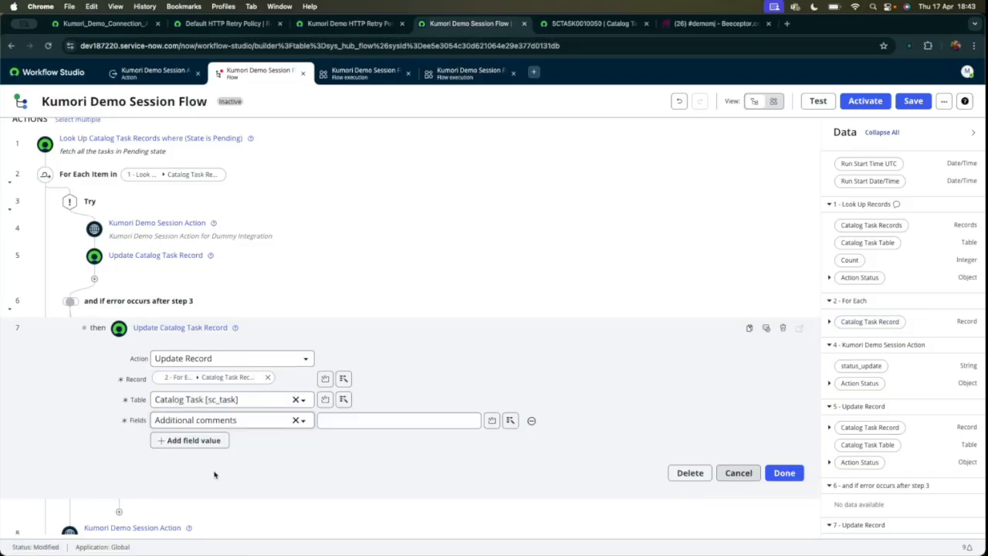
click(374, 420)
text(Error found in inte)
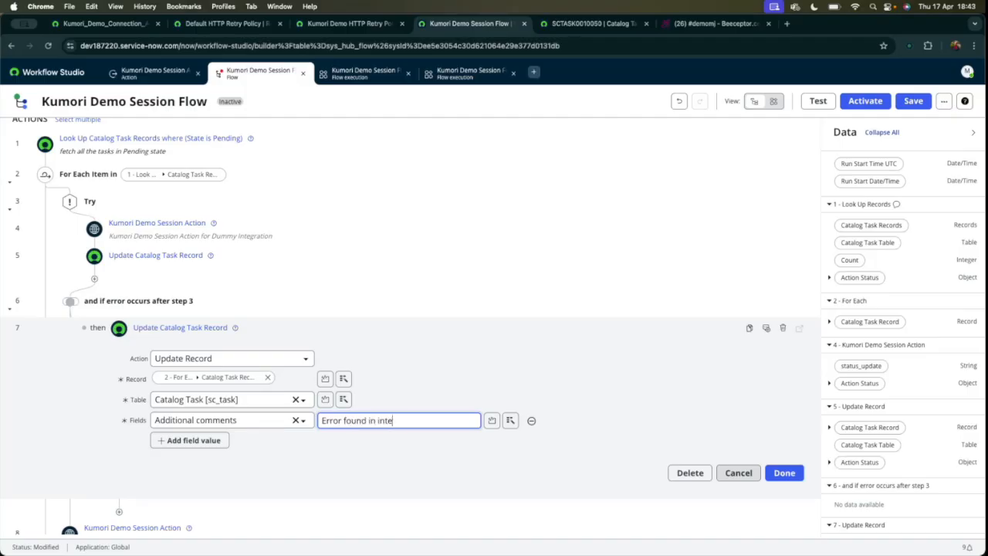
text(graito)
key(BackSpace)
key(BackSpace)
text(:)
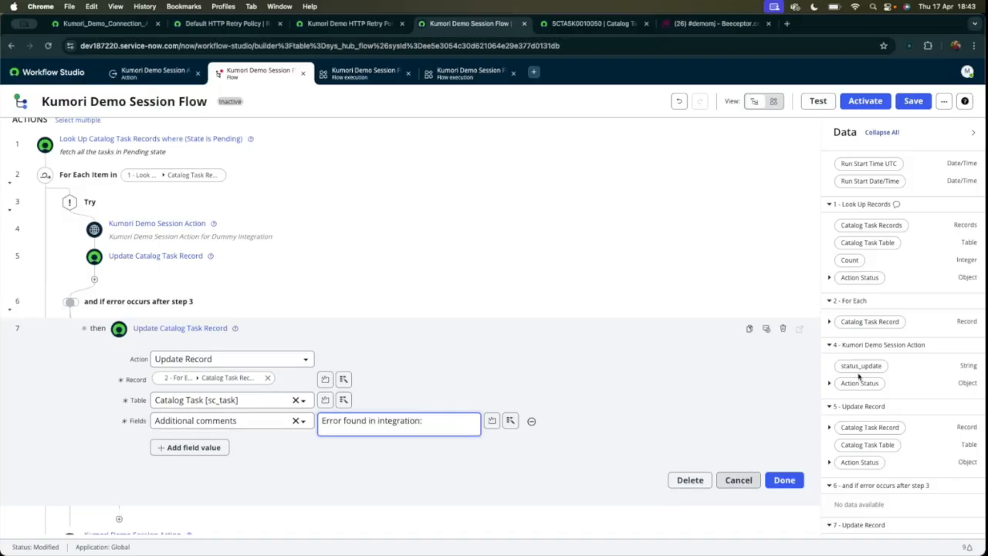
drag(859, 366, 391, 434)
scroll(657, 431, down, 1)
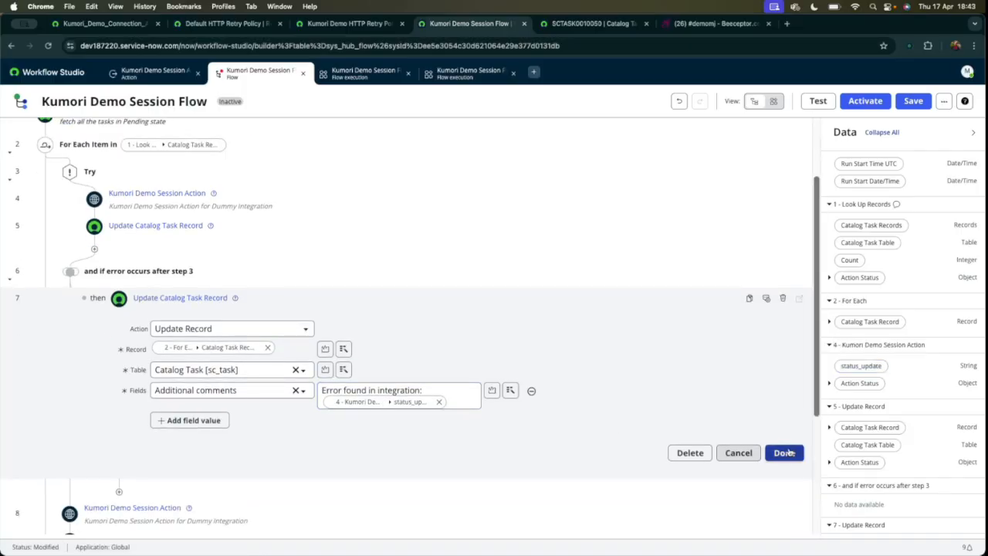
click(785, 454)
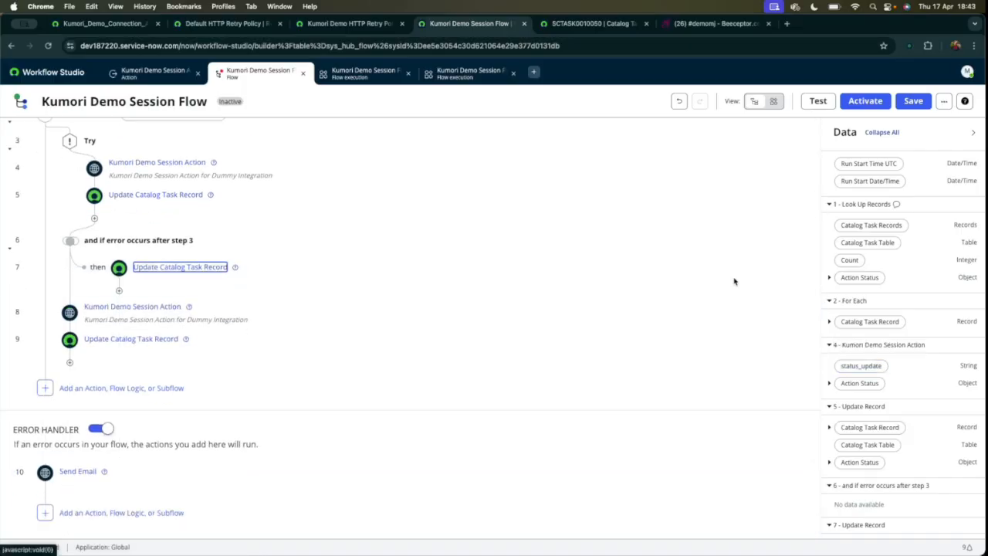
Delete the original Kumori Demo Session Action and Update Catalog Task Record steps that follow the Try block's error branch.
click(783, 313)
click(612, 209)
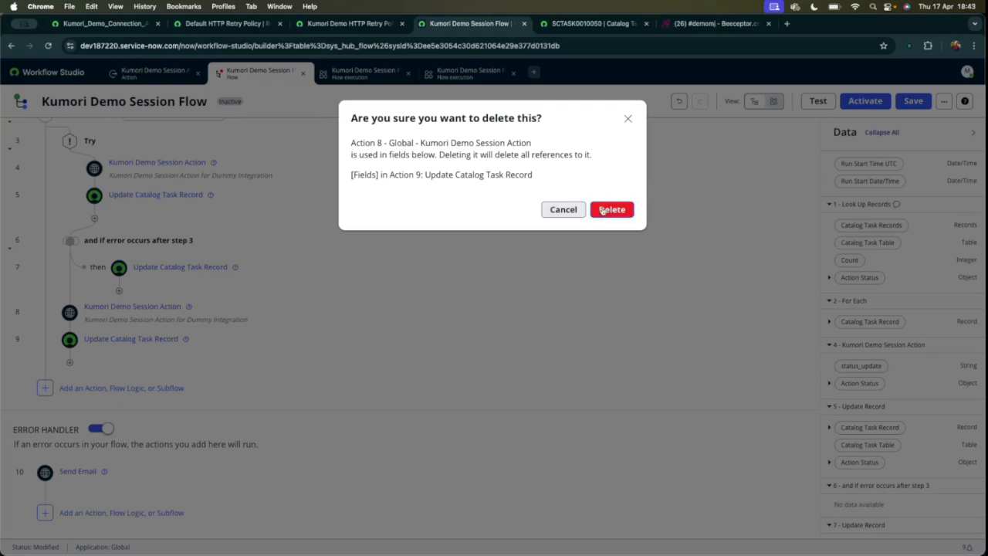
click(784, 343)
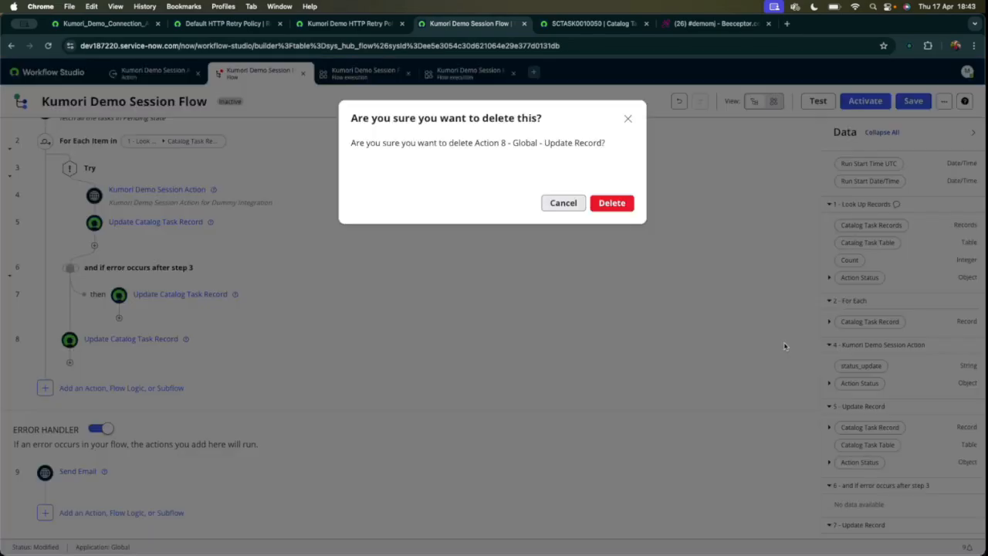
click(612, 203)
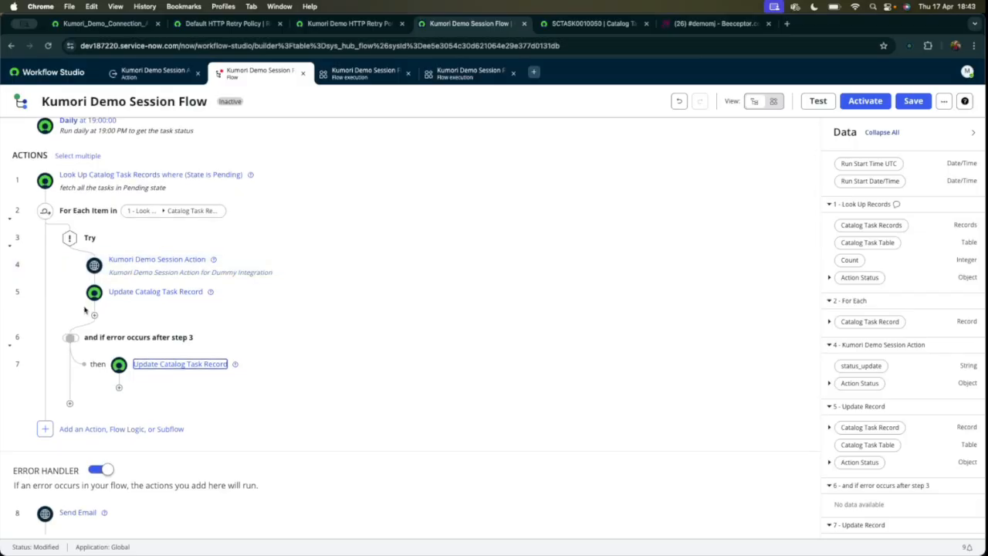
Save the flow with its Try block and run a test of it.
scroll(136, 407, down, 1)
scroll(430, 276, up, 2)
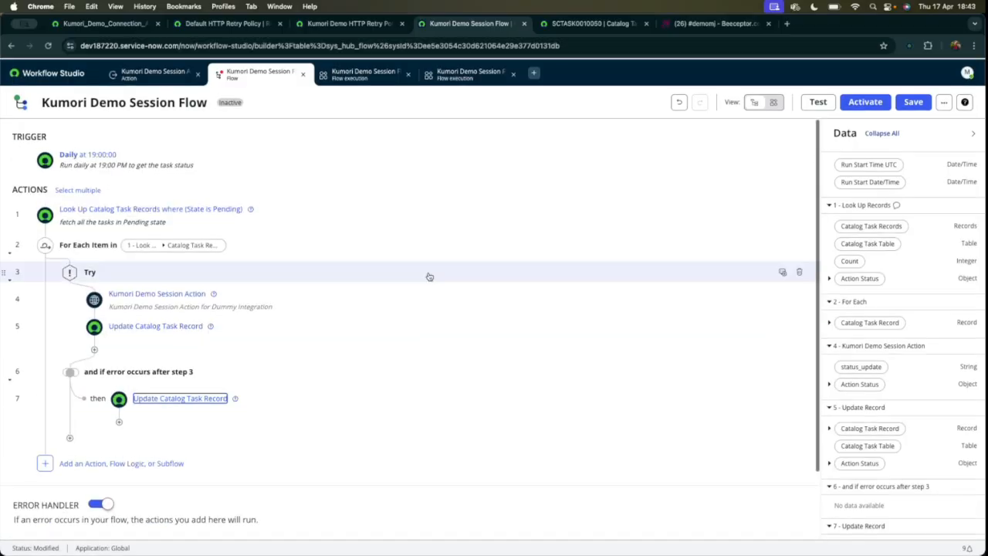
click(914, 101)
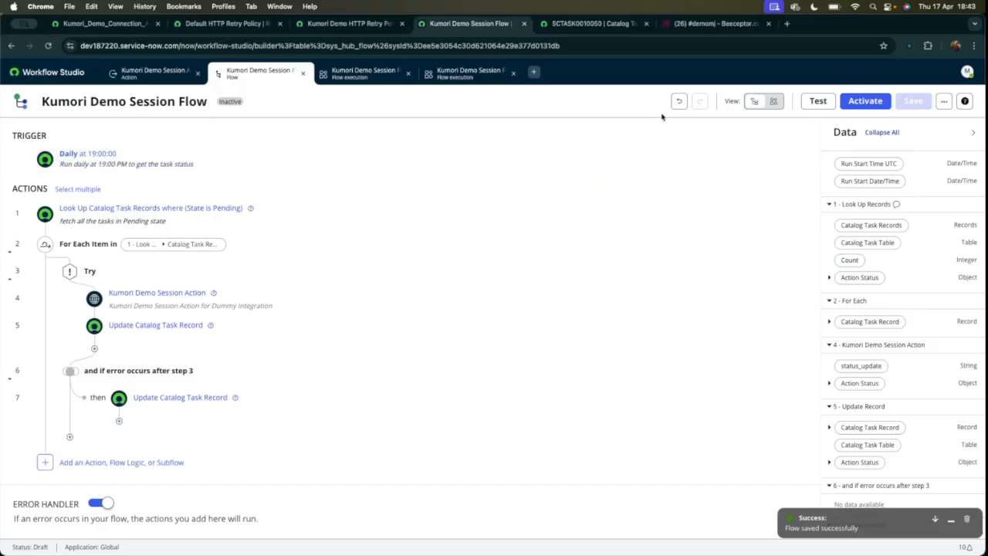
click(815, 102)
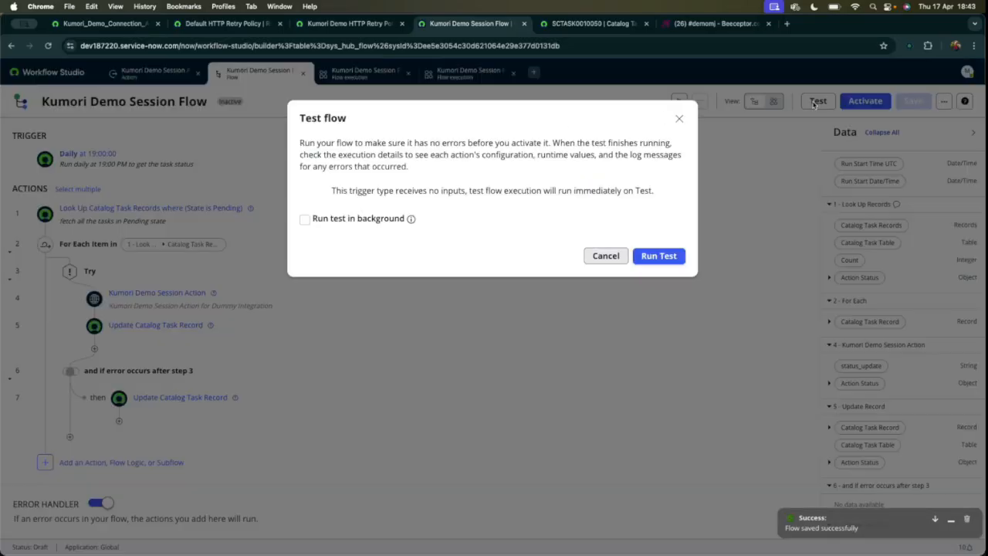
click(656, 256)
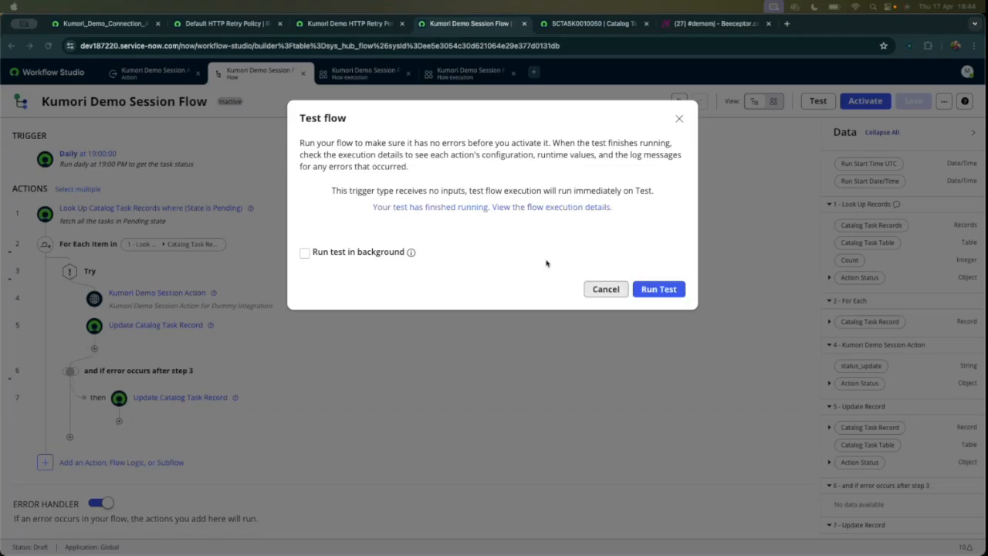
Open the test run's execution details and refresh them until the run finishes.
click(537, 210)
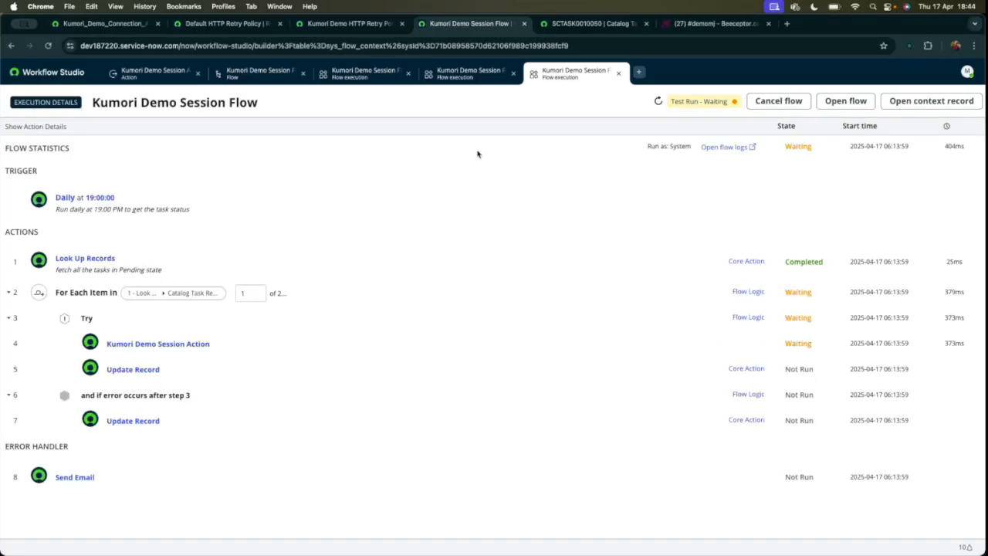
click(659, 102)
click(658, 102)
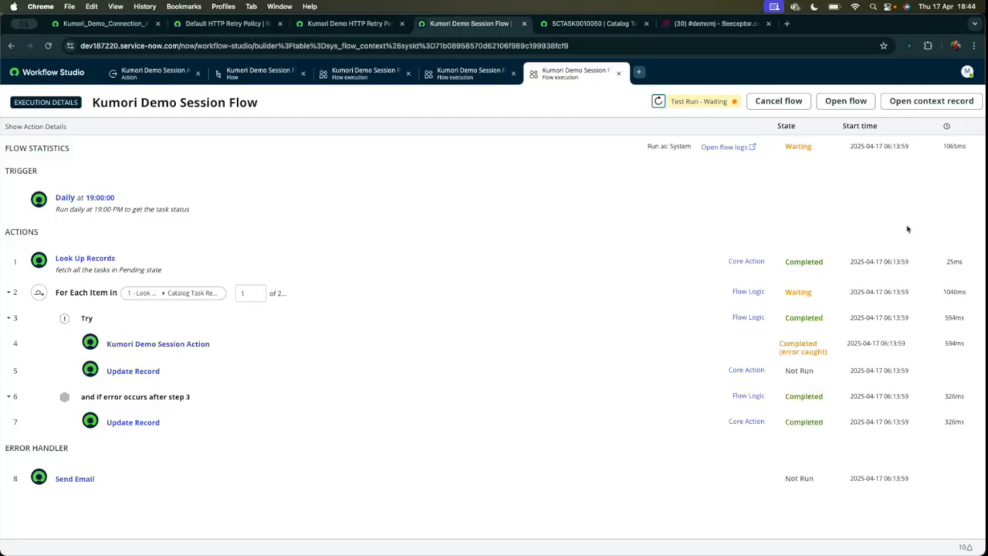
click(658, 103)
click(658, 102)
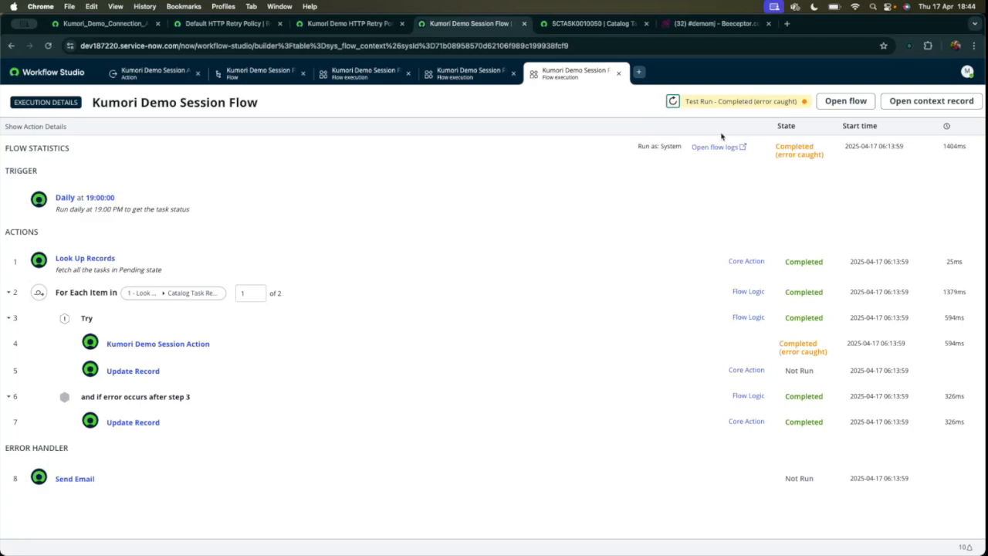
Examine the run's overall state and the Send Email step under the error handler in the execution details.
triple_click(777, 146)
drag(856, 170, 830, 155)
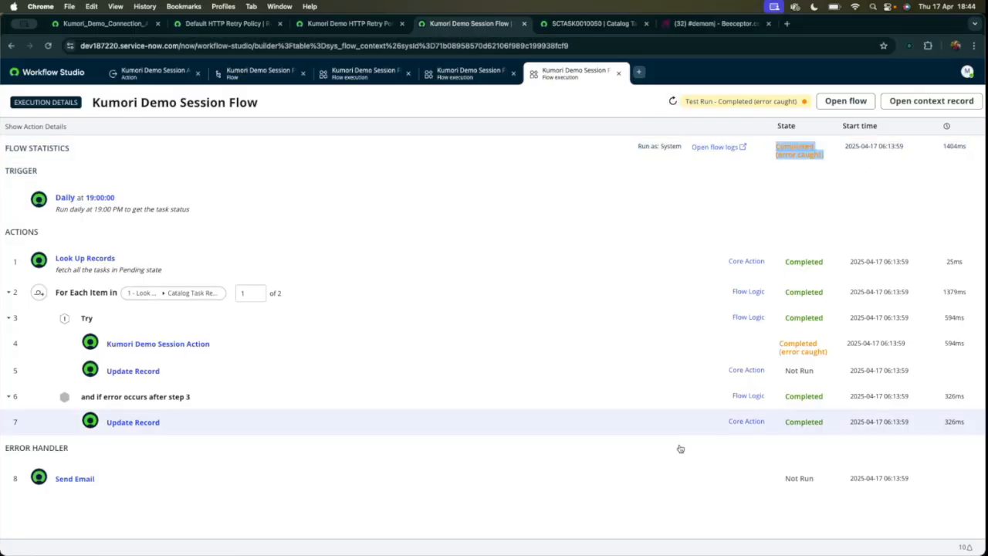
scroll(679, 456, down, 1)
drag(10, 441, 178, 489)
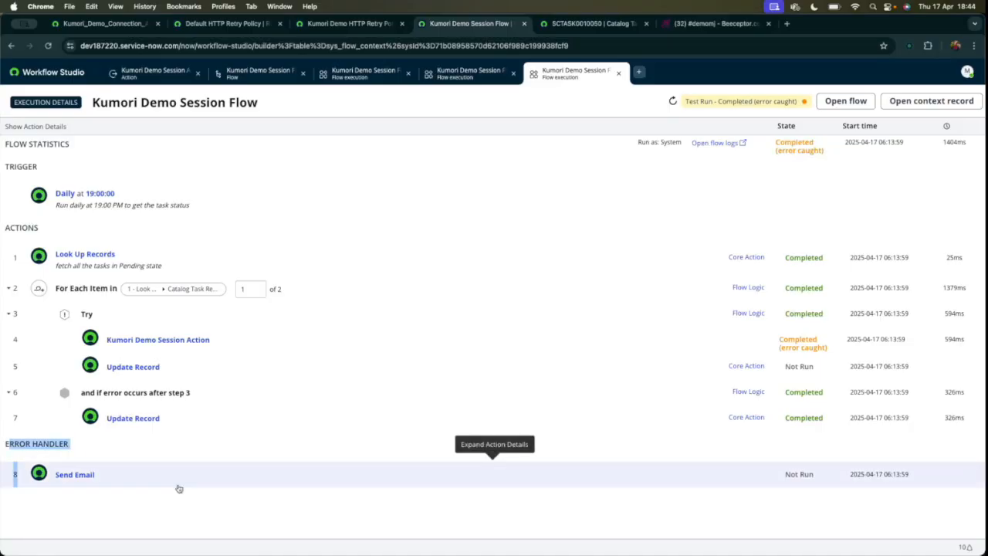
click(699, 475)
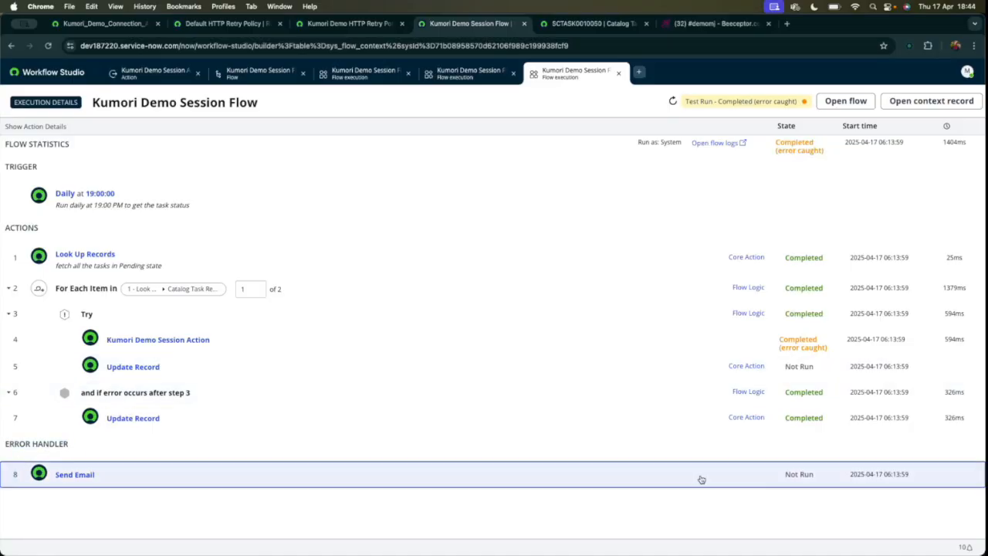
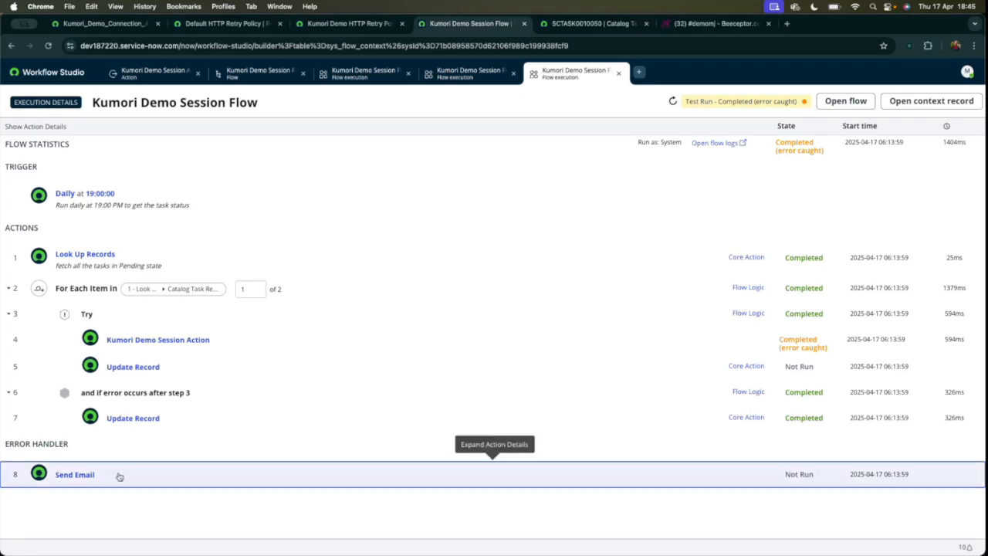
Examine the Kumori Demo Session Action's output data and its REST step's status code and retry information in the execution details.
click(538, 340)
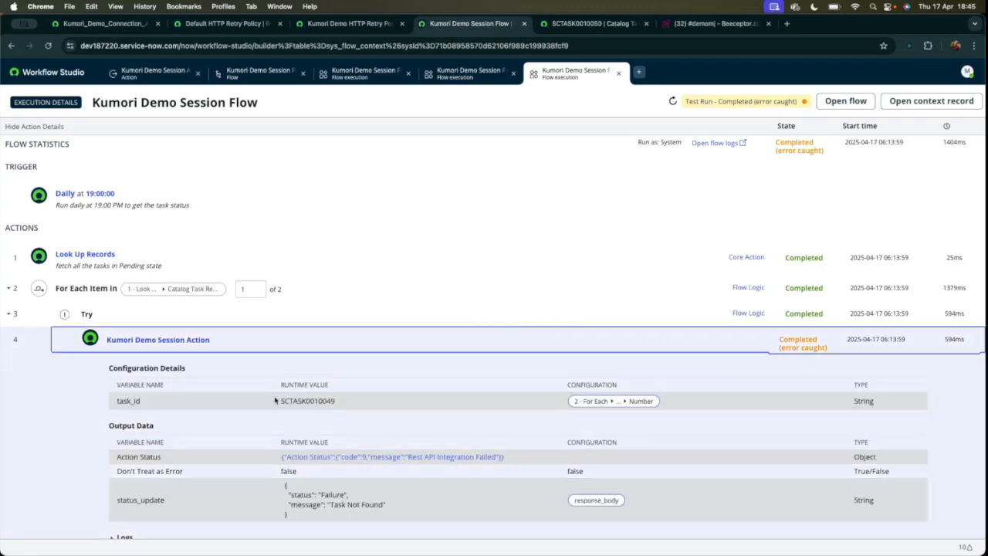
scroll(303, 401, down, 3)
drag(281, 381, 320, 415)
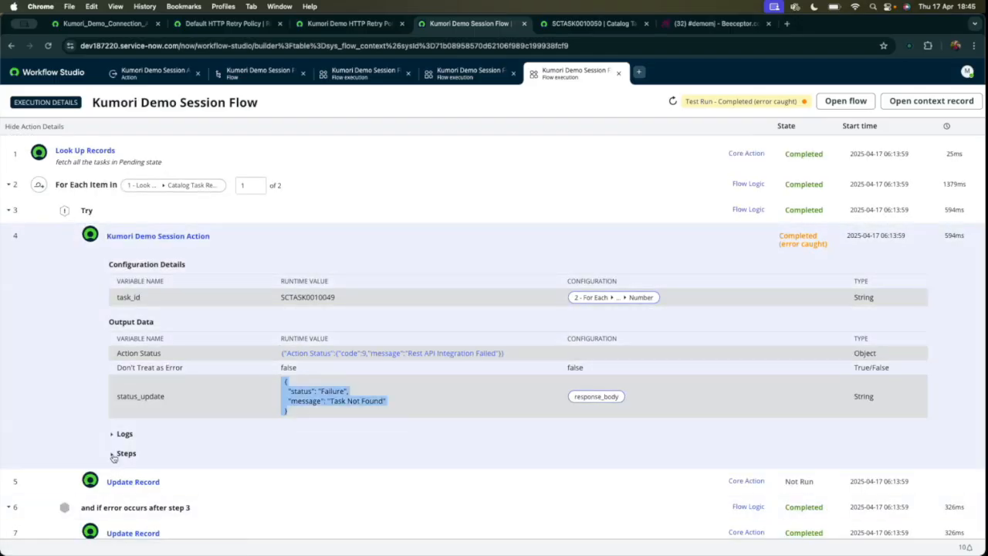
click(116, 453)
scroll(276, 438, down, 10)
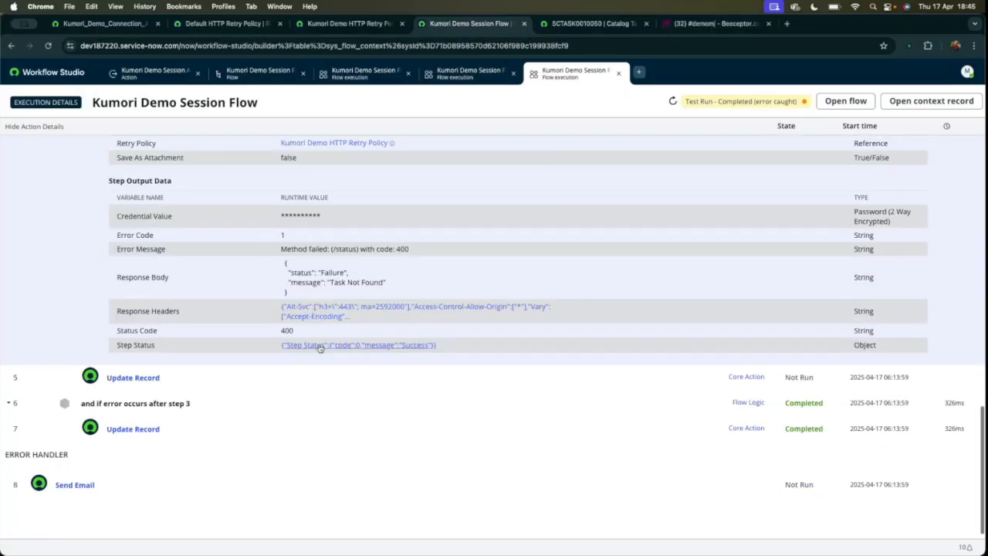
drag(282, 330, 335, 332)
scroll(484, 221, up, 10)
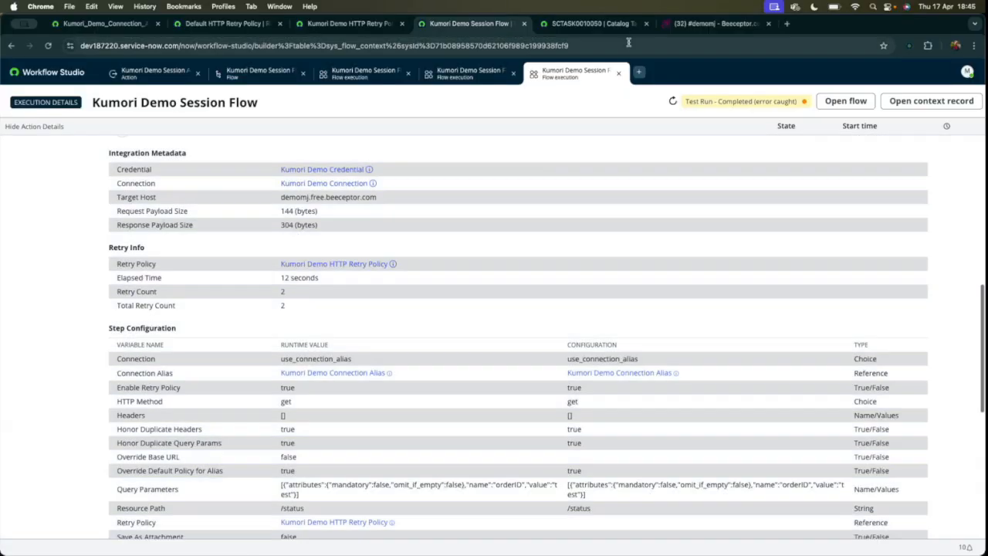
Review the newest integration comment in the activities of the Fire/Smoke Sensor catalog task.
key(ctrl+Tab)
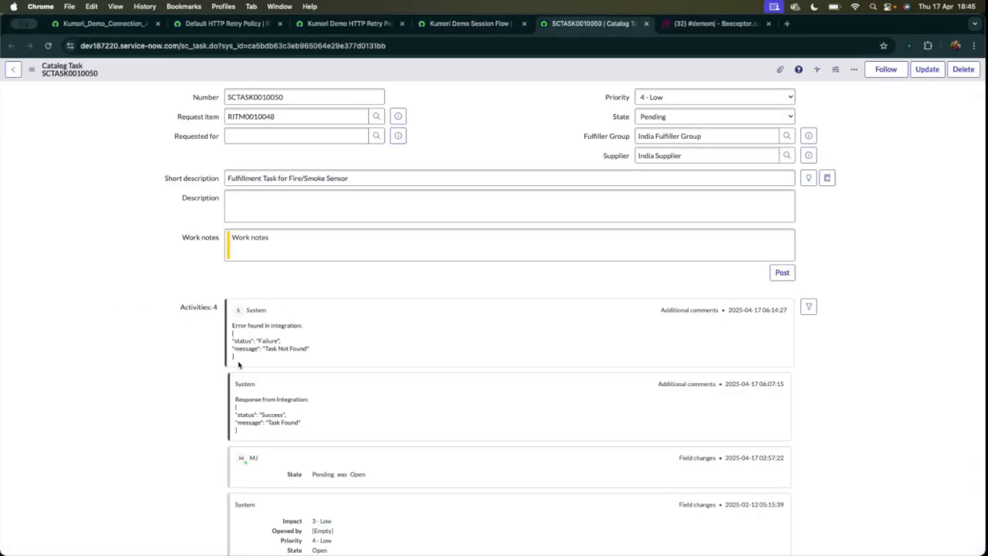
triple_click(233, 330)
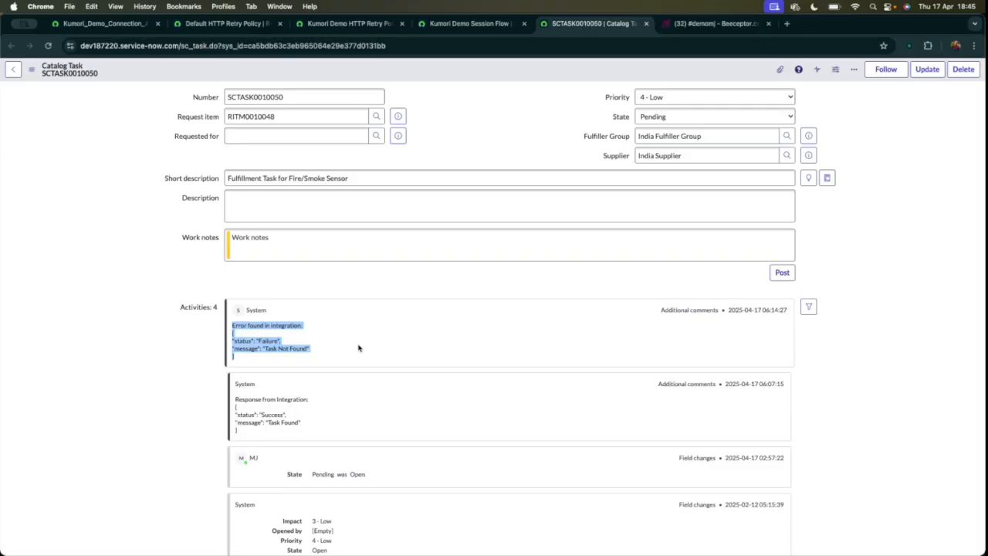
Return to Kumori Demo Session Flow, dismiss the test dialog, turn off the error handler and save the flow.
click(471, 23)
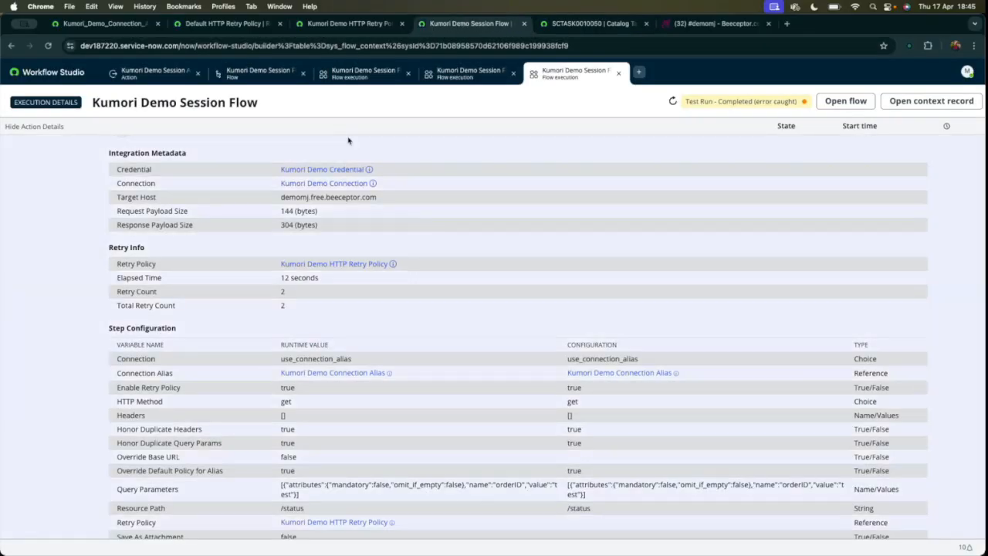
click(154, 73)
click(250, 77)
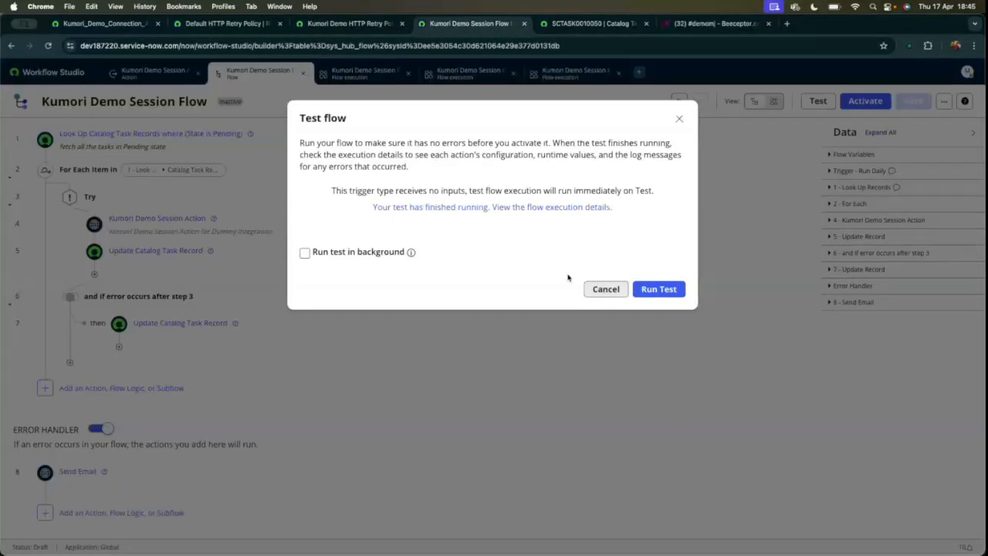
click(606, 289)
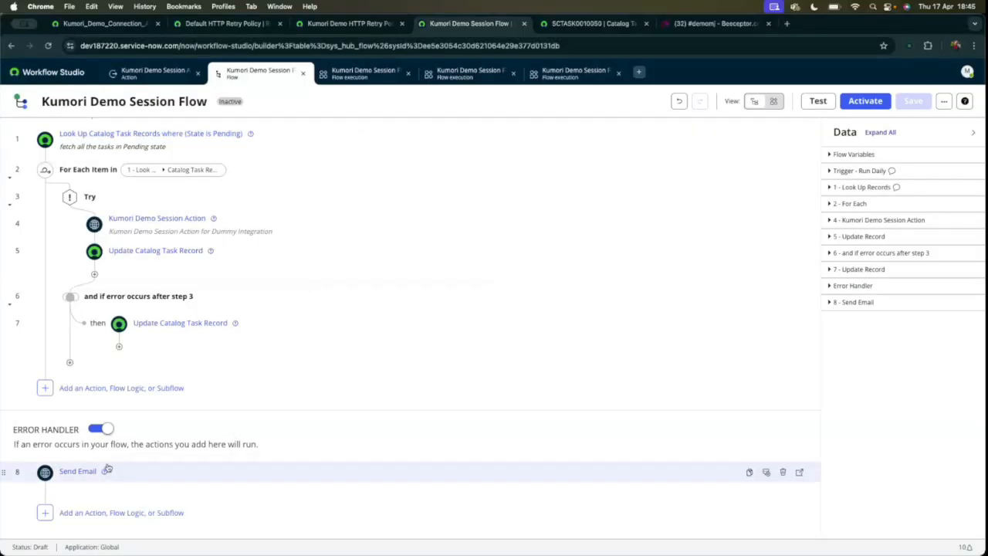
scroll(433, 316, up, 1)
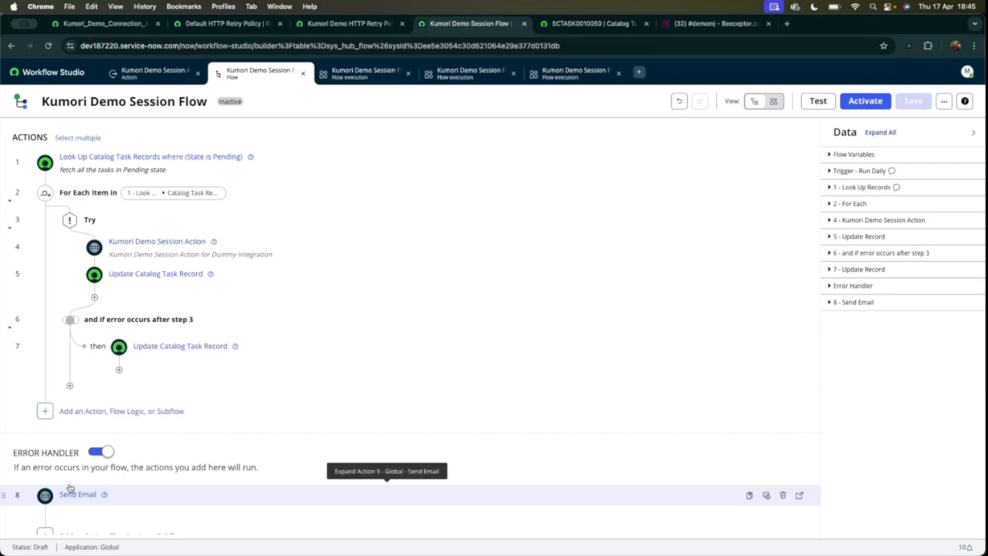
scroll(137, 301, up, 1)
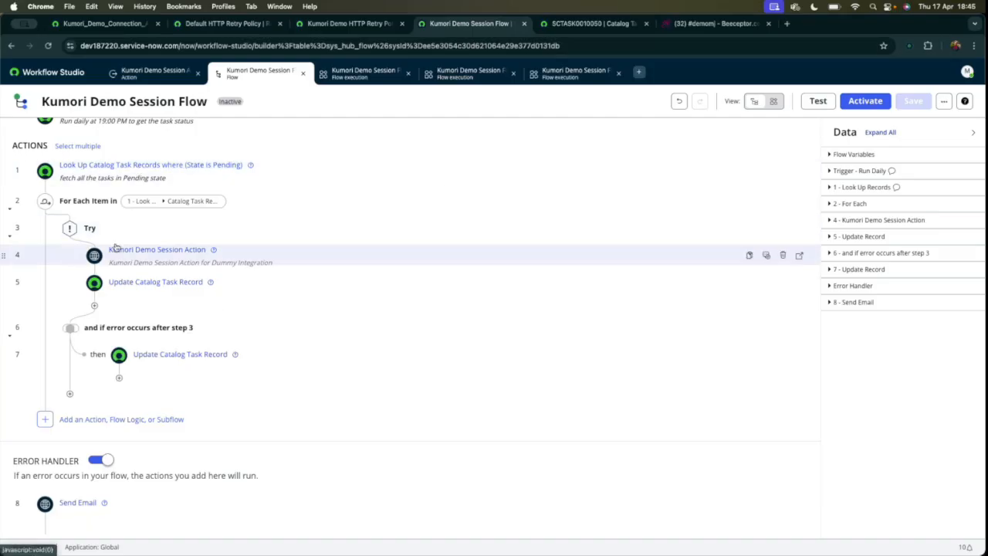
scroll(118, 248, down, 3)
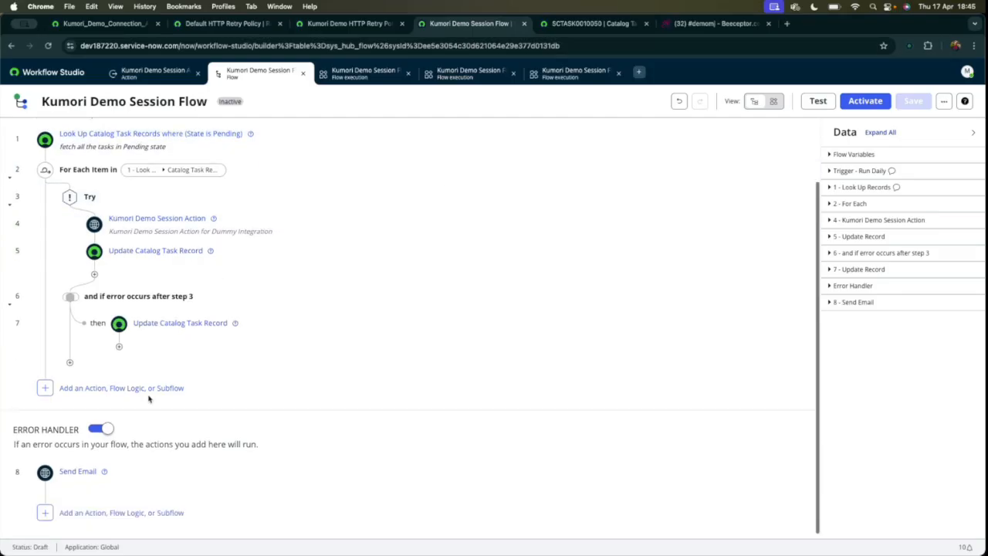
drag(14, 430, 103, 432)
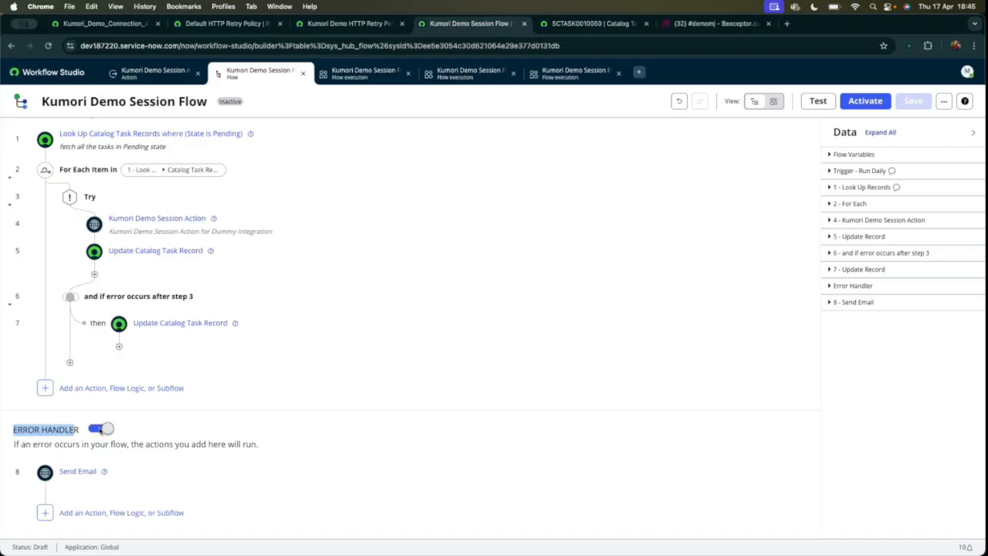
click(101, 431)
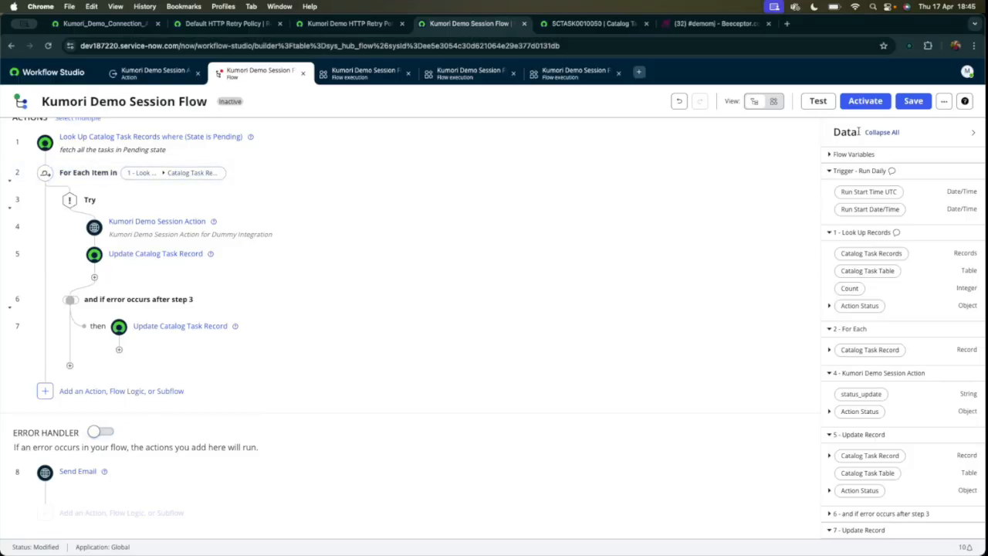
click(913, 102)
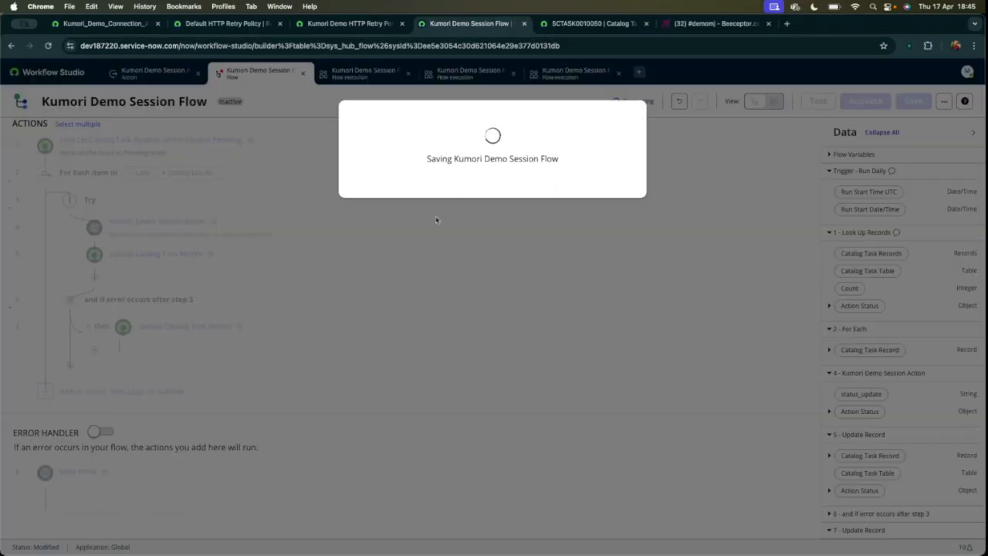
In Beeceptor, set the return HTTP status of the /status?orderID=test mocking rule to 200 and save the rule.
click(716, 23)
click(735, 123)
click(445, 280)
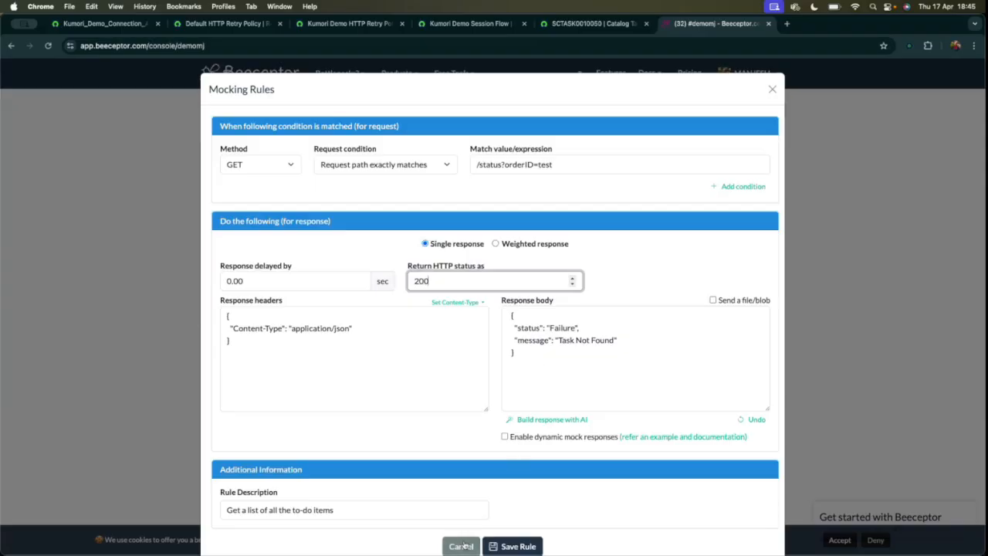
click(599, 339)
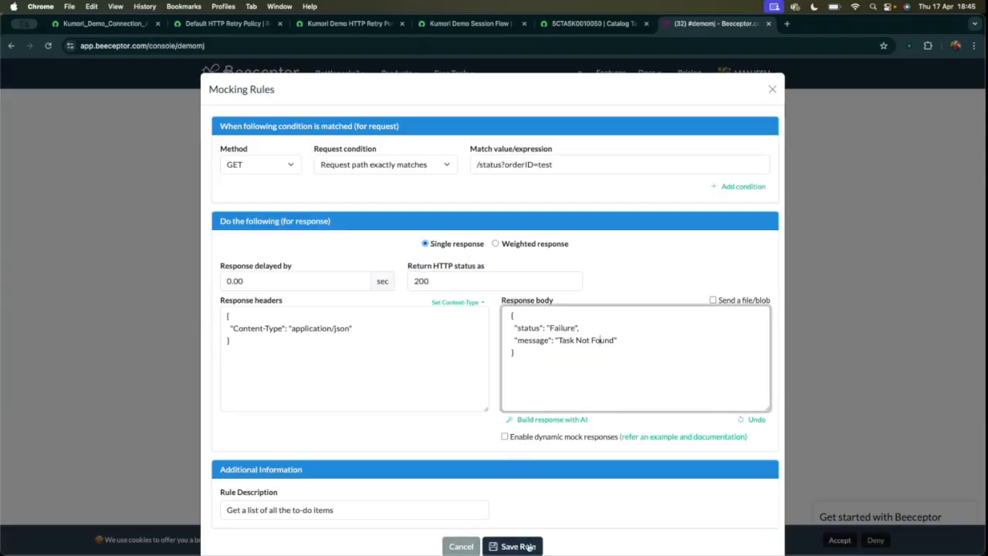
click(474, 545)
Examine the status and message keys in the catalog task's latest integration error comment.
click(591, 23)
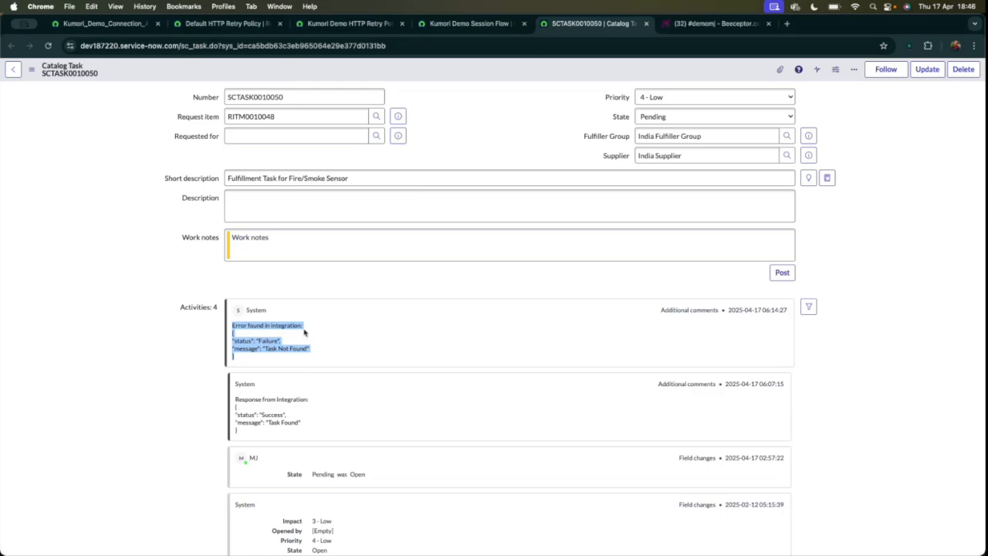
click(240, 372)
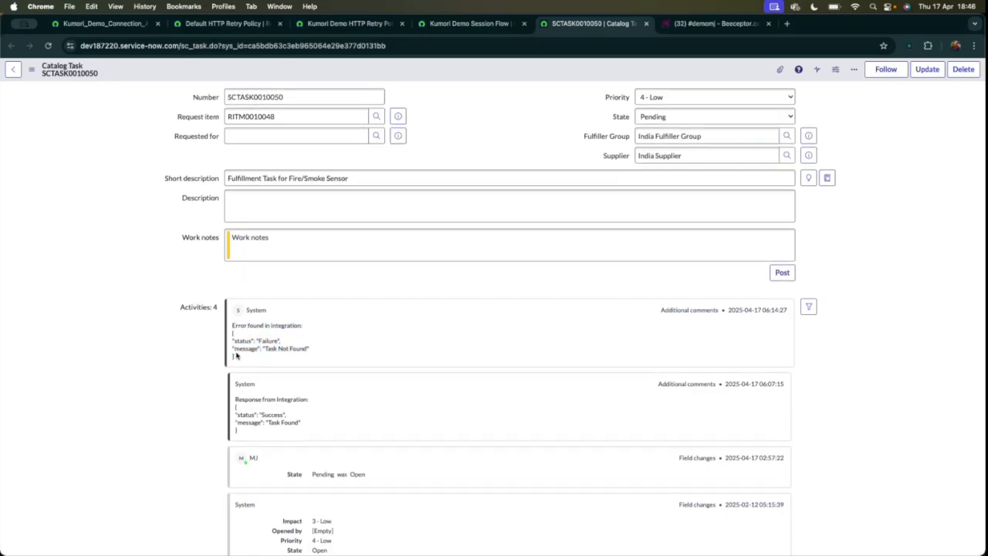
drag(236, 343, 255, 344)
double_click(239, 340)
double_click(266, 341)
click(314, 357)
drag(255, 360, 181, 308)
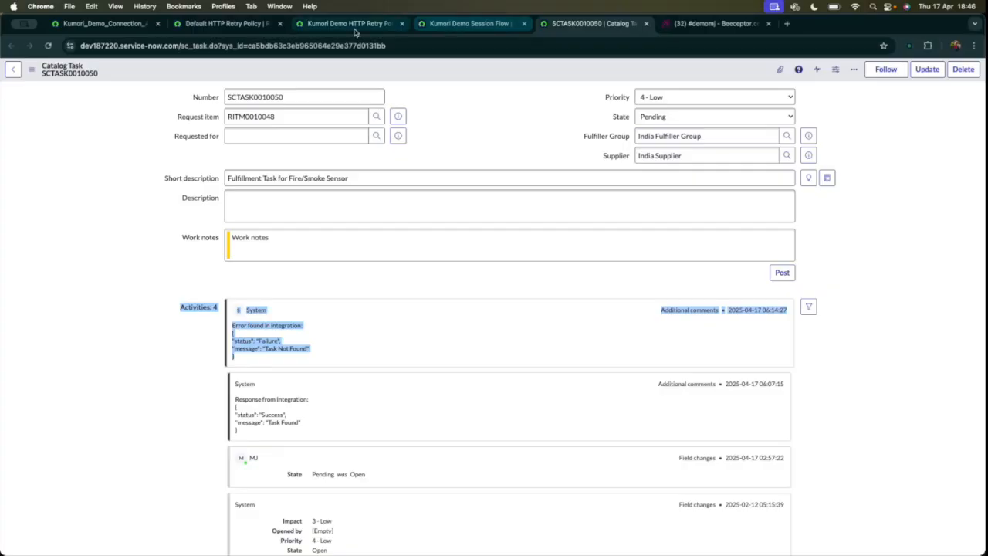
Switch the status_update output of Kumori Demo Session Action to a scripted value.
click(470, 23)
click(351, 23)
click(469, 23)
click(116, 77)
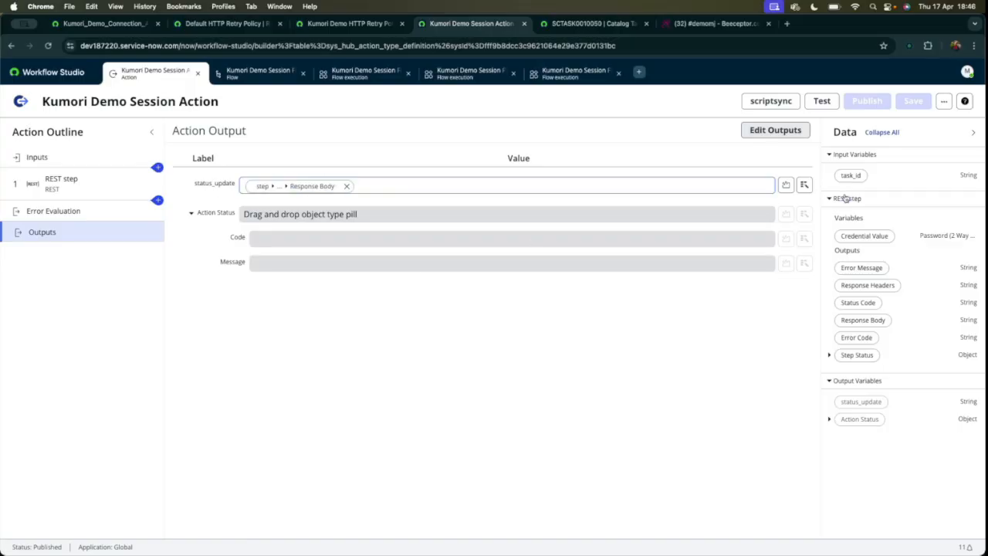
click(785, 184)
click(344, 245)
Add a return statement to the status_update script that returns fd_data._1__rest_step.response_body.
key(Return)
key(Return)
text(ret)
text(tru)
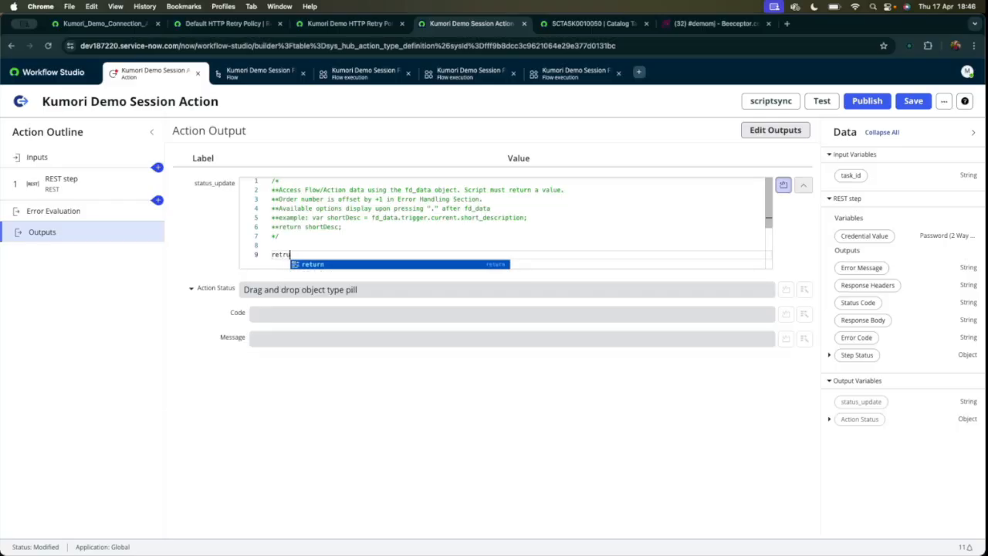
key(Return)
text(fd)
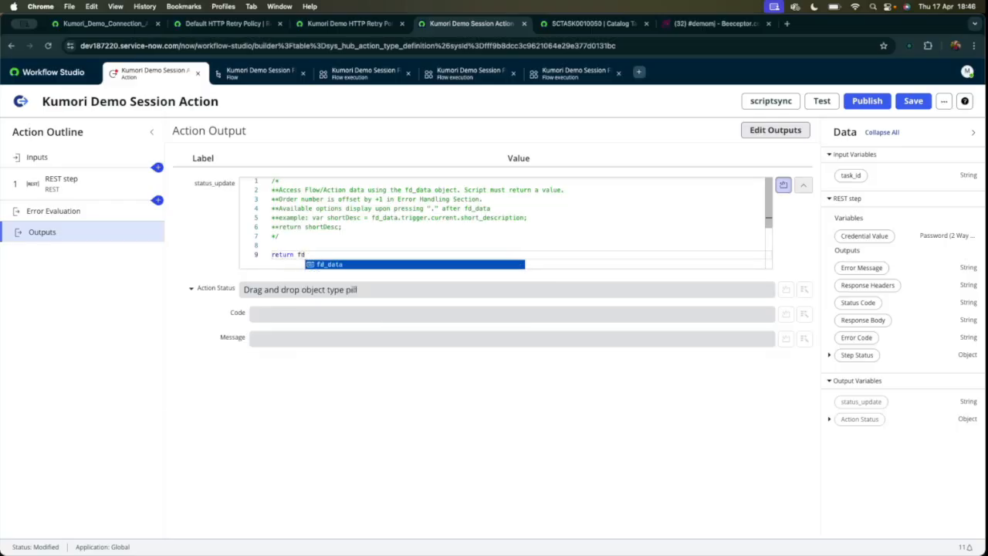
text(_data.)
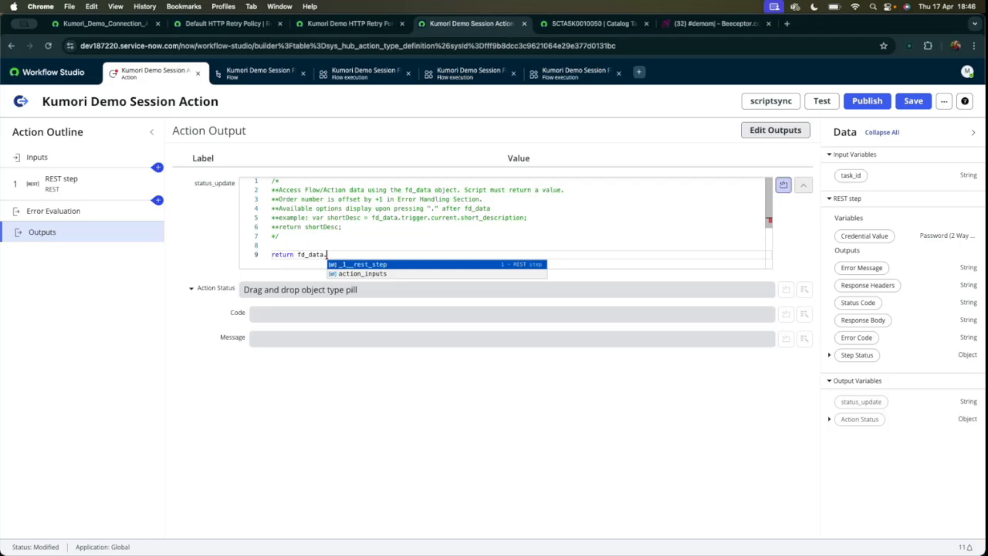
key(Return)
text(.)
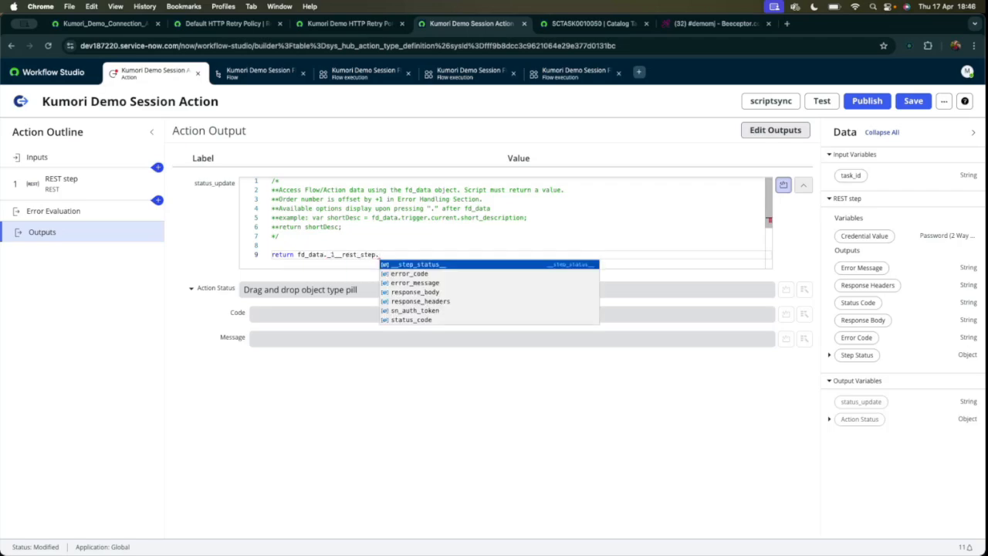
key(Down)
key(Down)
key(Down)
key(Return)
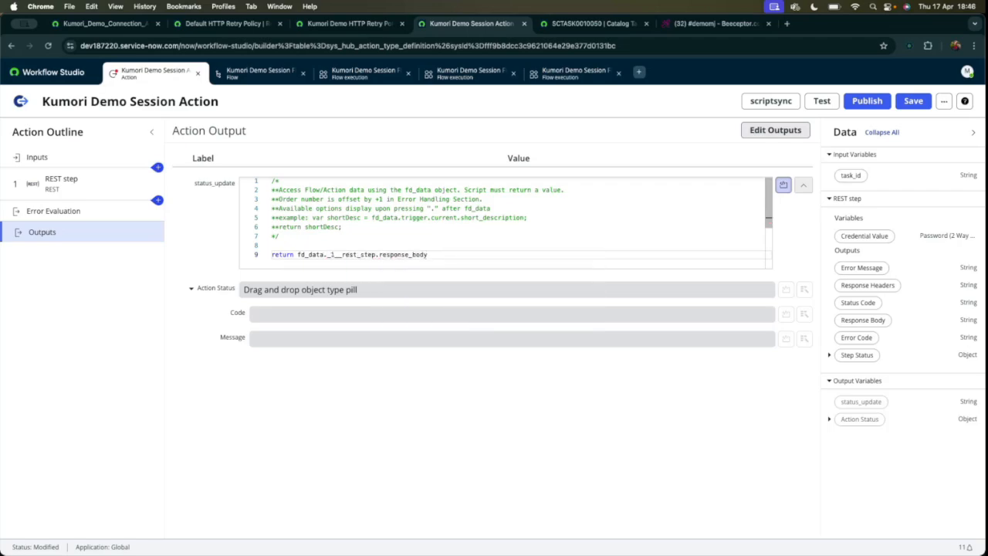
Wrap the returned response body in JSON.parse() within the status_update script.
drag(297, 256, 430, 255)
key(super+x)
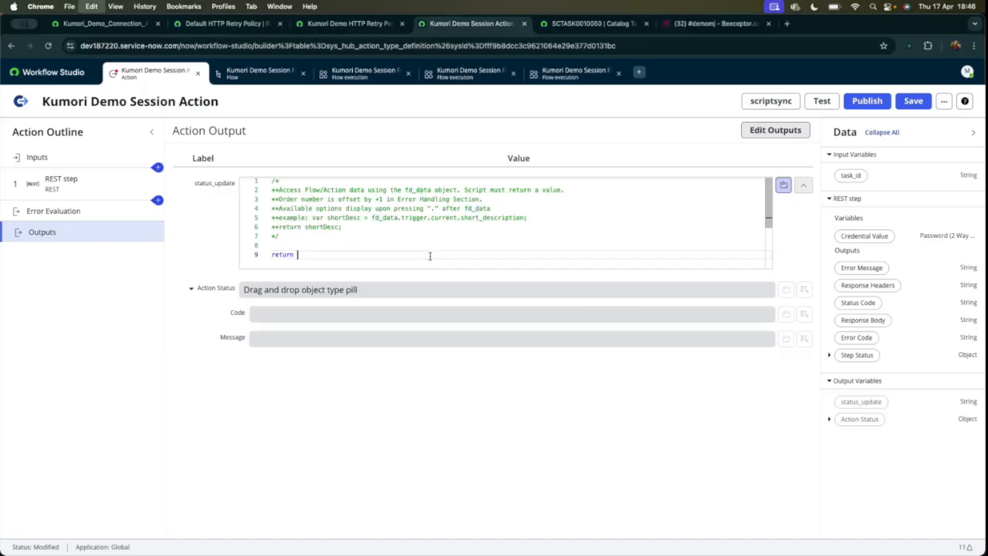
text(JSON.parse()
key(super+v)
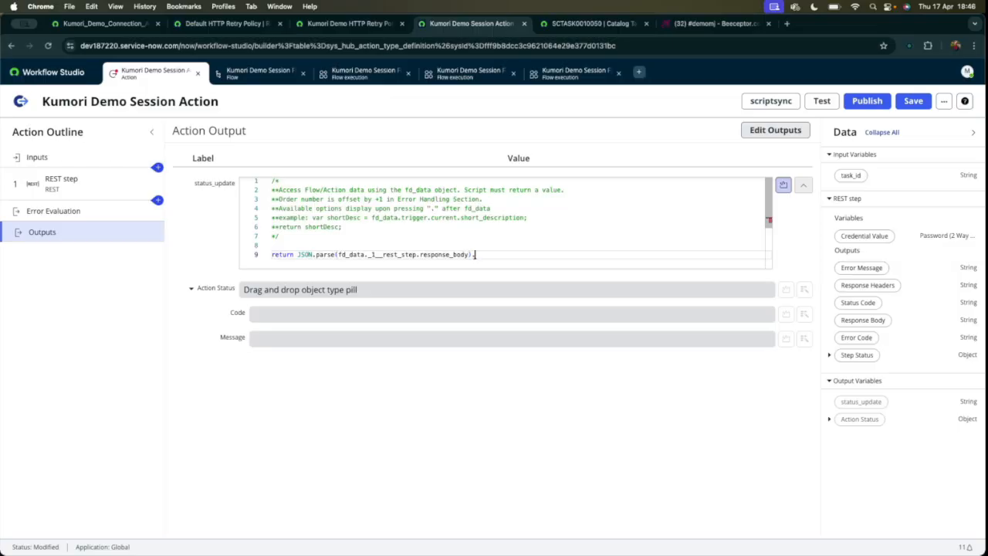
Copy the message key from the Beeceptor rule's response body and append it so the script's return statement ends in .message;.
click(715, 23)
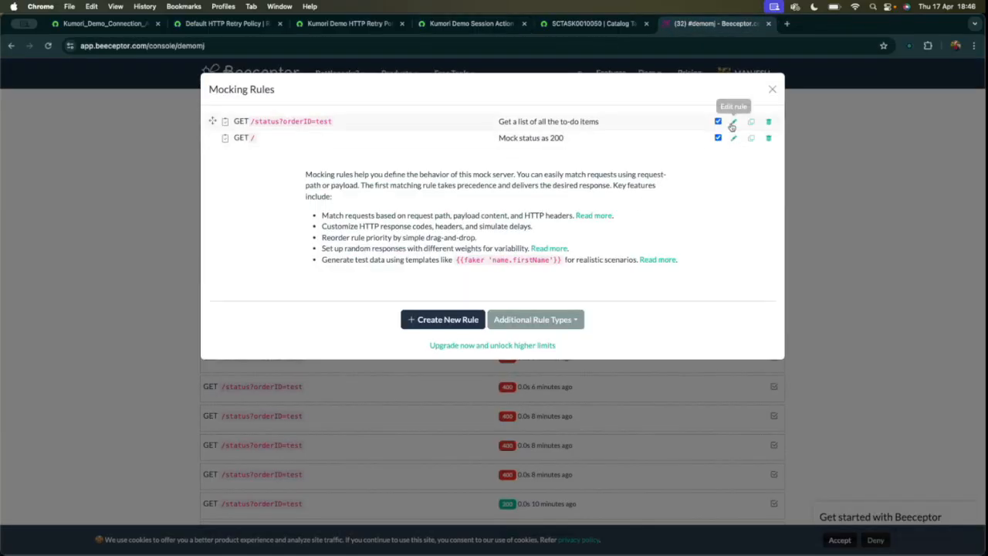
click(732, 124)
double_click(536, 340)
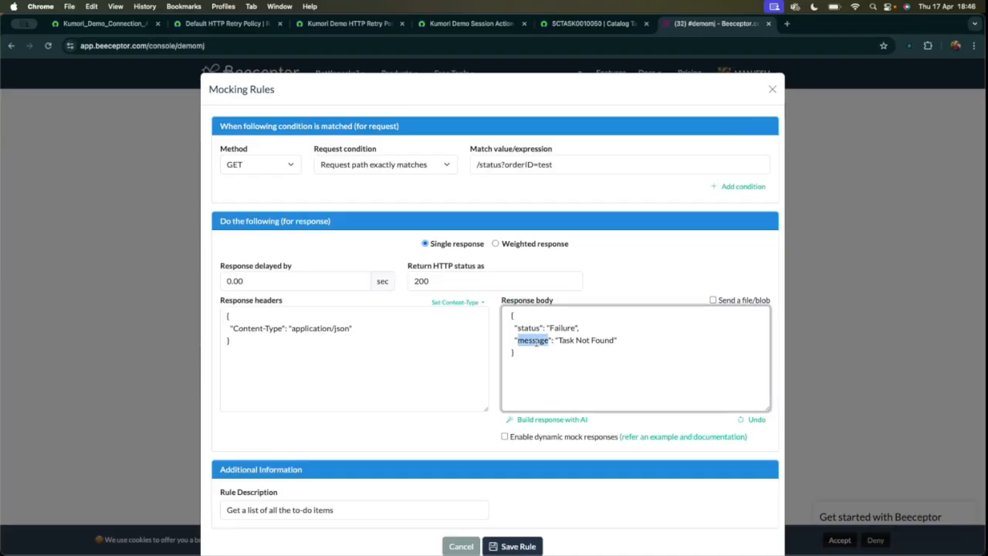
click(590, 23)
click(471, 23)
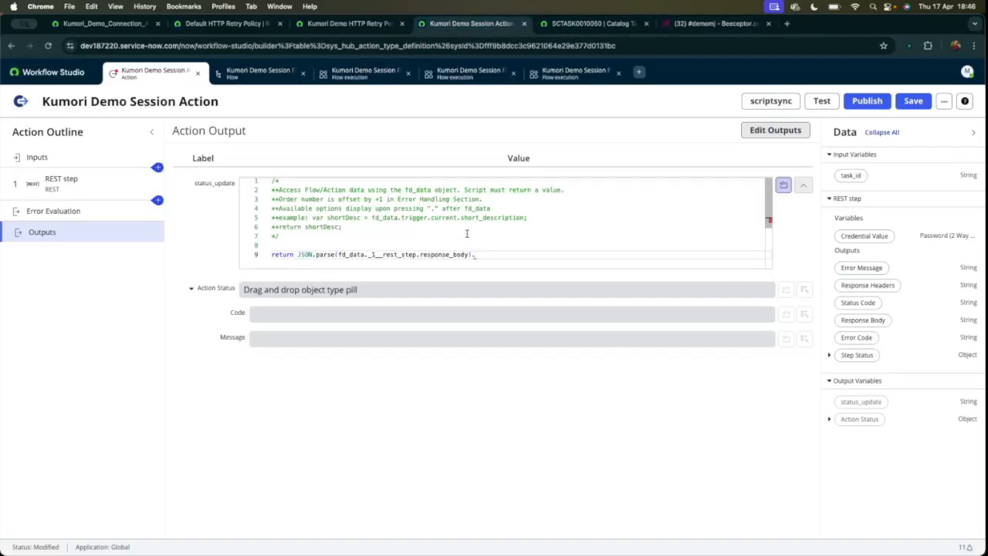
key(super+v)
text(;)
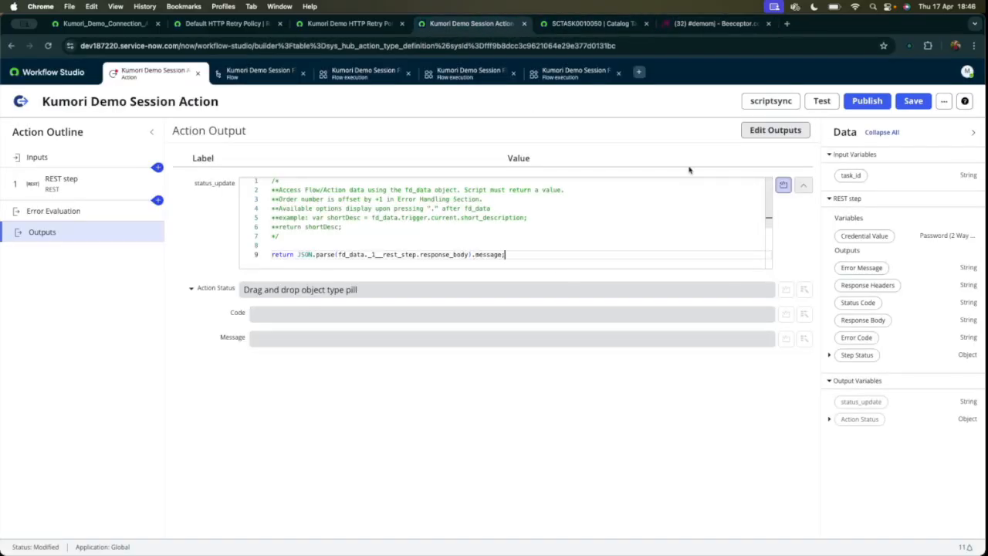
Dismiss the action's test dialog, then save and publish Kumori Demo Session Action.
click(822, 101)
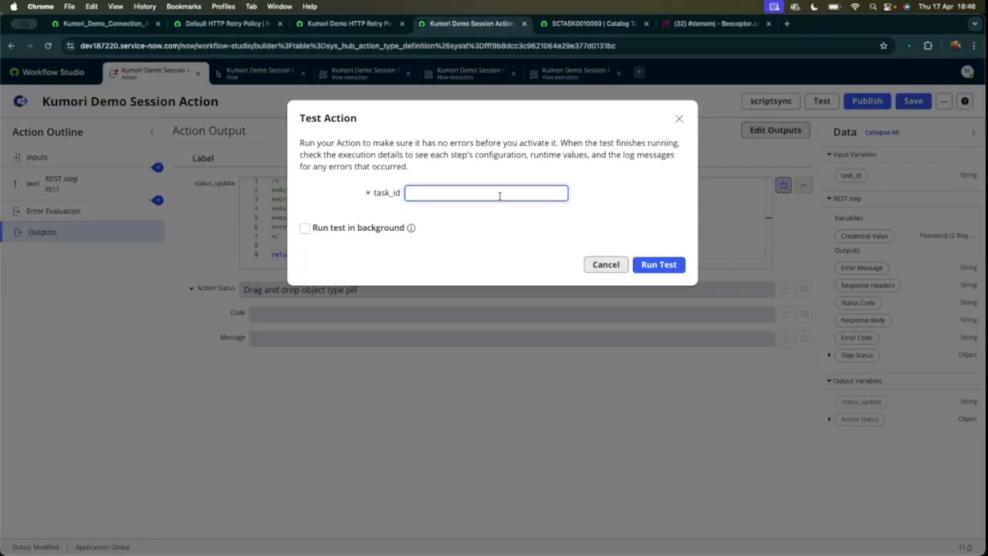
click(606, 265)
click(916, 101)
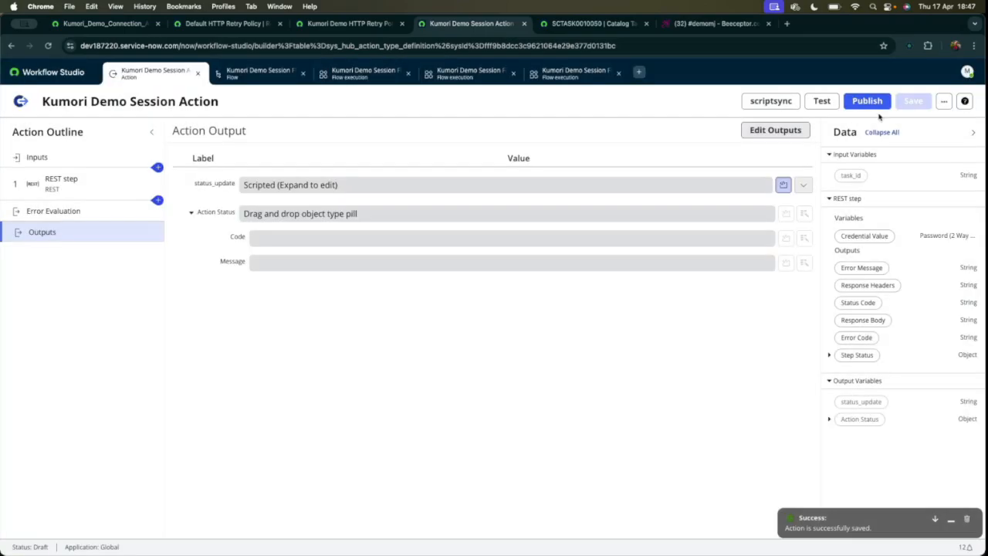
click(867, 101)
click(662, 202)
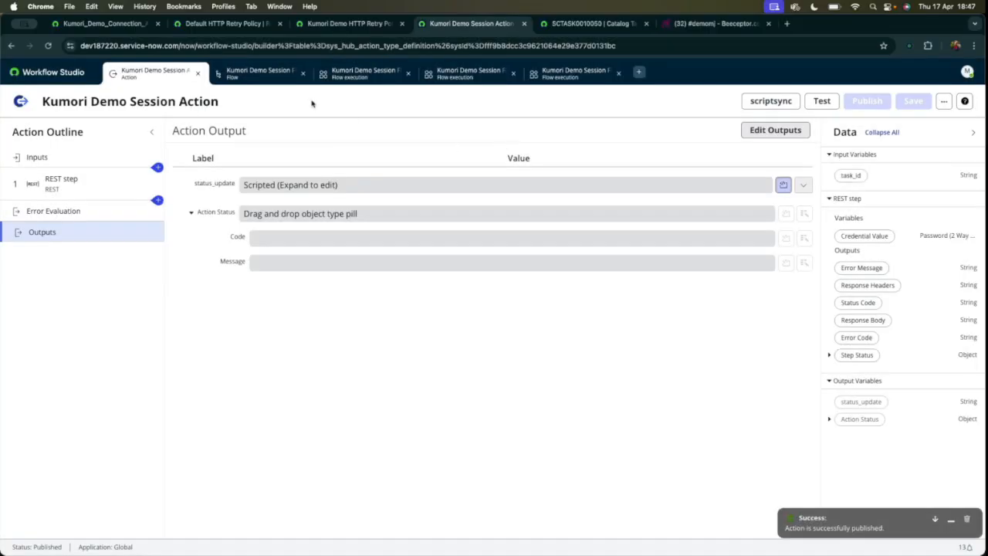
Run a test of Kumori Demo Session Flow and open the execution details of that run.
click(259, 73)
click(819, 102)
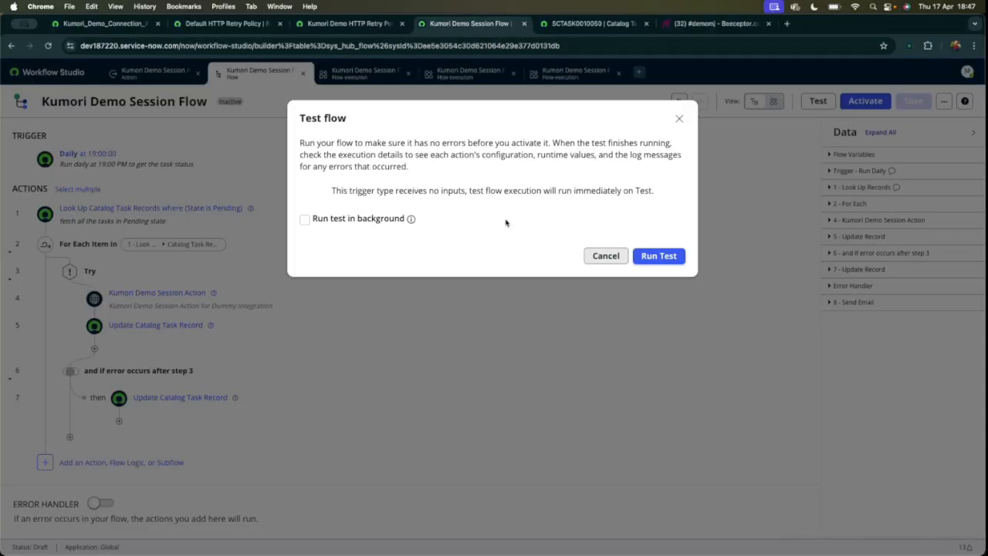
click(645, 258)
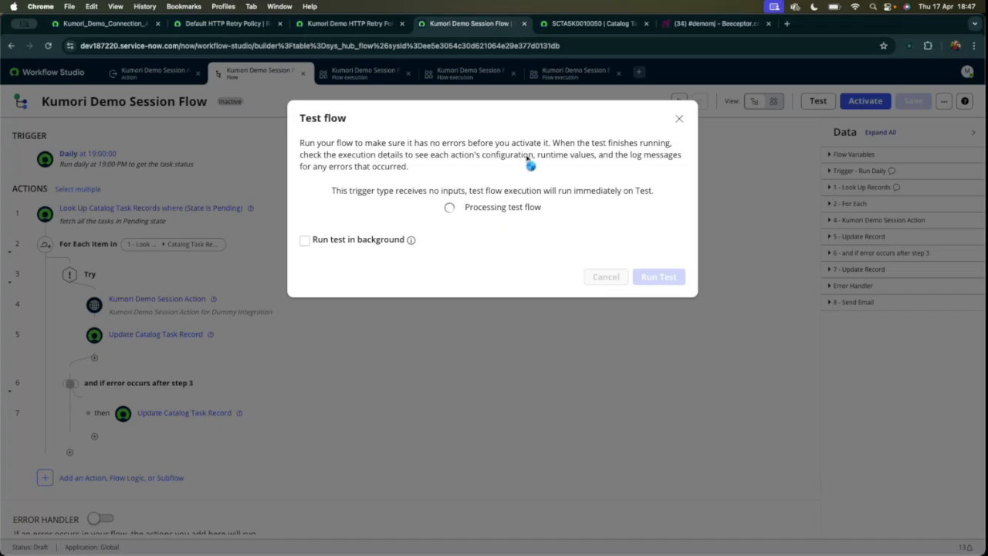
click(463, 209)
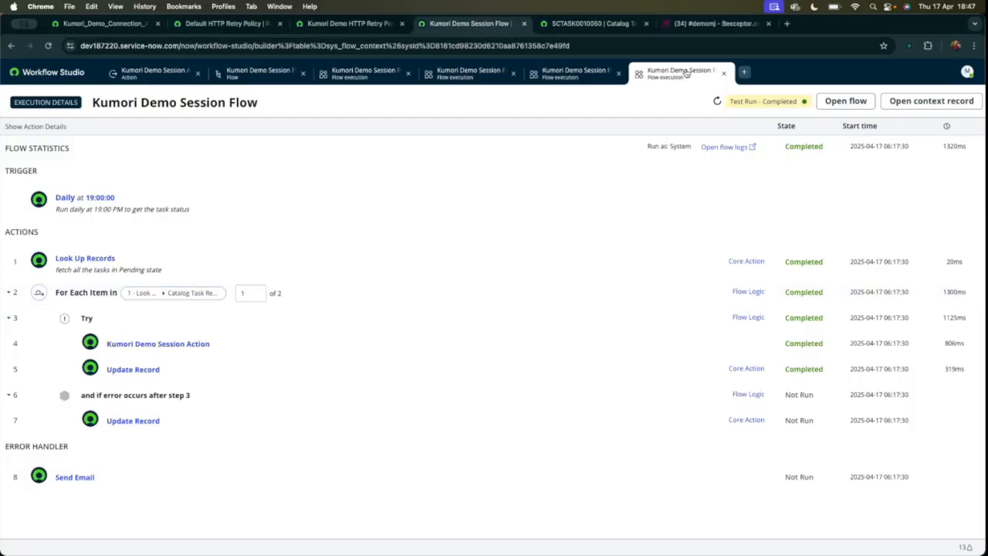
Check the newest integration response comment in the activities of the Fire/Smoke Sensor fulfillment catalog task.
click(591, 24)
click(354, 337)
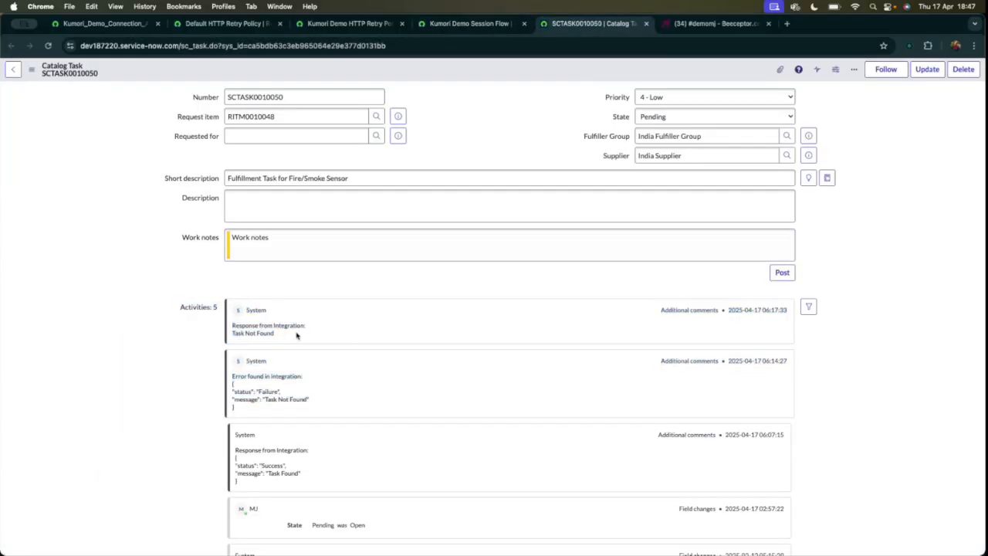
drag(234, 326, 301, 334)
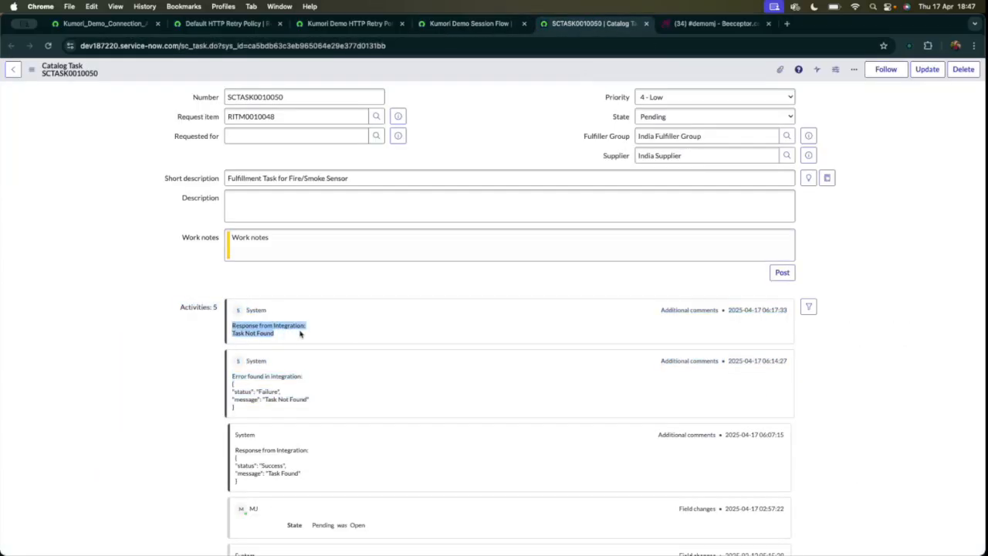
Switch to Beeceptor and examine the mocking rule's full response body to compare it with the task comment.
click(709, 25)
click(622, 326)
click(529, 356)
key(super+a)
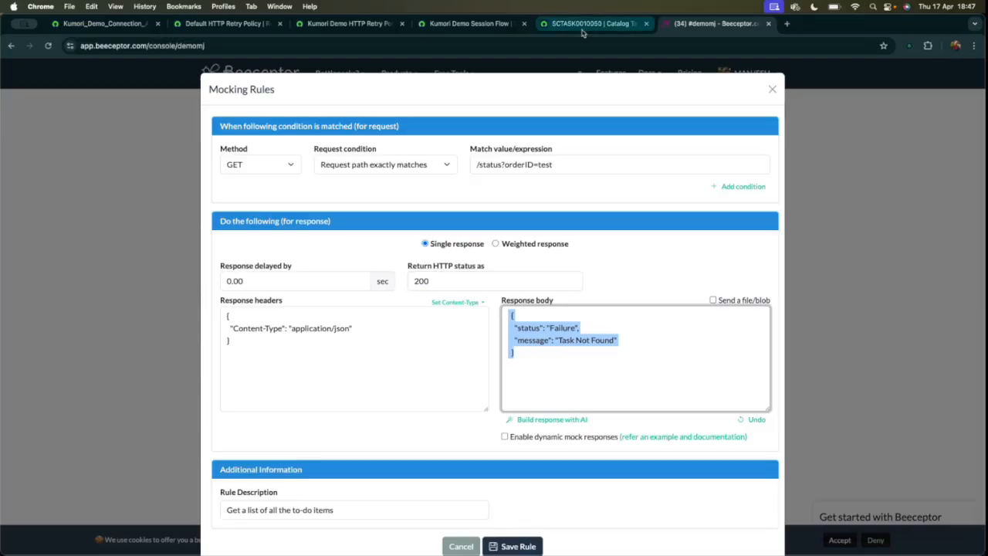
Return to the Kumori Demo Session Flow design in Workflow Studio.
click(591, 23)
click(469, 23)
click(340, 73)
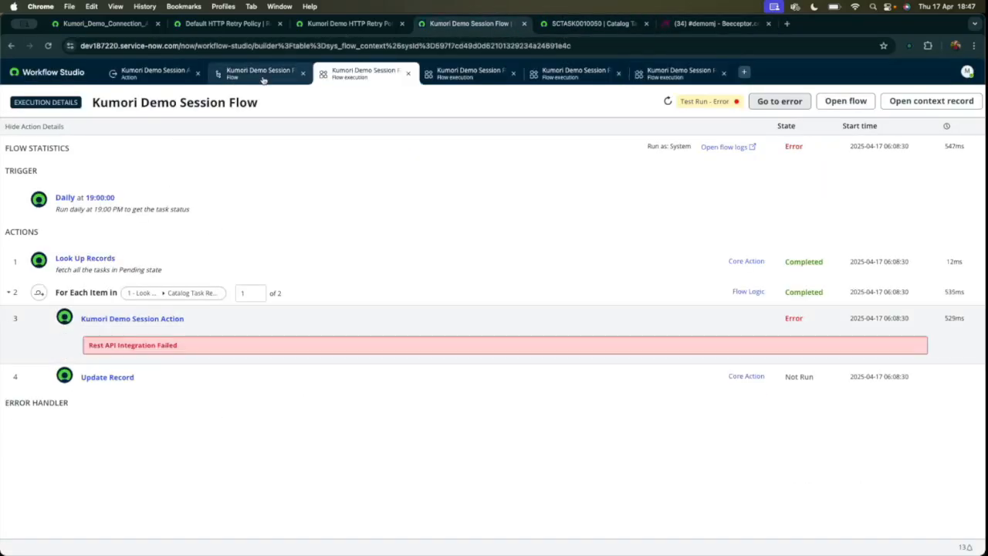
click(262, 73)
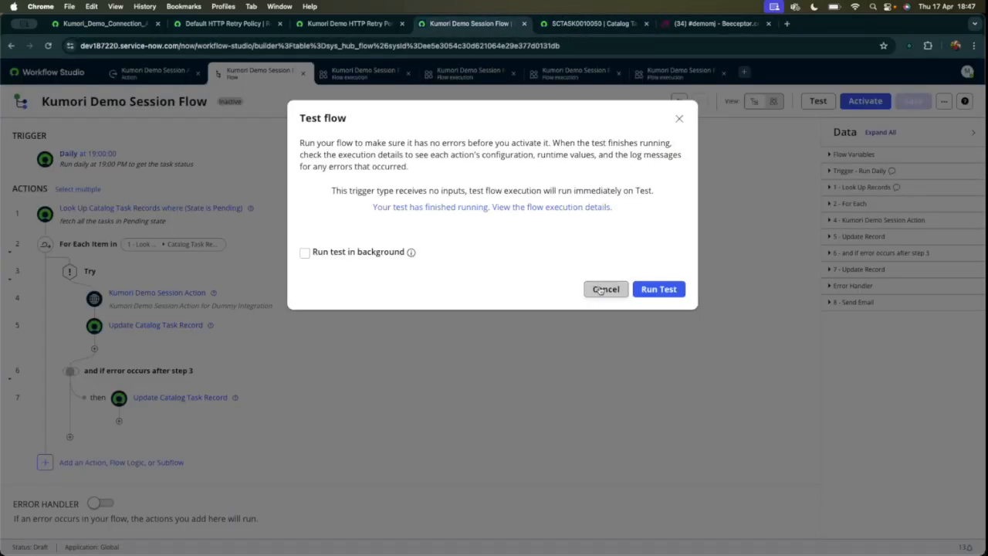